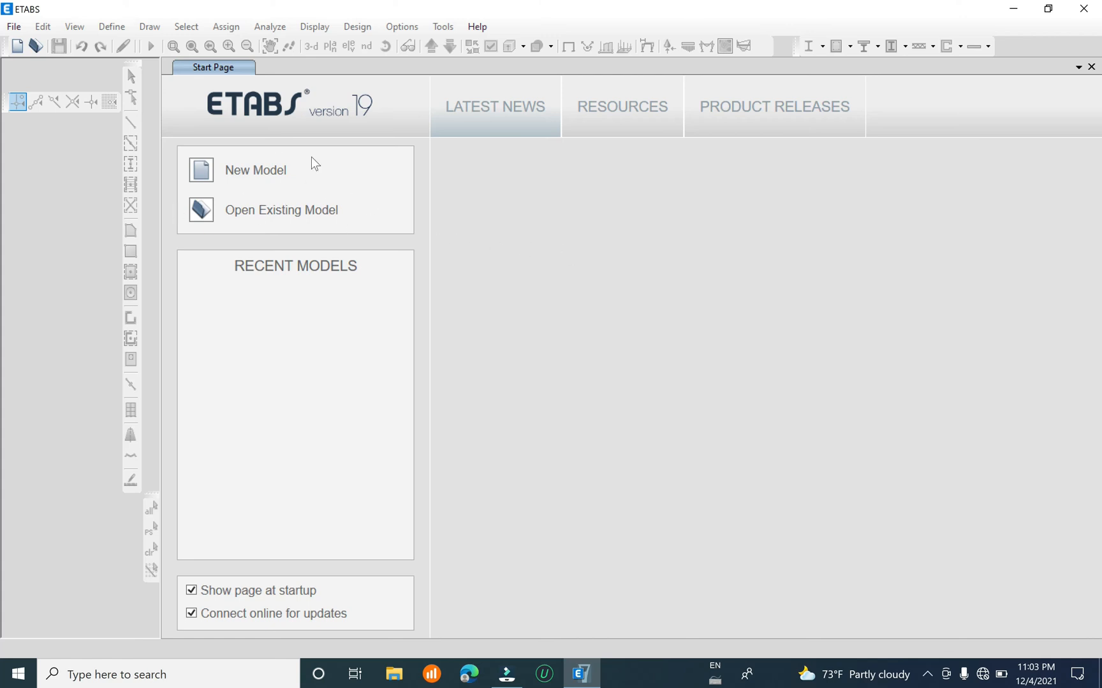
Start a new model using built-in settings with Metric SI display units and the ChineseGB08 steel section database
{"action": "left_click", "coordinate": [257, 178]}
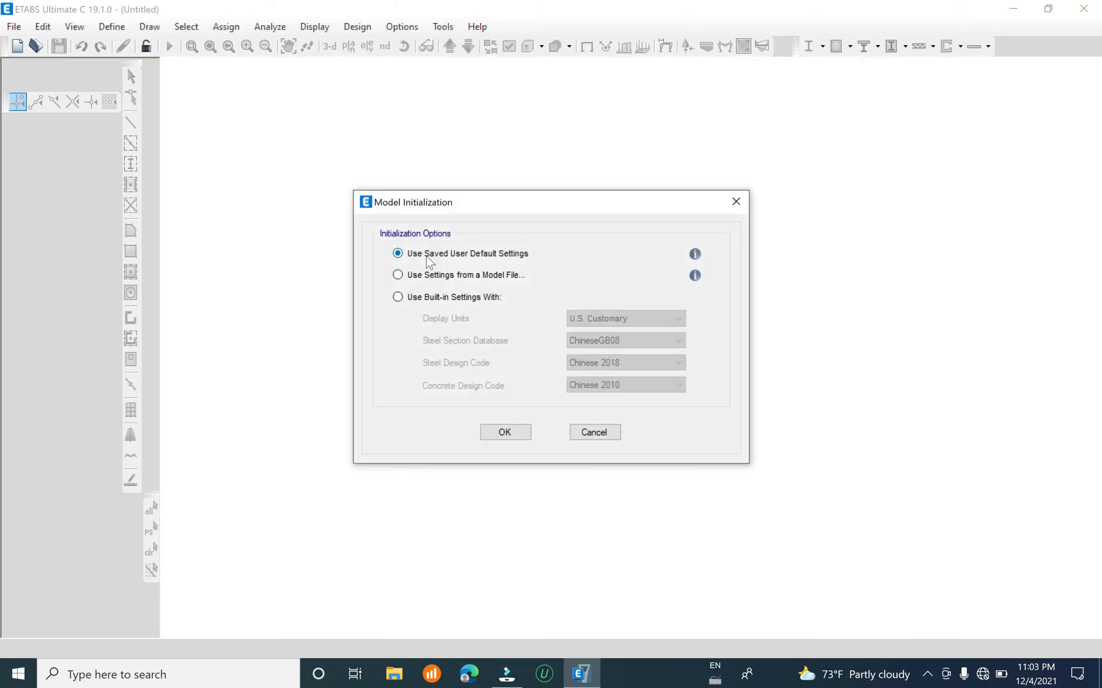
{"action": "left_click", "coordinate": [471, 297]}
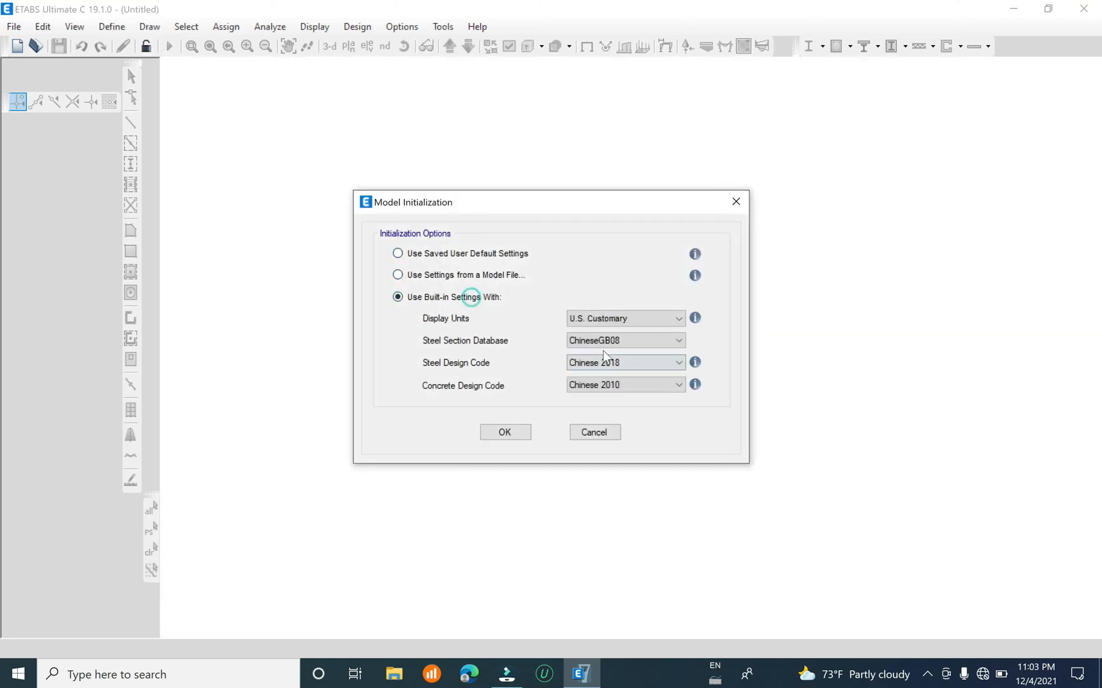
{"action": "left_click", "coordinate": [670, 318]}
{"action": "left_click", "coordinate": [617, 348]}
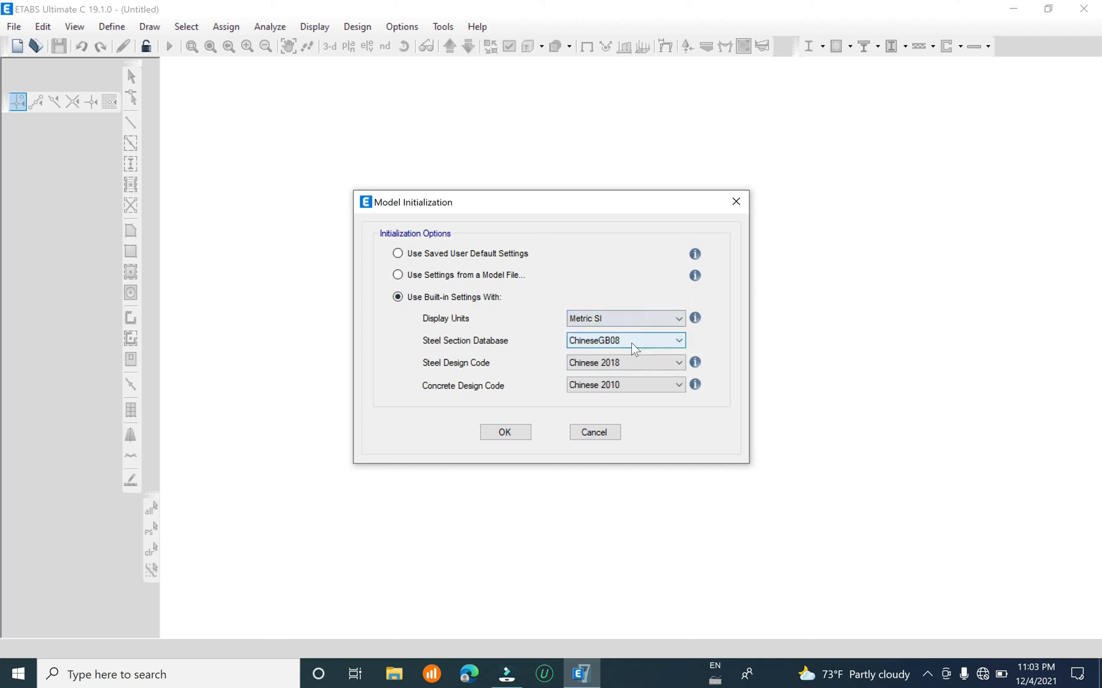
{"action": "left_click", "coordinate": [648, 342]}
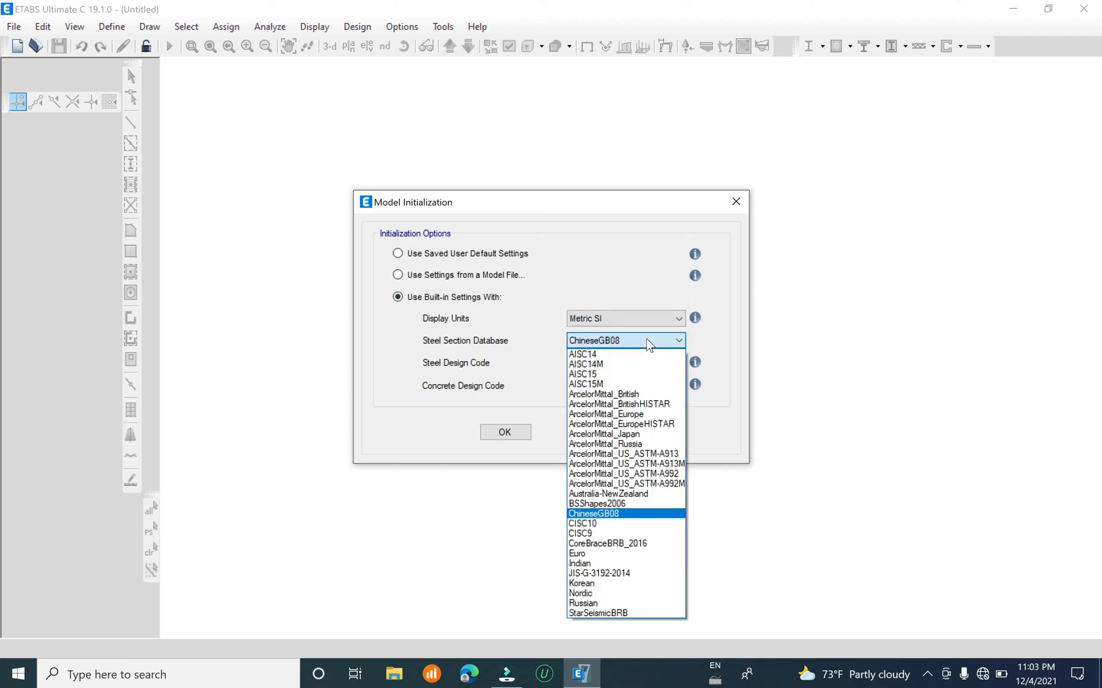
{"action": "left_click", "coordinate": [621, 514]}
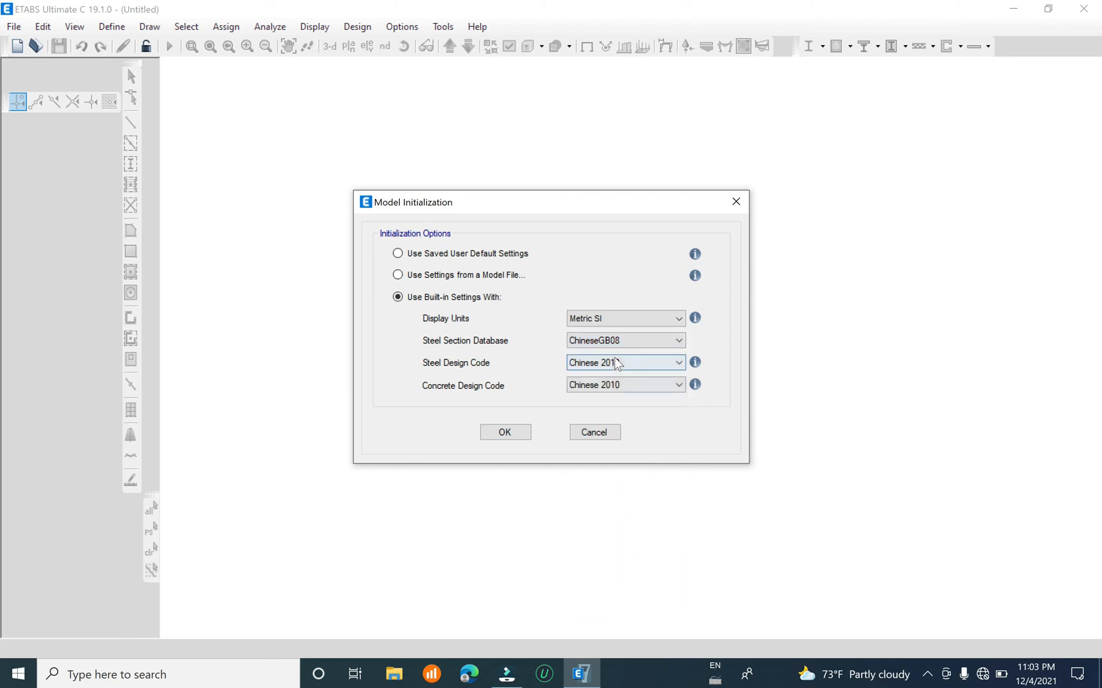
{"action": "left_click", "coordinate": [518, 434]}
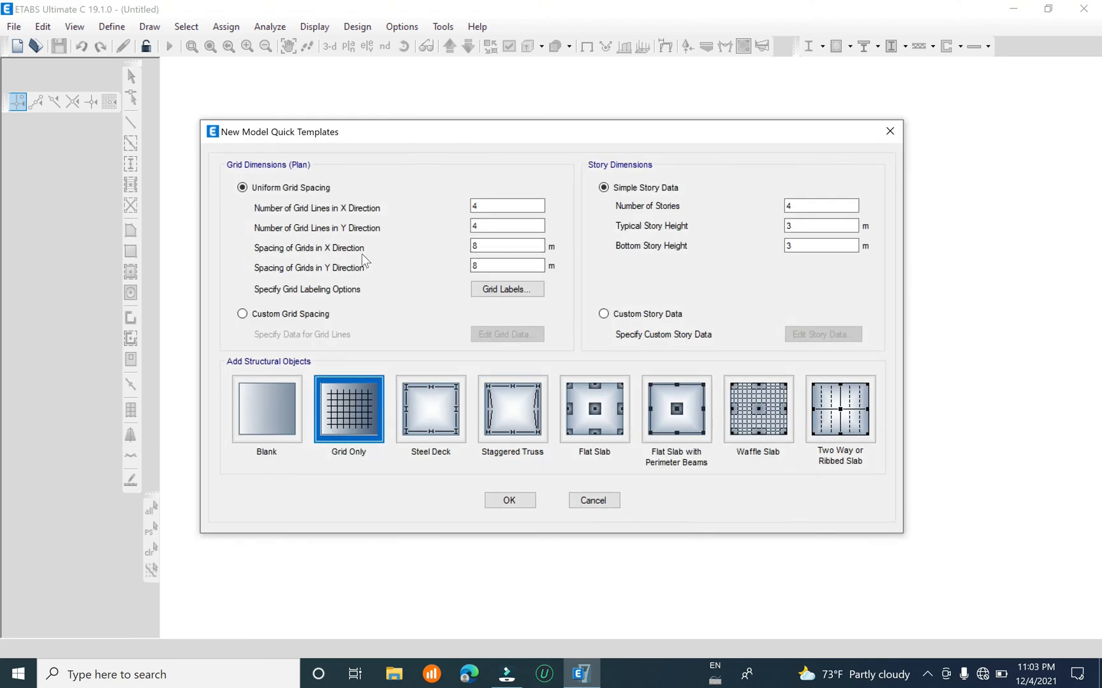
Define a uniform grid with 4 lines in X and 2 in Y, spaced 5 m in X and 1 m in Y
{"action": "left_click", "coordinate": [505, 205]}
{"action": "left_click", "coordinate": [513, 227]}
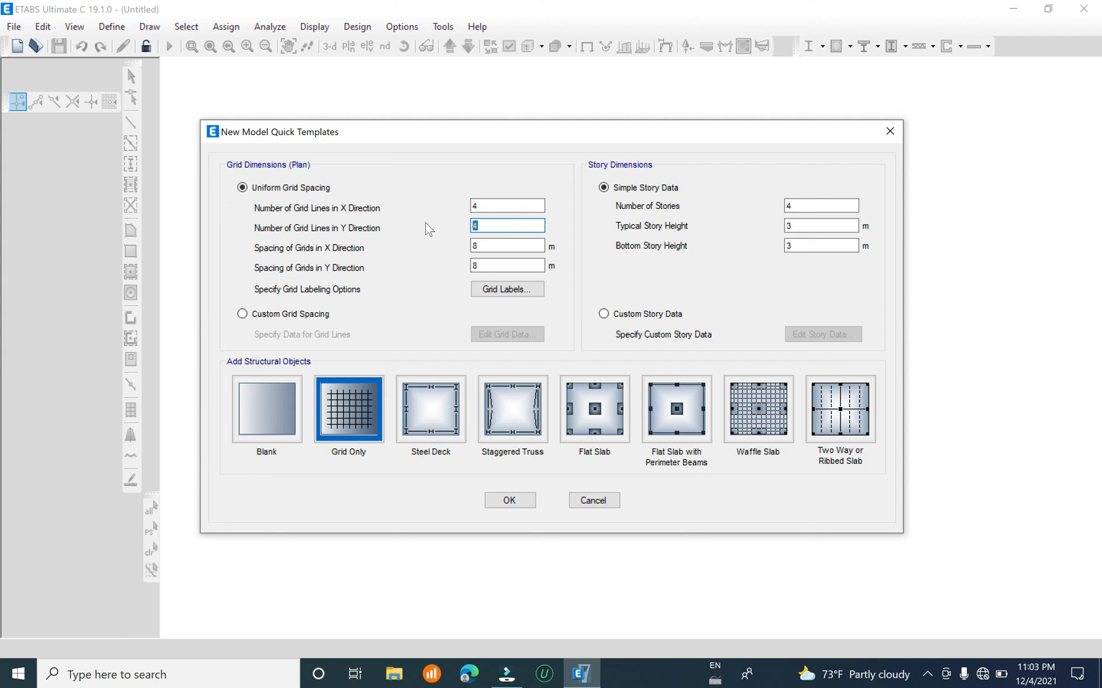
{"action": "type", "text": "2"}
{"action": "key", "text": "Tab"}
{"action": "type", "text": "5"}
{"action": "key", "text": "Tab"}
{"action": "type", "text": "1"}
{"action": "left_click", "coordinate": [500, 246]}
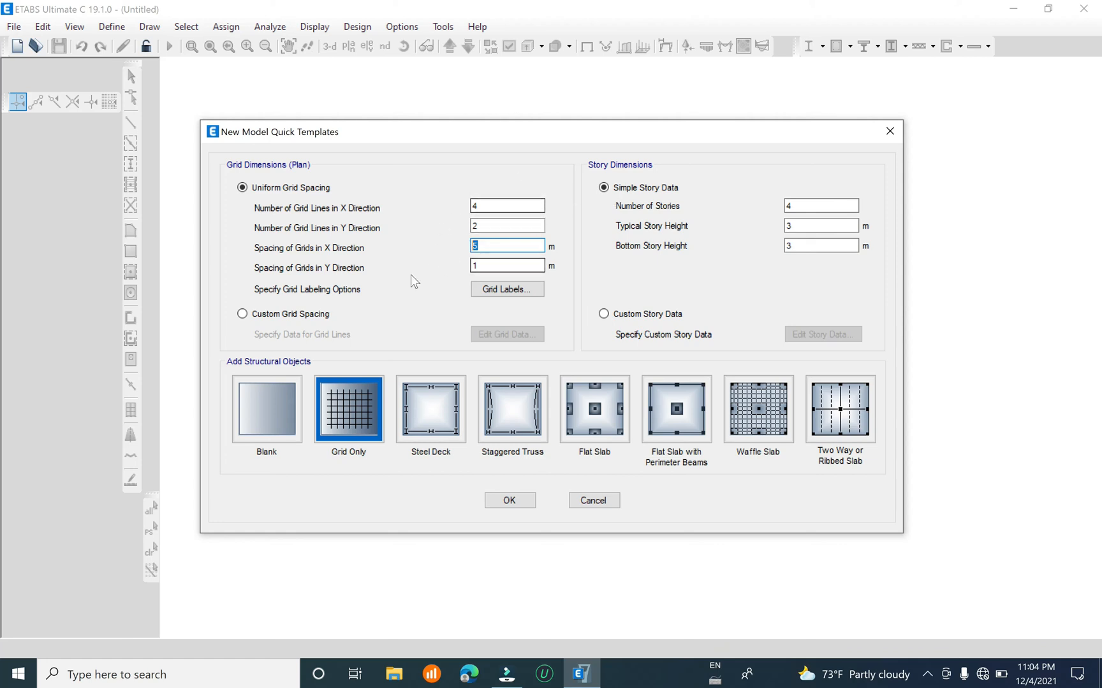
Set the number of stories to 1 and create the grid-only model
{"action": "double_click", "coordinate": [807, 210]}
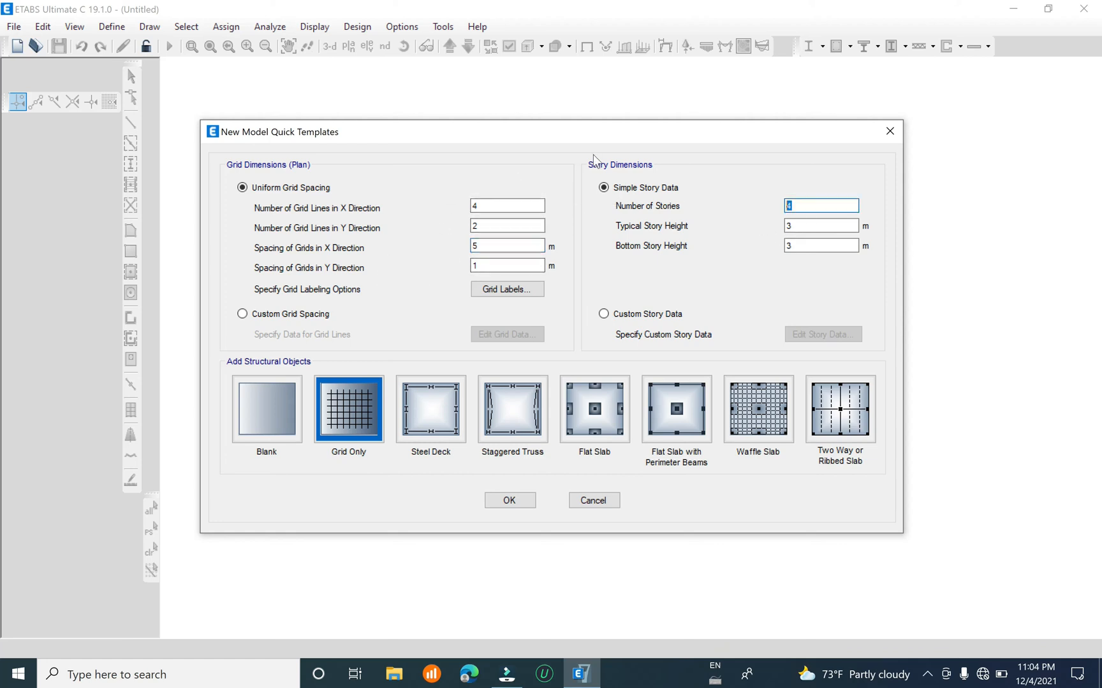
{"action": "type", "text": "1"}
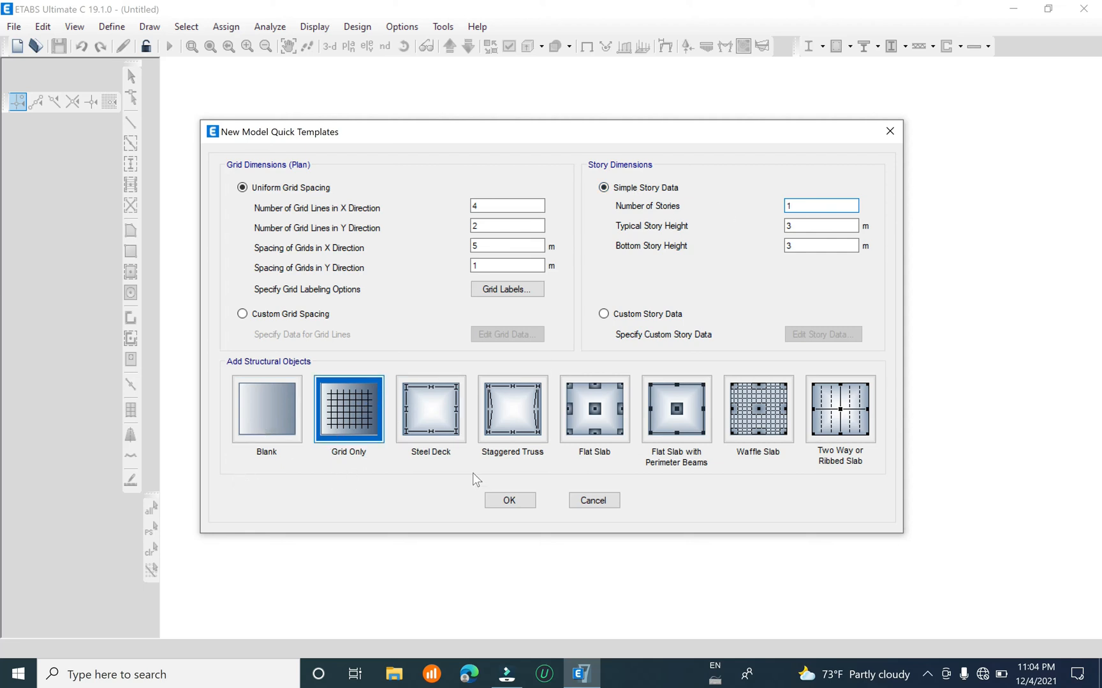
{"action": "left_click", "coordinate": [530, 505]}
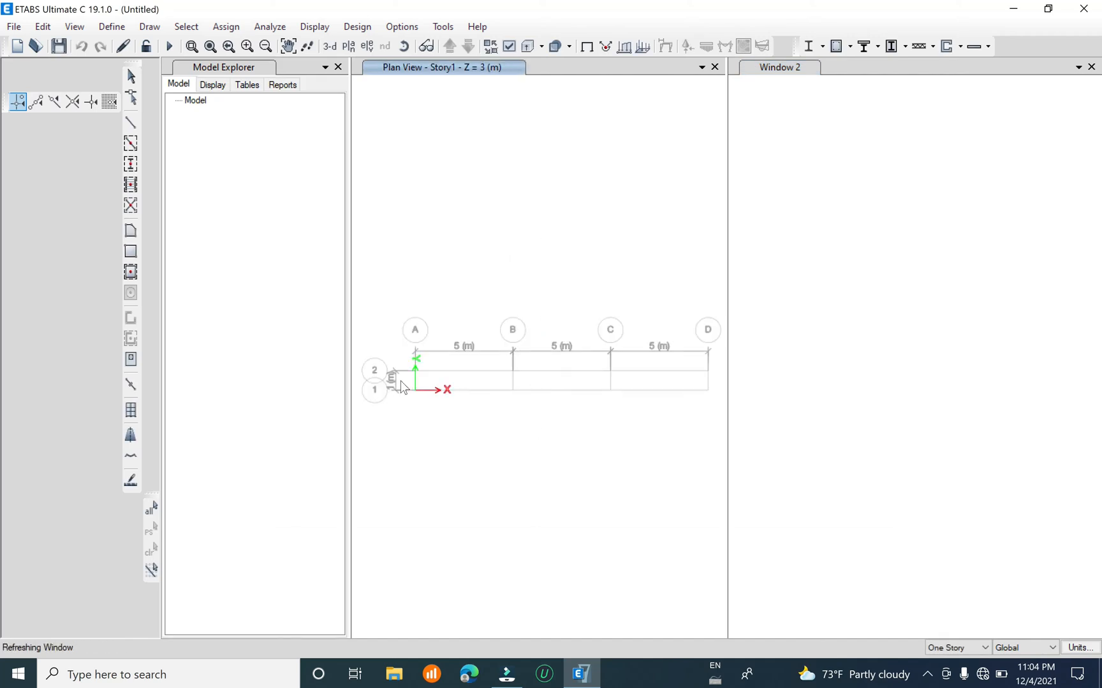
Show the elevation along grid line 1 in place of the plan view and close the 3-D view
{"action": "scroll", "coordinate": [397, 392], "scroll_direction": "up", "scroll_amount": 2}
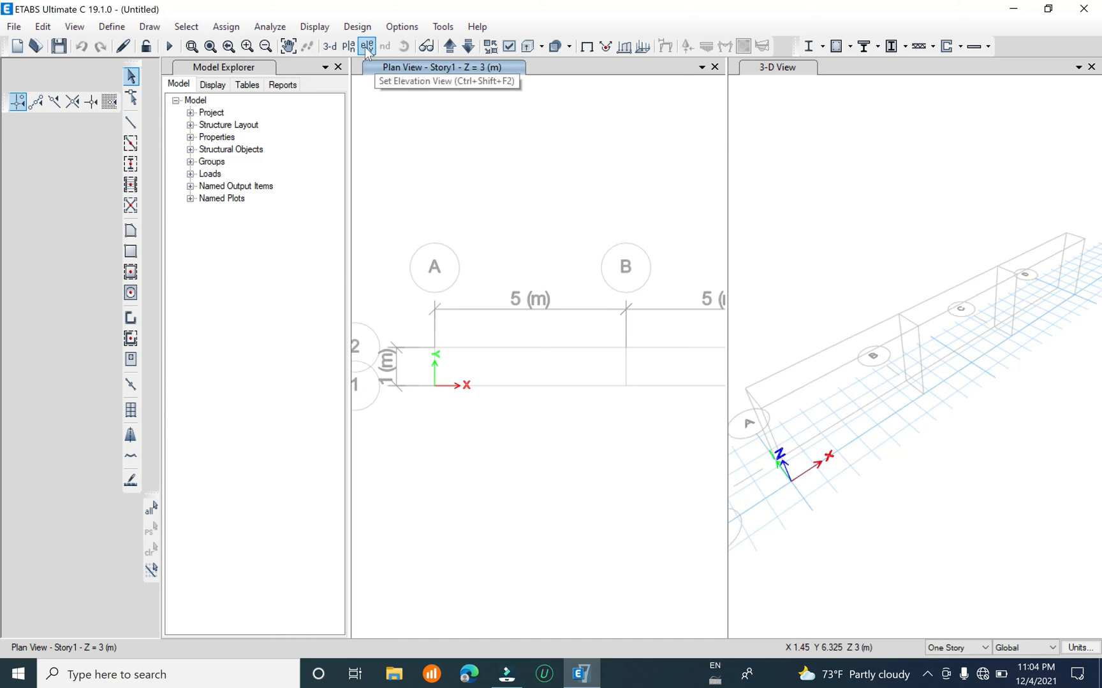
{"action": "middle_click_drag", "start_coordinate": [981, 454], "coordinate": [1100, 406]}
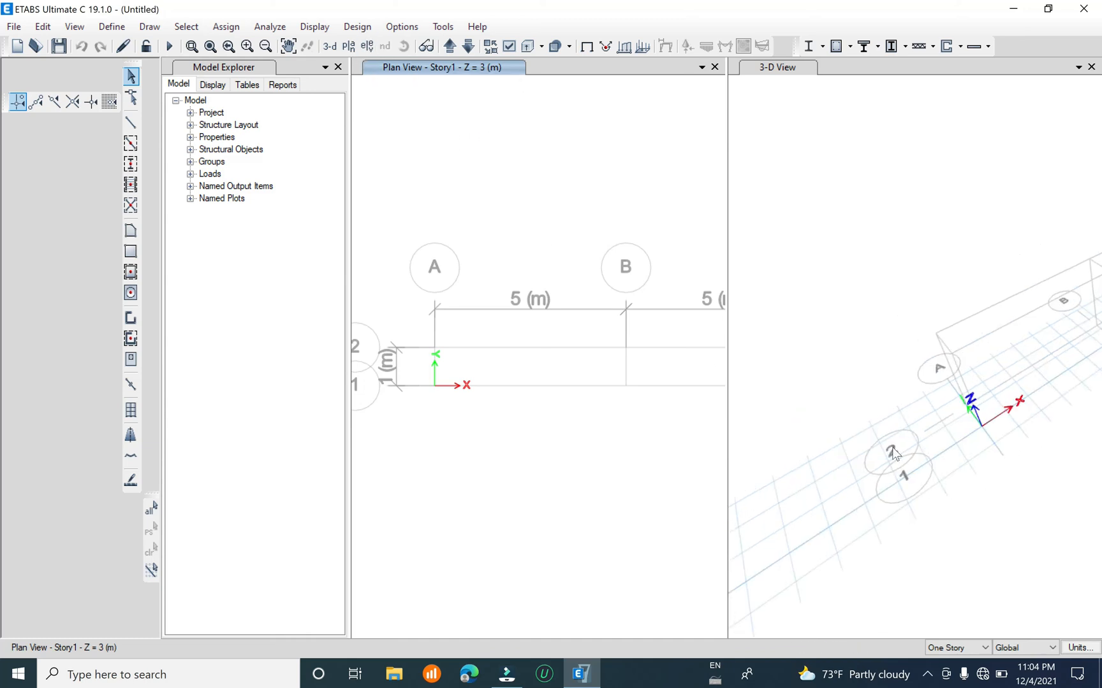
{"action": "left_click", "coordinate": [367, 46]}
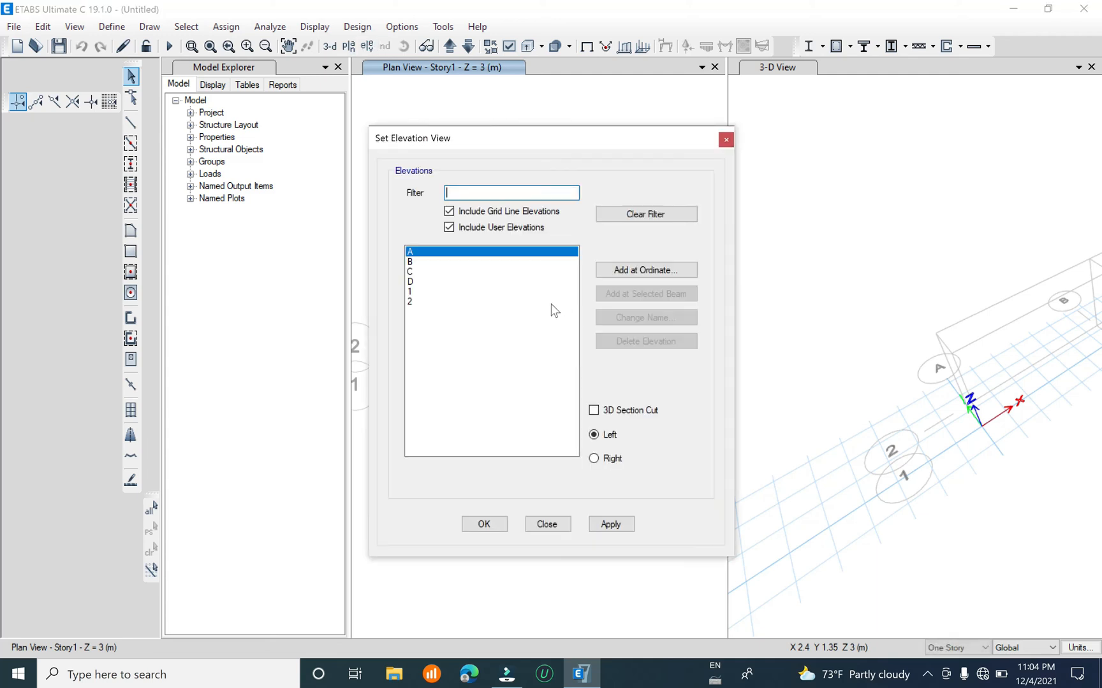
{"action": "left_click", "coordinate": [434, 292]}
{"action": "left_click", "coordinate": [624, 526]}
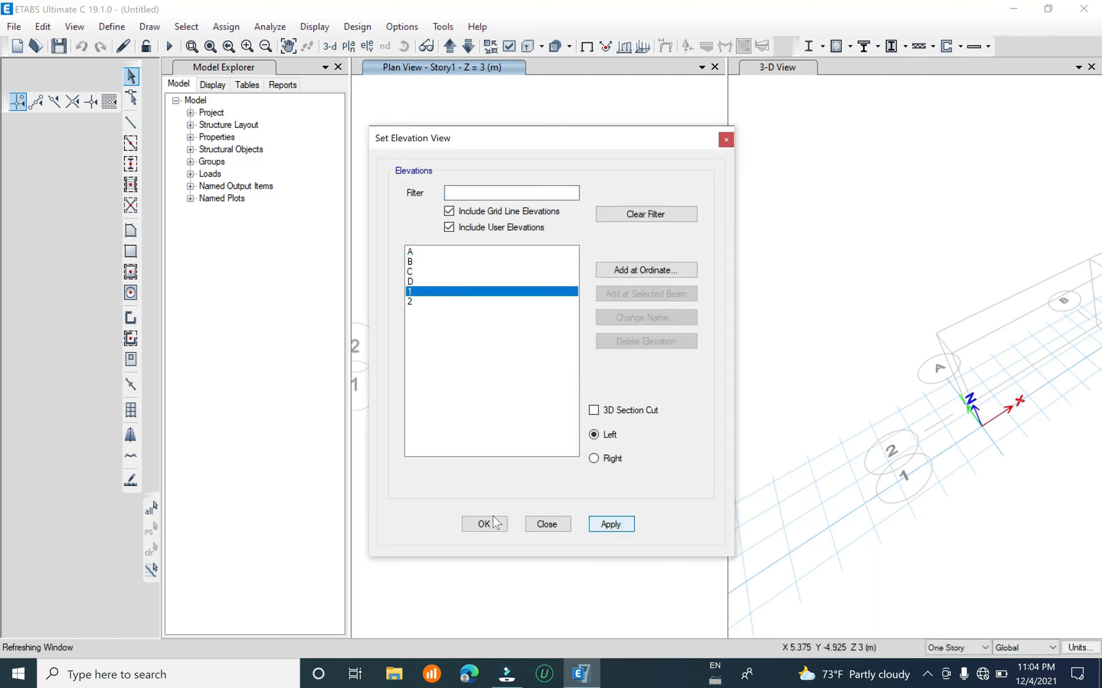
{"action": "left_click", "coordinate": [490, 524]}
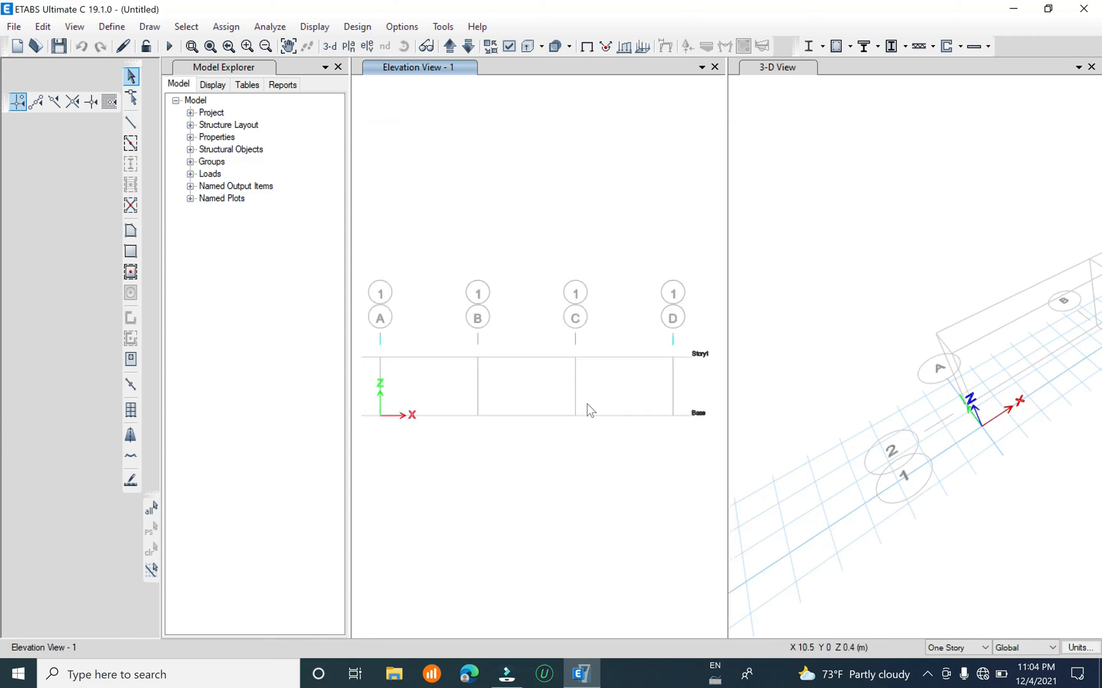
{"action": "left_click", "coordinate": [1090, 66]}
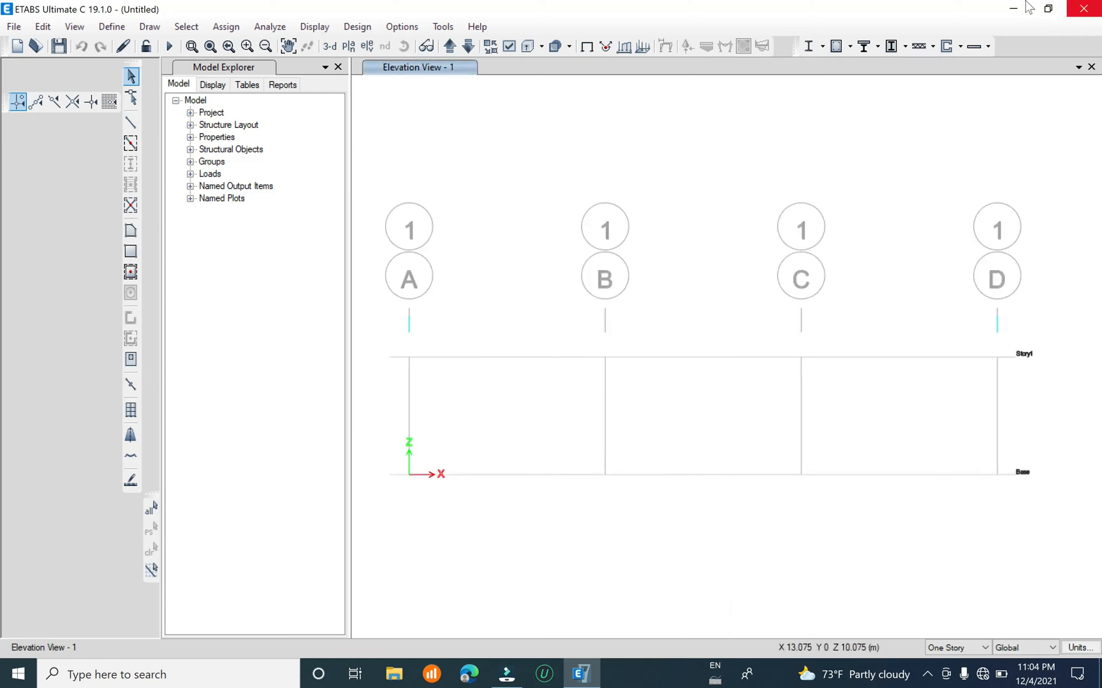
{"action": "left_click", "coordinate": [1047, 8]}
{"action": "left_click_drag", "start_coordinate": [612, 9], "coordinate": [551, 270]}
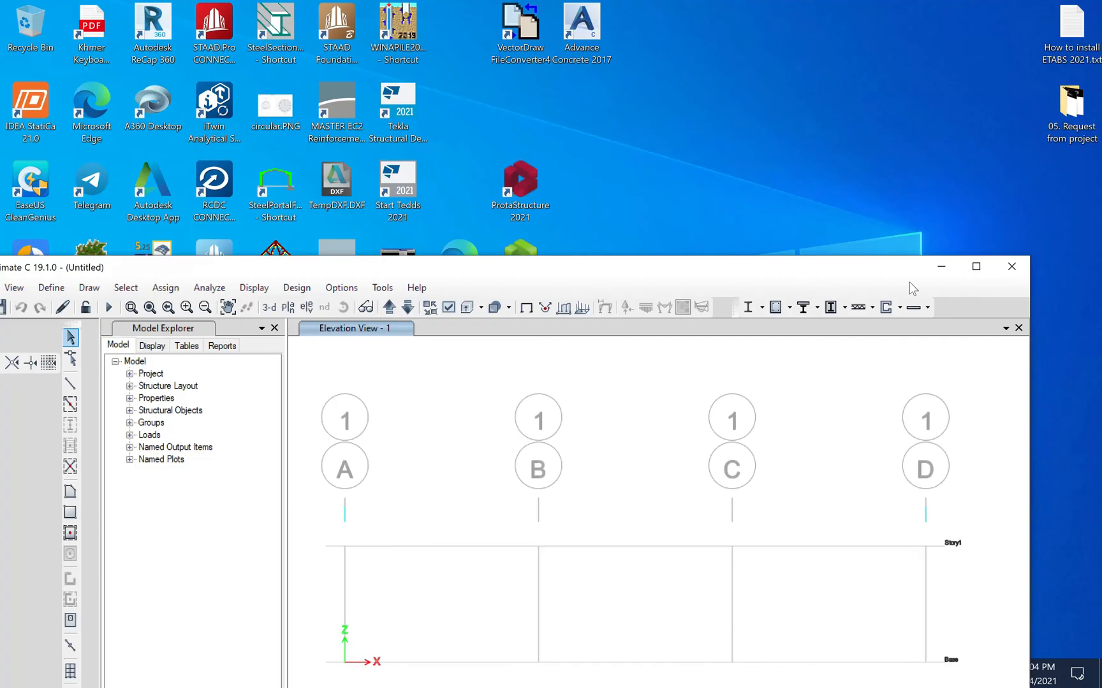
{"action": "left_click", "coordinate": [975, 266]}
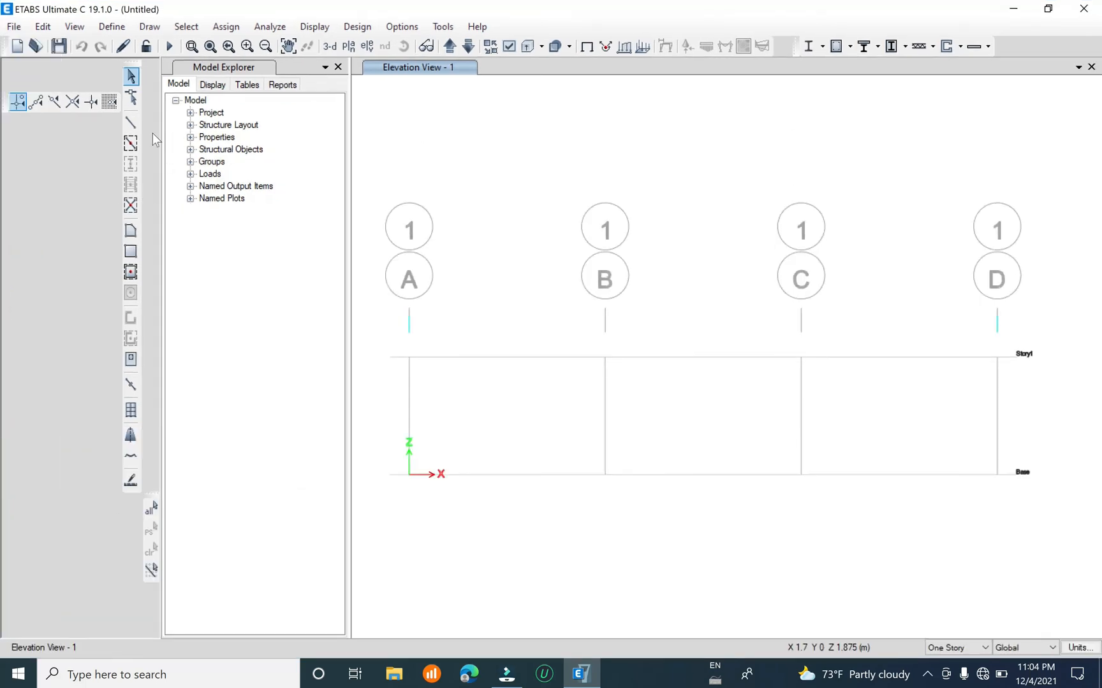
Move the snap toolbar below the drawing and selection toolbars, and narrow the Model Explorer to enlarge the elevation view
{"action": "mouse_move", "coordinate": [139, 61]}
{"action": "left_mouse_down"}
{"action": "mouse_move", "coordinate": [122, 87]}
{"action": "mouse_move", "coordinate": [8, 76]}
{"action": "mouse_move", "coordinate": [5, 539]}
{"action": "mouse_move", "coordinate": [6, 499]}
{"action": "mouse_move", "coordinate": [49, 505]}
{"action": "mouse_move", "coordinate": [1, 506]}
{"action": "mouse_move", "coordinate": [3, 475]}
{"action": "left_mouse_up"}
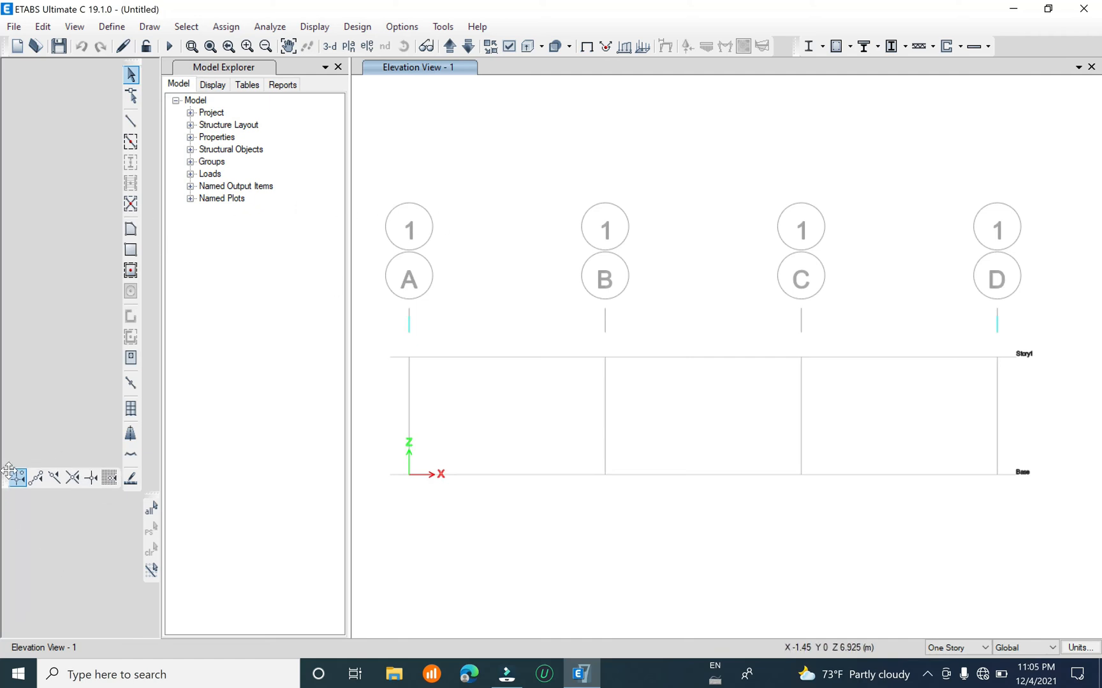
{"action": "left_click_drag", "start_coordinate": [4, 478], "coordinate": [134, 585]}
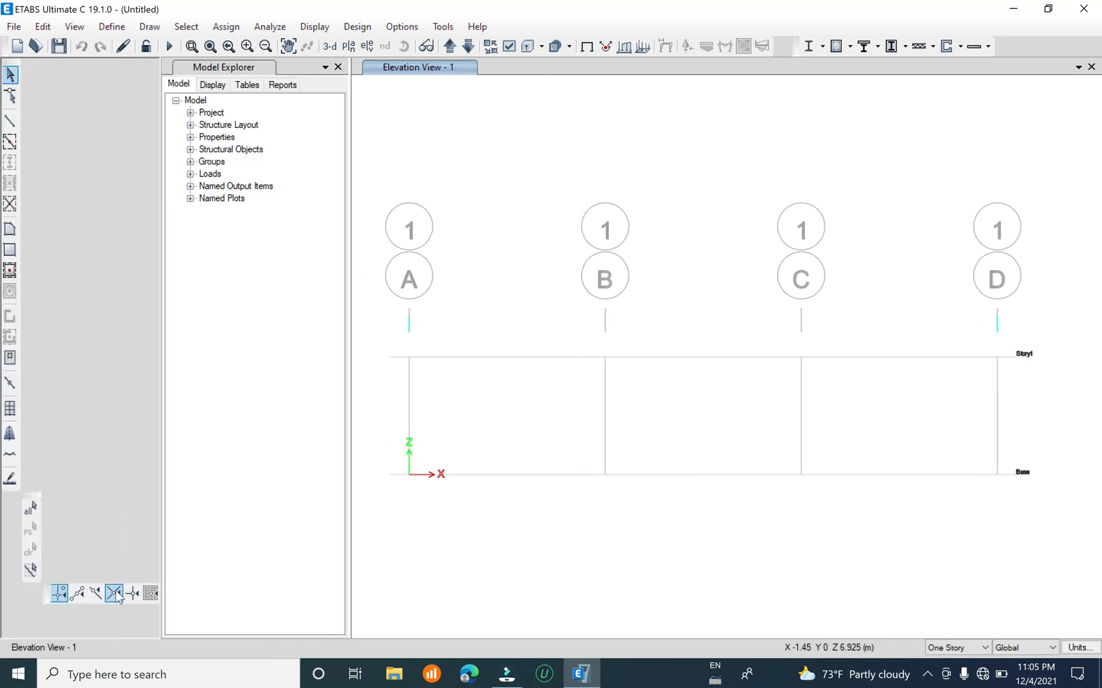
{"action": "left_click", "coordinate": [167, 412]}
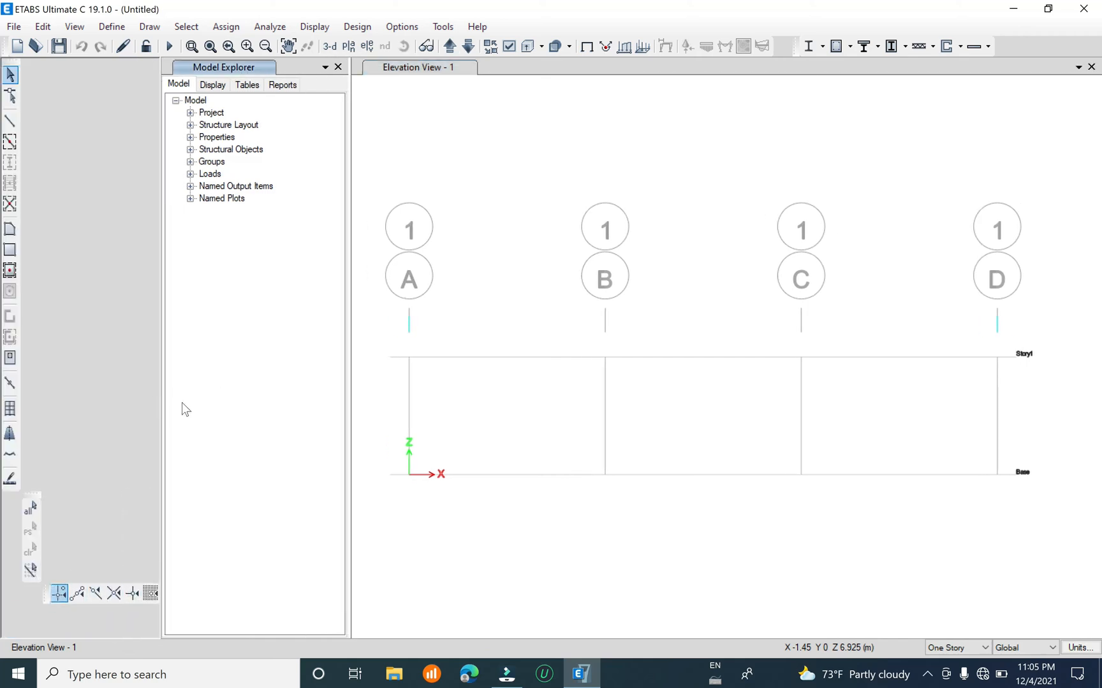
{"action": "left_click_drag", "start_coordinate": [349, 408], "coordinate": [234, 408]}
{"action": "scroll", "coordinate": [438, 398], "scroll_direction": "down", "scroll_amount": 3}
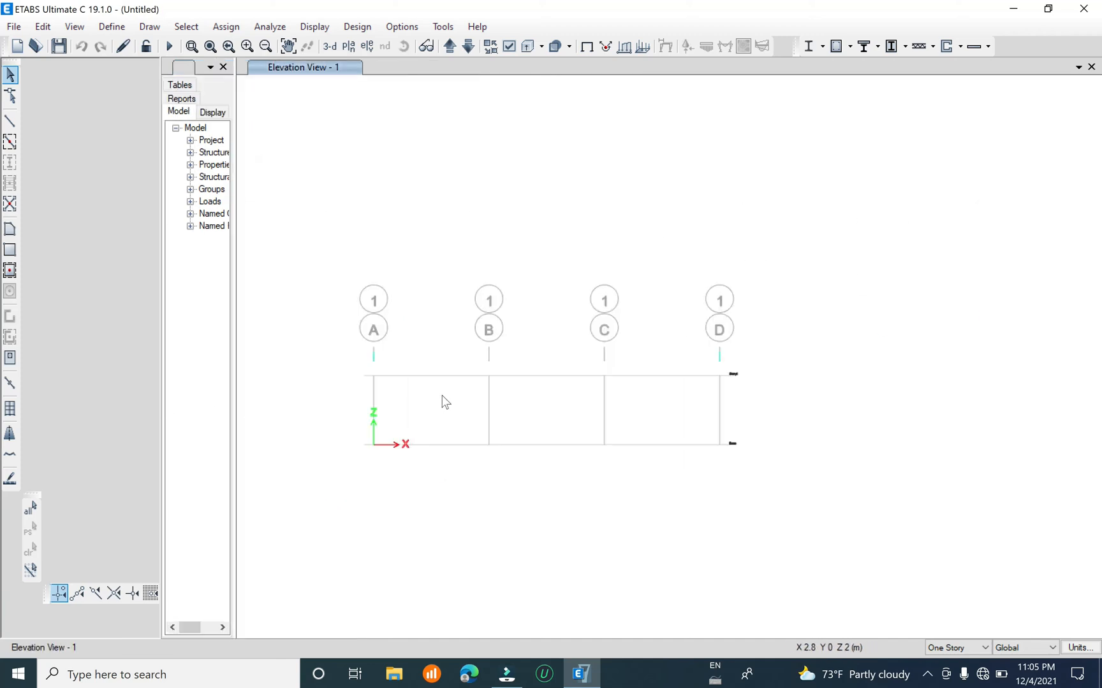
{"action": "scroll", "coordinate": [382, 280], "scroll_direction": "up", "scroll_amount": 3}
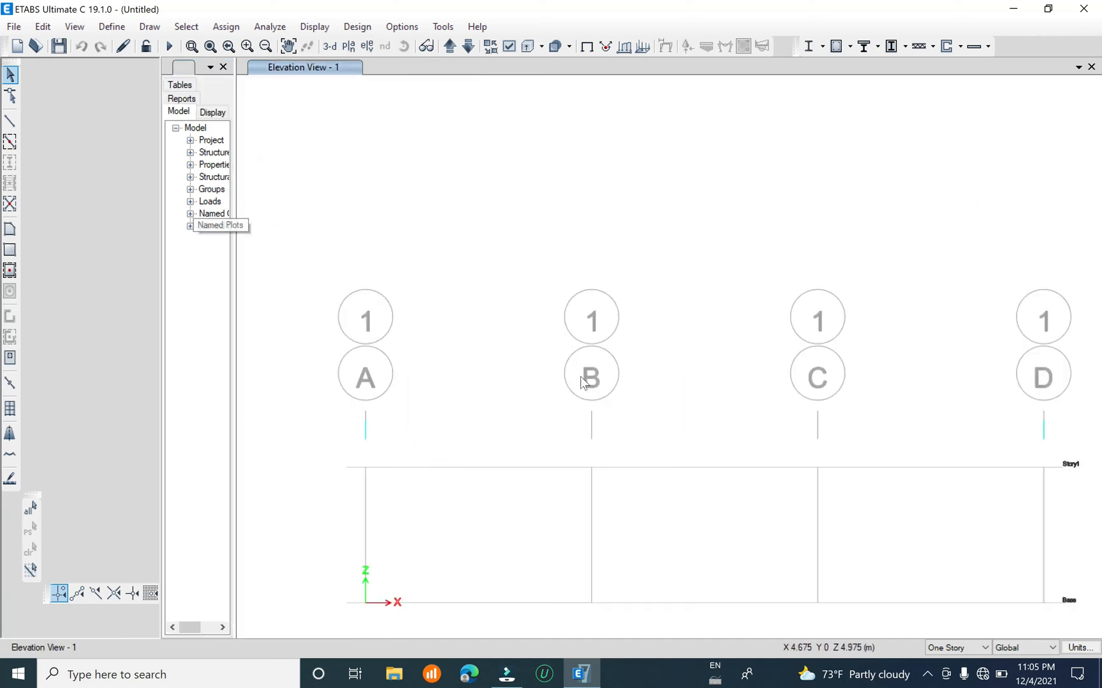
{"action": "middle_click_drag", "start_coordinate": [580, 381], "coordinate": [519, 212]}
Add a new steel material for region China, standard GB, grade Q235
{"action": "left_click", "coordinate": [111, 26]}
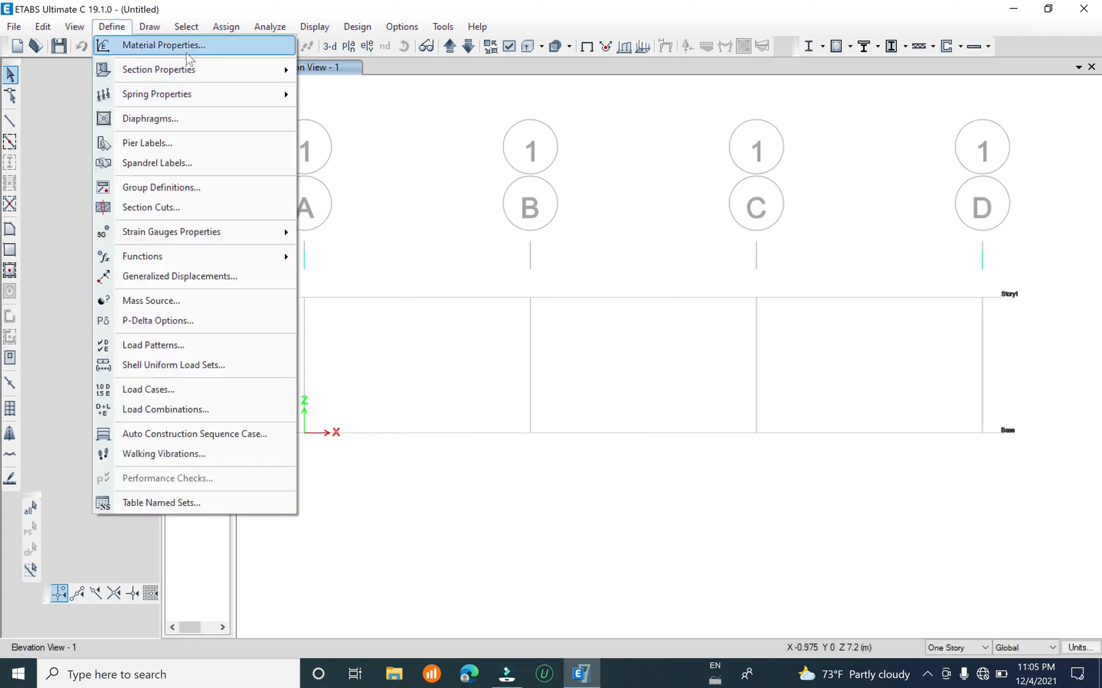
{"action": "left_click", "coordinate": [146, 44]}
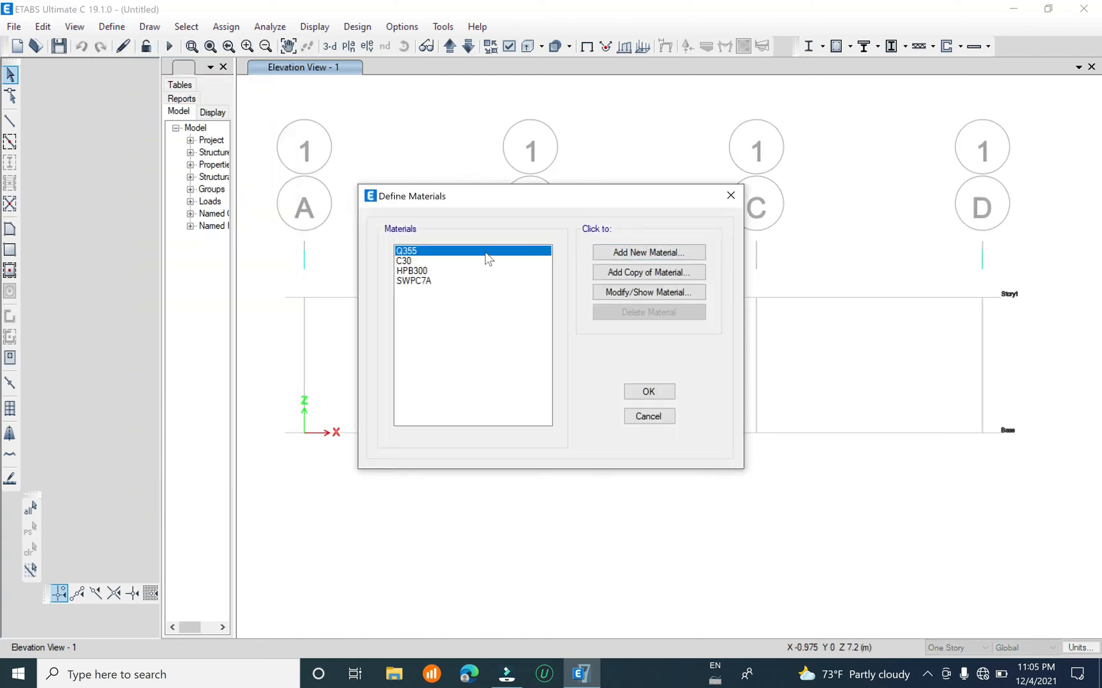
{"action": "left_click", "coordinate": [601, 255]}
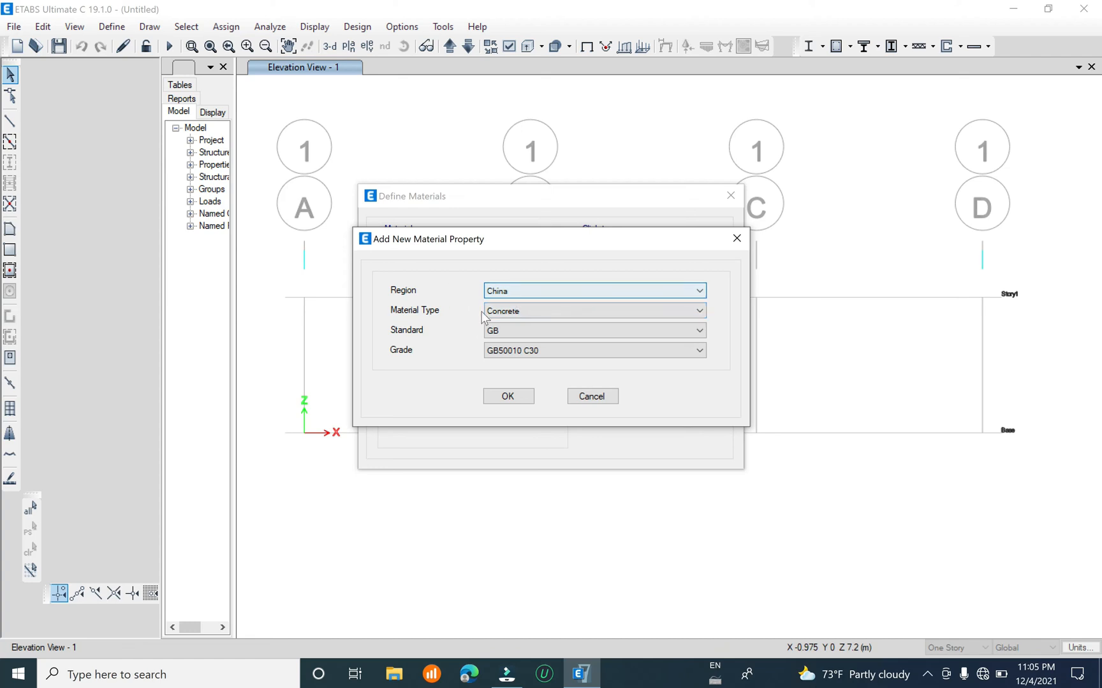
{"action": "left_click", "coordinate": [567, 291]}
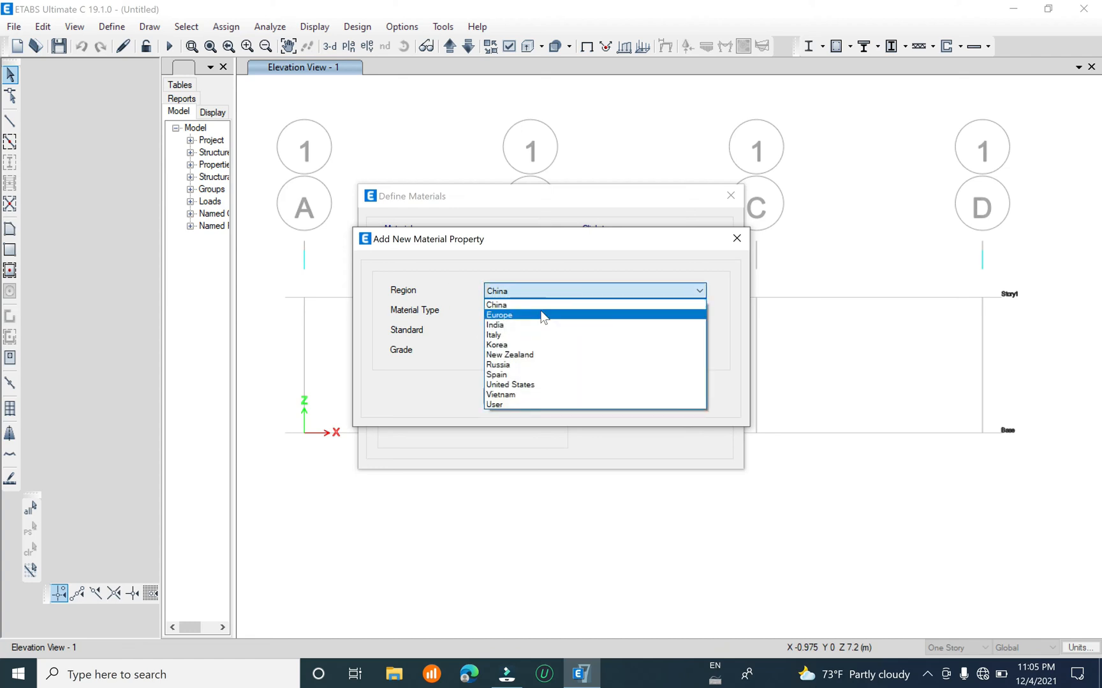
{"action": "left_click", "coordinate": [545, 306]}
{"action": "left_click", "coordinate": [550, 312]}
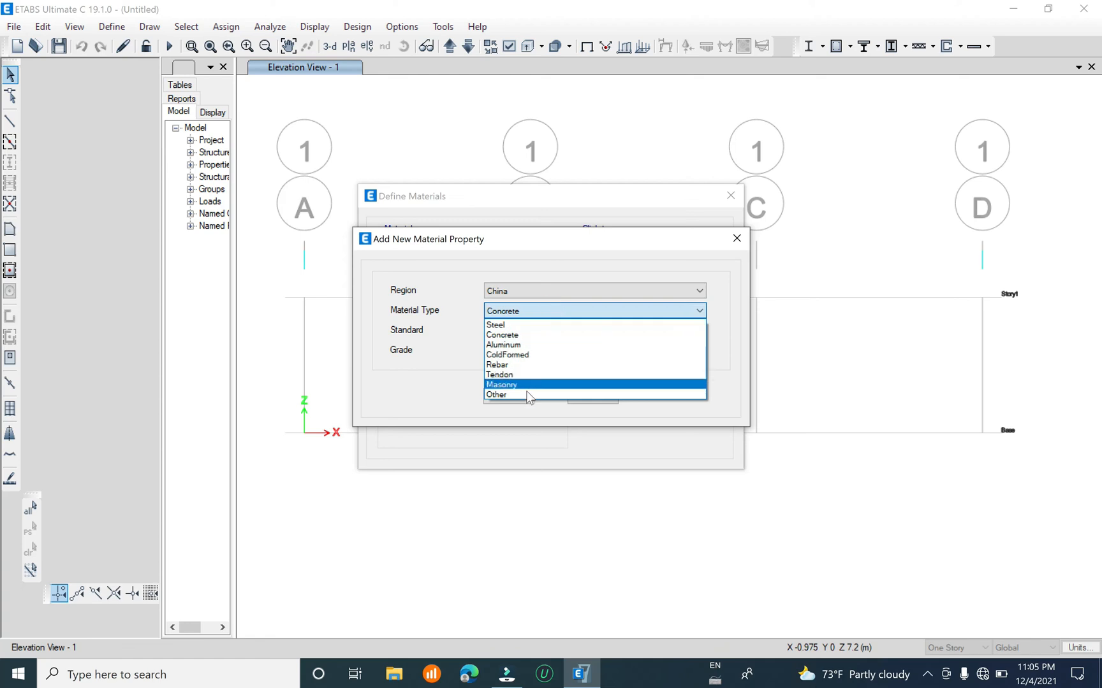
{"action": "left_click", "coordinate": [543, 324]}
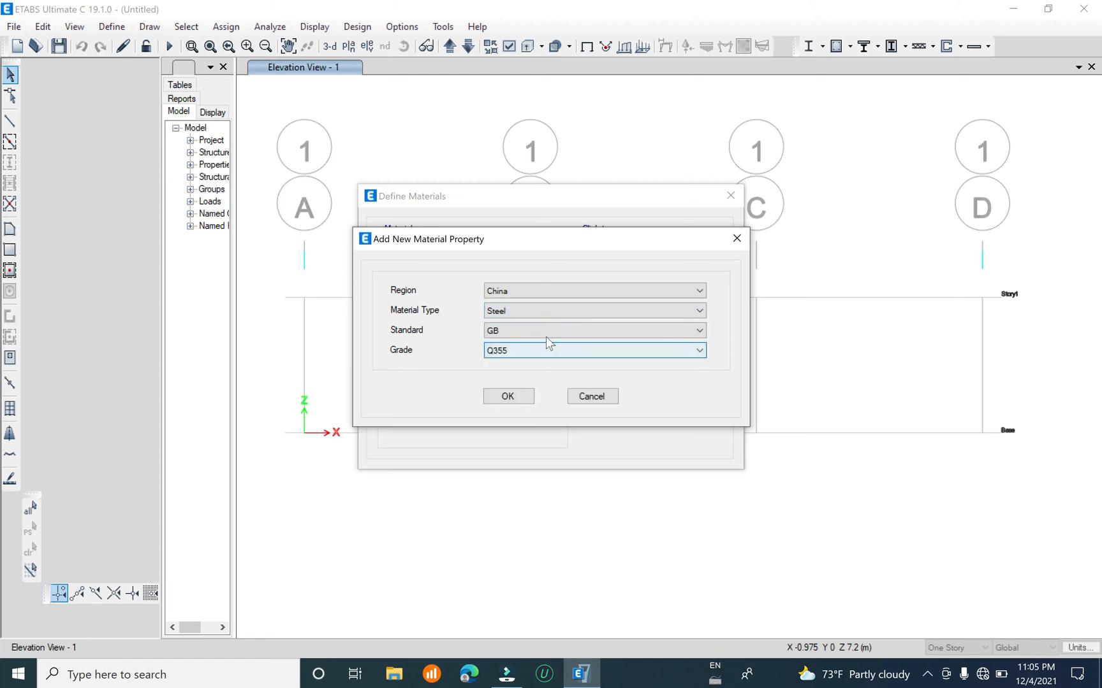
{"action": "left_click", "coordinate": [564, 352]}
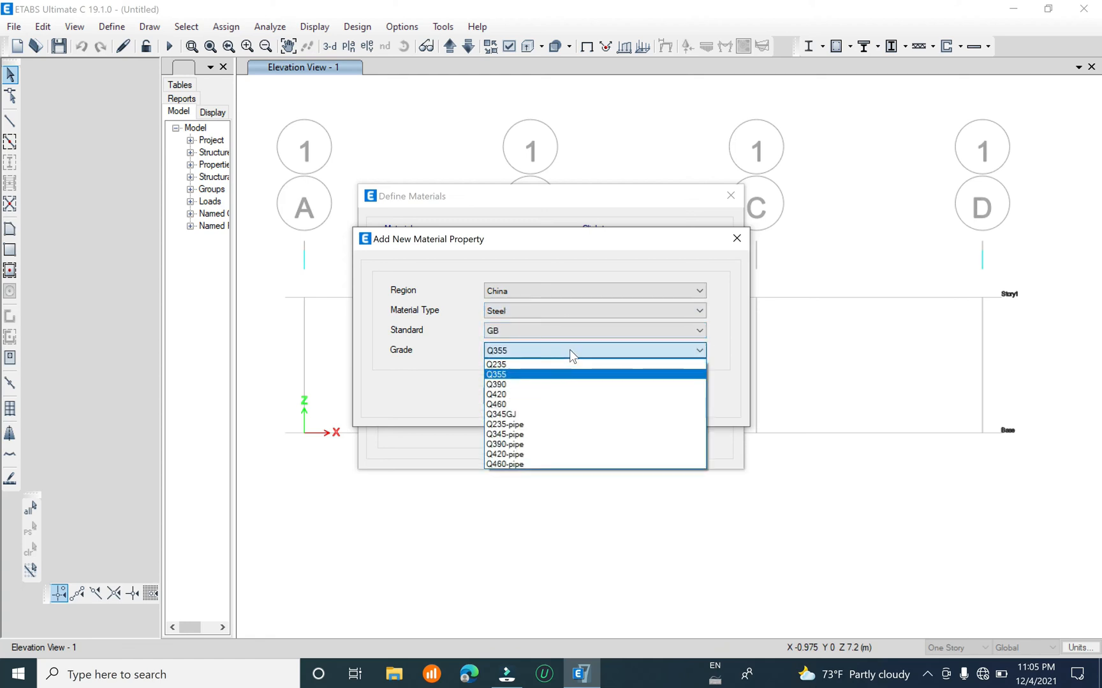
{"action": "left_click", "coordinate": [542, 366]}
{"action": "left_click", "coordinate": [520, 399]}
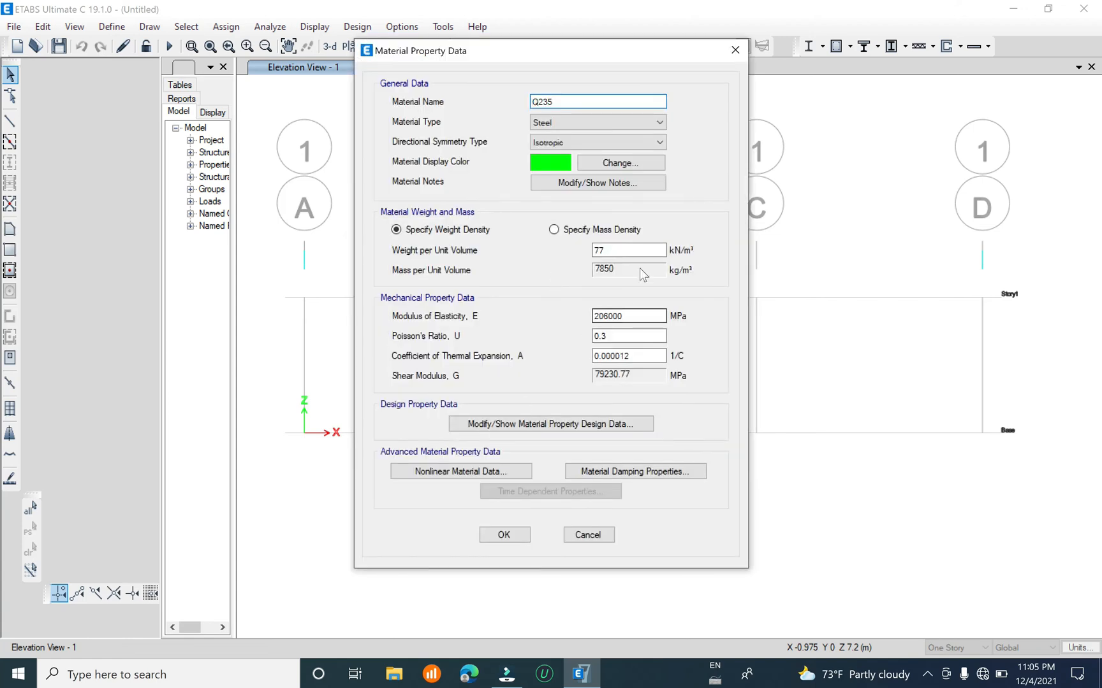
Review the Q235 material's weight, elastic modulus, yield stress and tensile strength, and accept the material definition
{"action": "double_click", "coordinate": [602, 250]}
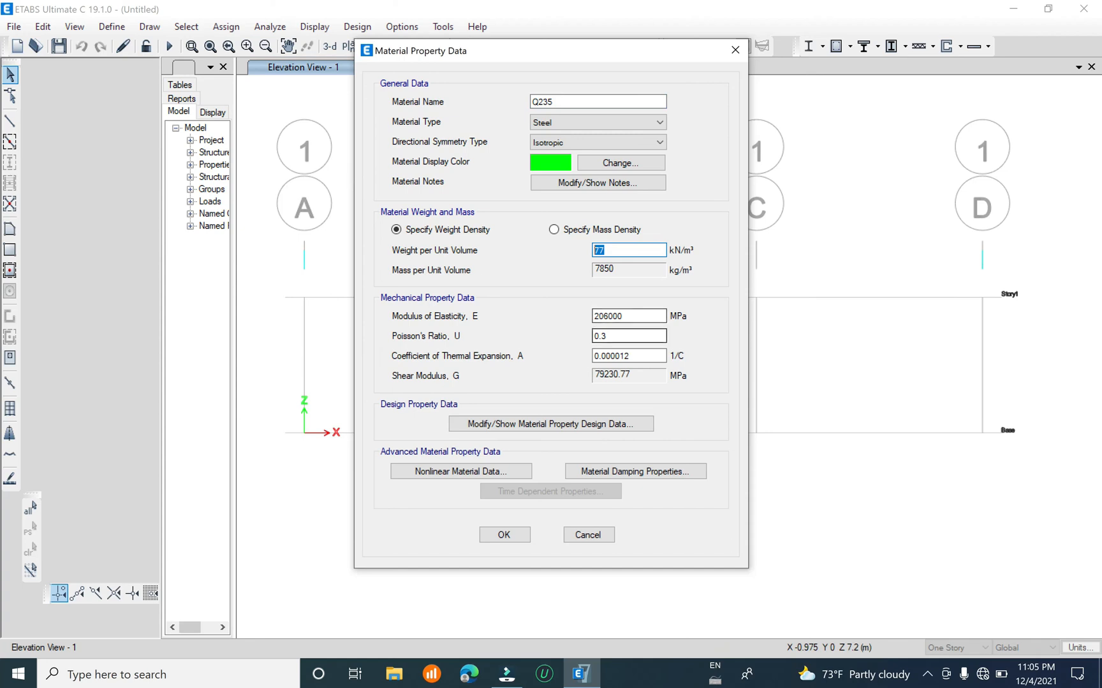
{"action": "double_click", "coordinate": [631, 318]}
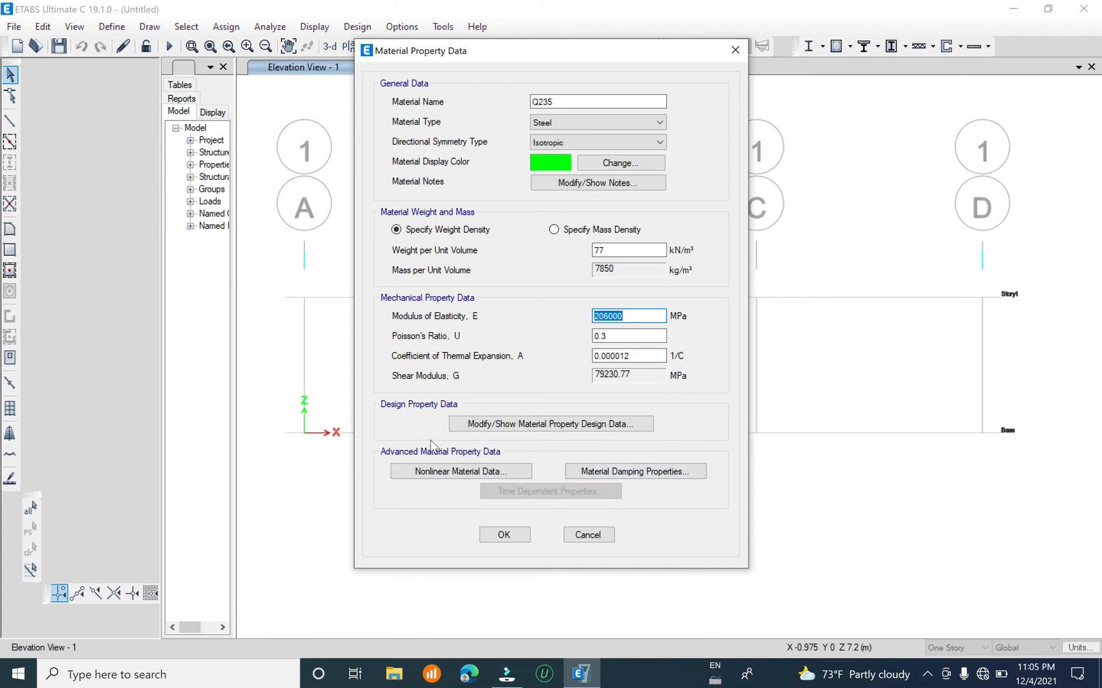
{"action": "left_click", "coordinate": [591, 424]}
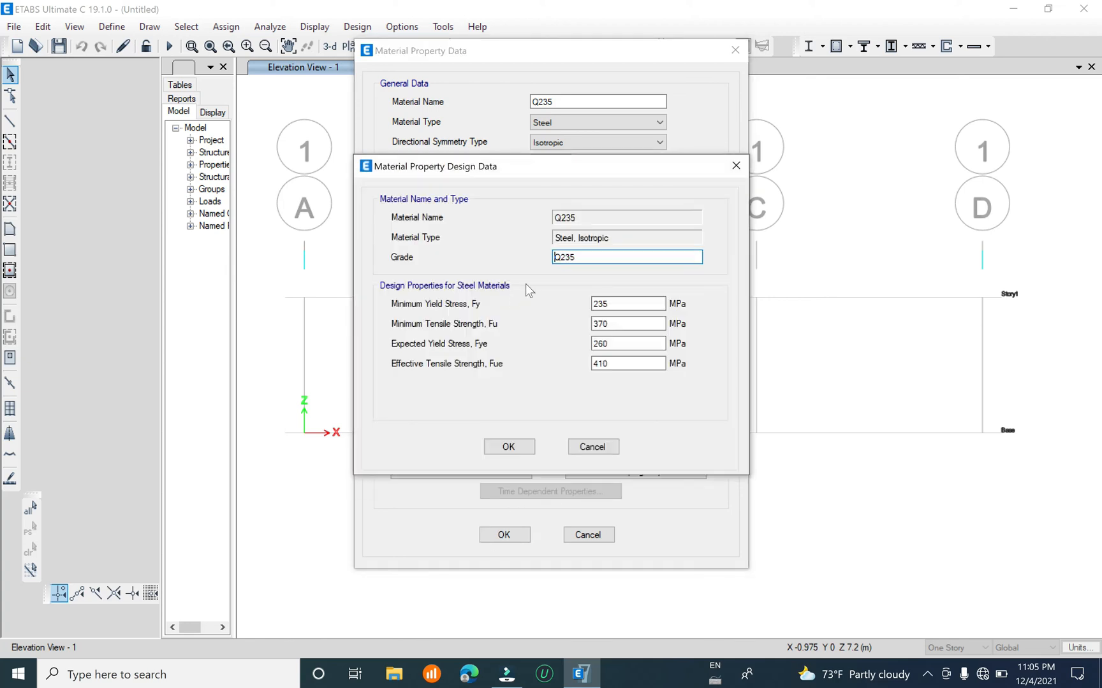
{"action": "key", "text": "Tab"}
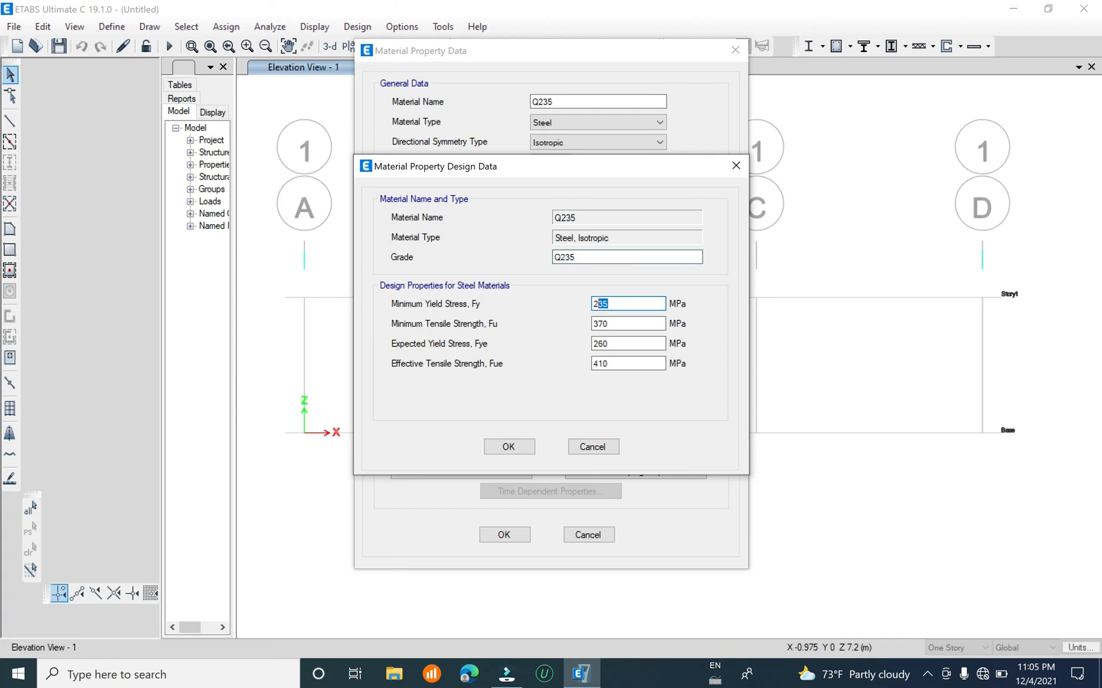
{"action": "key", "text": "Tab"}
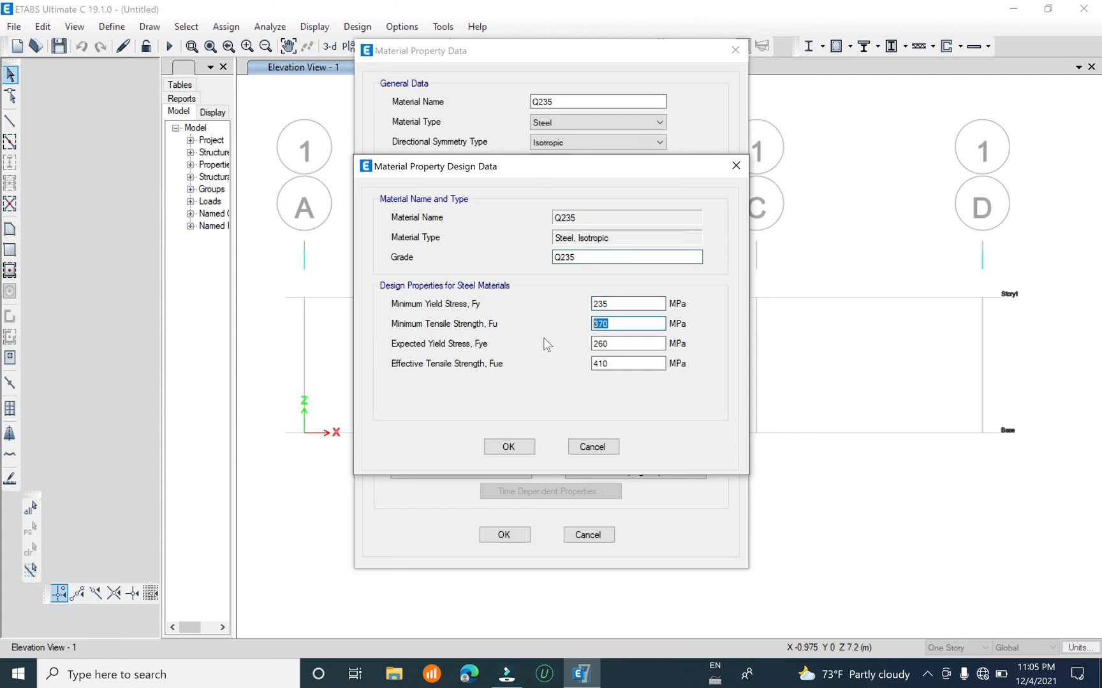
{"action": "left_click", "coordinate": [508, 448]}
{"action": "left_click", "coordinate": [505, 536]}
{"action": "left_click", "coordinate": [659, 390]}
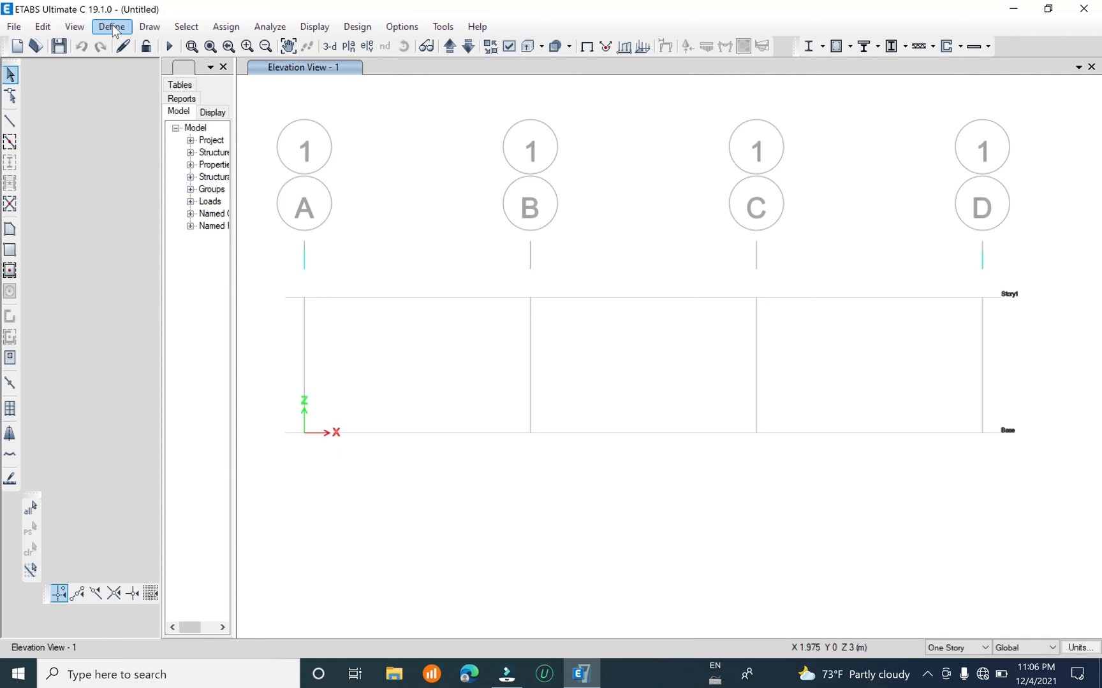
Add a steel tube frame section named Tube50x100x1.3mm with material Q235
{"action": "left_click", "coordinate": [113, 29]}
{"action": "mouse_move", "coordinate": [191, 69]}
{"action": "left_click", "coordinate": [425, 75]}
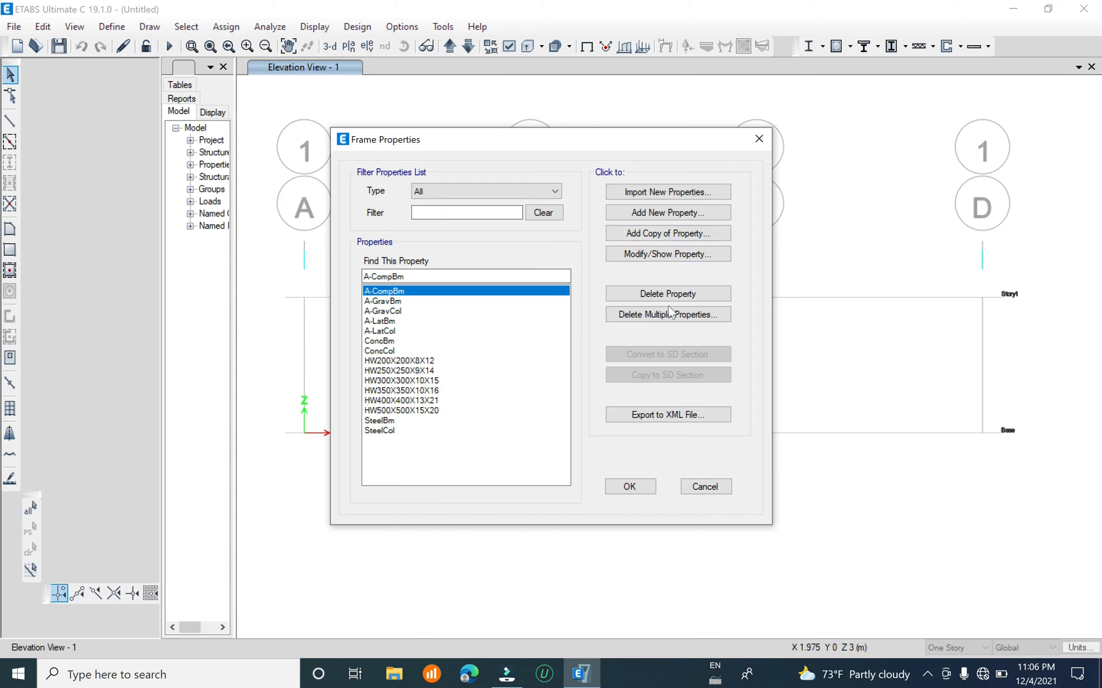
{"action": "left_click", "coordinate": [691, 219]}
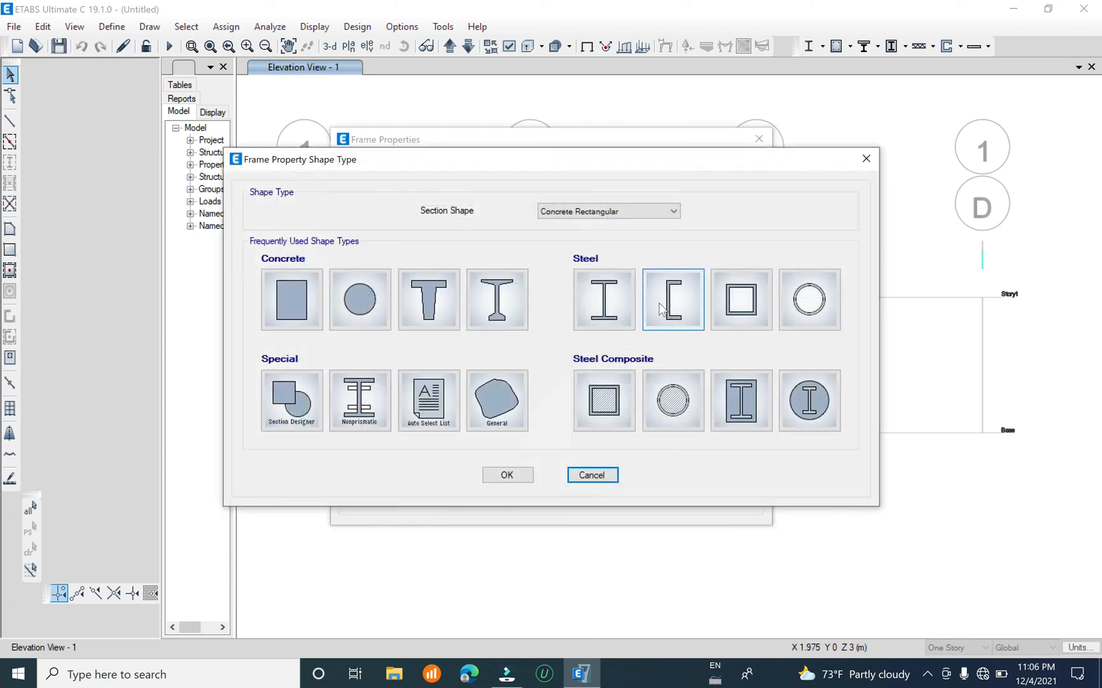
{"action": "left_click", "coordinate": [734, 306]}
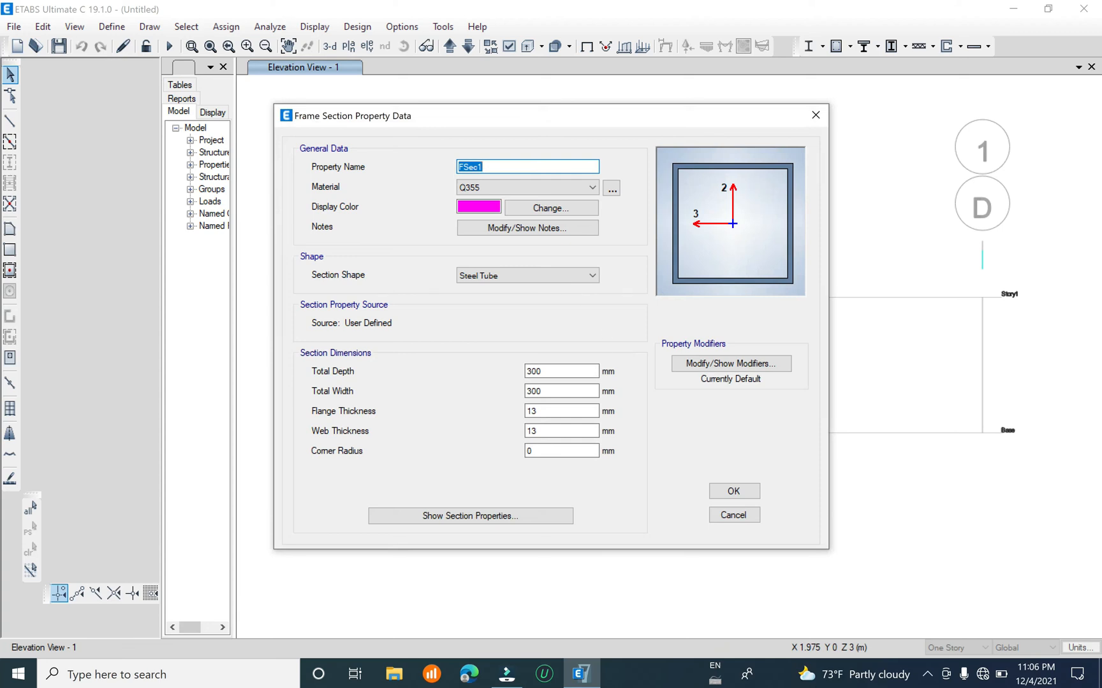
{"action": "type", "text": "Tube50x100x1.3mm"}
{"action": "left_click", "coordinate": [547, 183]}
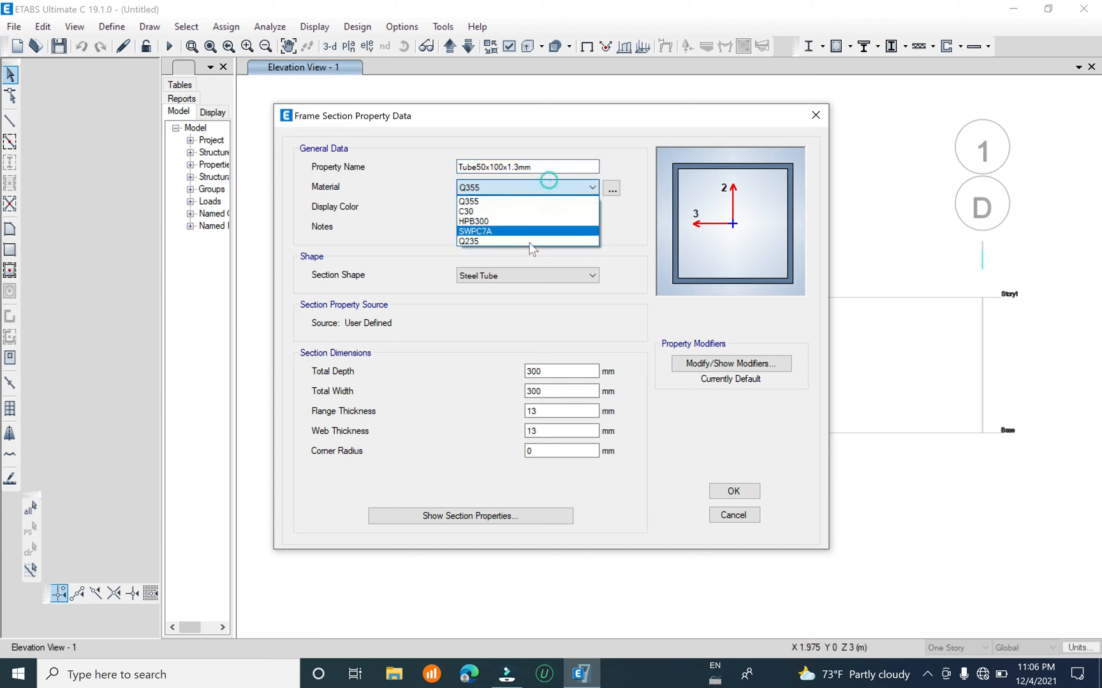
{"action": "left_click", "coordinate": [501, 243]}
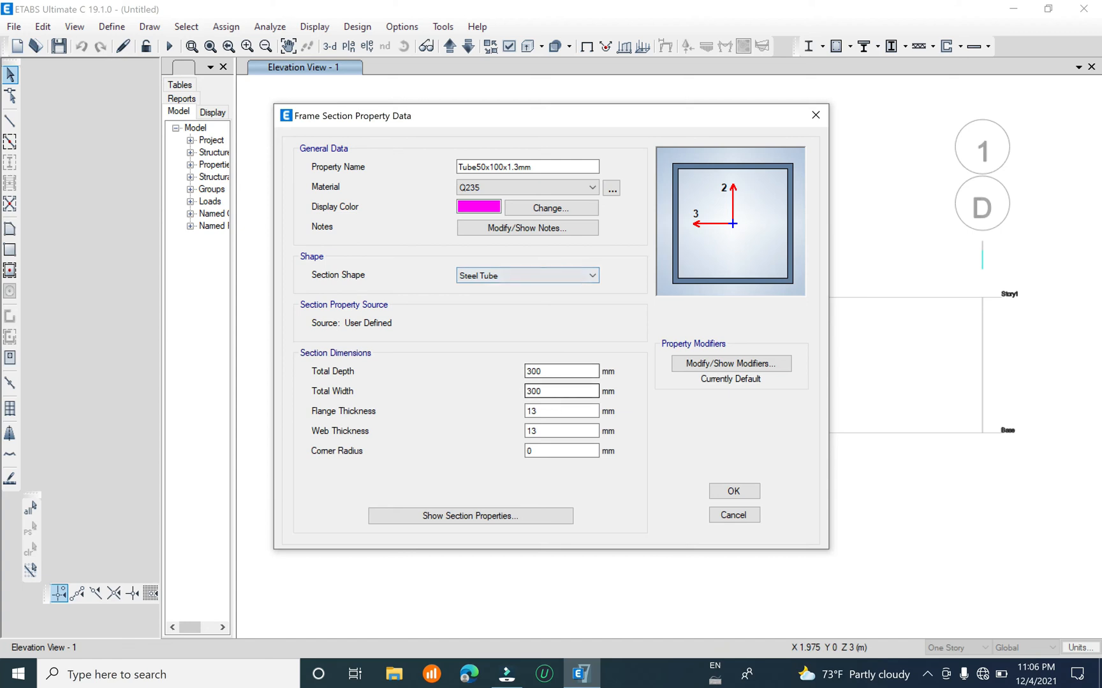
Set the tube section's total depth to 100 mm and total width to 50 mm
{"action": "double_click", "coordinate": [539, 371]}
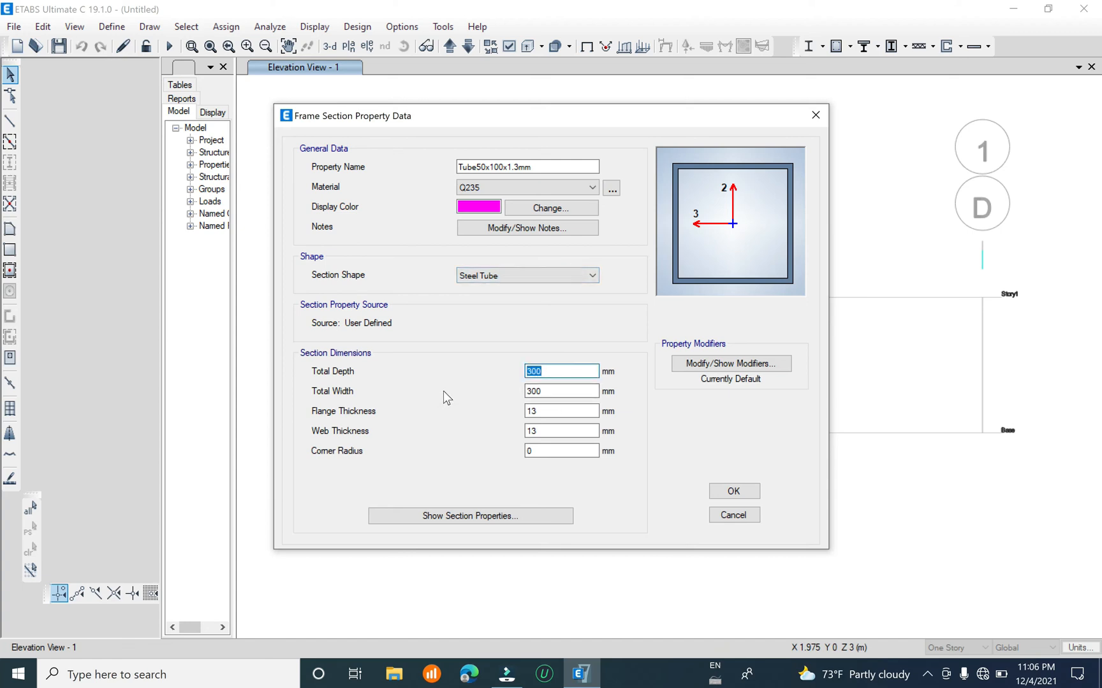
{"action": "type", "text": "100"}
{"action": "key", "text": "Tab"}
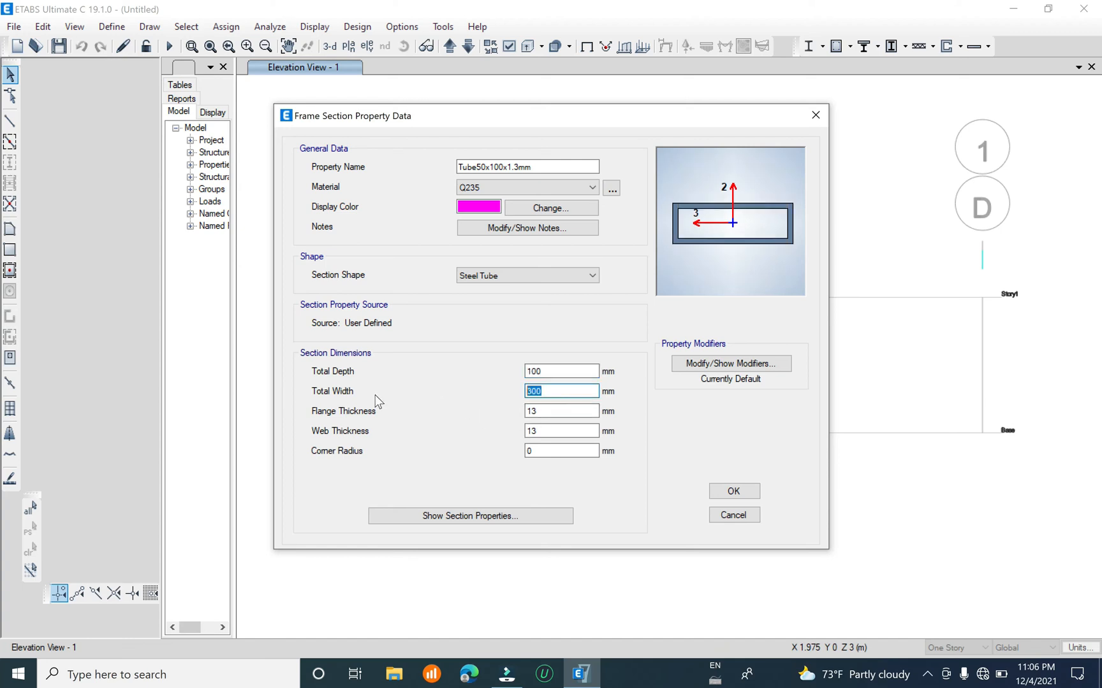
{"action": "type", "text": "2"}
{"action": "key", "text": "BackSpace"}
{"action": "type", "text": "50"}
{"action": "key", "text": "Tab"}
Set the tube's flange and web thickness to 1.3 mm and save the new frame section
{"action": "type", "text": "13"}
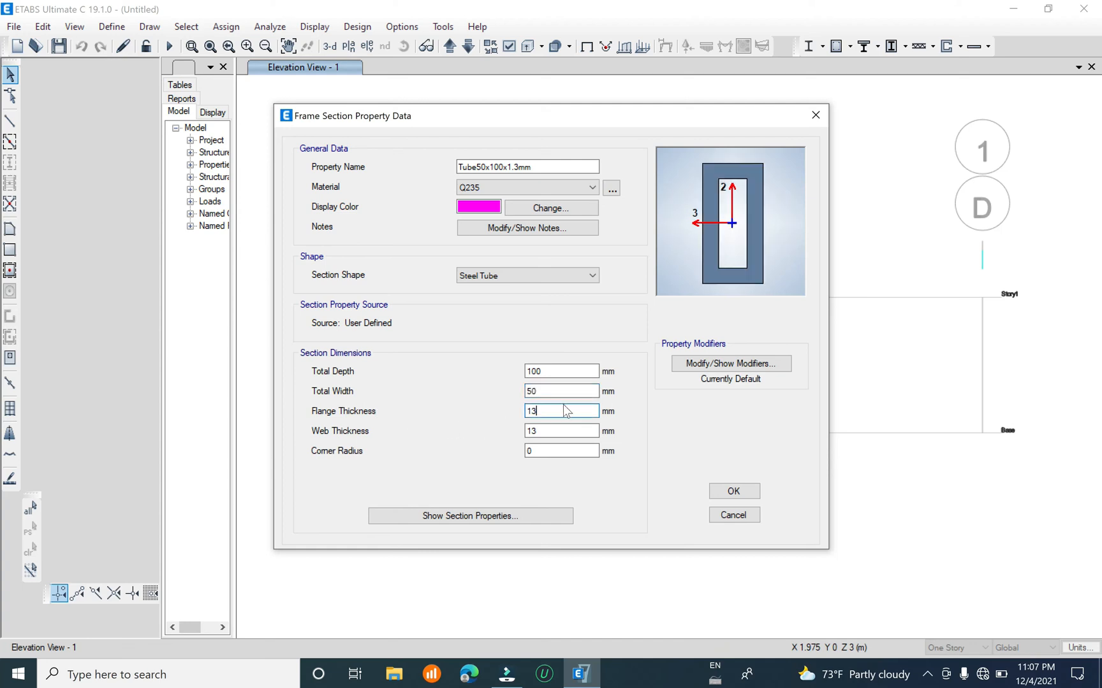
{"action": "type", "text": "1.3"}
{"action": "key", "text": "Tab"}
{"action": "type", "text": "1.3"}
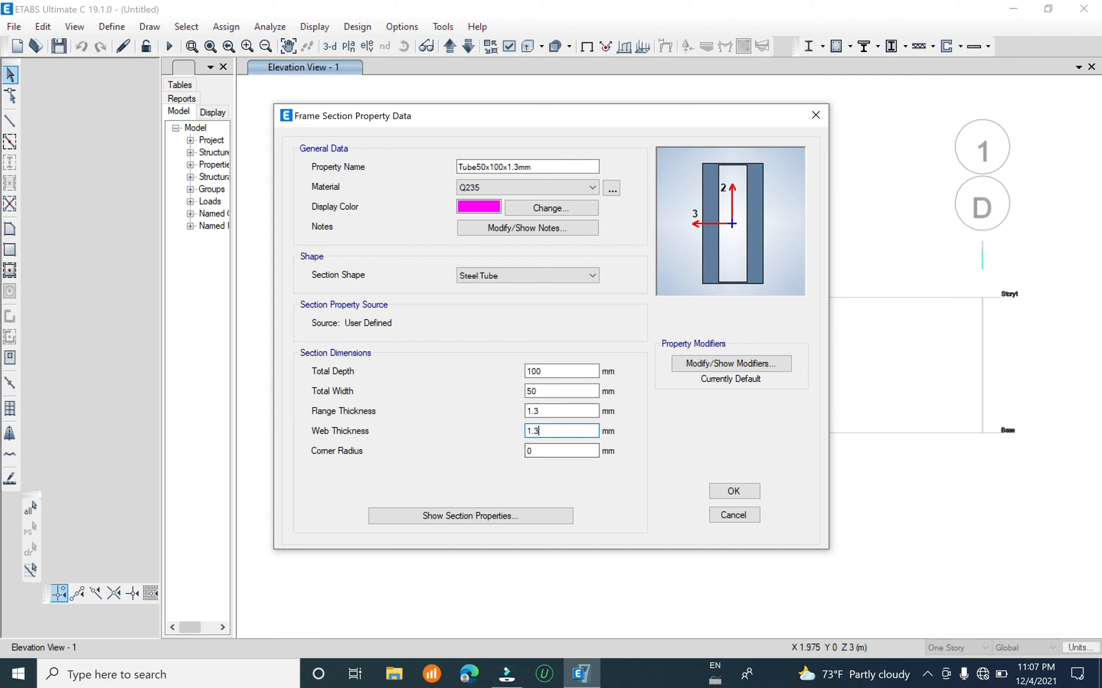
{"action": "left_click", "coordinate": [538, 411]}
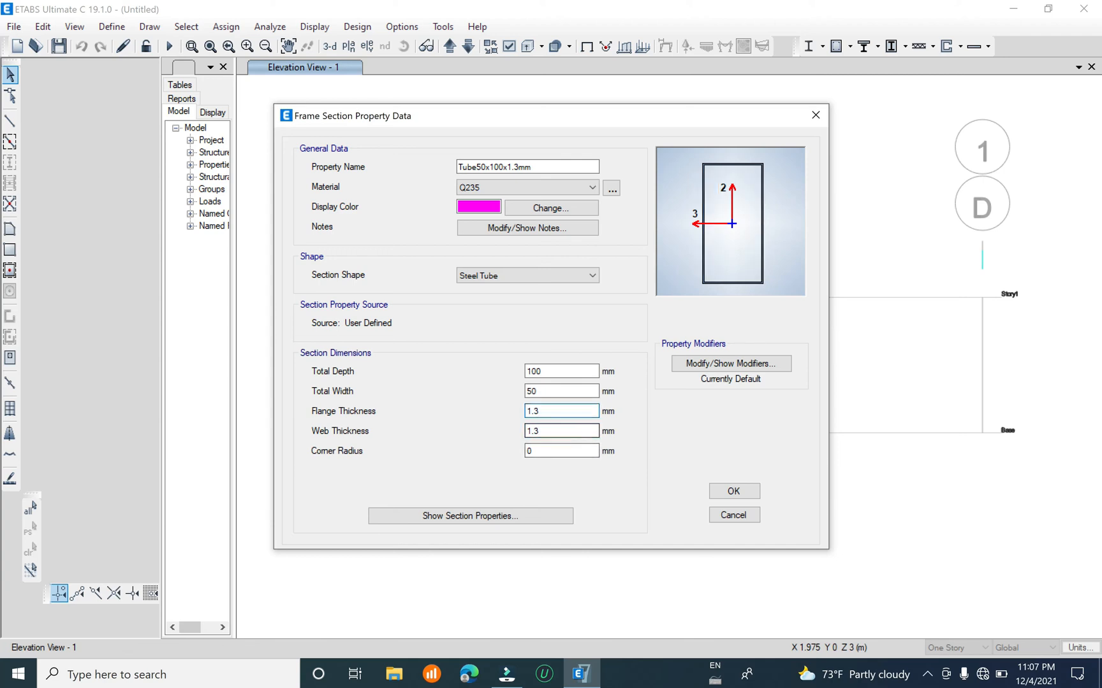
{"action": "left_click", "coordinate": [556, 431]}
{"action": "double_click", "coordinate": [536, 412]}
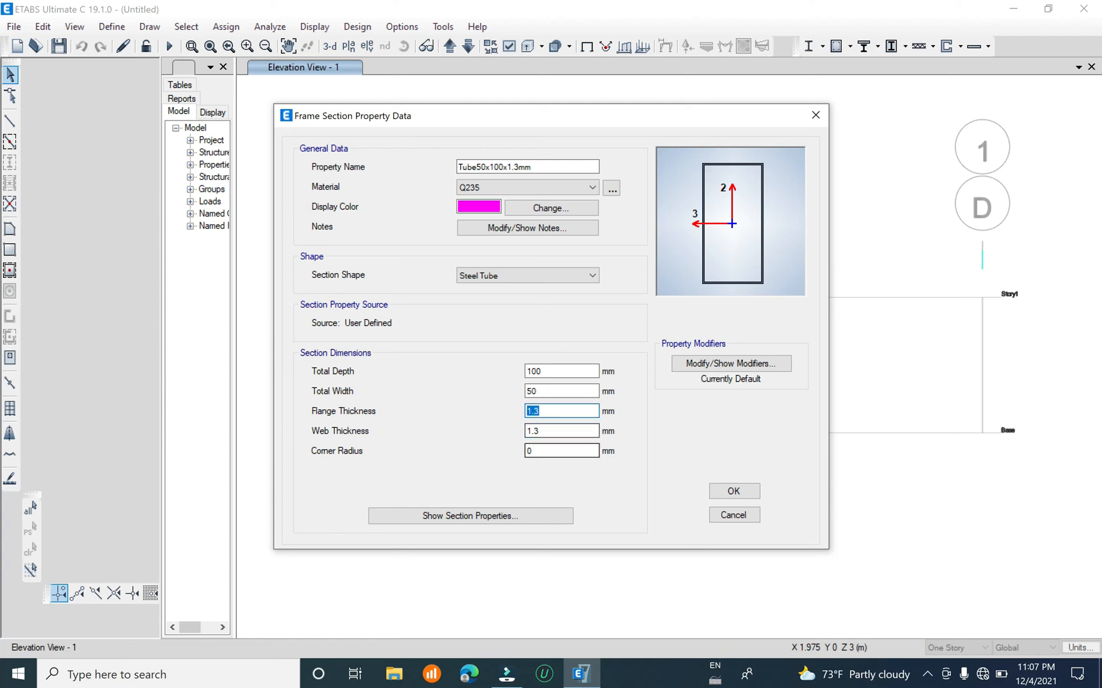
{"action": "double_click", "coordinate": [534, 371]}
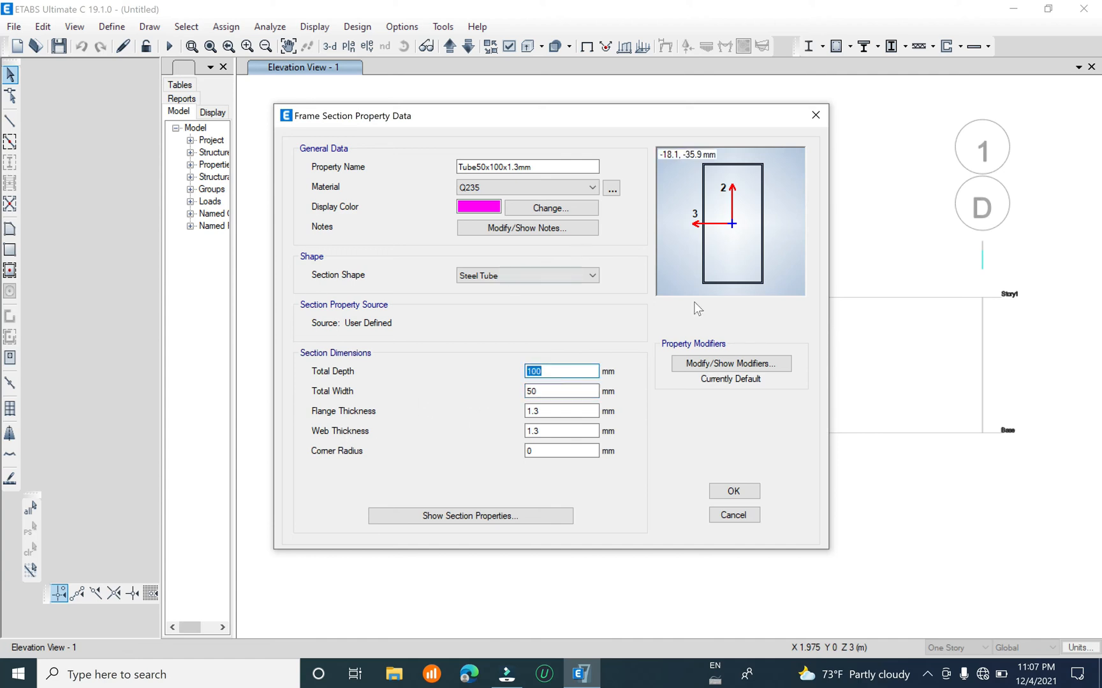
{"action": "left_click", "coordinate": [734, 490]}
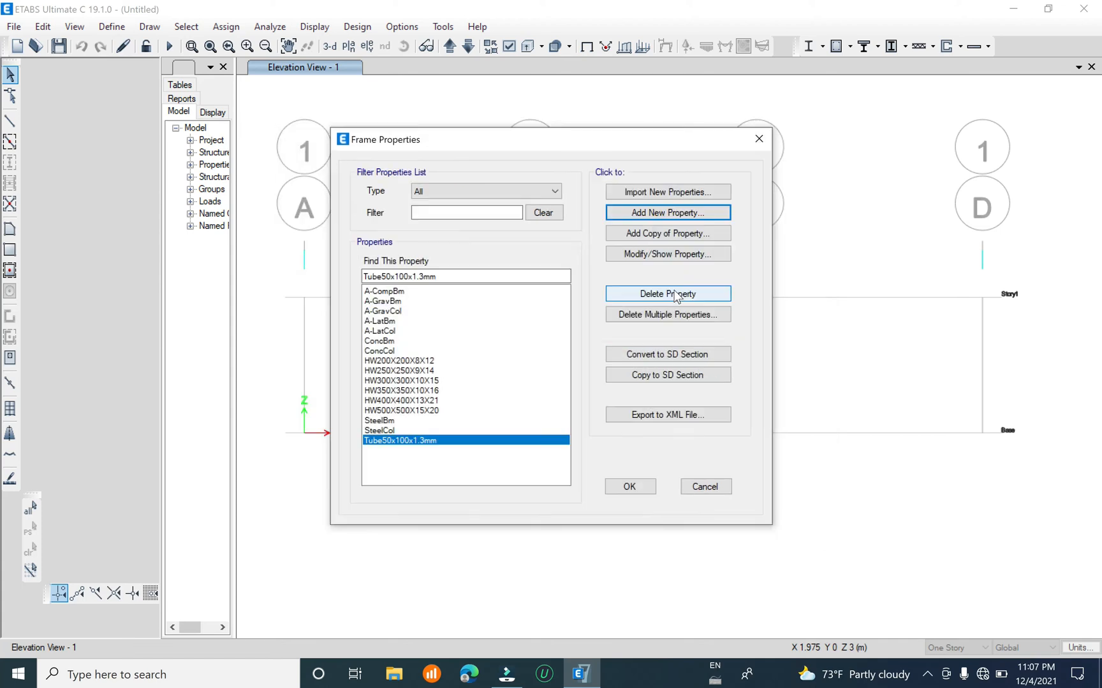
{"action": "left_click", "coordinate": [629, 488]}
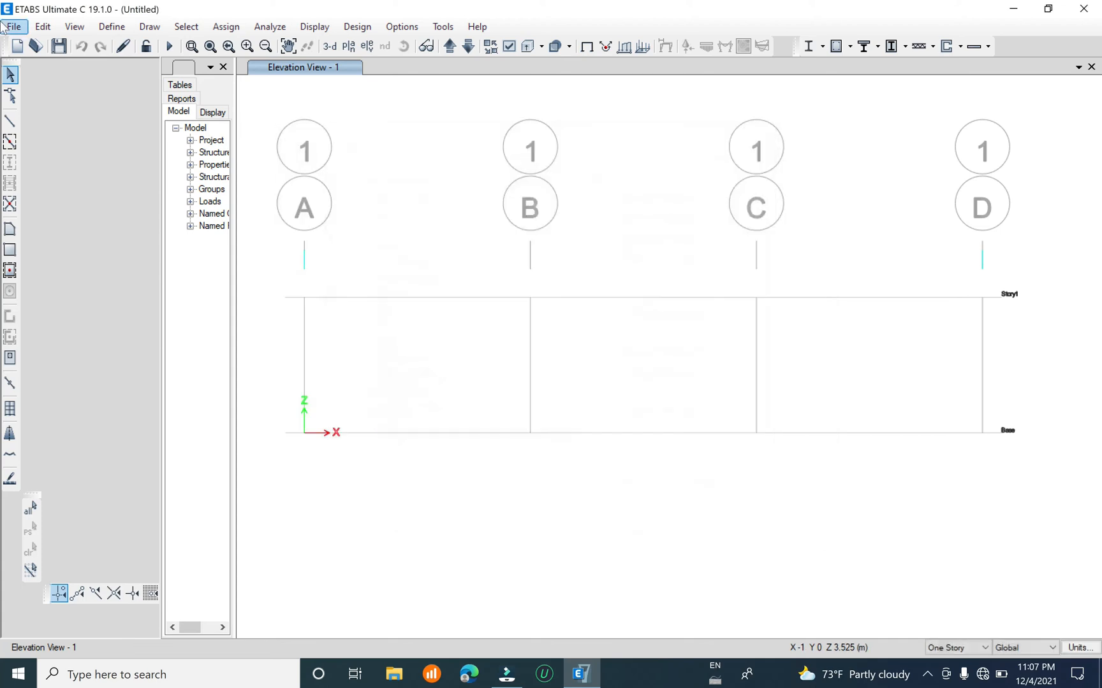
{"action": "left_click", "coordinate": [12, 123]}
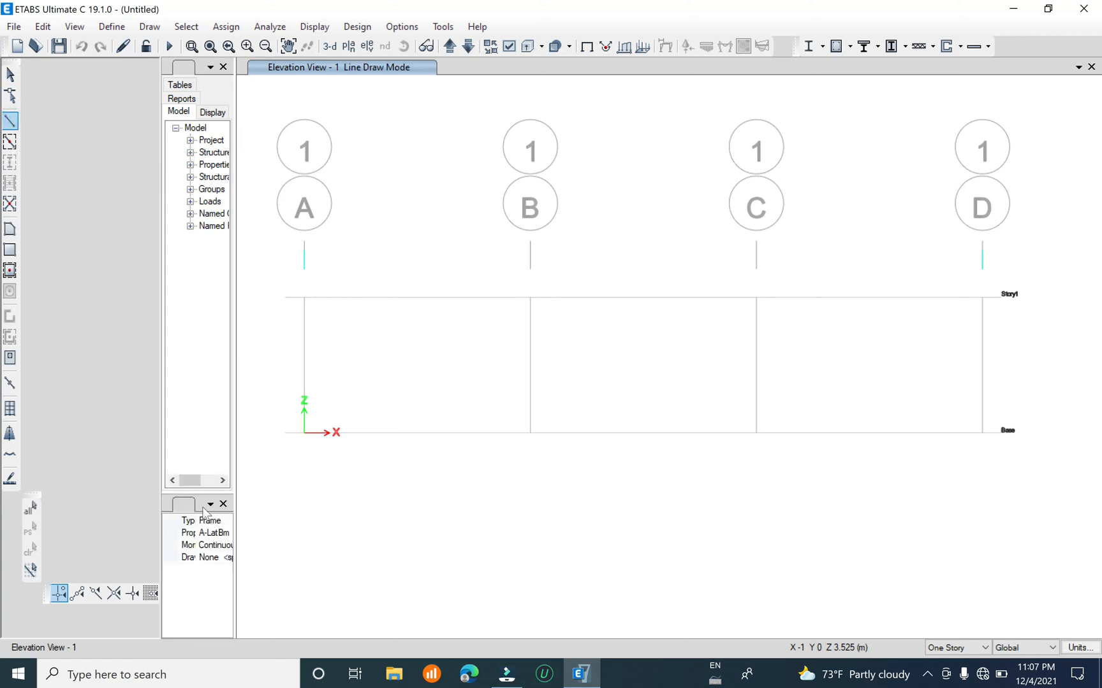
{"action": "left_click", "coordinate": [215, 522]}
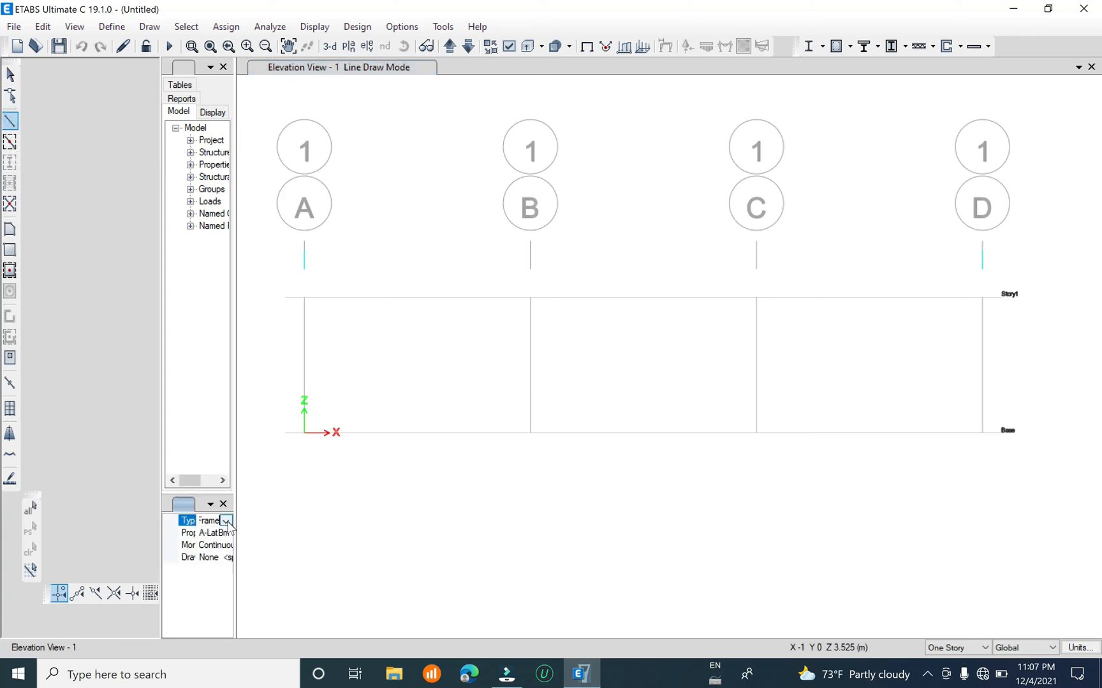
{"action": "left_click", "coordinate": [222, 533]}
{"action": "left_click", "coordinate": [227, 534]}
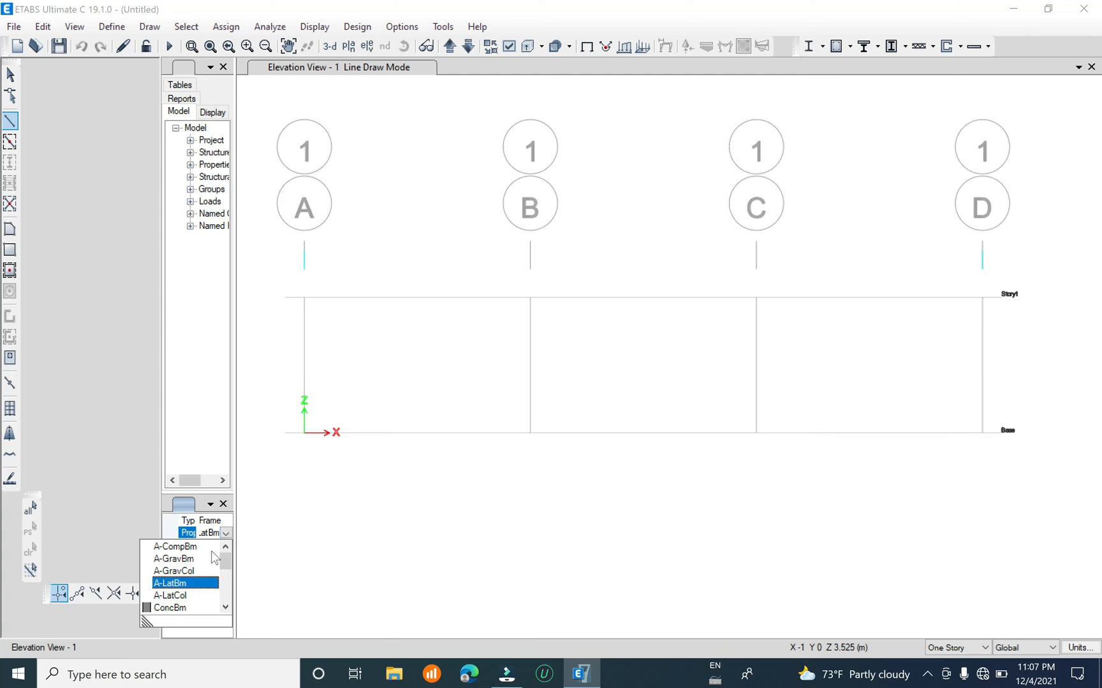
{"action": "left_click_drag", "start_coordinate": [221, 567], "coordinate": [221, 593]}
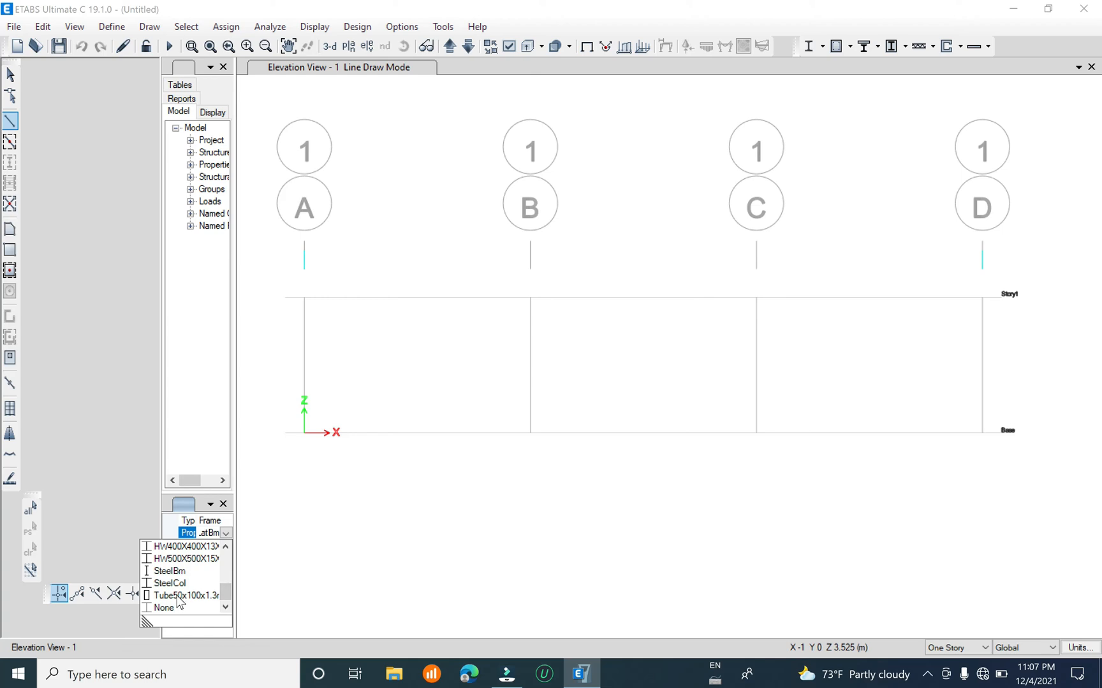
{"action": "left_click", "coordinate": [178, 596]}
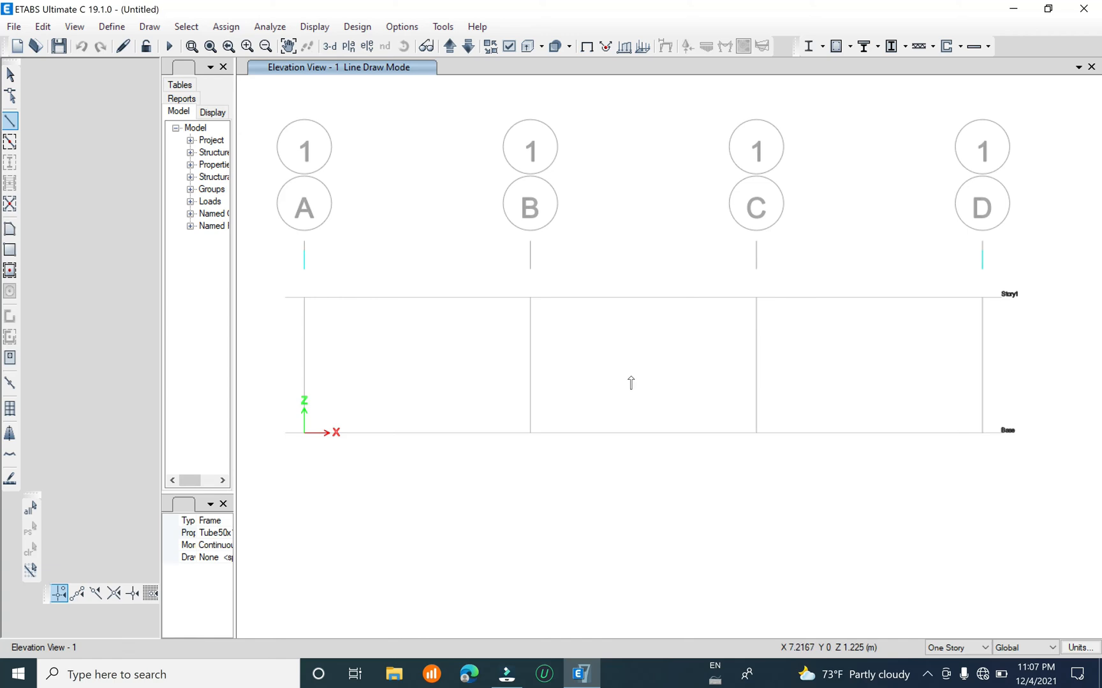
{"action": "left_click", "coordinate": [275, 268]}
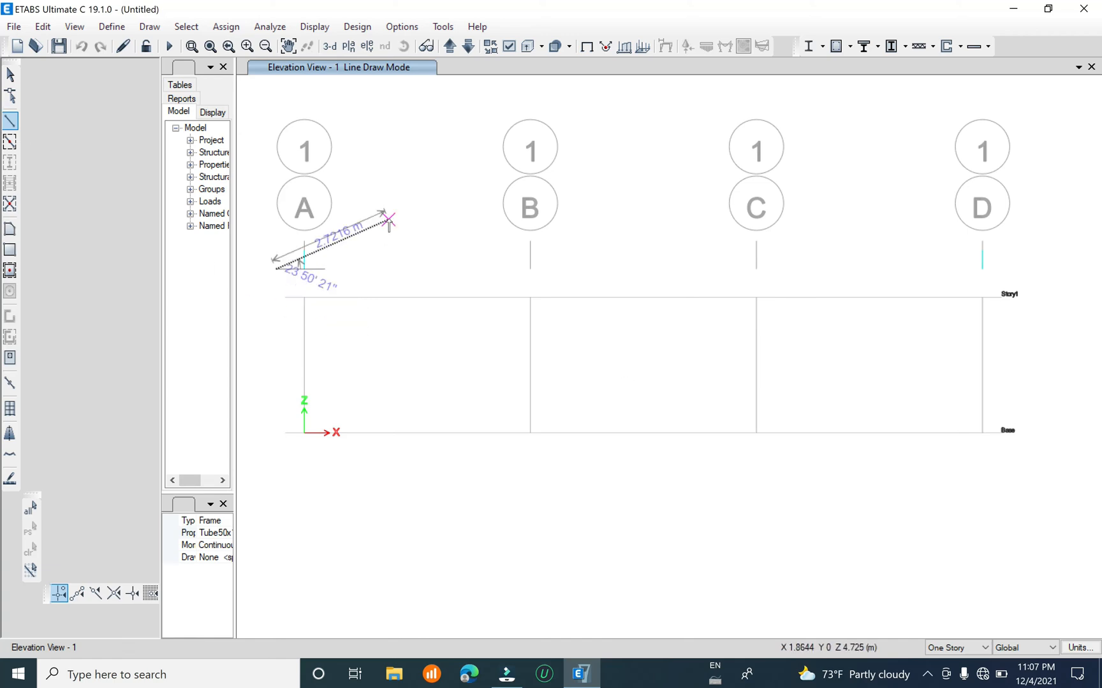
Quick-draw Tube50x100x1.3mm beams across all three bays from grid A to D along the Story1 level
{"action": "left_click", "coordinate": [9, 142]}
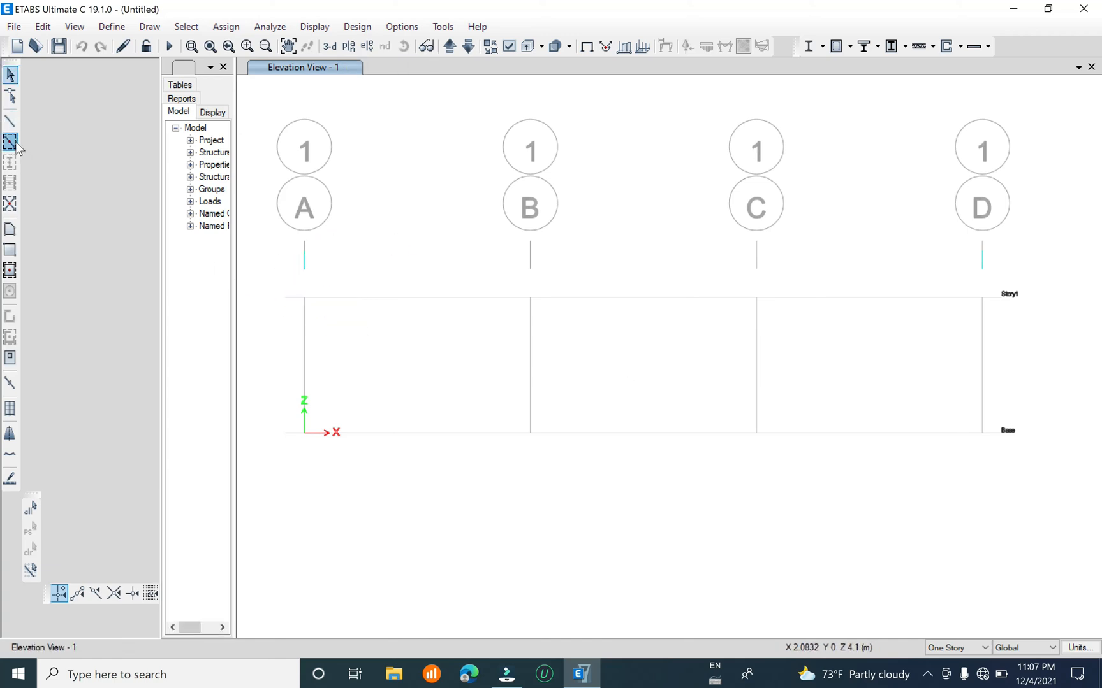
{"action": "left_click", "coordinate": [220, 533]}
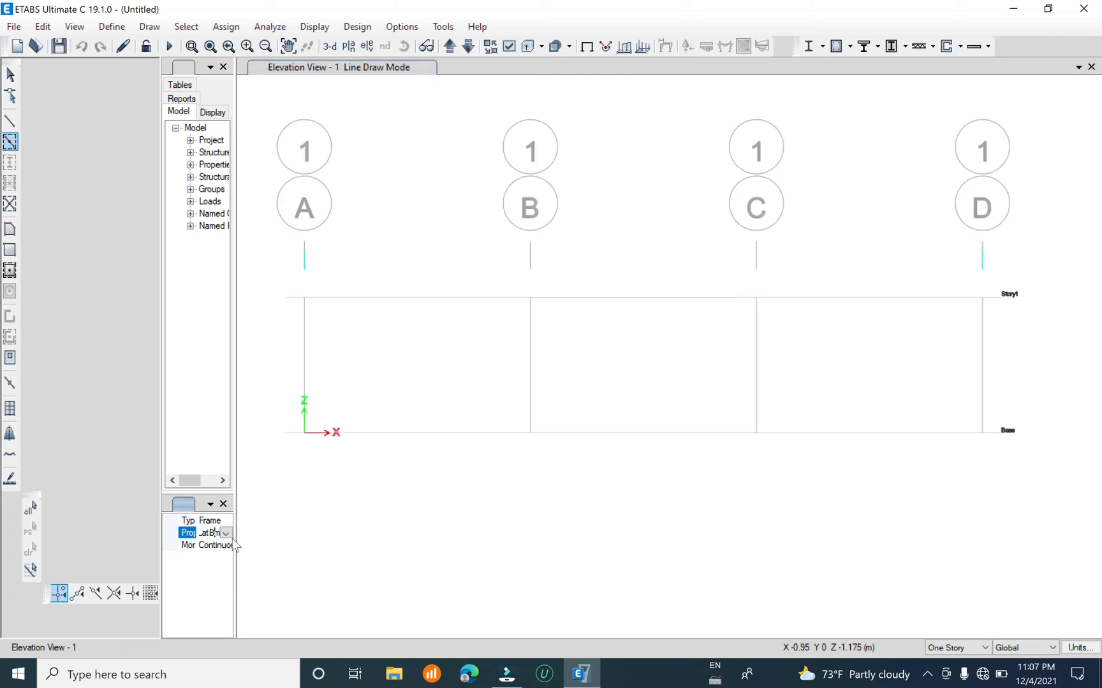
{"action": "left_click", "coordinate": [226, 533]}
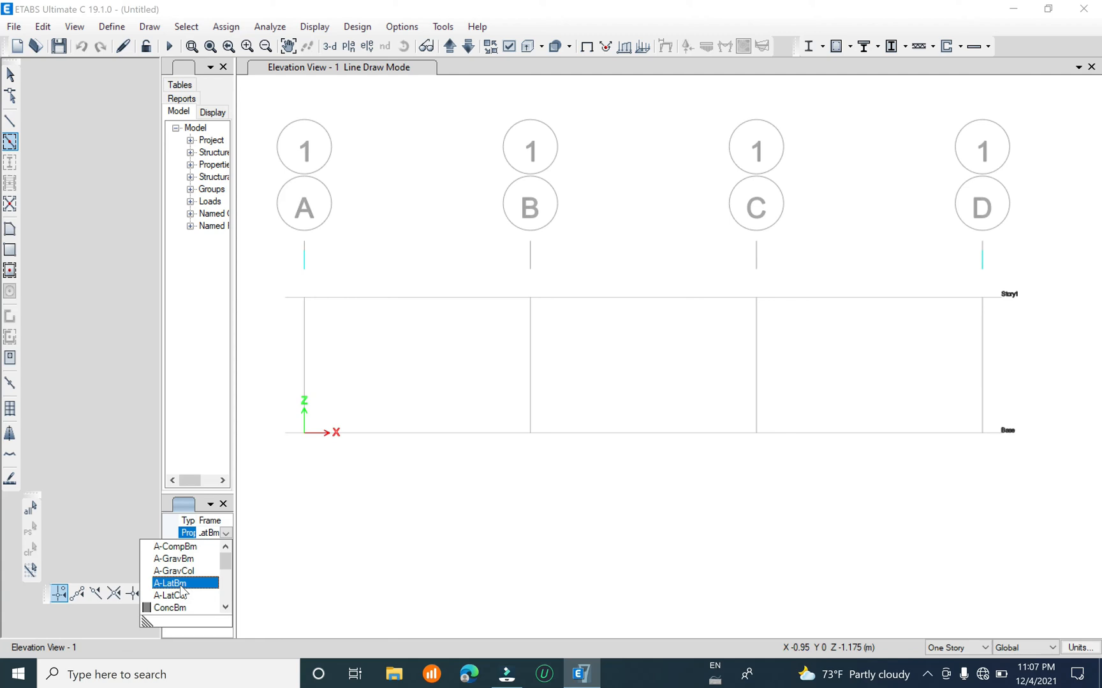
{"action": "scroll", "coordinate": [181, 602], "scroll_direction": "down", "scroll_amount": 4}
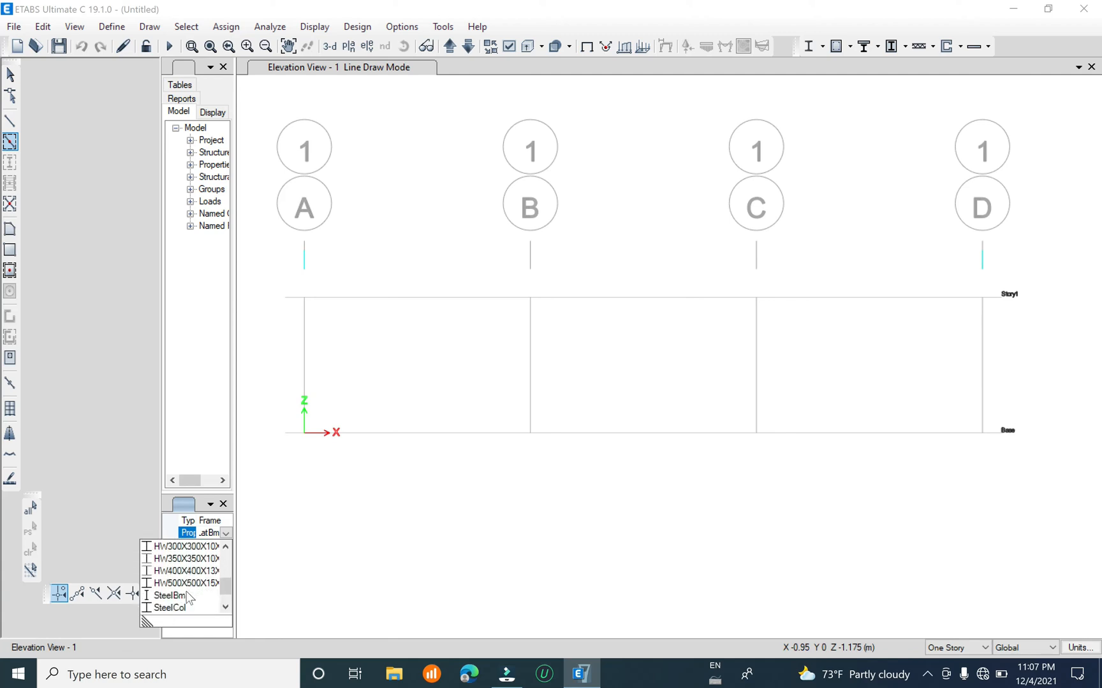
{"action": "left_click", "coordinate": [184, 594]}
{"action": "mouse_move", "coordinate": [285, 271]}
{"action": "left_mouse_down"}
{"action": "mouse_move", "coordinate": [414, 353]}
{"action": "mouse_move", "coordinate": [659, 376]}
{"action": "mouse_move", "coordinate": [1036, 343]}
{"action": "left_mouse_up"}
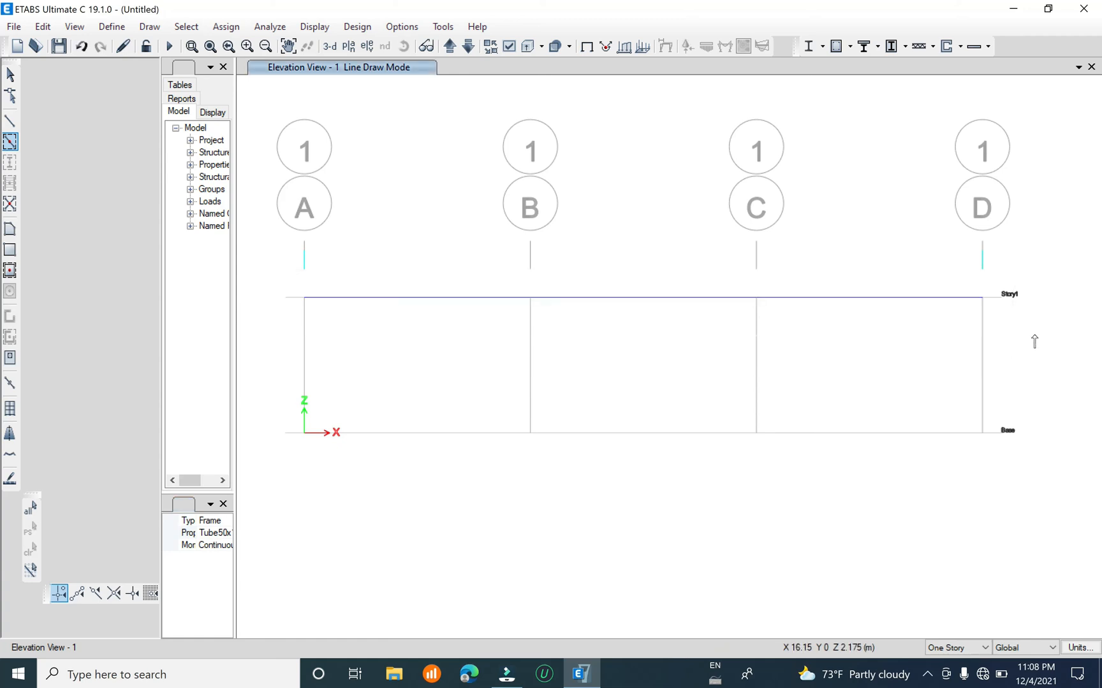
{"action": "key", "text": "Escape"}
Assign pinned restraints (Translation X, Y and Z) to the four Story1 beam joints at grids A, B, C and D
{"action": "mouse_move", "coordinate": [288, 278]}
{"action": "left_mouse_down"}
{"action": "mouse_move", "coordinate": [399, 359]}
{"action": "mouse_move", "coordinate": [447, 337]}
{"action": "left_mouse_up"}
{"action": "left_click_drag", "start_coordinate": [482, 261], "coordinate": [571, 358]}
{"action": "left_click_drag", "start_coordinate": [654, 253], "coordinate": [792, 369]}
{"action": "left_click_drag", "start_coordinate": [858, 255], "coordinate": [1063, 371]}
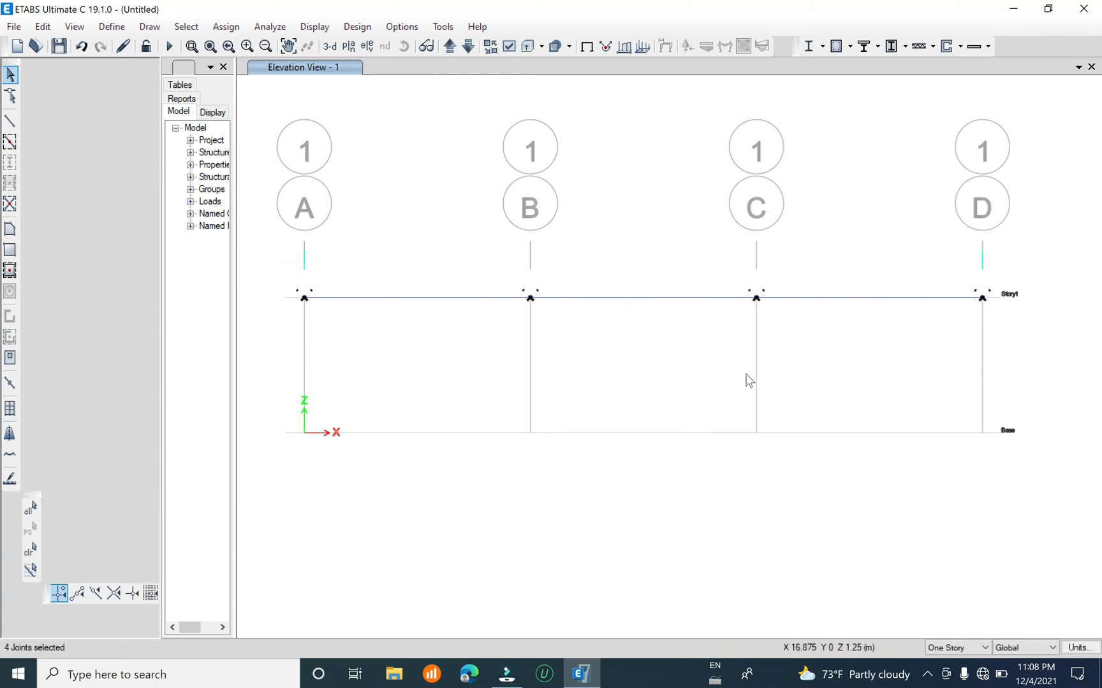
{"action": "left_click", "coordinate": [227, 27]}
{"action": "left_click", "coordinate": [245, 42]}
{"action": "left_click", "coordinate": [503, 46]}
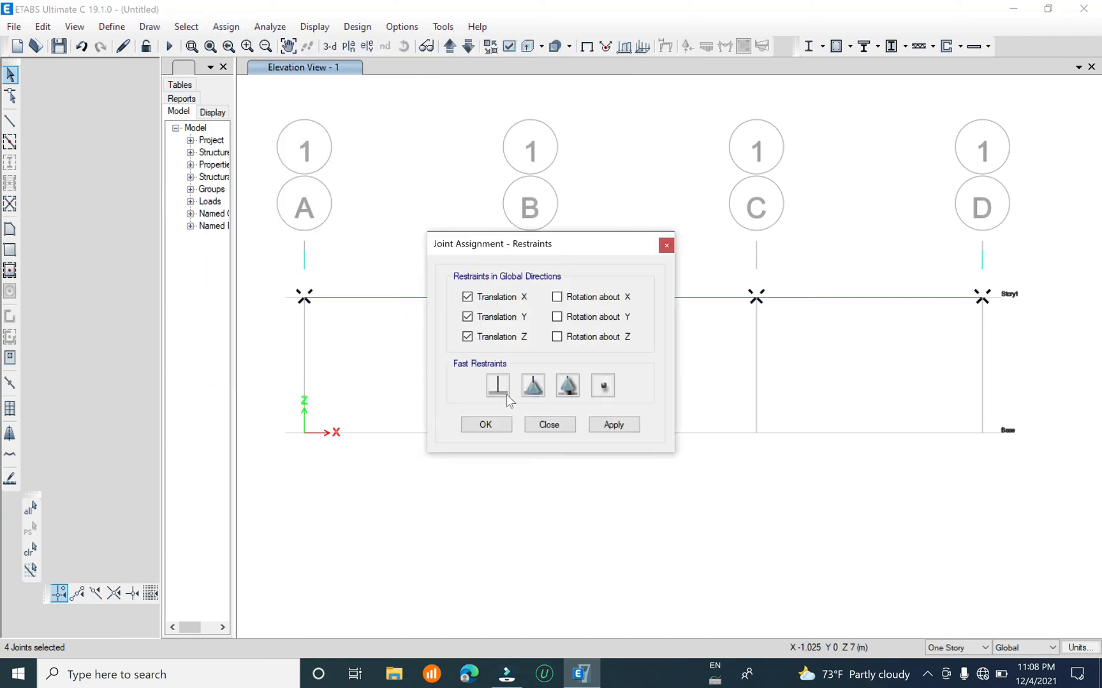
{"action": "left_click", "coordinate": [607, 427]}
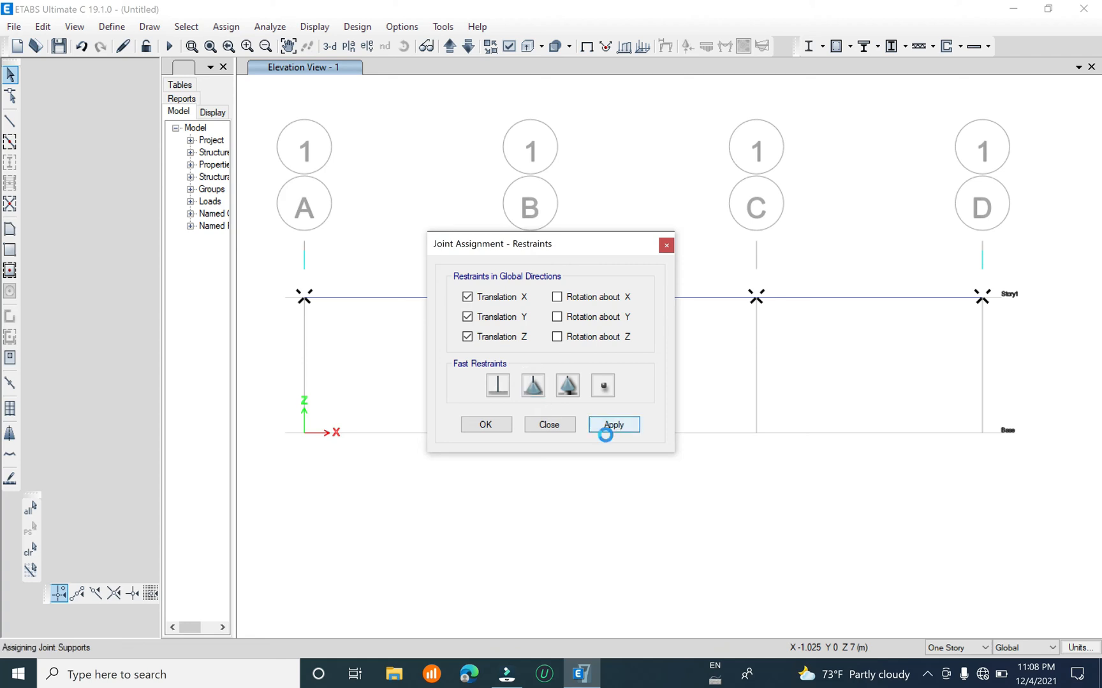
{"action": "left_click", "coordinate": [485, 425]}
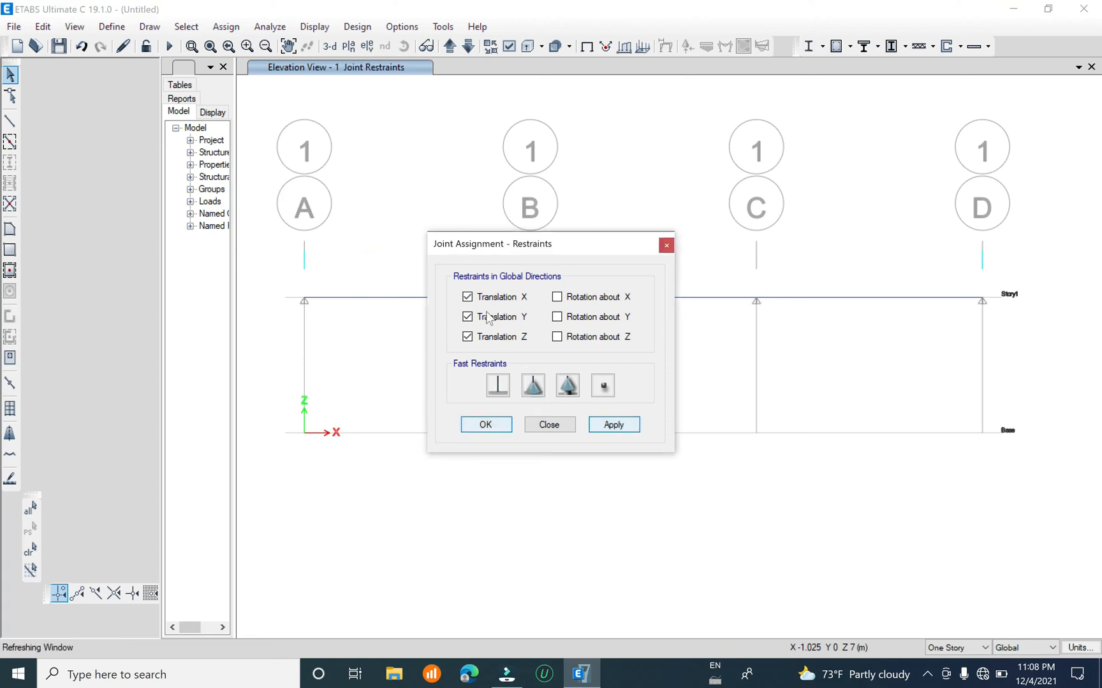
Set the building's active degrees of freedom to the XZ Plane, keeping UX, UZ and RY
{"action": "left_click", "coordinate": [282, 27]}
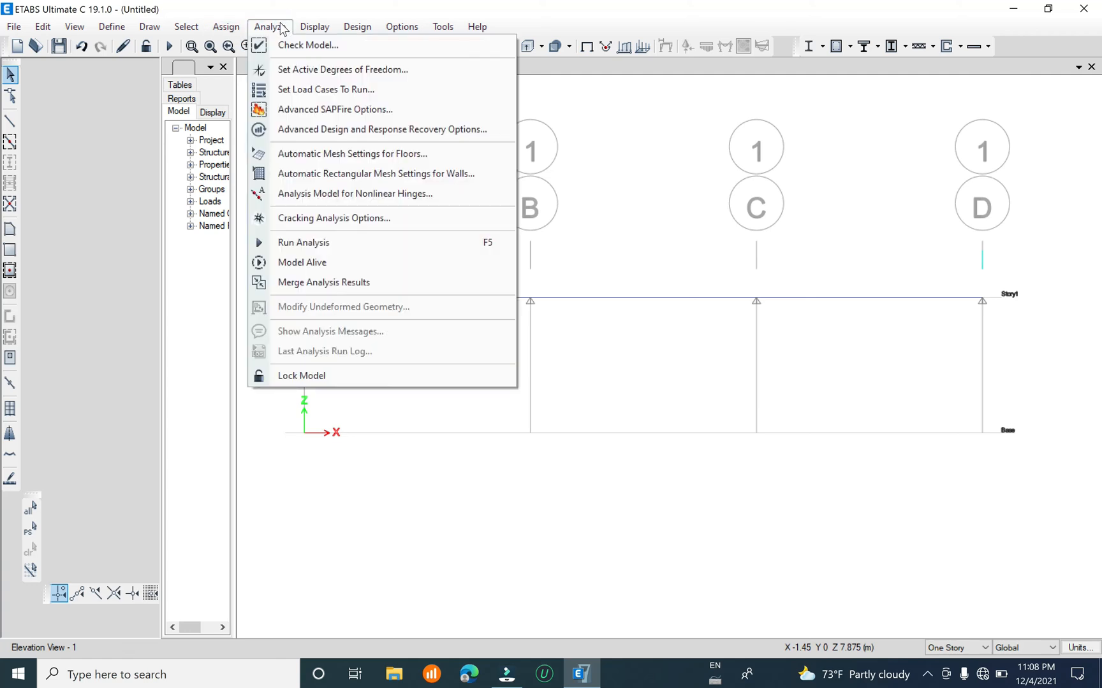
{"action": "left_click", "coordinate": [357, 70]}
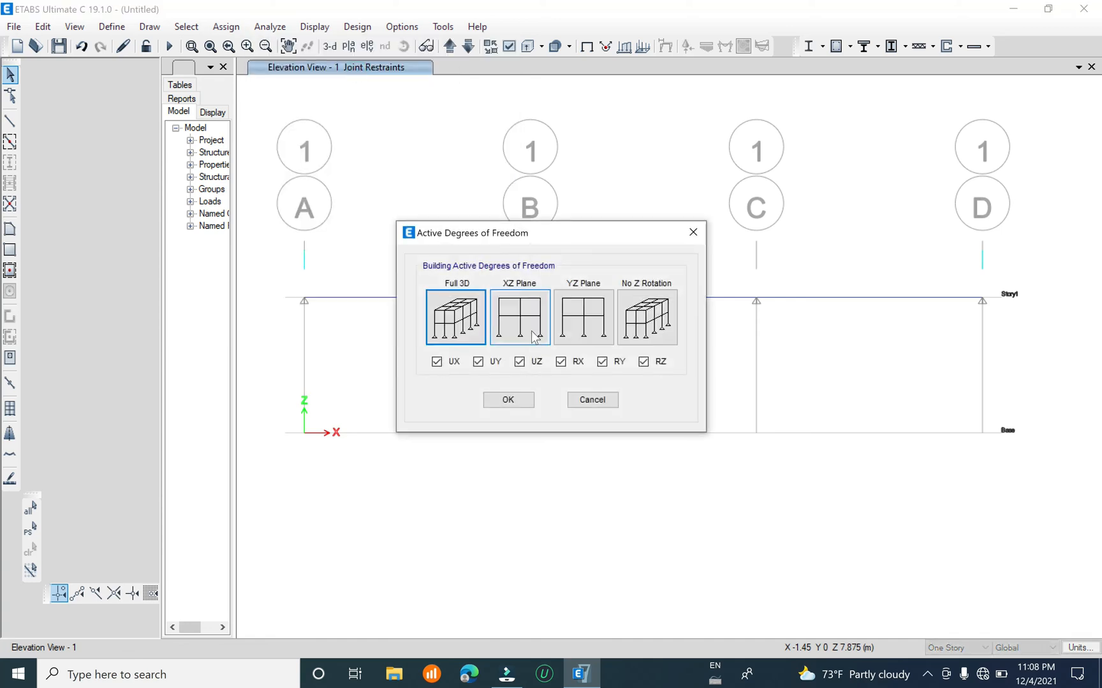
{"action": "left_click", "coordinate": [520, 299]}
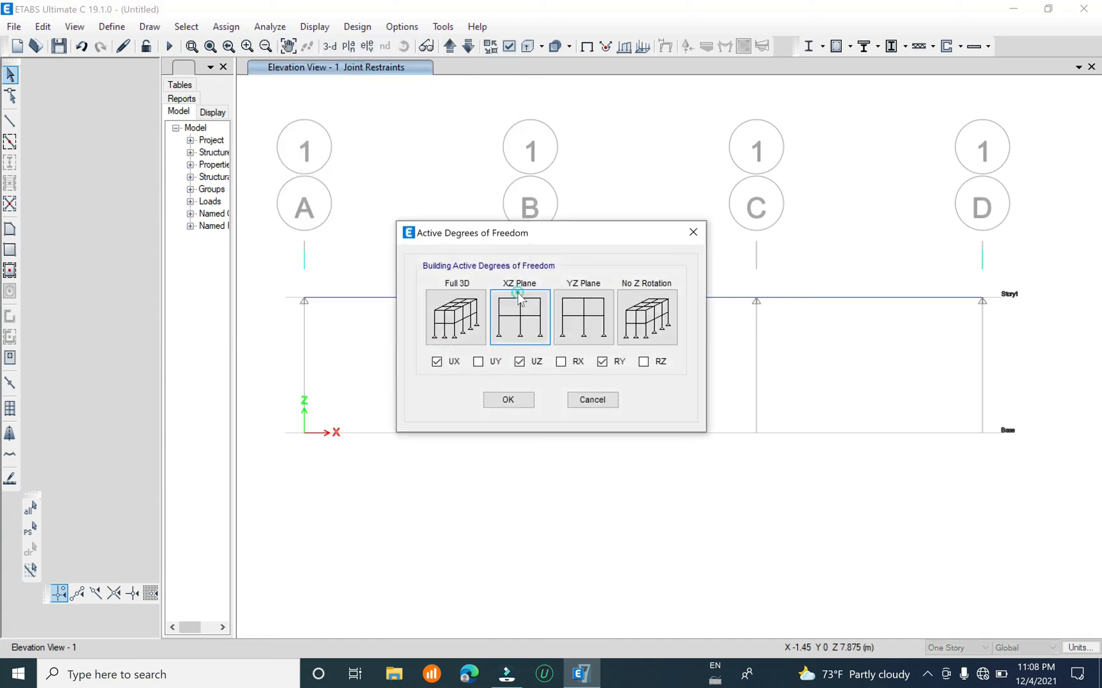
{"action": "left_click", "coordinate": [519, 362]}
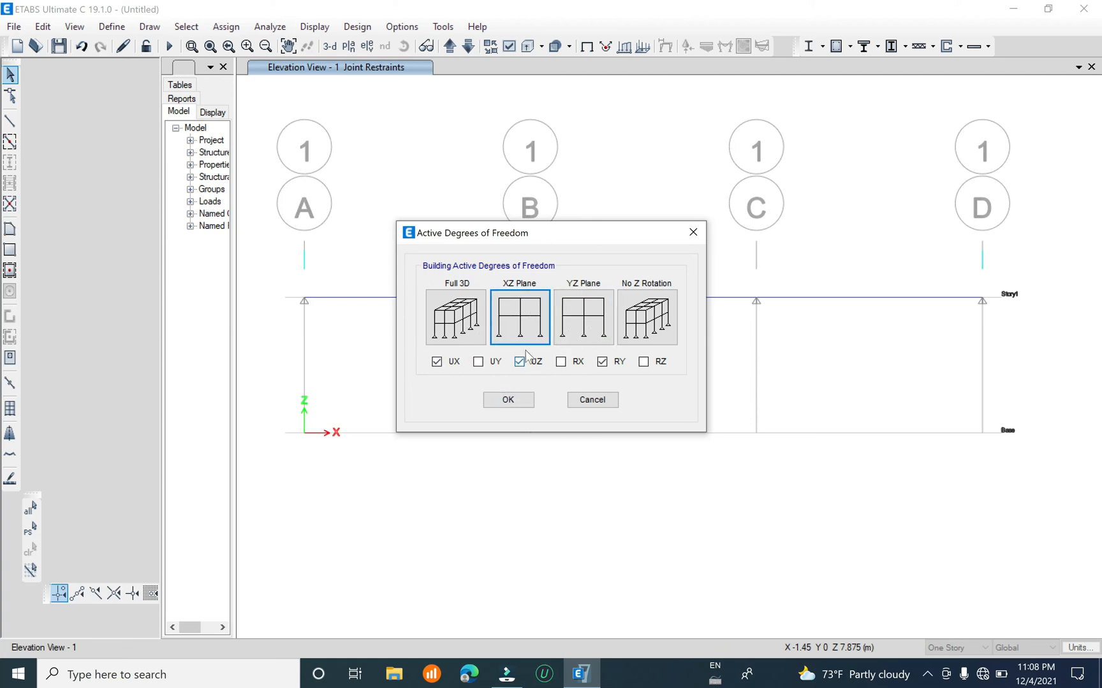
{"action": "left_click", "coordinate": [500, 398]}
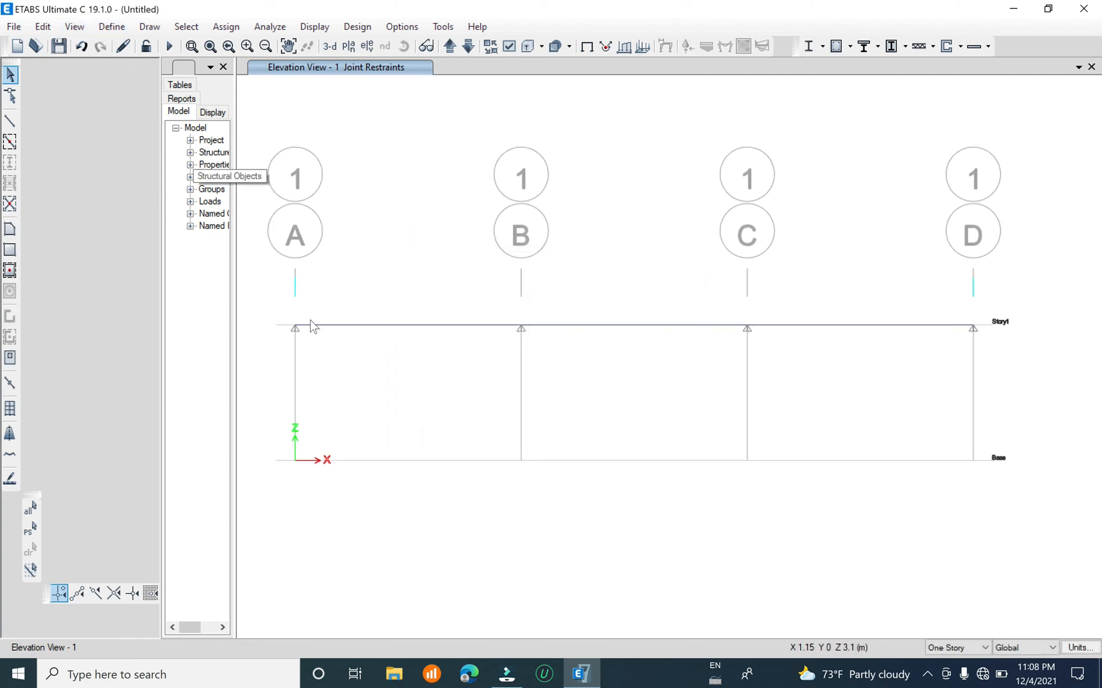
Assign a uniform Dead gravity load of 0.4*0.7 kN/m to the three Story1 beams between grids A and D
{"action": "left_click_drag", "start_coordinate": [466, 264], "coordinate": [368, 400]}
{"action": "left_click_drag", "start_coordinate": [630, 276], "coordinate": [604, 401]}
{"action": "left_click_drag", "start_coordinate": [921, 274], "coordinate": [859, 389]}
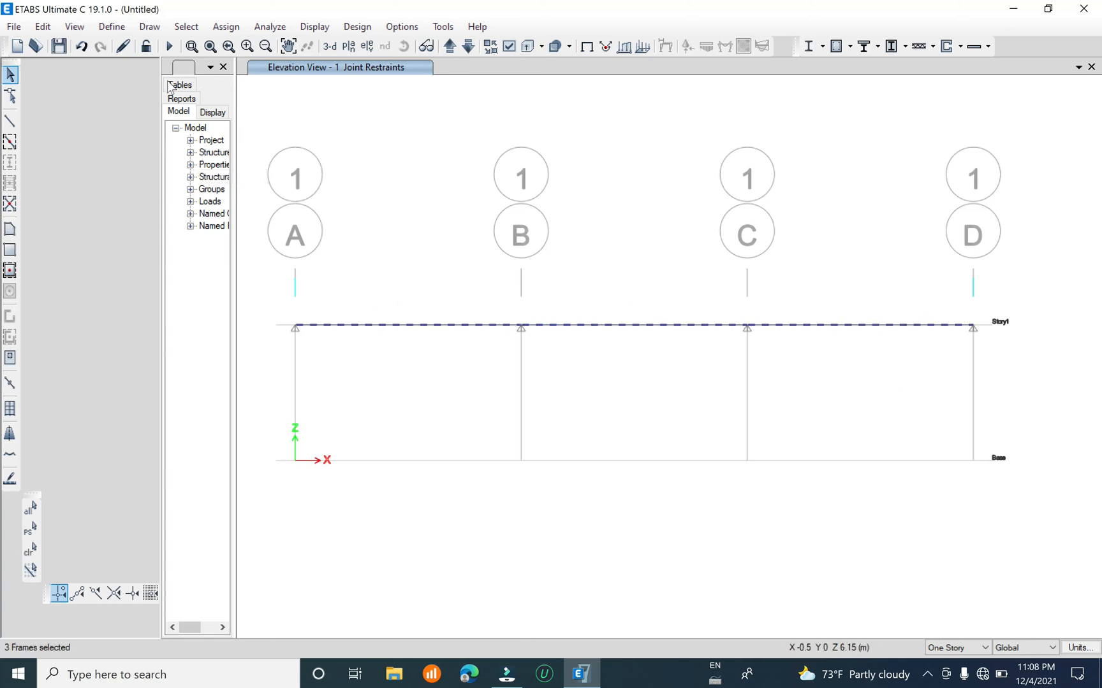
{"action": "left_click", "coordinate": [226, 27]}
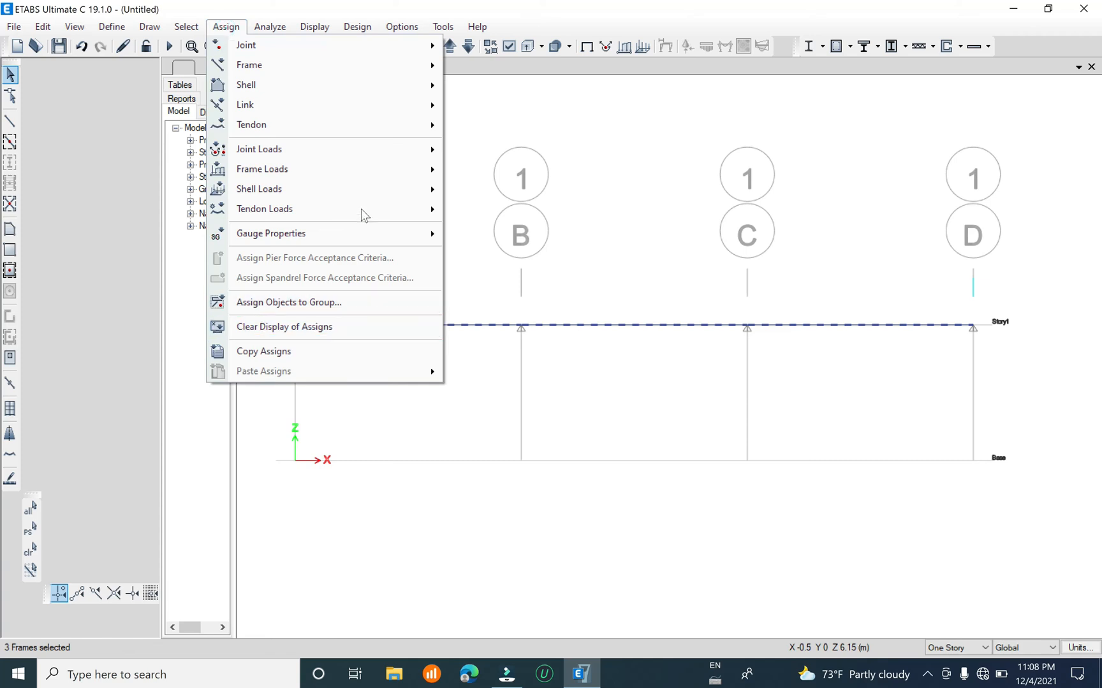
{"action": "mouse_move", "coordinate": [364, 172]}
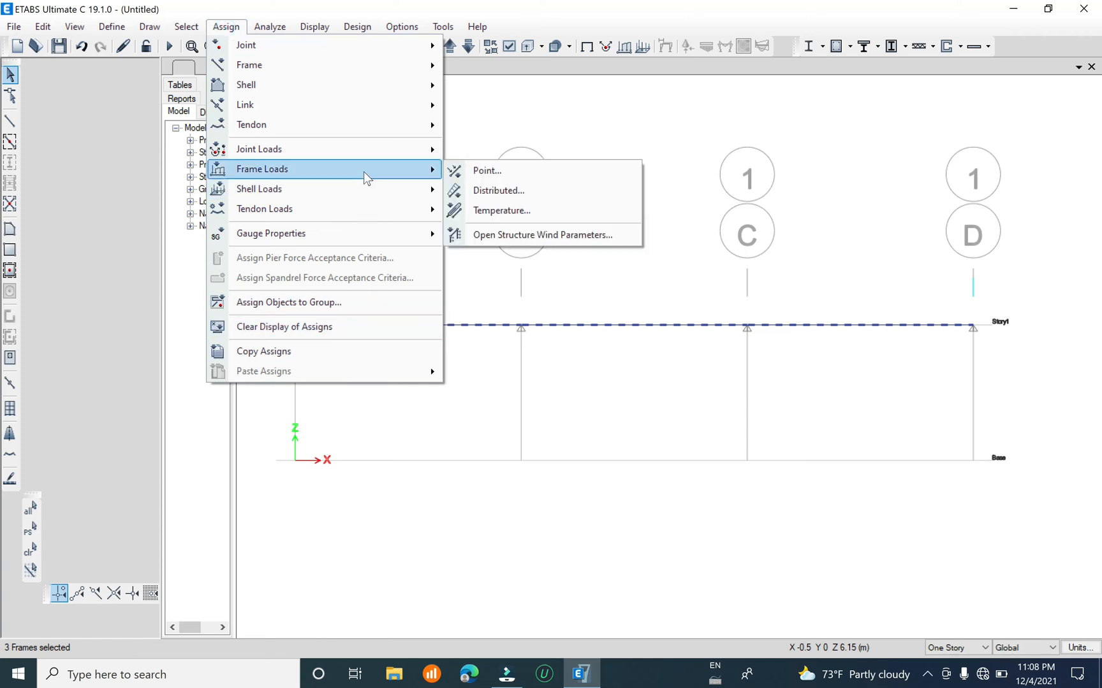
{"action": "left_click", "coordinate": [499, 192]}
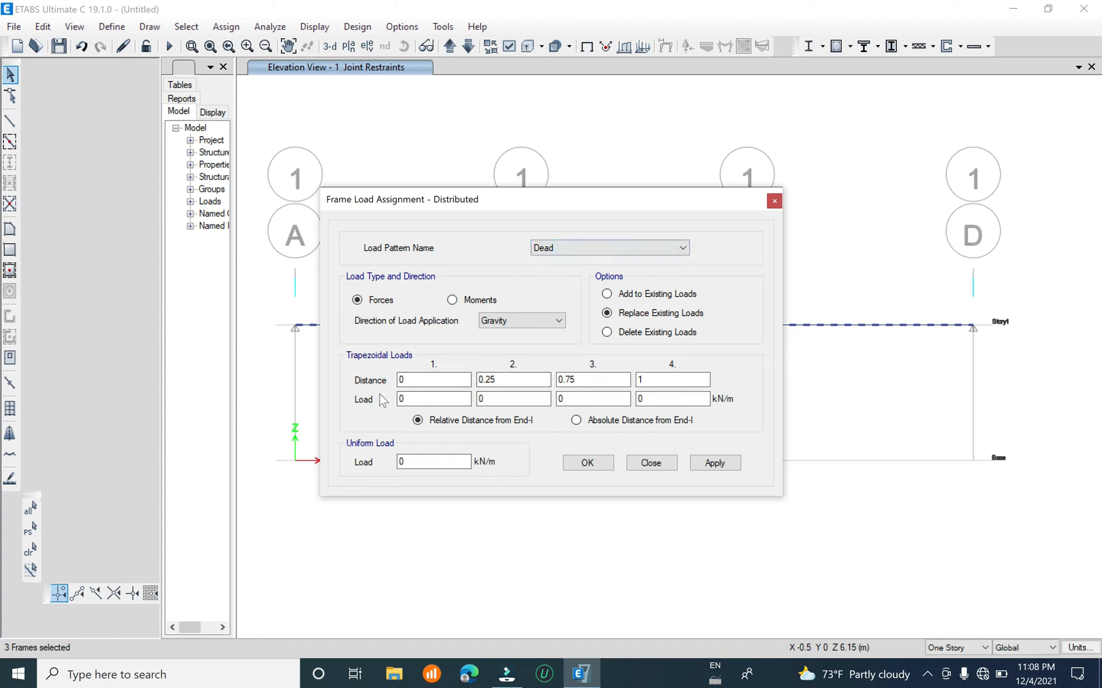
{"action": "left_click_drag", "start_coordinate": [417, 463], "coordinate": [351, 473]}
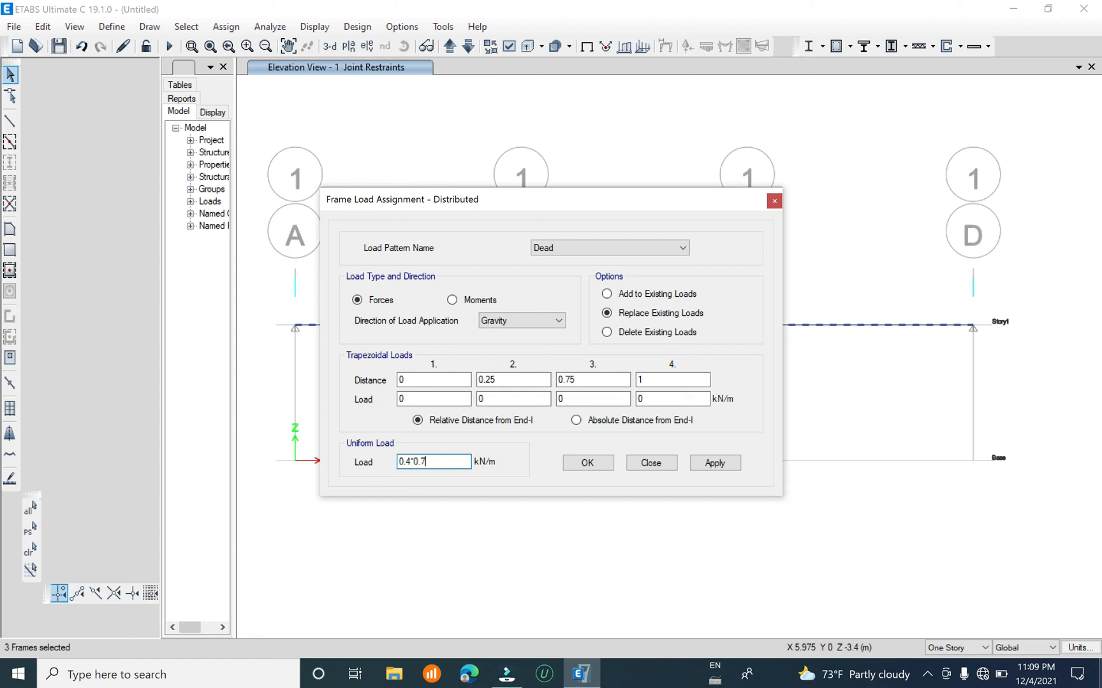
{"action": "key", "text": "Return"}
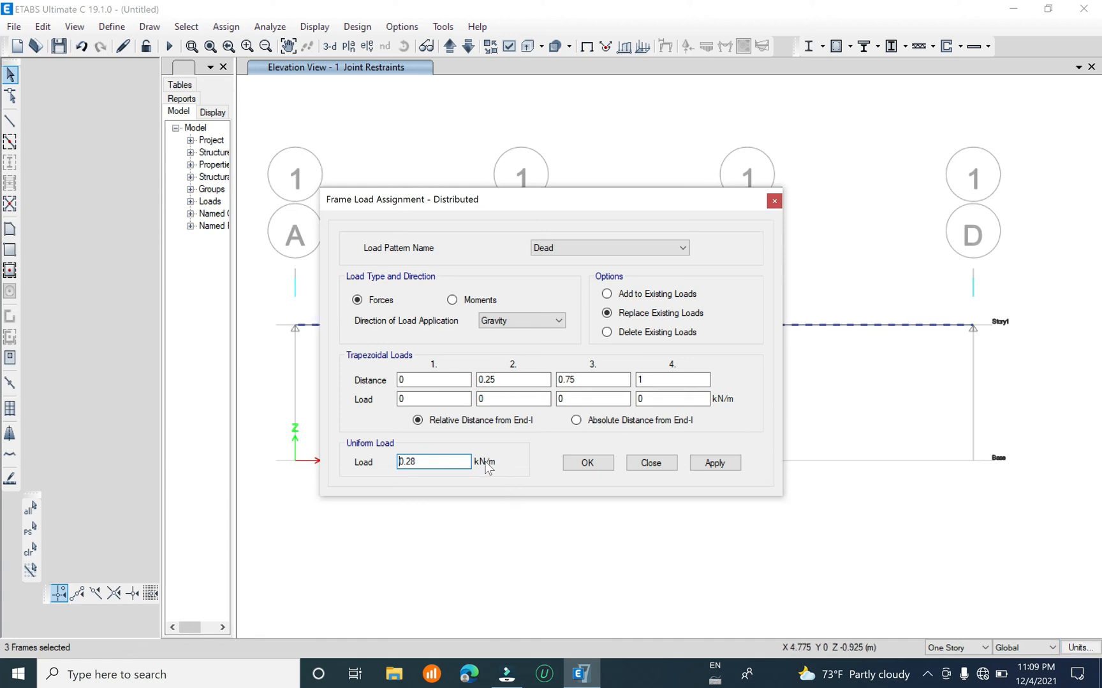
{"action": "left_click_drag", "start_coordinate": [635, 203], "coordinate": [454, 144]}
{"action": "left_click", "coordinate": [528, 406]}
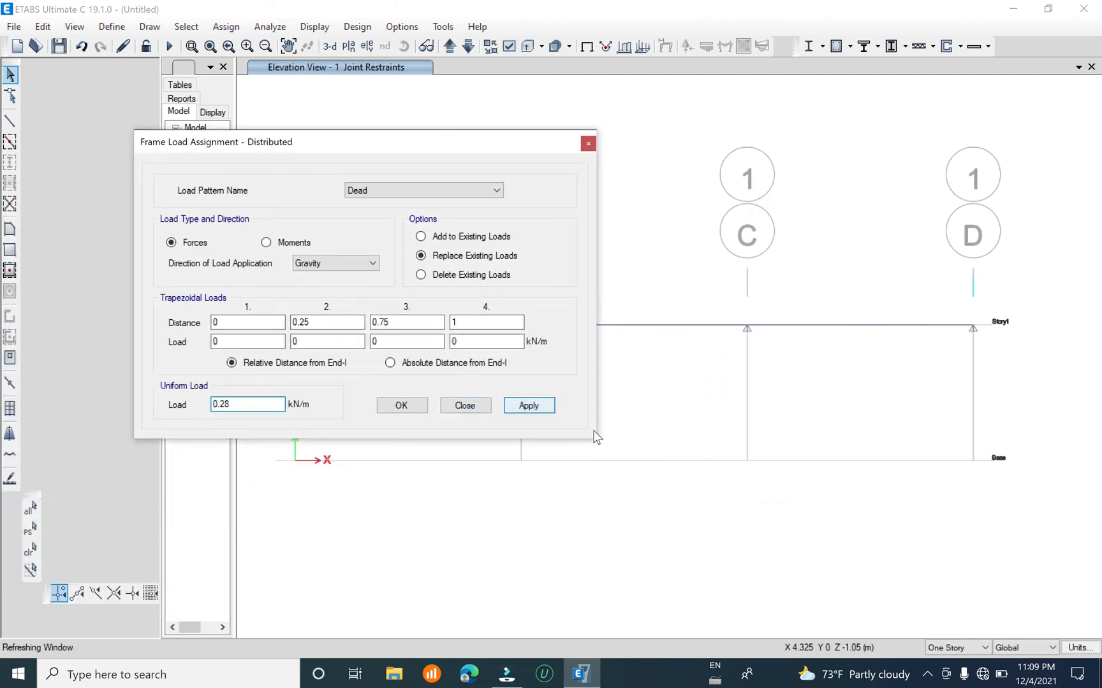
Assign a uniform Live gravity load of 0.6*0.7 kN/m to the three Story1 beams, replacing existing loads
{"action": "left_click", "coordinate": [411, 190]}
{"action": "left_click", "coordinate": [381, 215]}
{"action": "double_click", "coordinate": [245, 404]}
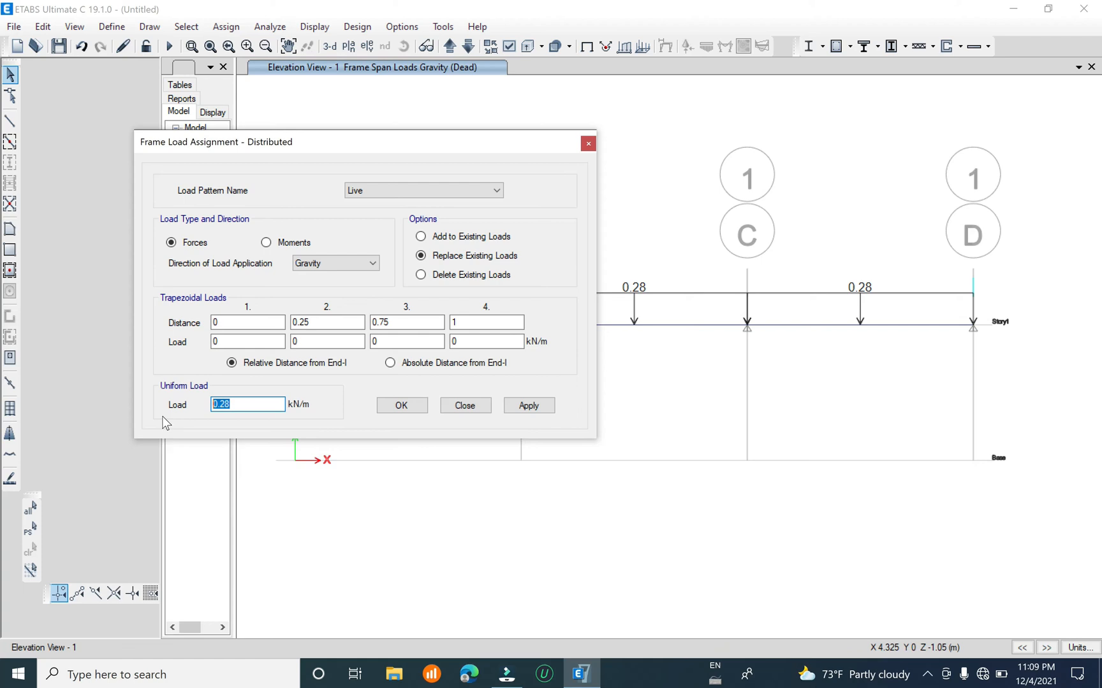
{"action": "type", "text": "0"}
{"action": "type", "text": "0.7"}
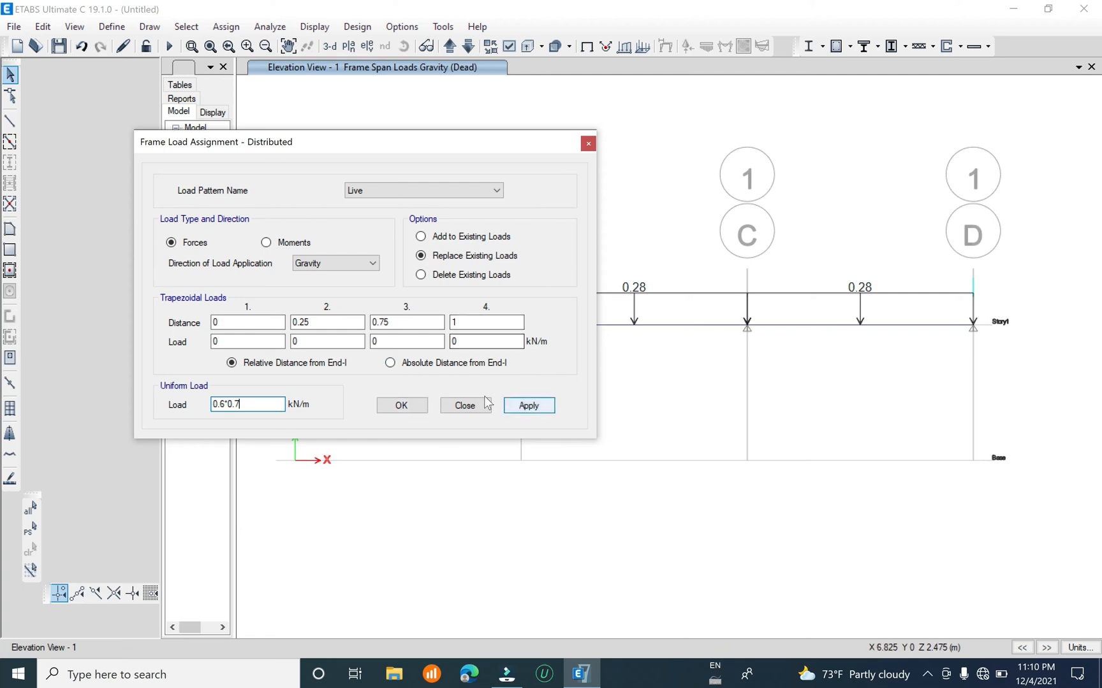
{"action": "left_click", "coordinate": [531, 406]}
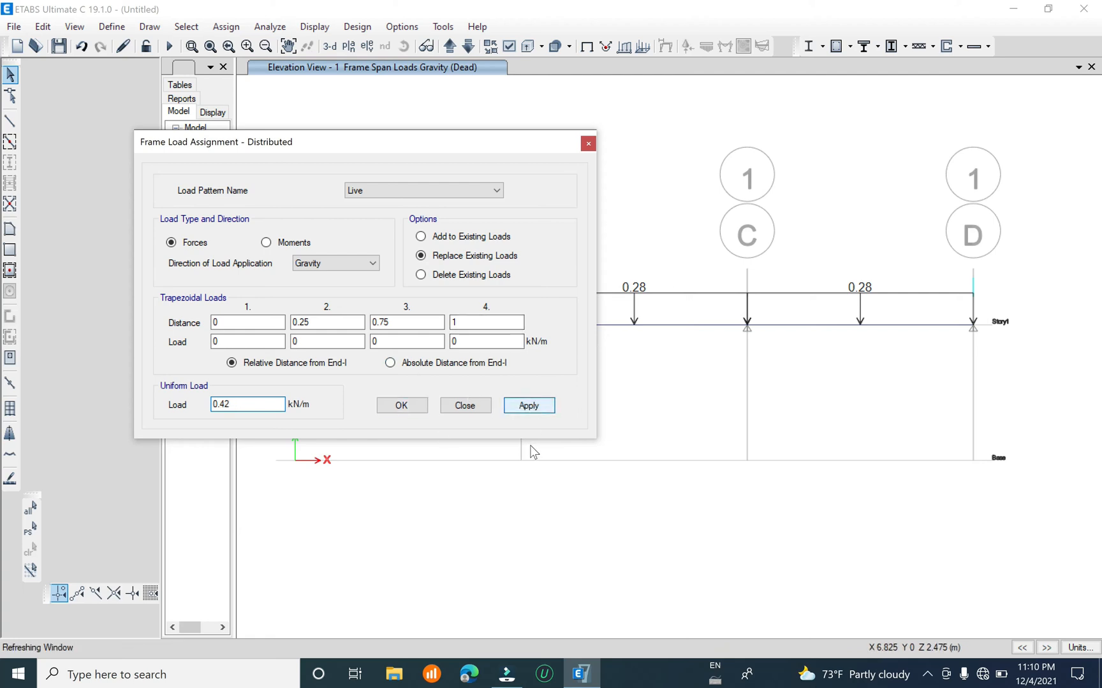
{"action": "left_click", "coordinate": [669, 391]}
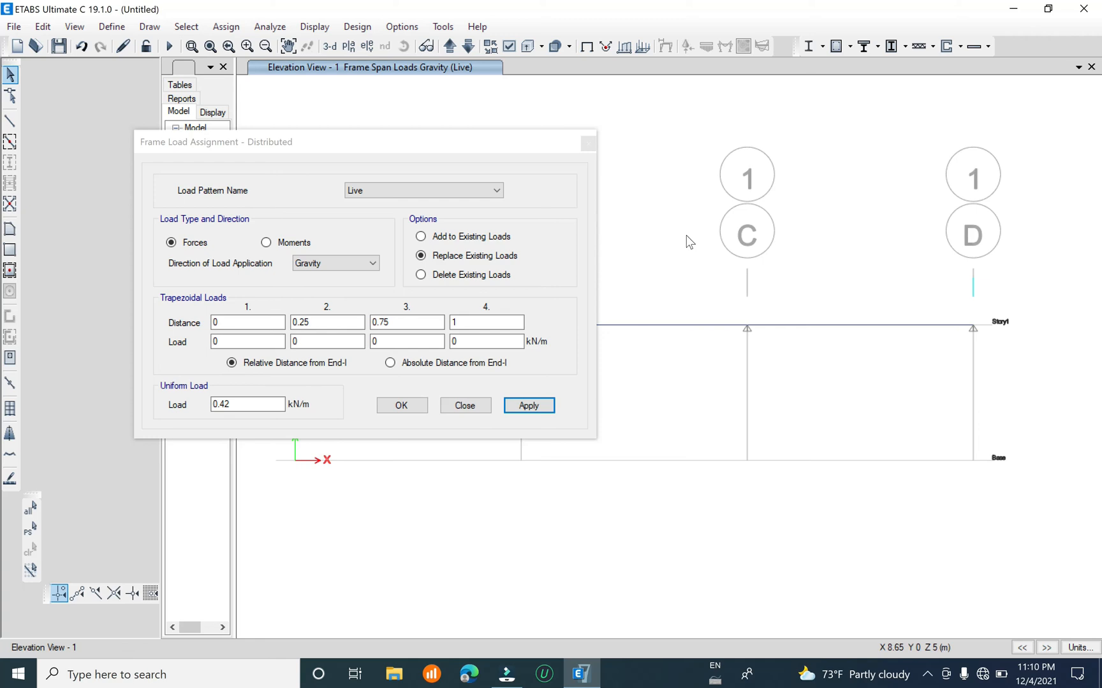
{"action": "key", "text": "ctrl+a"}
{"action": "left_click", "coordinate": [518, 406]}
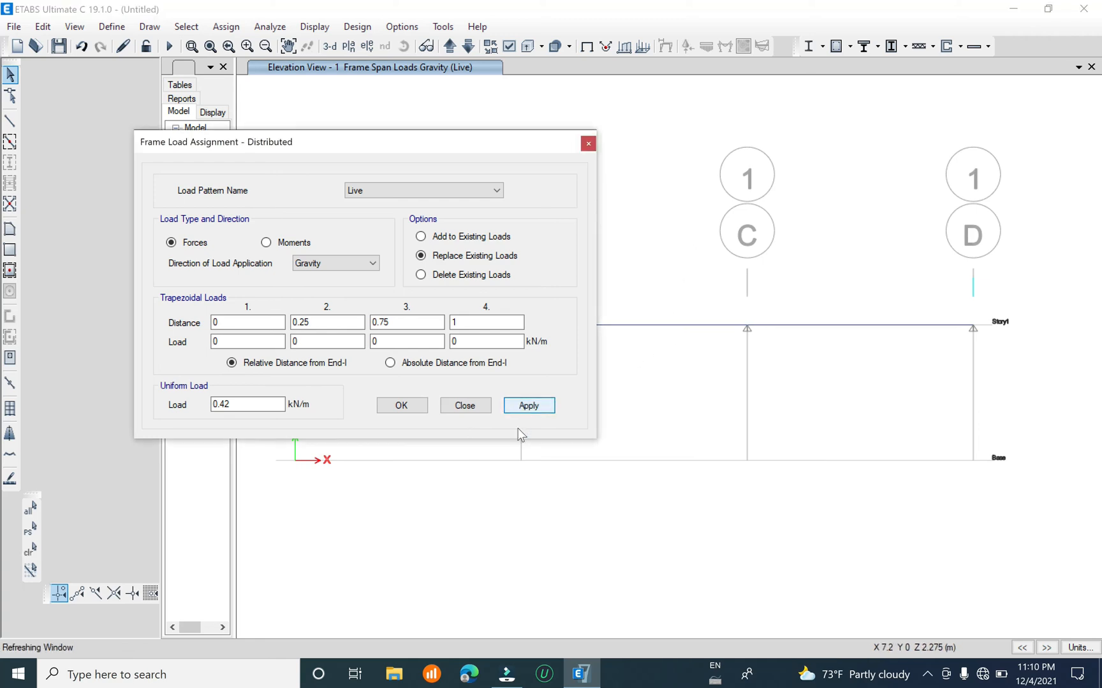
{"action": "left_click", "coordinate": [401, 408]}
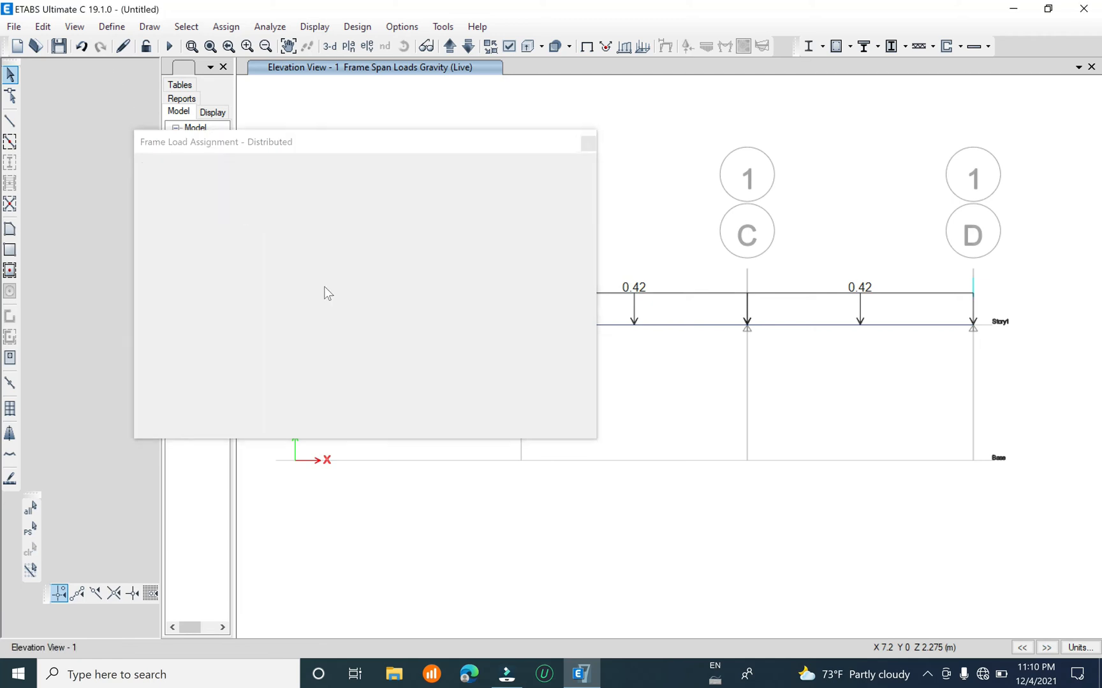
Add the default Steel Frame Design load combinations, converted to editable user combinations
{"action": "left_click", "coordinate": [120, 26]}
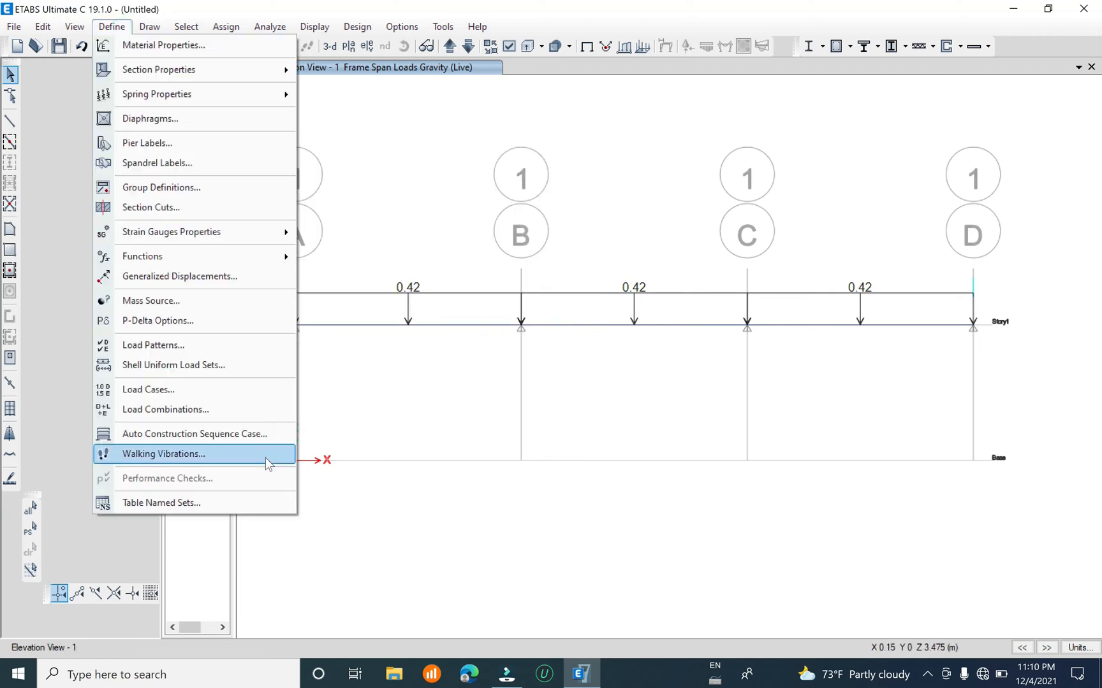
{"action": "left_click", "coordinate": [239, 408]}
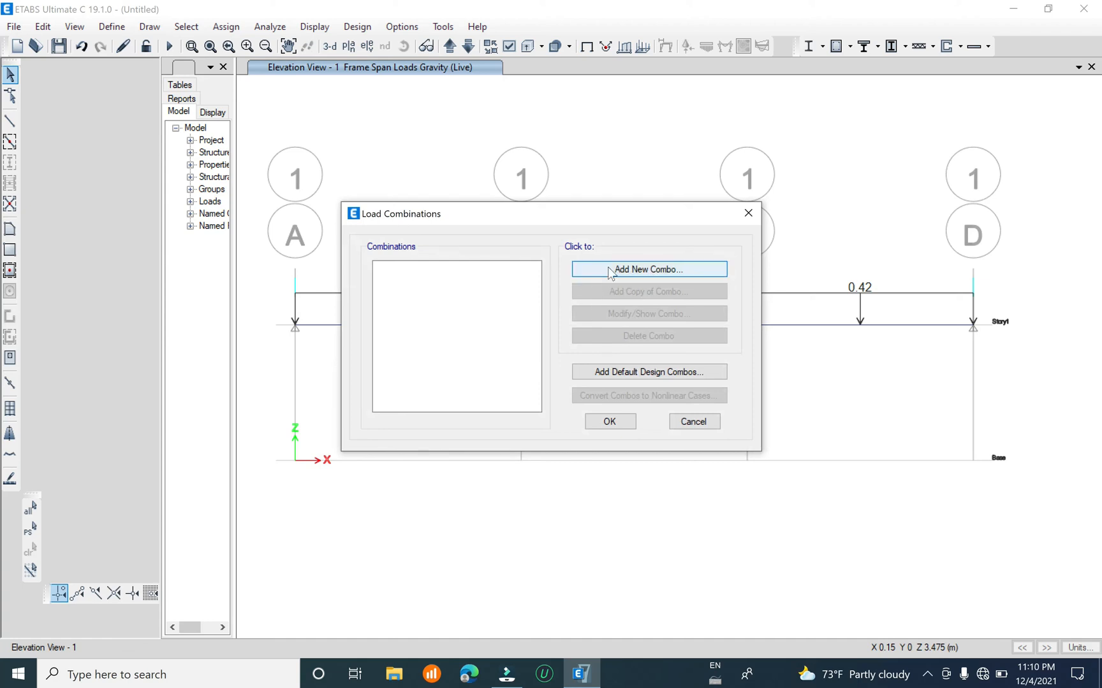
{"action": "left_click", "coordinate": [619, 376]}
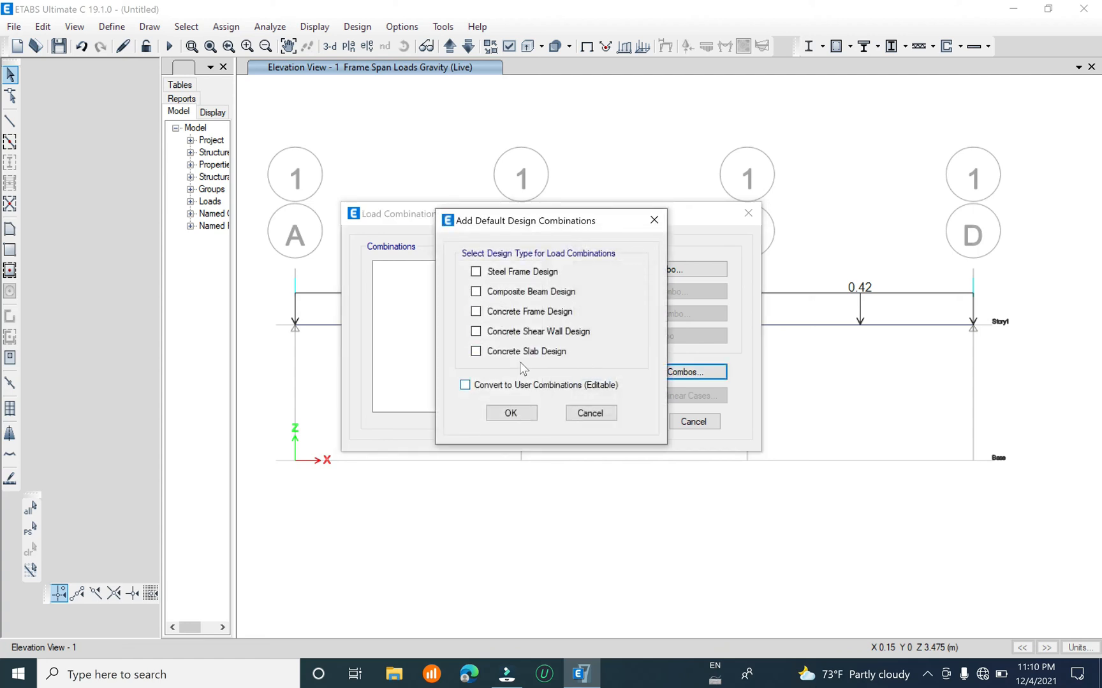
{"action": "left_click", "coordinate": [526, 274]}
{"action": "left_click", "coordinate": [484, 386]}
{"action": "left_click", "coordinate": [504, 420]}
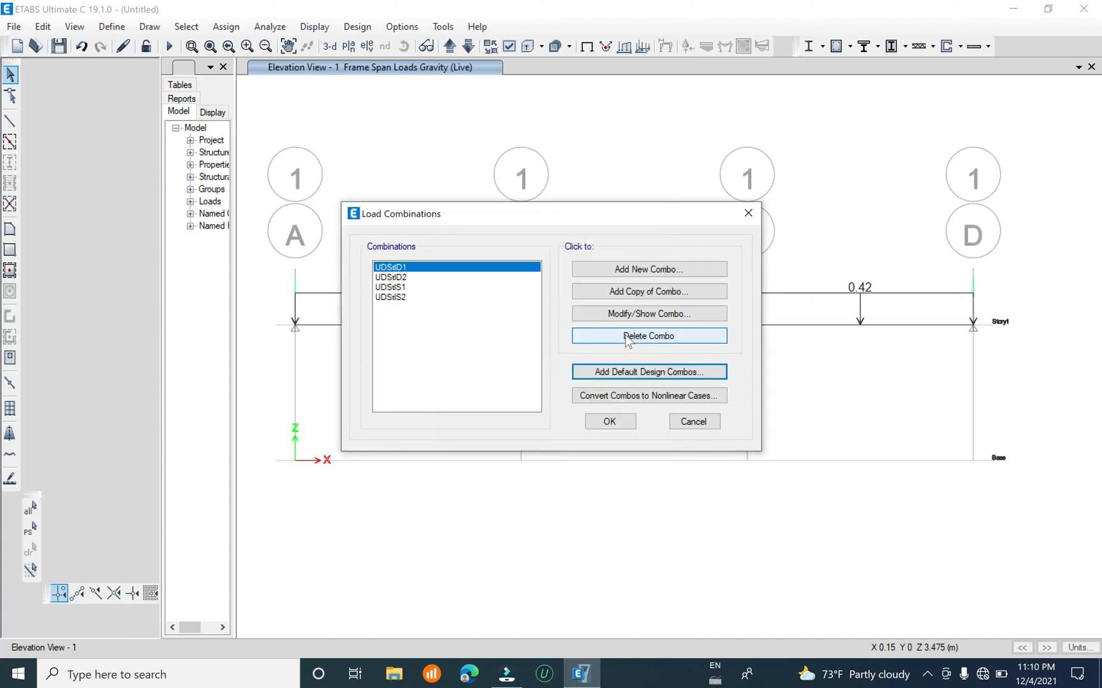
Rename the Dead-only load combination as DL and the unfactored Dead plus Live combination as DL+LL
{"action": "left_click", "coordinate": [647, 314]}
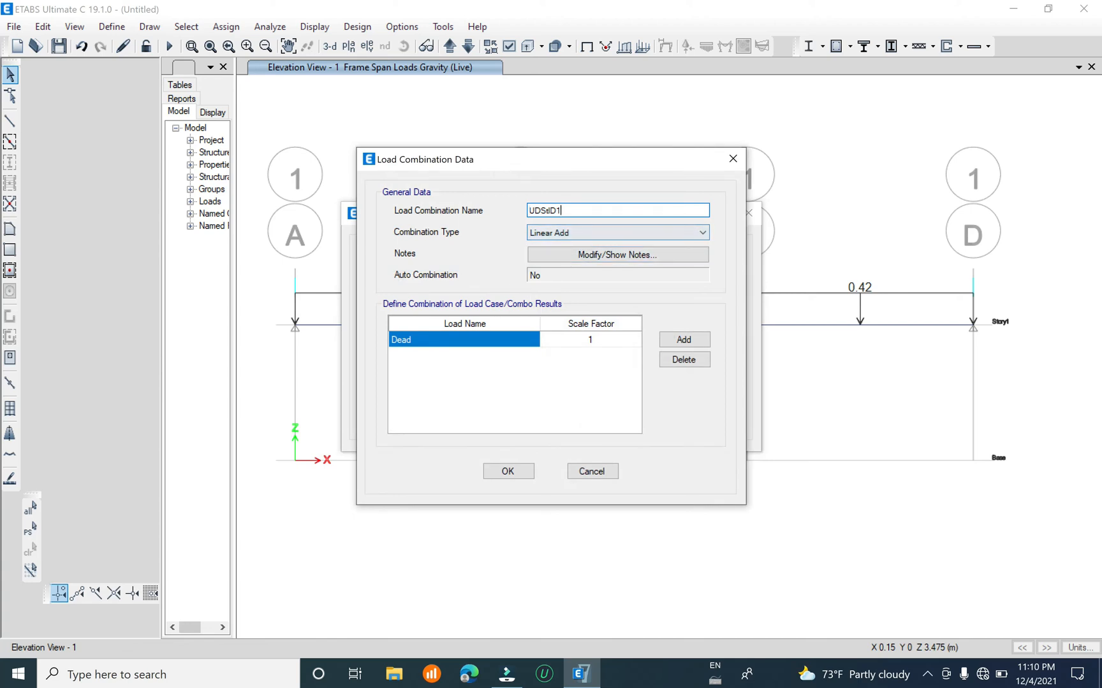
{"action": "type", "text": "DL"}
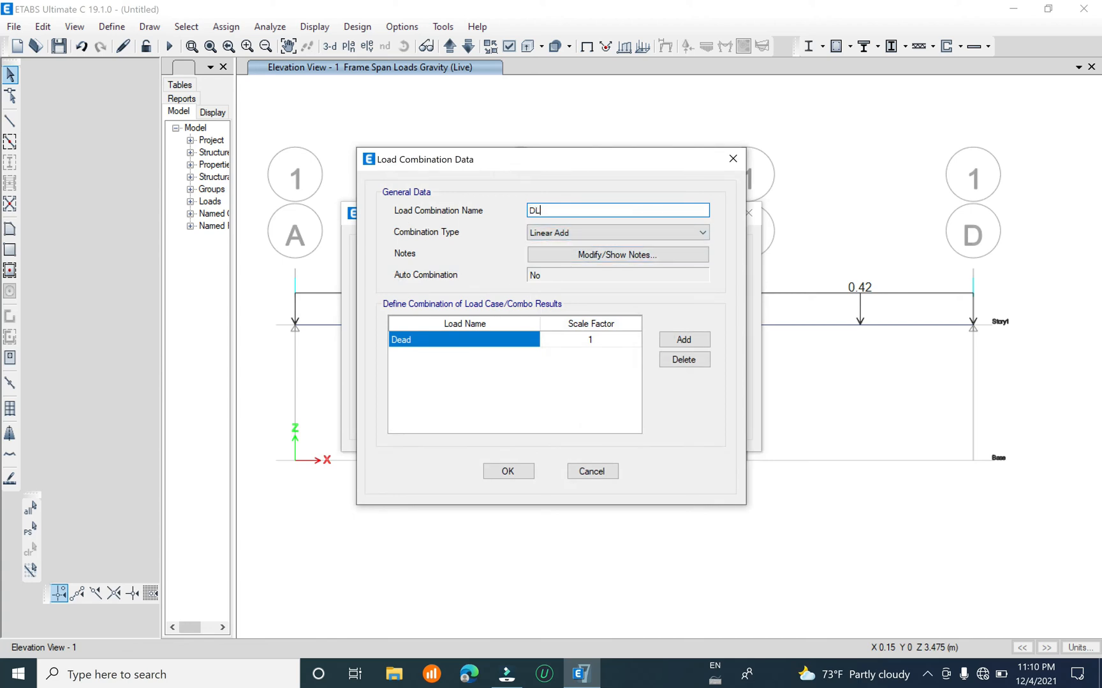
{"action": "left_click", "coordinate": [507, 471]}
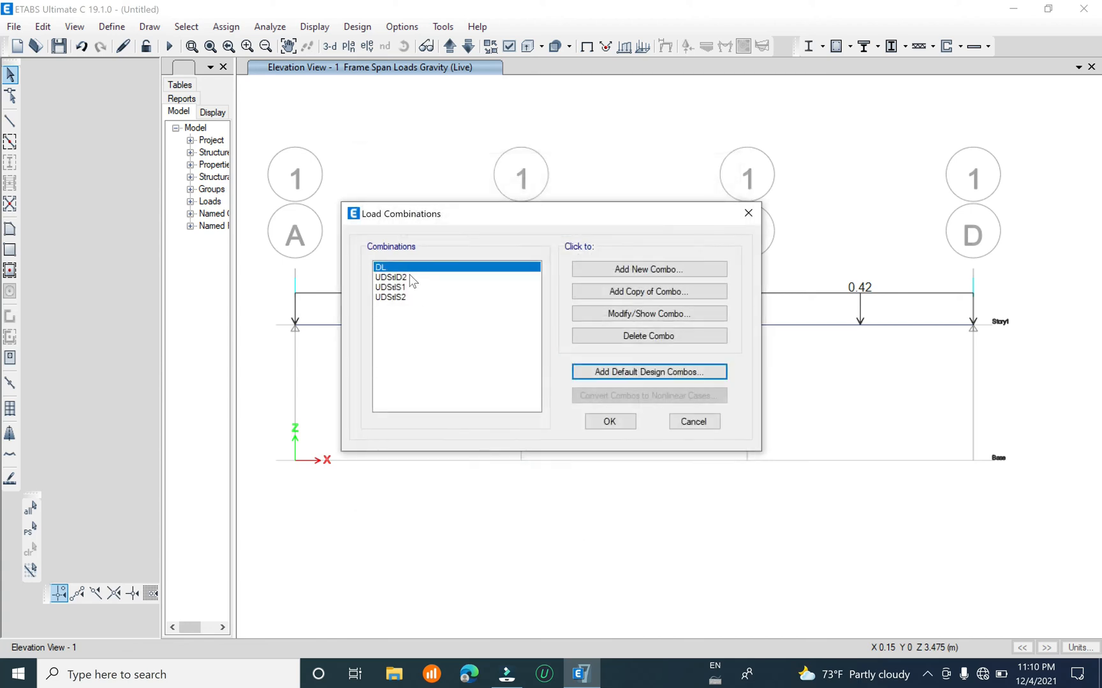
{"action": "double_click", "coordinate": [411, 277]}
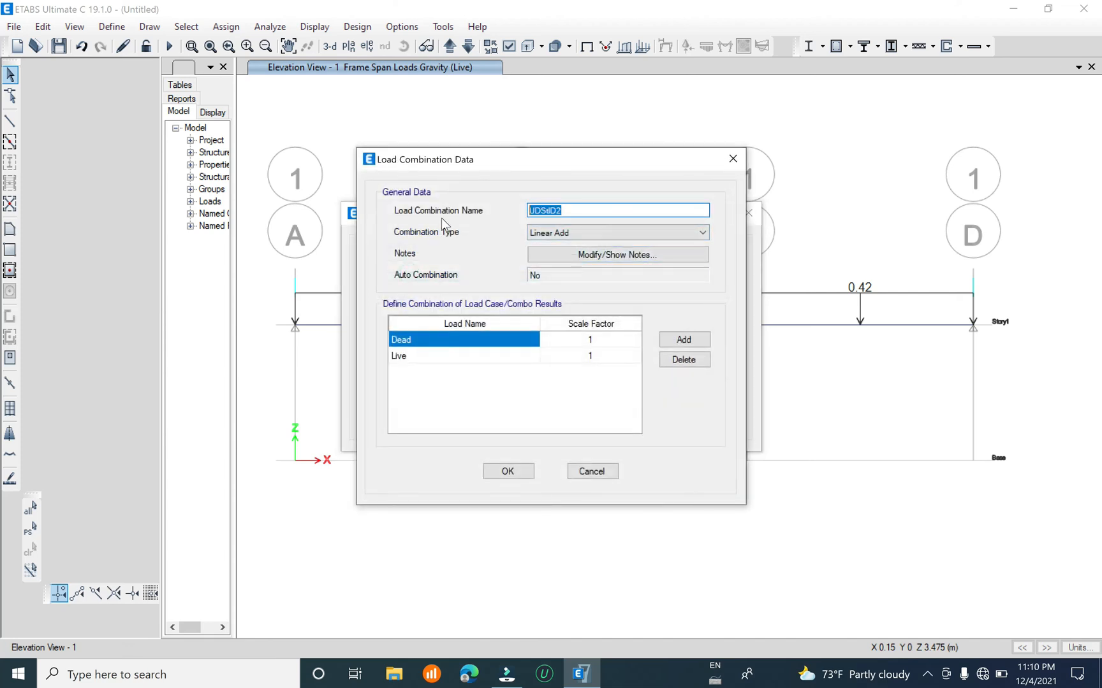
{"action": "type", "text": "DL+LL"}
{"action": "left_click", "coordinate": [507, 471]}
Rename the load combination UDStlS1 as 1.35DL+1.5LL
{"action": "left_click", "coordinate": [408, 288]}
{"action": "double_click", "coordinate": [408, 287]}
{"action": "left_click_drag", "start_coordinate": [566, 211], "coordinate": [396, 222]}
{"action": "type", "text": "1.35DL+1.5LL"}
{"action": "left_click", "coordinate": [508, 472]}
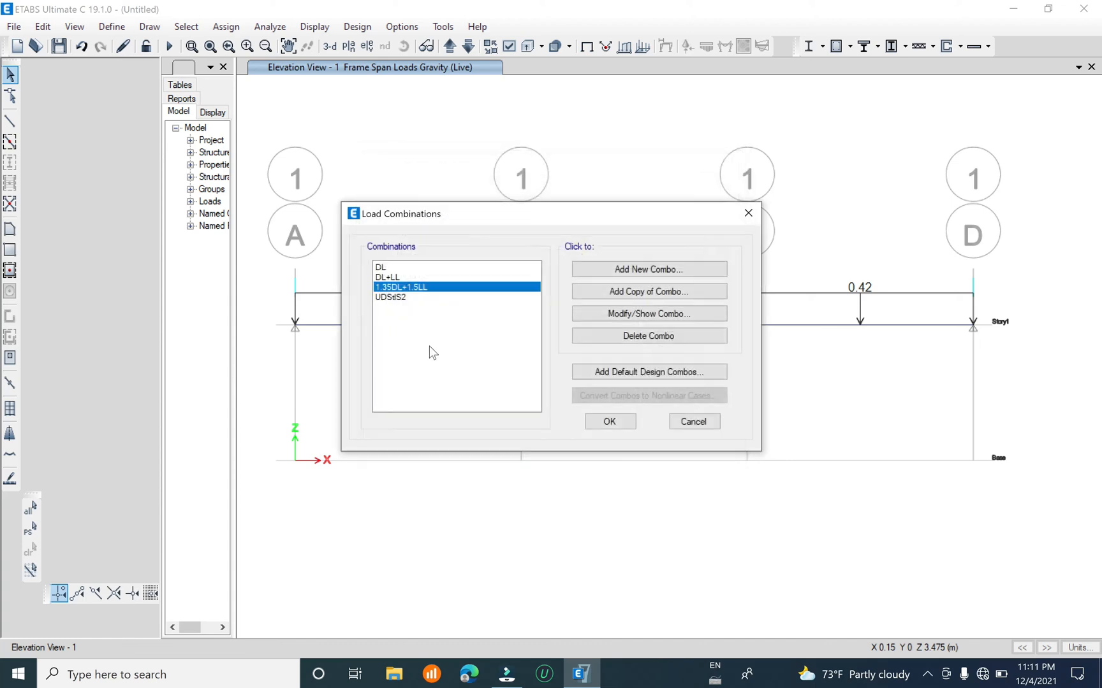
{"action": "double_click", "coordinate": [420, 297]}
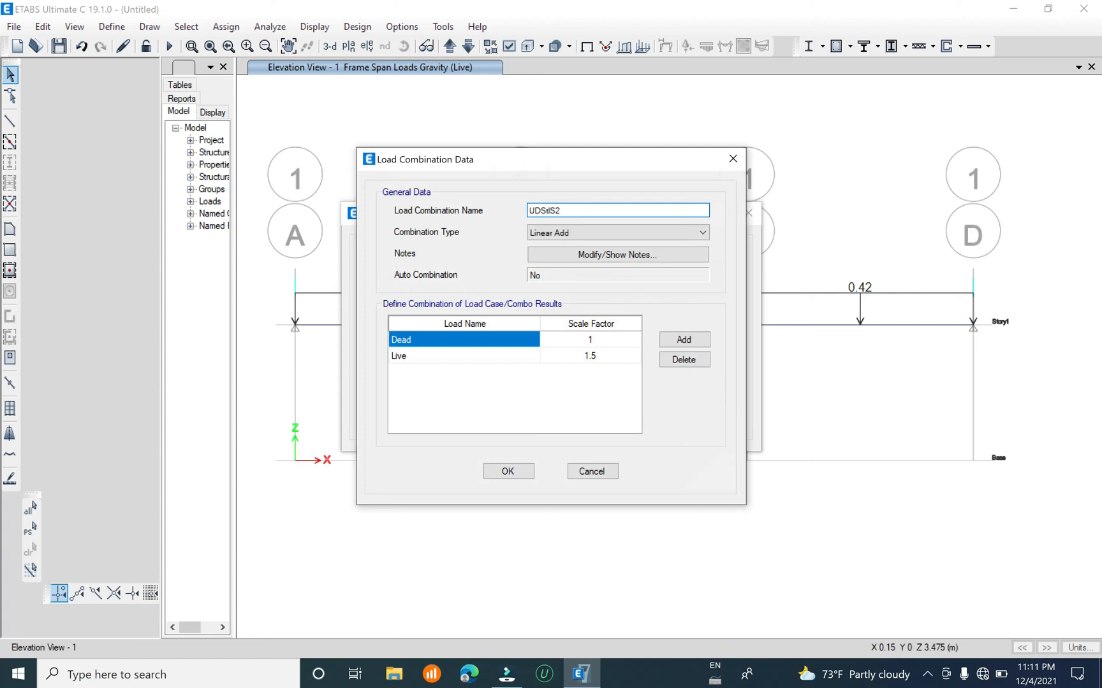
{"action": "type", "text": "DL"}
{"action": "left_click", "coordinate": [738, 161]}
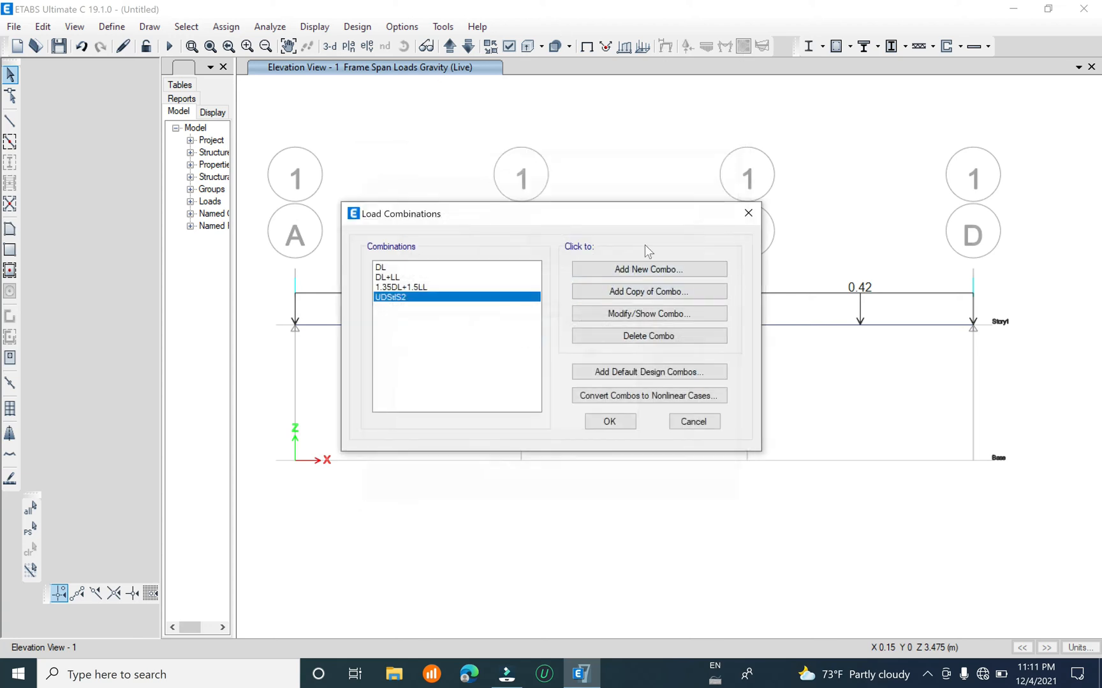
Delete all four load combinations from the model and accept the emptied combination list
{"action": "left_click", "coordinate": [414, 267], "text": "shift"}
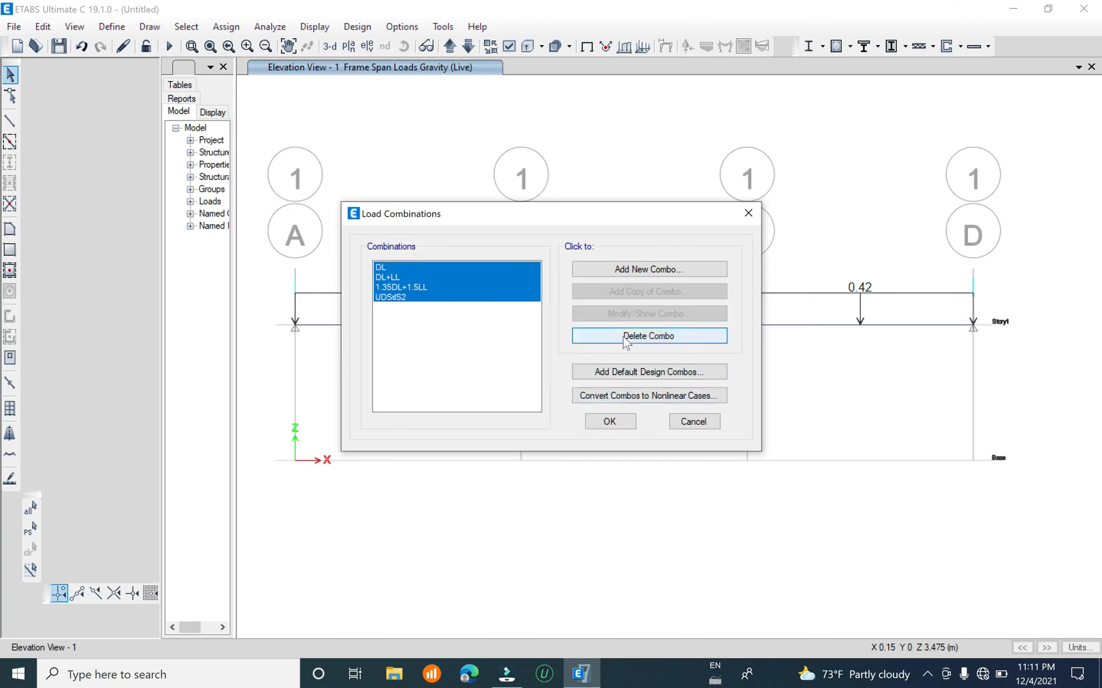
{"action": "left_click", "coordinate": [603, 336]}
{"action": "left_click", "coordinate": [610, 422]}
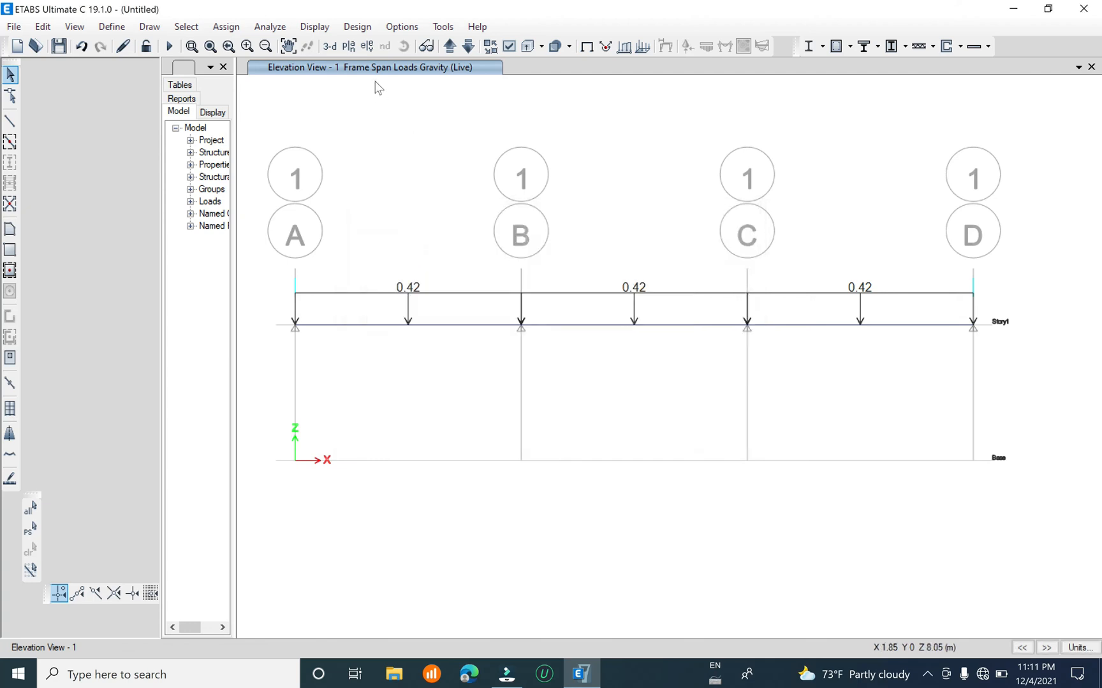
Set the design code in the steel frame design preferences to Eurocode 3-2005
{"action": "left_click", "coordinate": [357, 27]}
{"action": "mouse_move", "coordinate": [368, 46]}
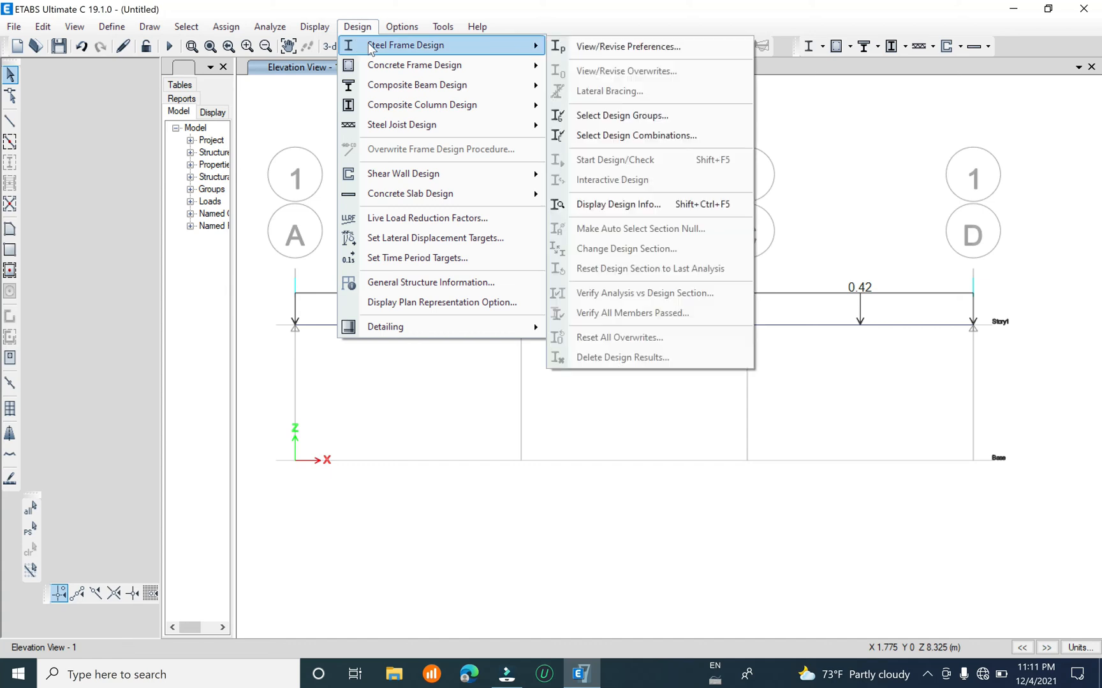
{"action": "left_click", "coordinate": [626, 47]}
{"action": "left_click", "coordinate": [603, 167]}
{"action": "left_click", "coordinate": [622, 167]}
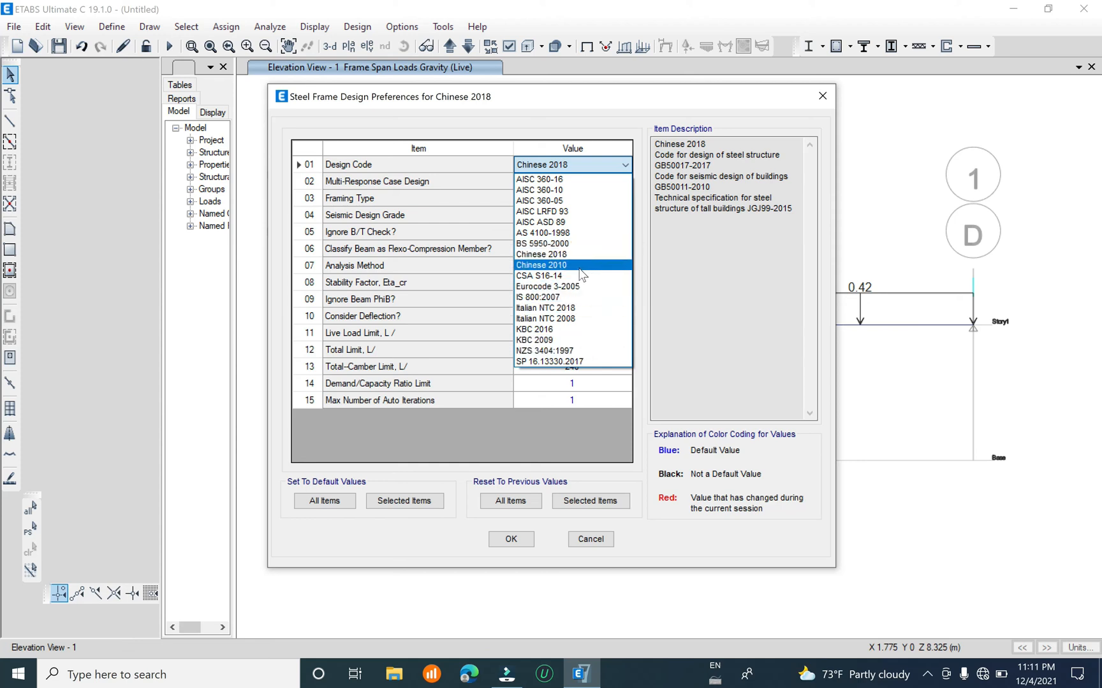
{"action": "left_click", "coordinate": [561, 288]}
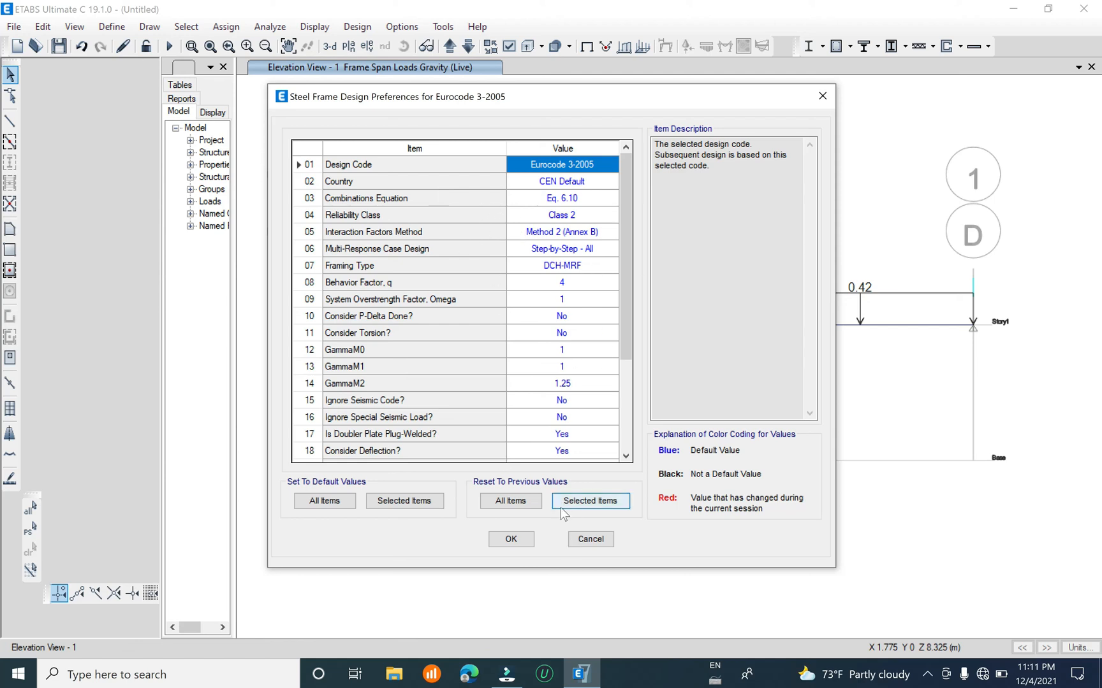
{"action": "left_click", "coordinate": [513, 538]}
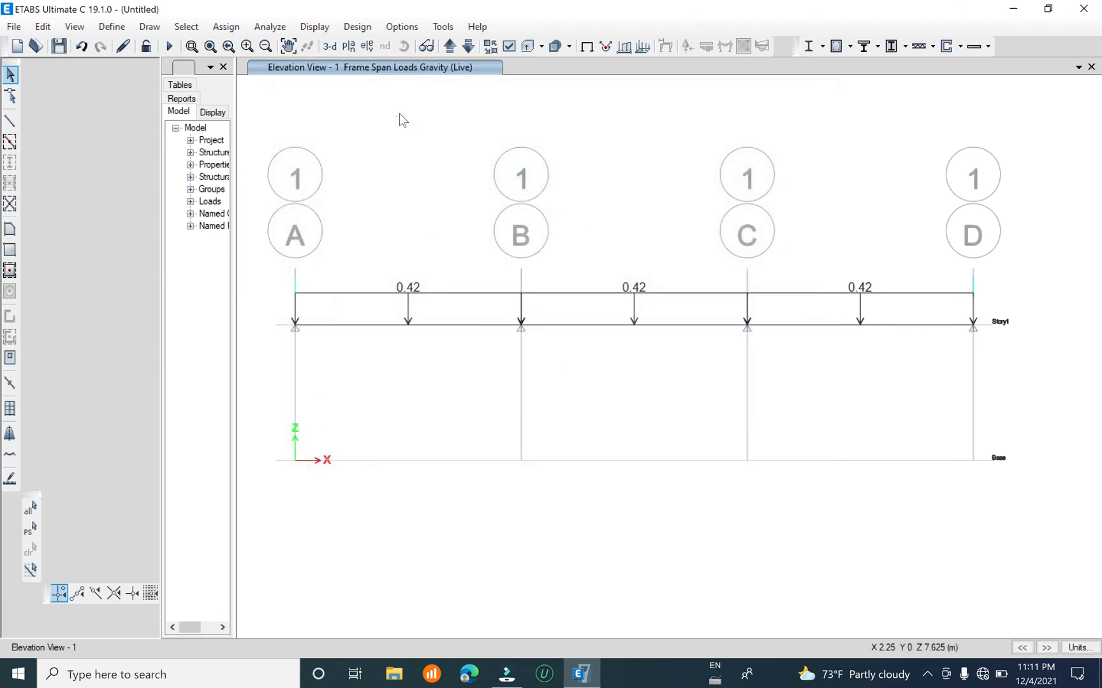
Generate the default steel frame design load combinations, converted to editable user combinations
{"action": "left_click", "coordinate": [112, 26]}
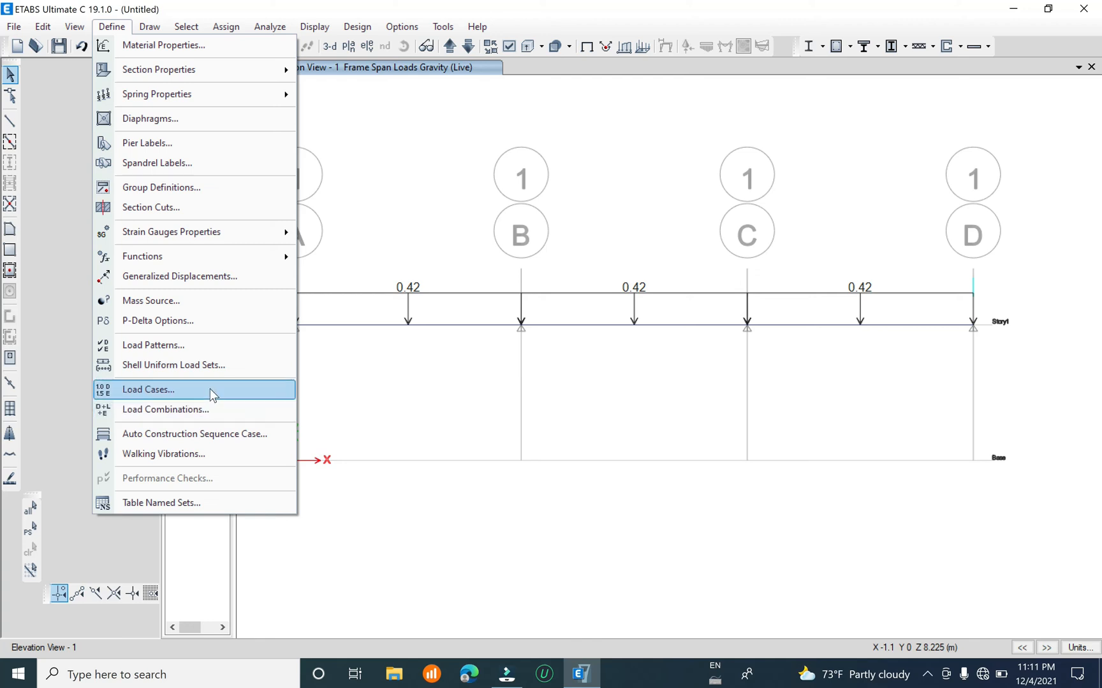
{"action": "left_click", "coordinate": [212, 410]}
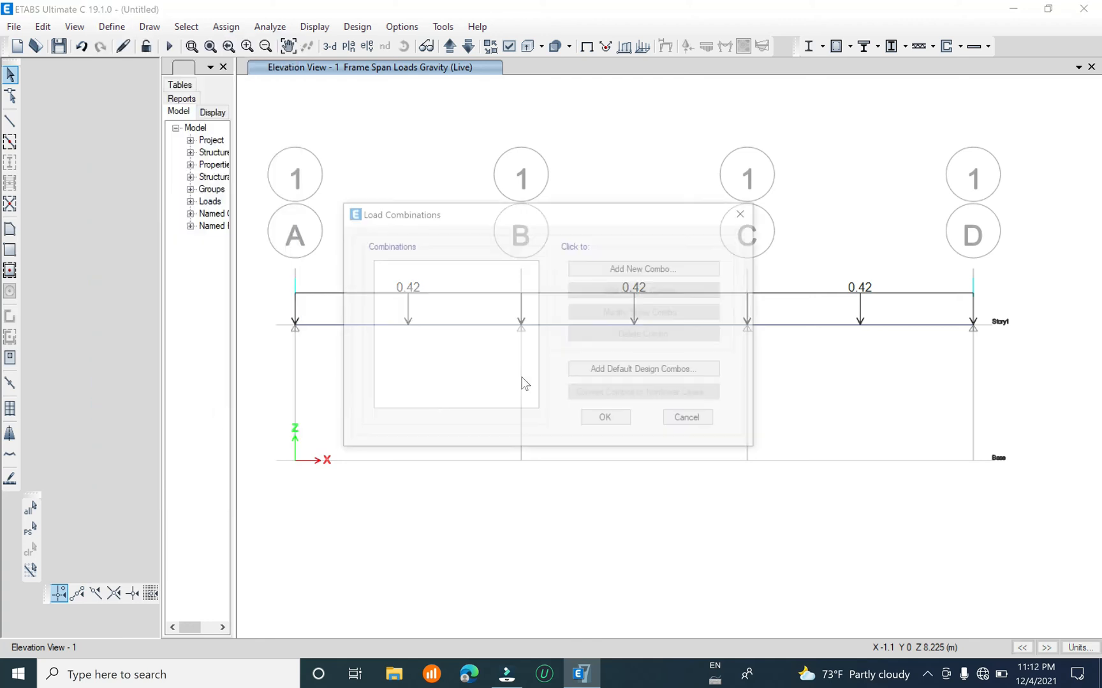
{"action": "left_click", "coordinate": [670, 371]}
{"action": "left_click", "coordinate": [519, 272]}
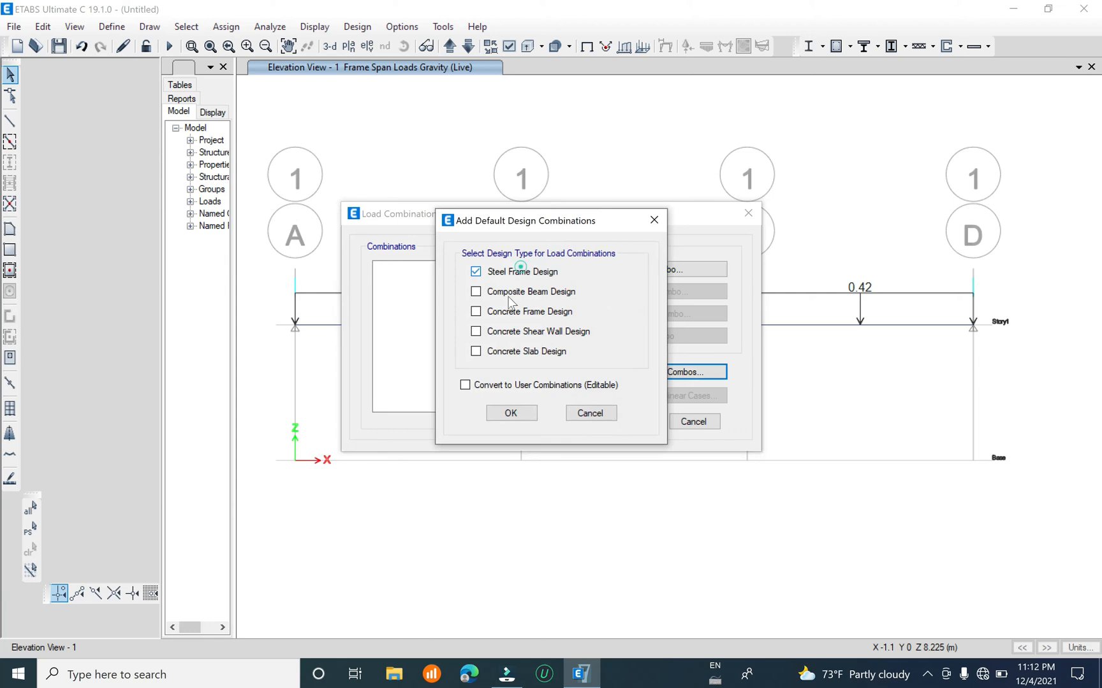
{"action": "left_click", "coordinate": [505, 386]}
{"action": "left_click", "coordinate": [521, 416]}
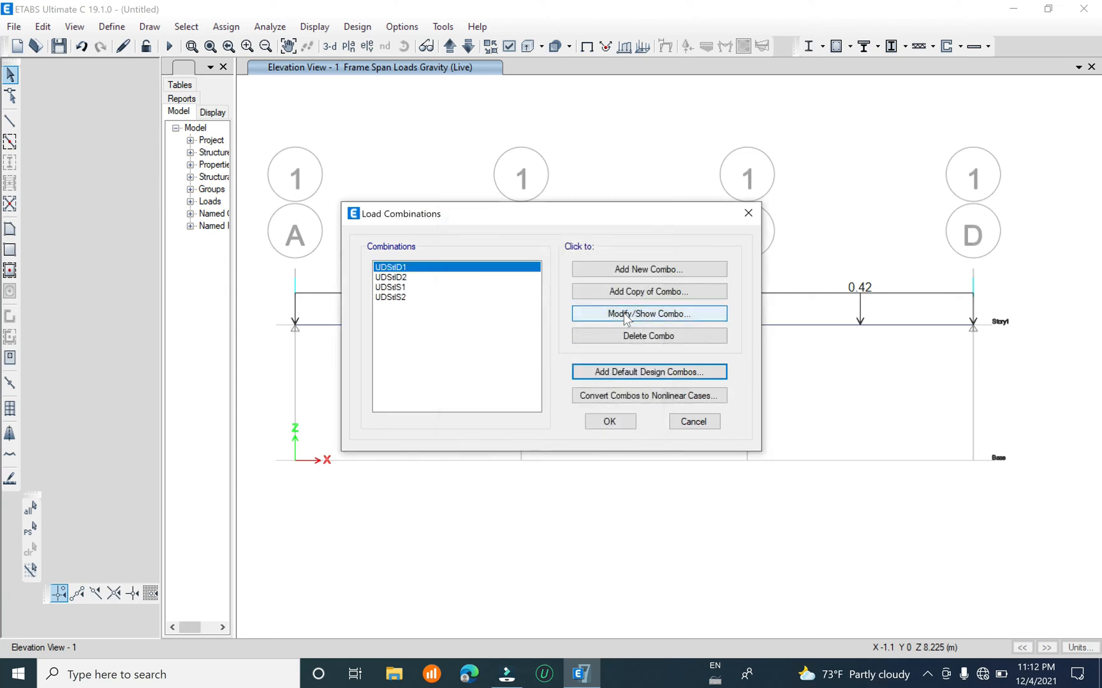
Rename the unfactored Dead-only combination UDStlD1 as DL and the Dead plus Live combination UDStlD2 as DL+LL
{"action": "left_click", "coordinate": [644, 313]}
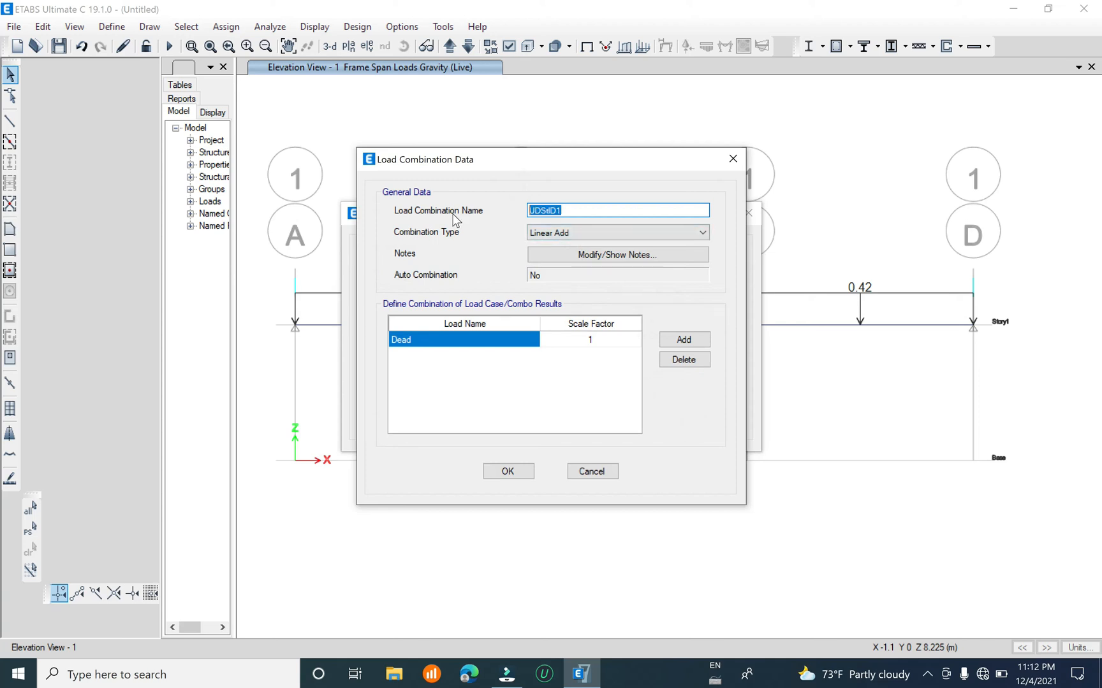
{"action": "type", "text": "DL"}
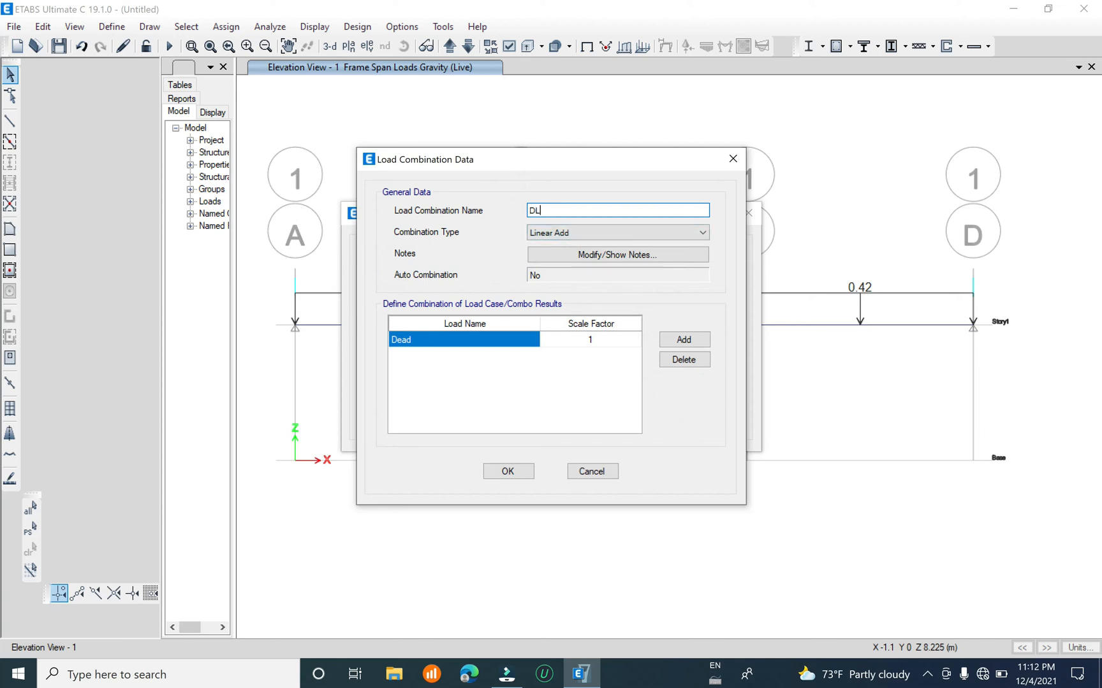
{"action": "left_click", "coordinate": [517, 473]}
{"action": "double_click", "coordinate": [414, 278]}
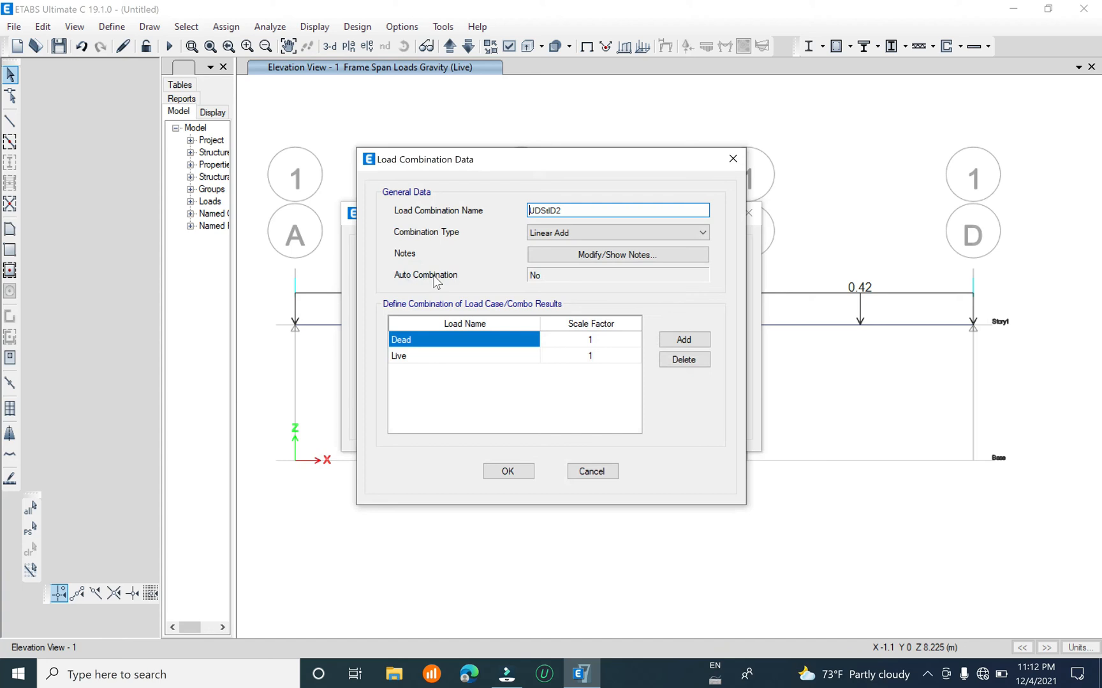
{"action": "double_click", "coordinate": [545, 211]}
{"action": "type", "text": "DL+LL"}
{"action": "left_click", "coordinate": [508, 471]}
Rename combination UDStlS1 as 1.35DL and UDStlS2 as 1.35DL+1.5LL, and accept the load combination list
{"action": "double_click", "coordinate": [435, 288]}
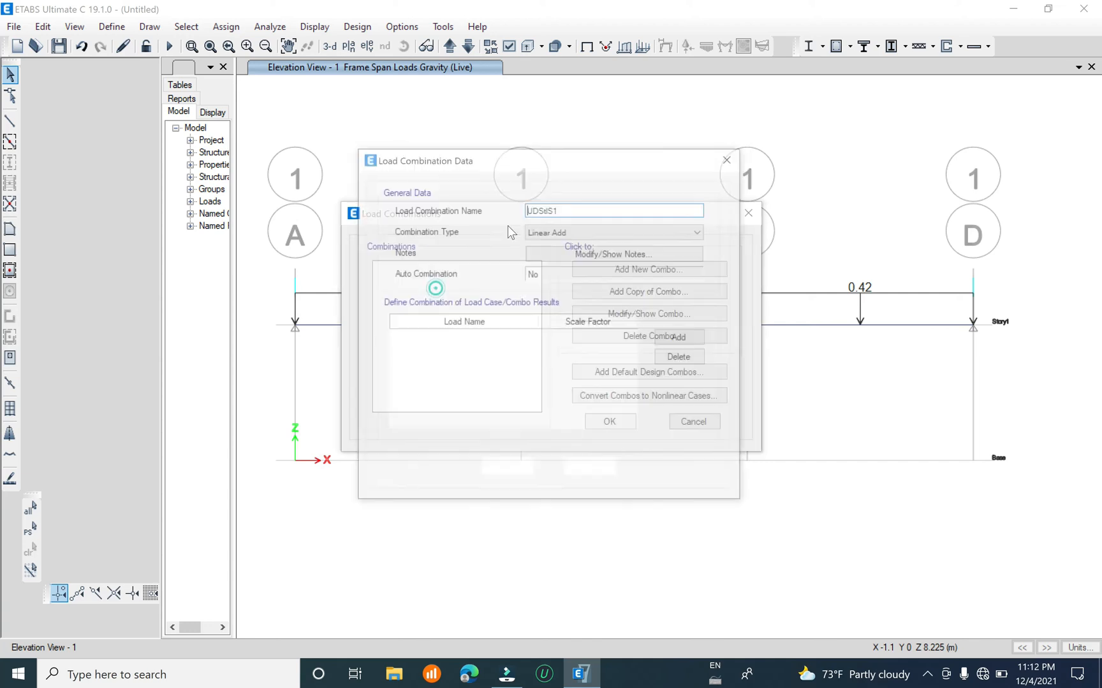
{"action": "double_click", "coordinate": [583, 211]}
{"action": "type", "text": "1"}
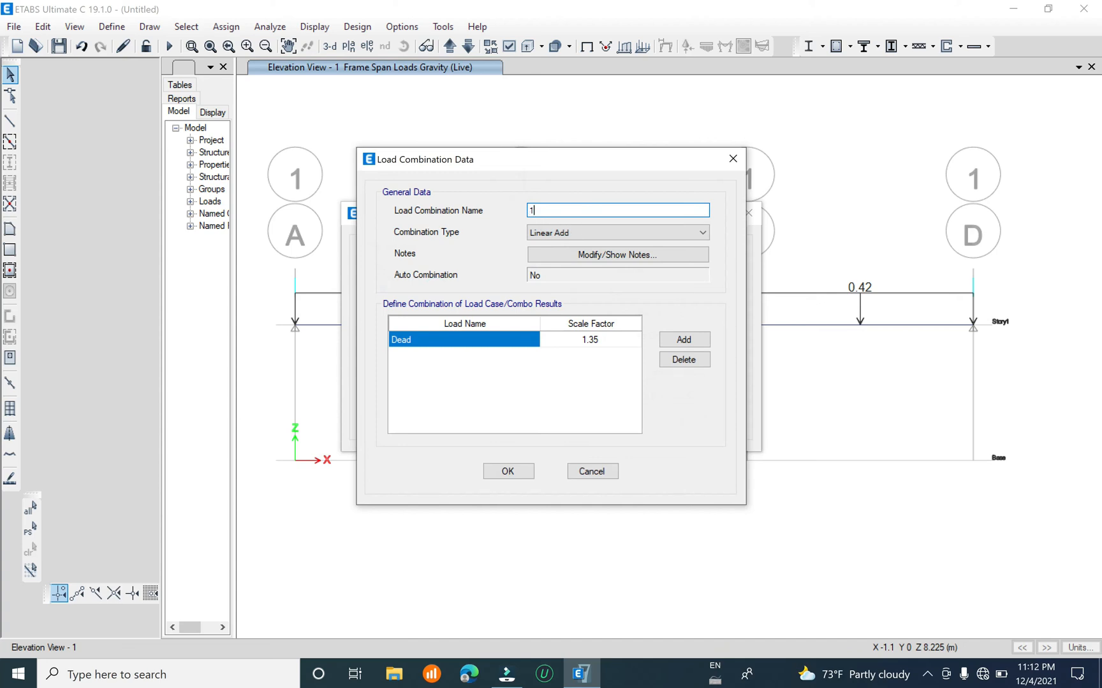
{"action": "type", "text": ".35DL"}
{"action": "left_click", "coordinate": [519, 473]}
{"action": "double_click", "coordinate": [433, 289]}
{"action": "left_click", "coordinate": [738, 153]}
{"action": "double_click", "coordinate": [391, 297]}
{"action": "type", "text": "D"}
{"action": "type", "text": "LL"}
{"action": "left_click", "coordinate": [514, 473]}
{"action": "left_click", "coordinate": [609, 422]}
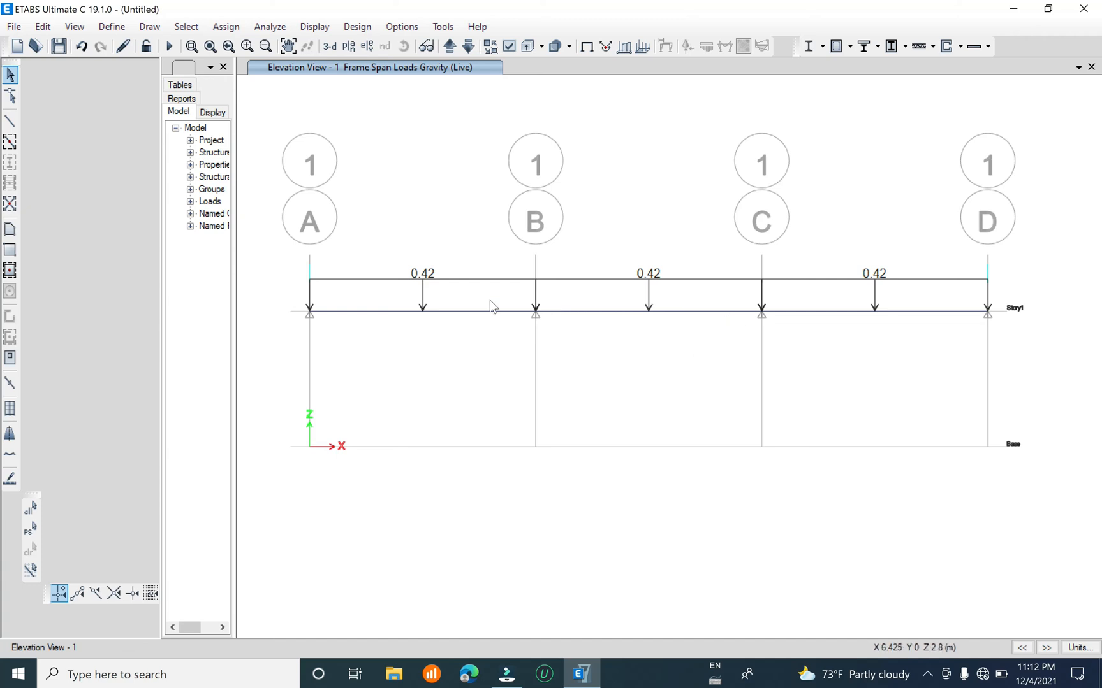
{"action": "middle_click_drag", "start_coordinate": [575, 372], "coordinate": [553, 398]}
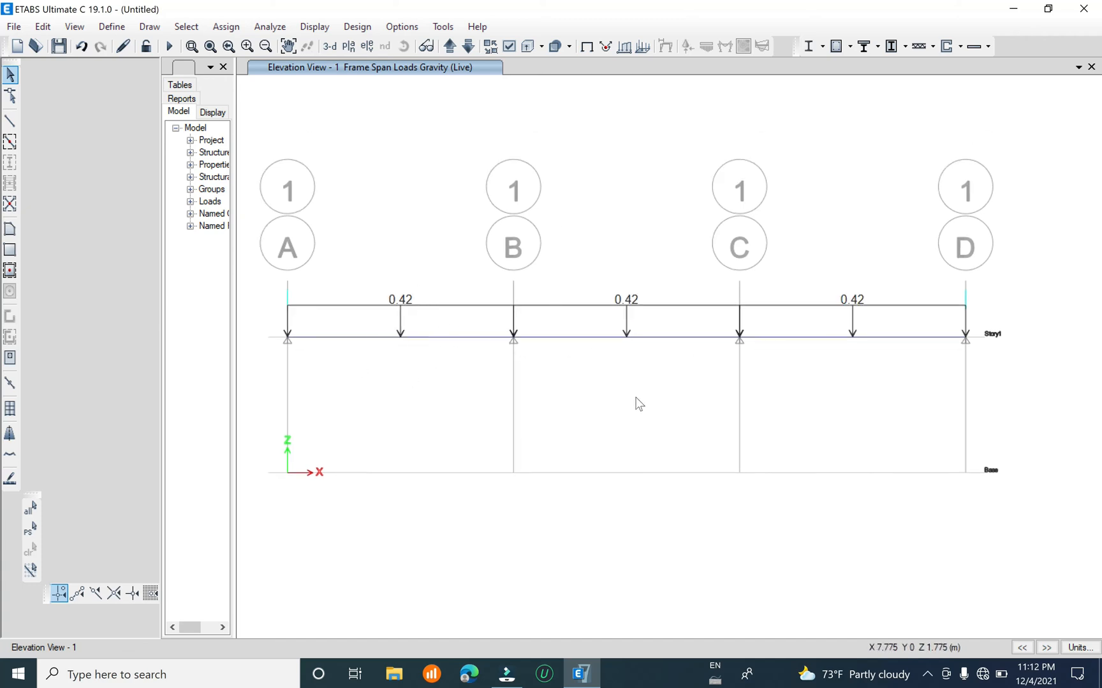
{"action": "middle_click_drag", "start_coordinate": [634, 396], "coordinate": [624, 405]}
{"action": "middle_click_drag", "start_coordinate": [416, 379], "coordinate": [421, 395]}
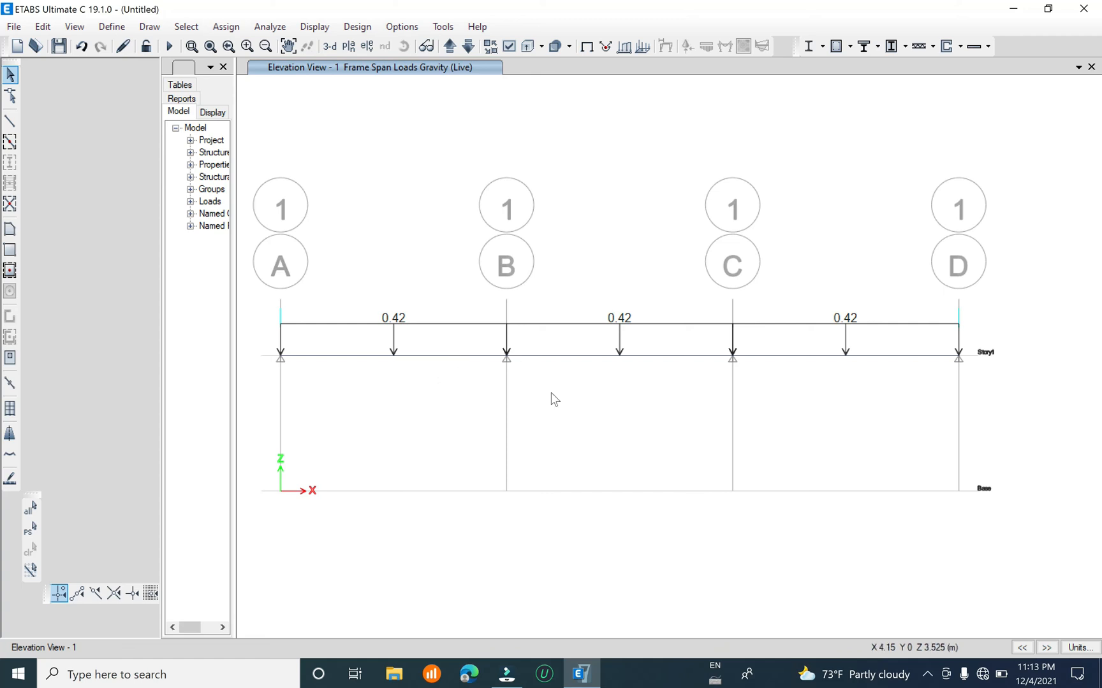
{"action": "middle_click_drag", "start_coordinate": [433, 405], "coordinate": [455, 388]}
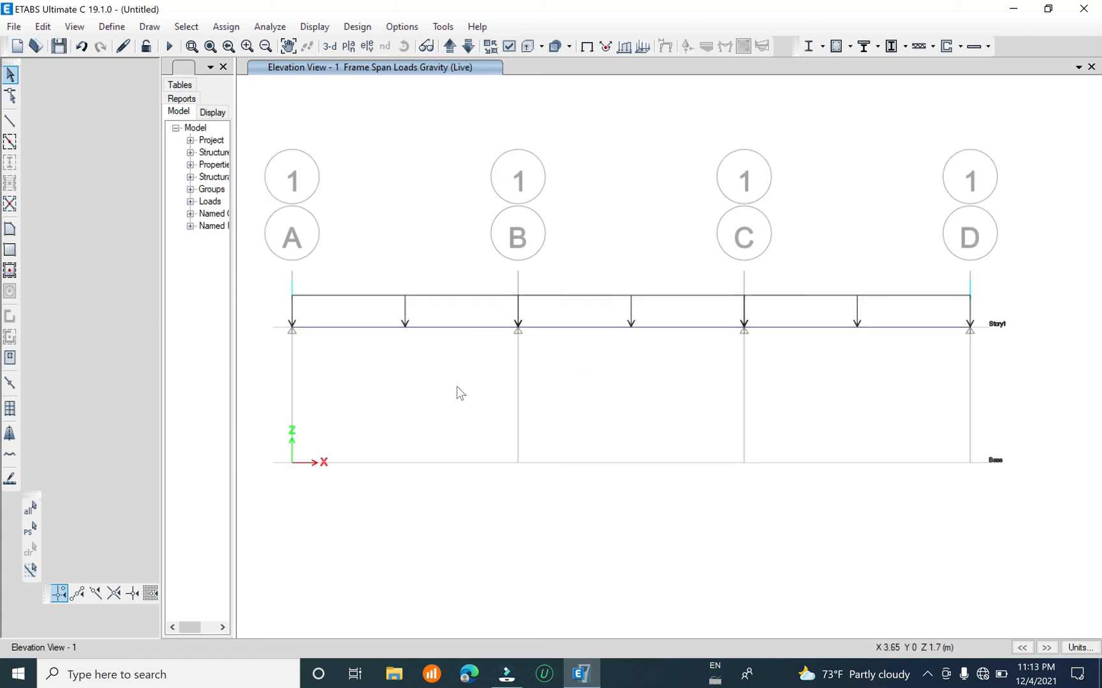
{"action": "middle_click_drag", "start_coordinate": [430, 349], "coordinate": [423, 382]}
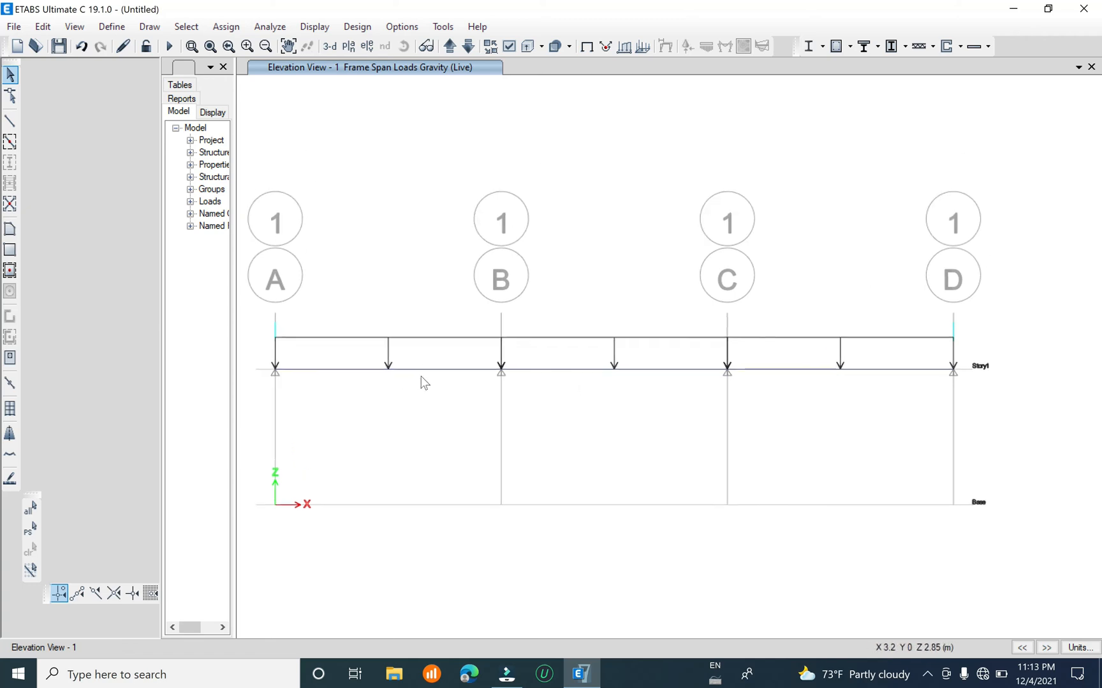
Select all three beam spans and set their steel design overwrite for Unbraced Length Ratio (LTB) to 0.3/5, i.e. 0.06
{"action": "left_click_drag", "start_coordinate": [450, 316], "coordinate": [365, 489]}
{"action": "left_click_drag", "start_coordinate": [719, 316], "coordinate": [639, 499]}
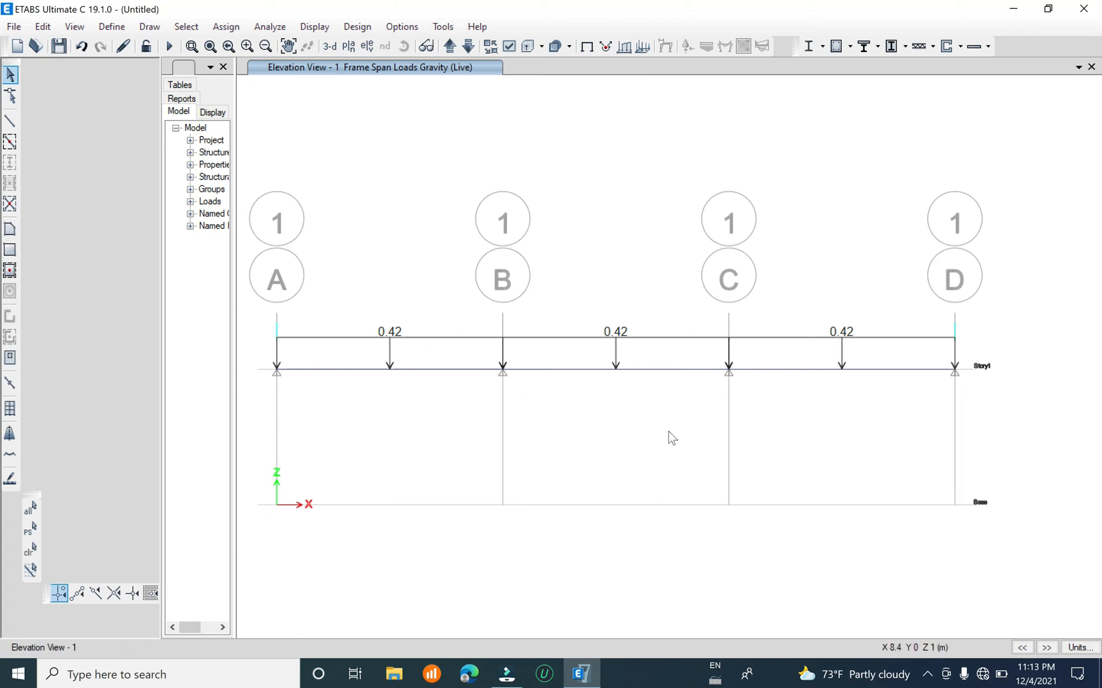
{"action": "left_click_drag", "start_coordinate": [394, 321], "coordinate": [325, 486]}
{"action": "left_click_drag", "start_coordinate": [883, 300], "coordinate": [796, 480]}
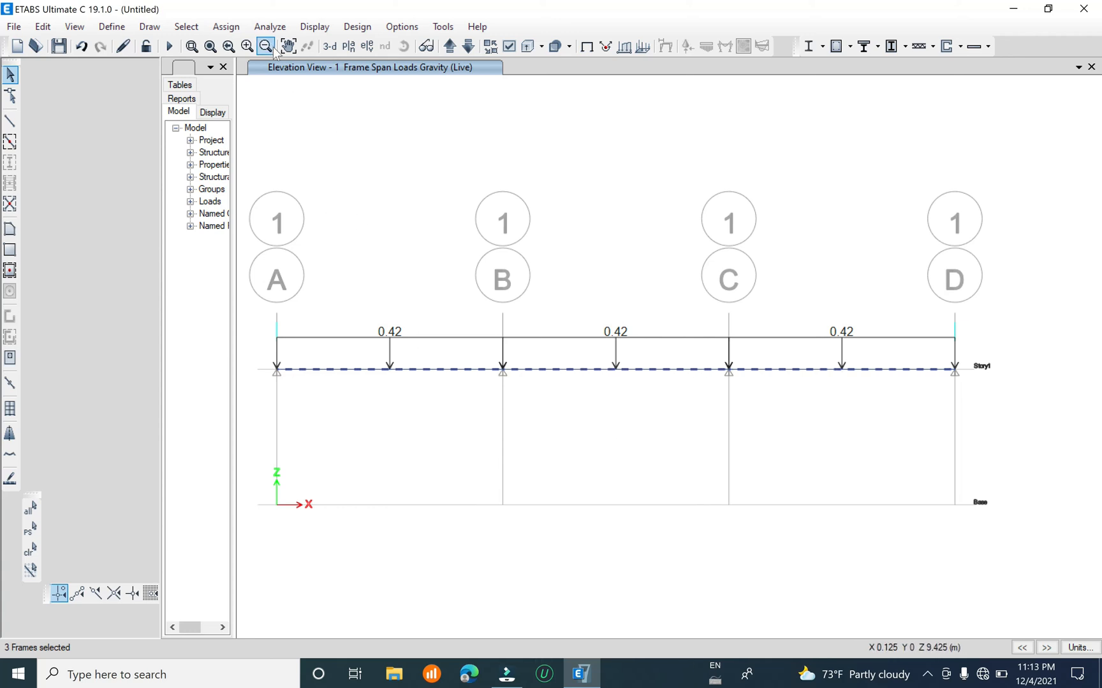
{"action": "left_click", "coordinate": [357, 26]}
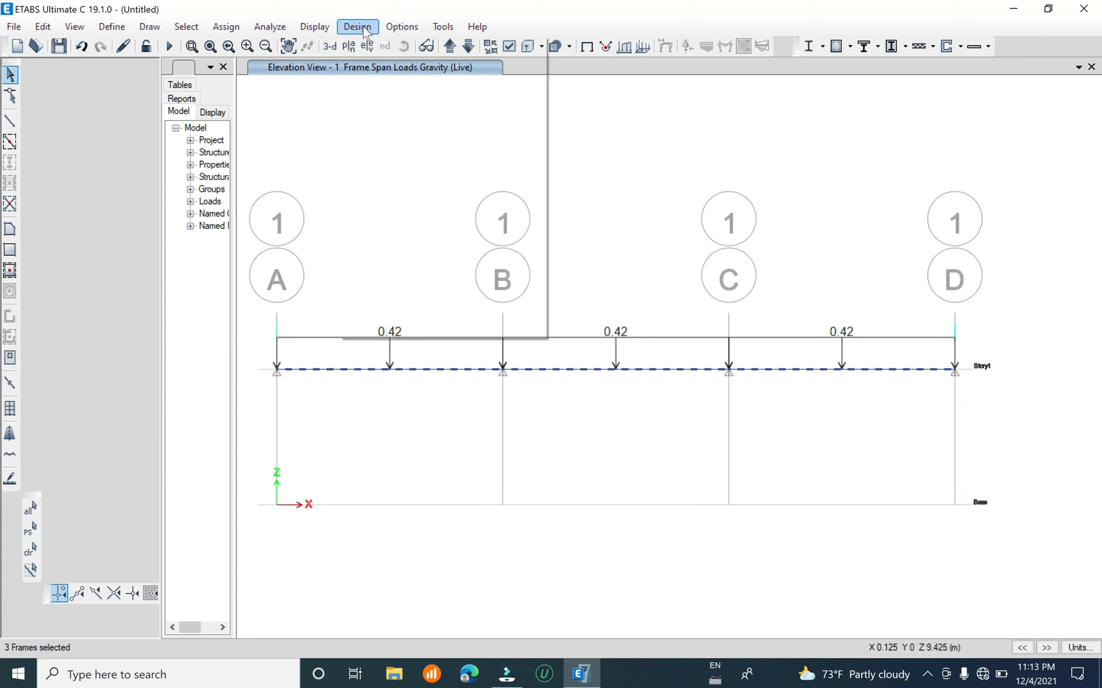
{"action": "mouse_move", "coordinate": [432, 47]}
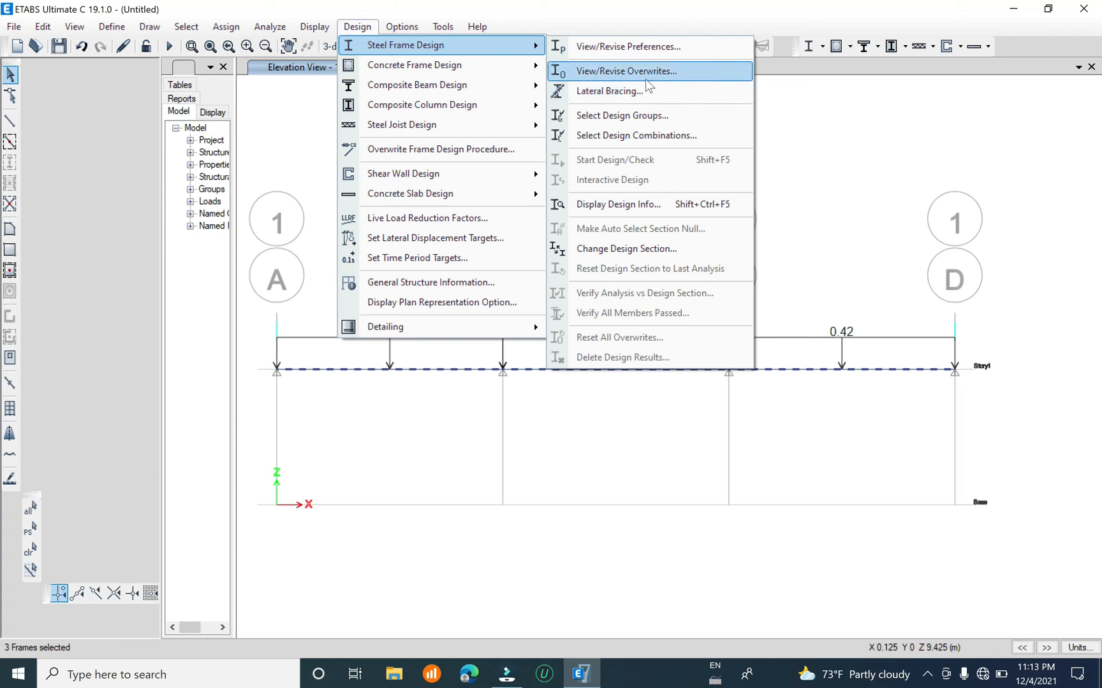
{"action": "left_click", "coordinate": [679, 72]}
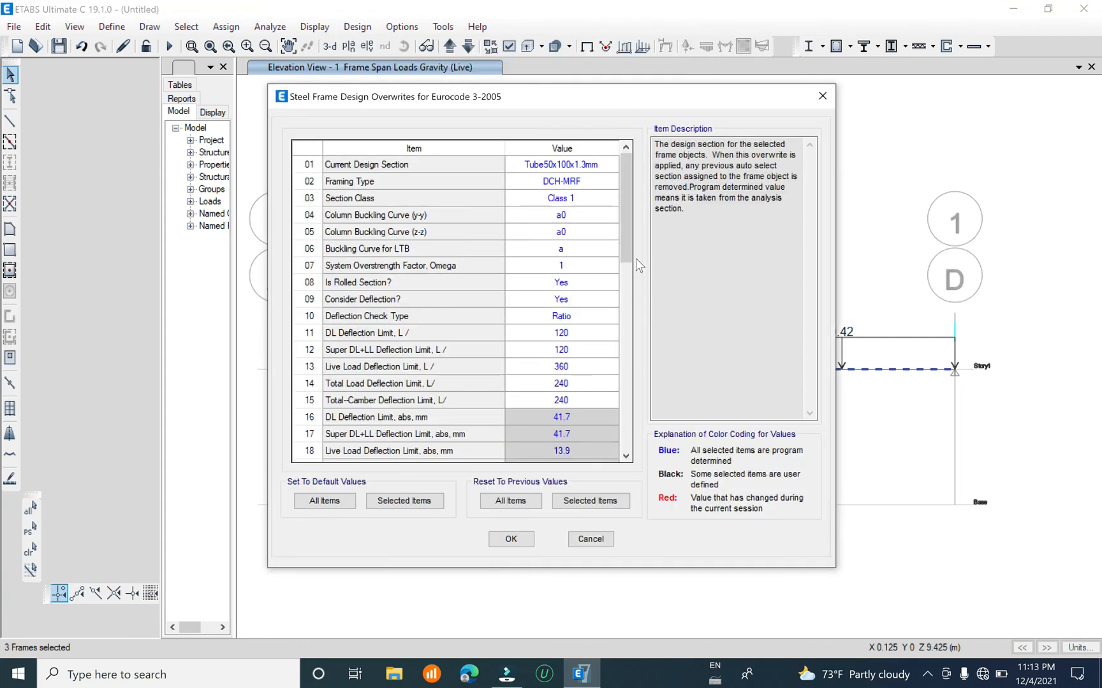
{"action": "left_click_drag", "start_coordinate": [628, 234], "coordinate": [591, 376]}
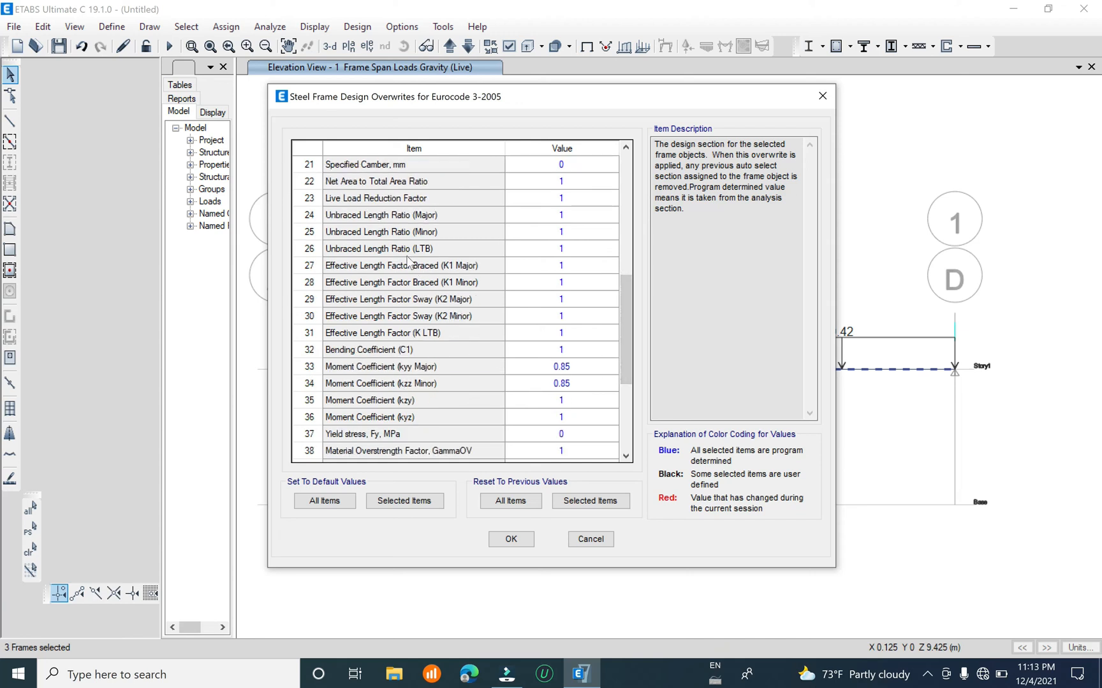
{"action": "left_click", "coordinate": [571, 253]}
{"action": "double_click", "coordinate": [572, 256]}
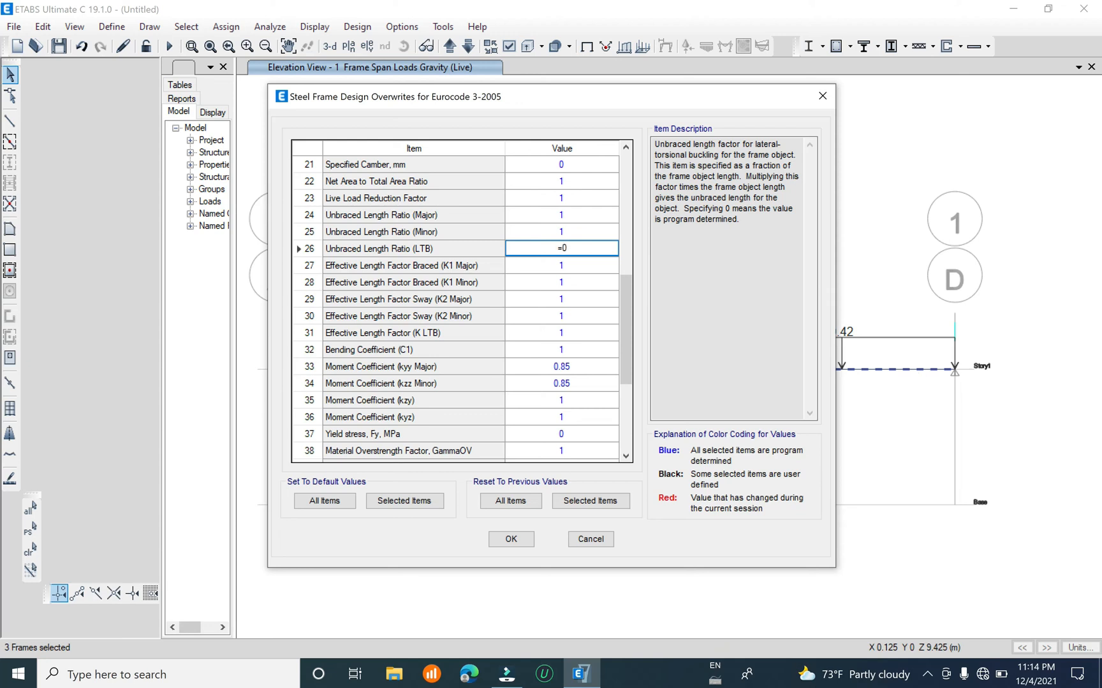
{"action": "type", "text": "3/5"}
{"action": "left_click", "coordinate": [600, 259]}
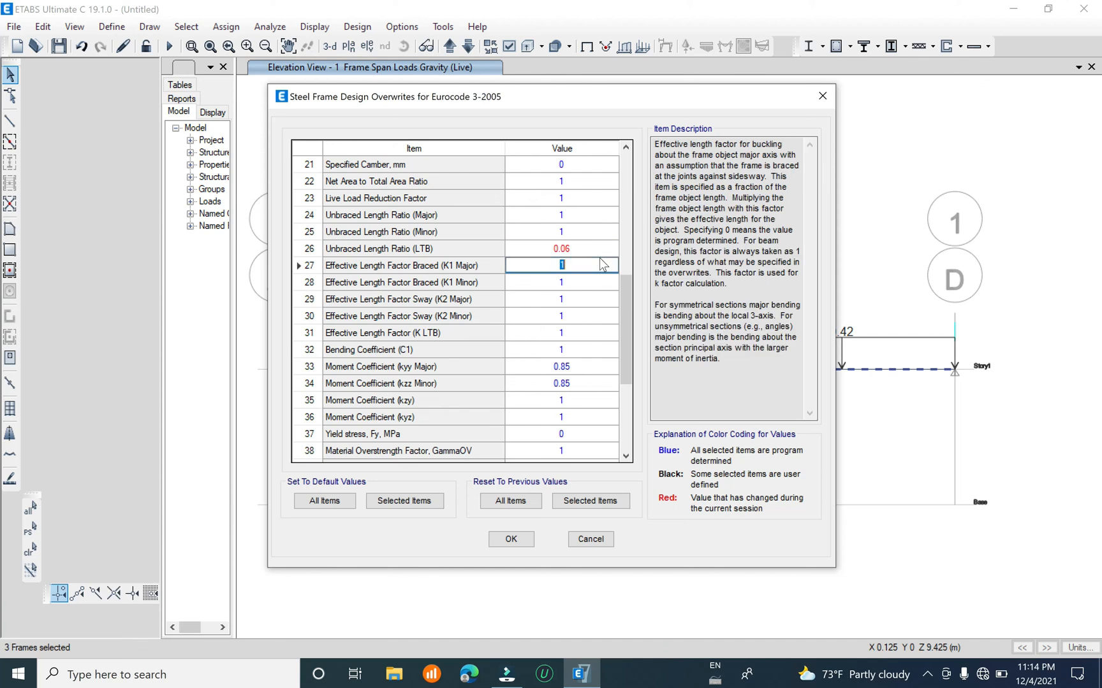
Set the Unbraced Length Ratio (Minor) overwrite to 0.06 and accept the overwrites for the three spans
{"action": "left_click", "coordinate": [593, 249]}
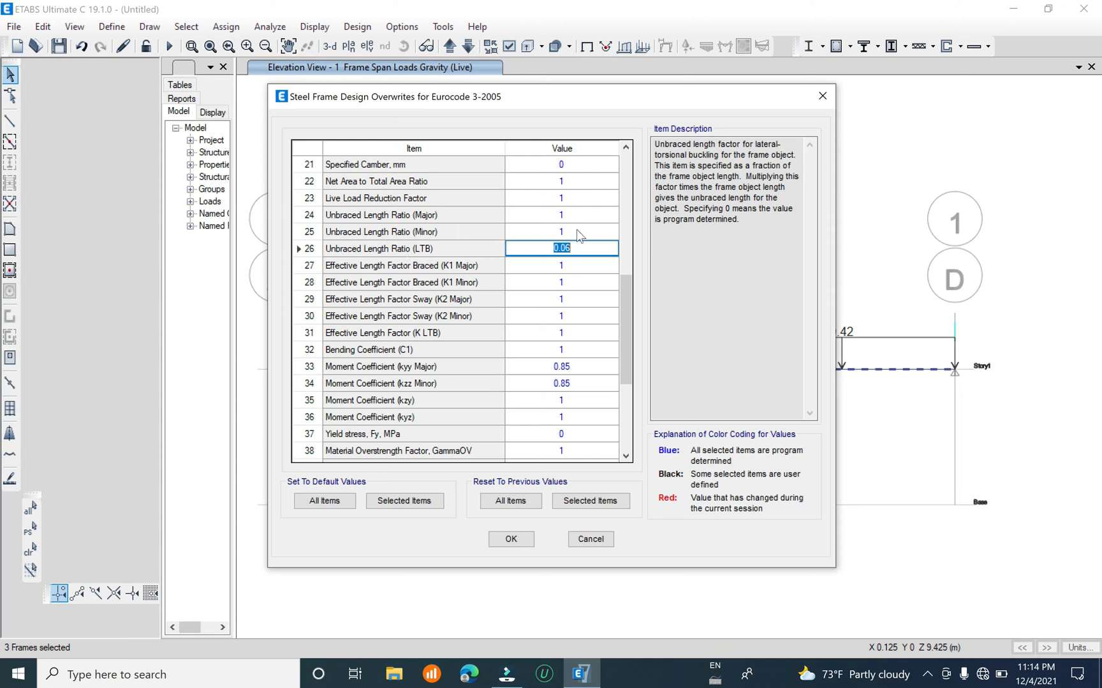
{"action": "key", "text": "Up"}
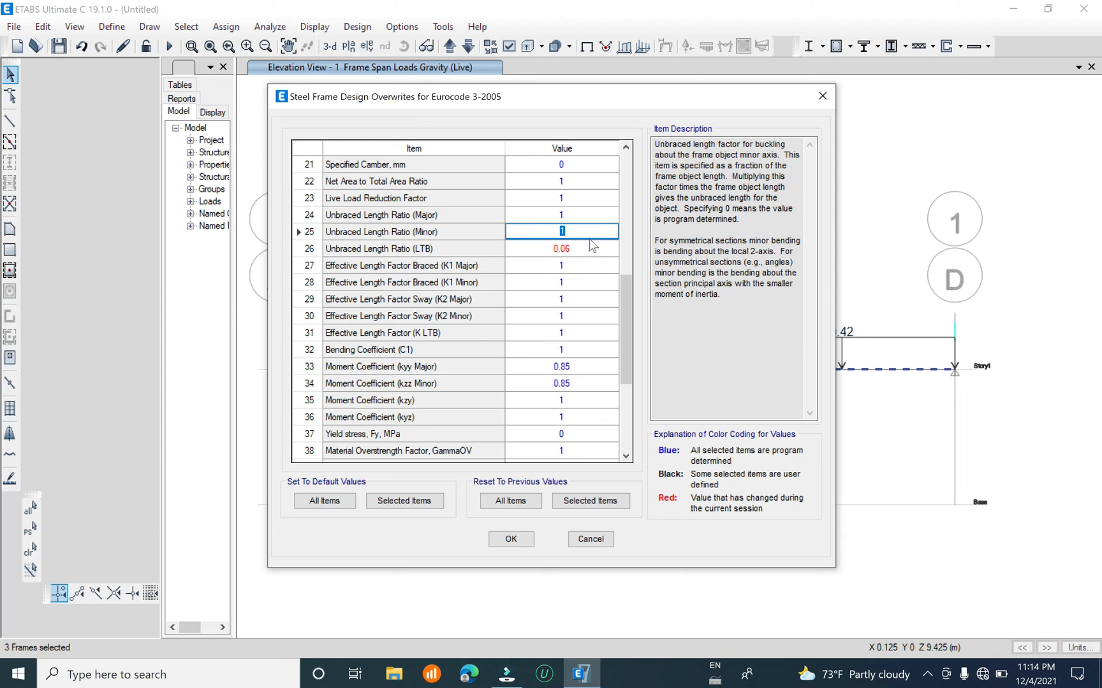
{"action": "type", "text": "."}
{"action": "key", "text": "Return"}
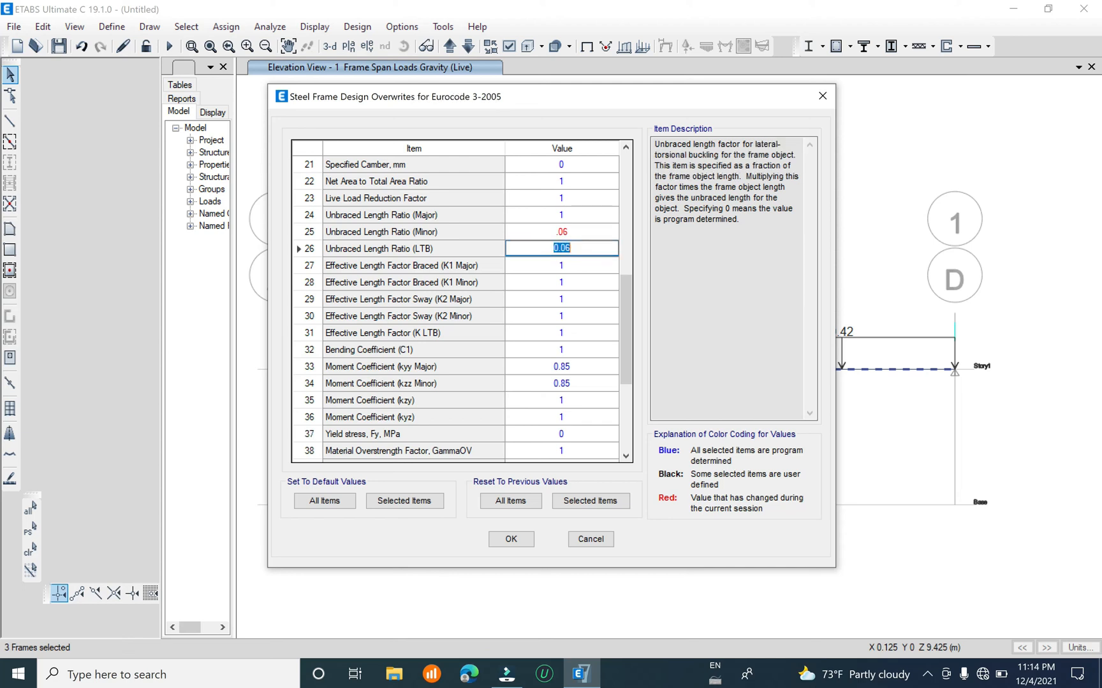
{"action": "left_click", "coordinate": [519, 544]}
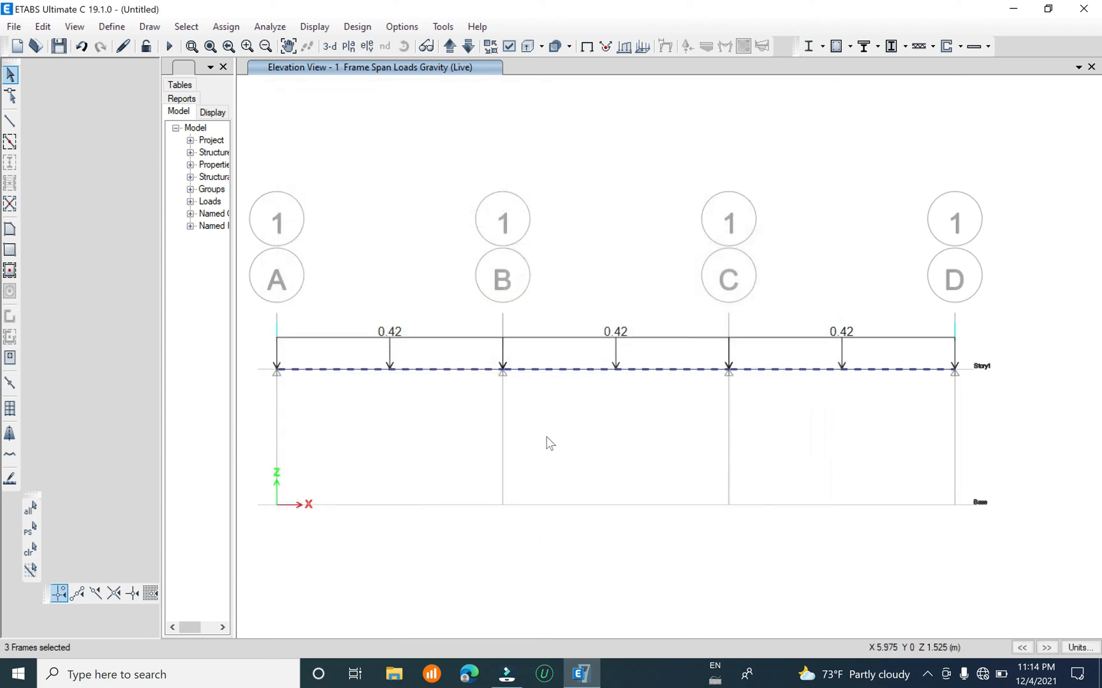
Run the analysis, saving the model as "Steel beam design eurocode 3"
{"action": "left_click", "coordinate": [170, 47]}
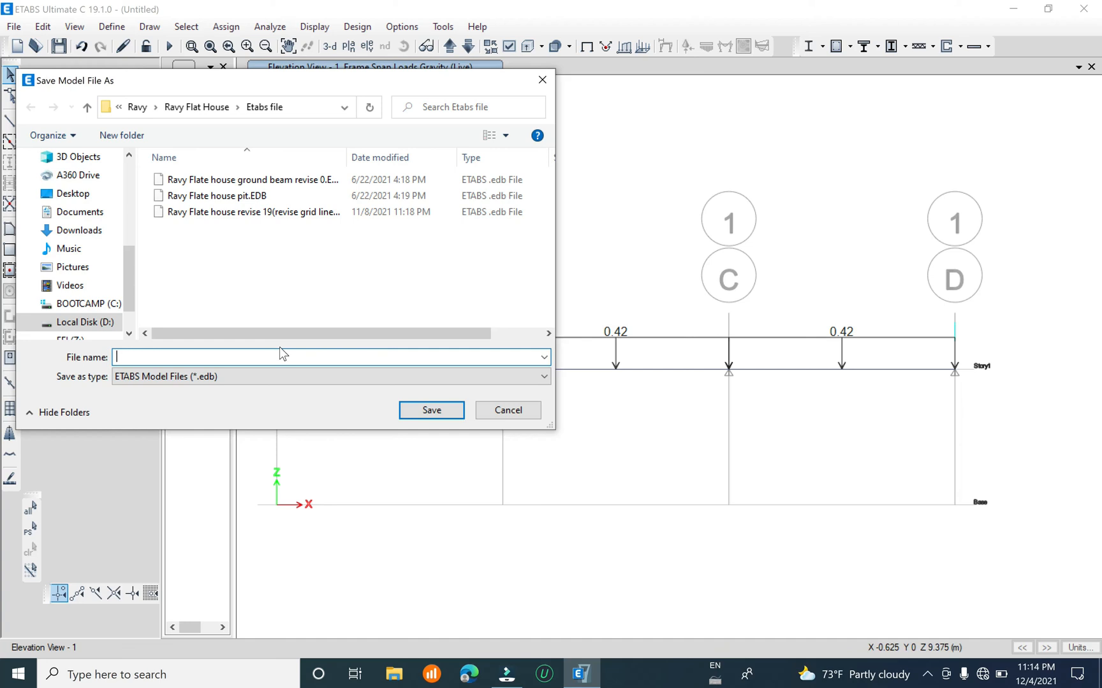
{"action": "type", "text": "Steel beam design eurocode 3"}
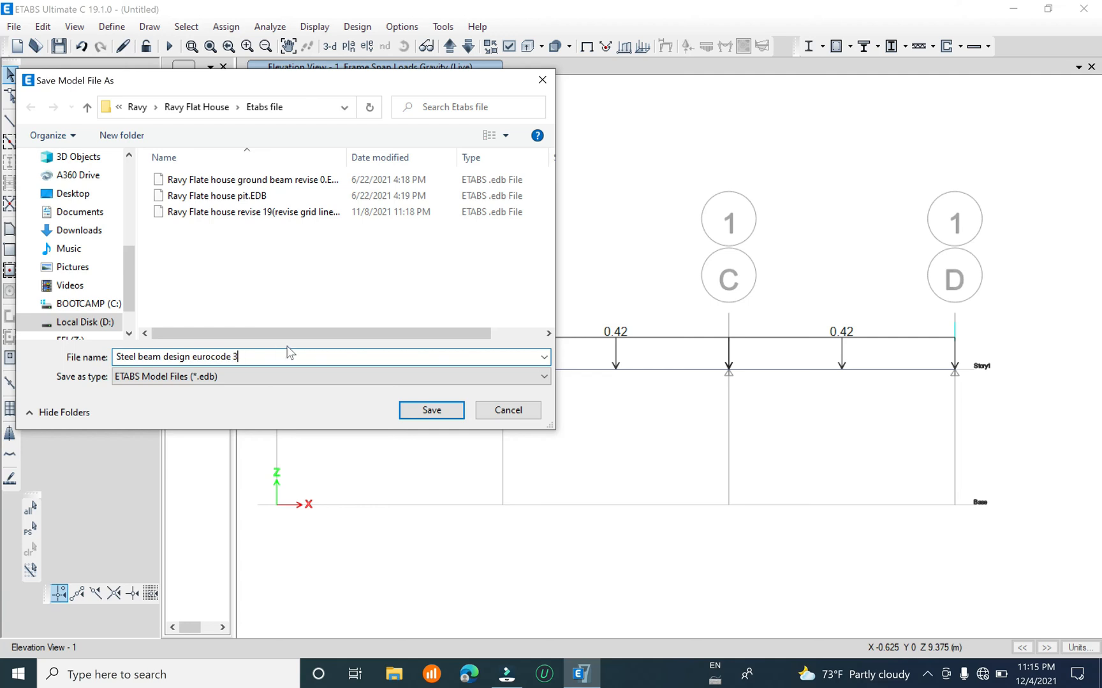
{"action": "left_click", "coordinate": [458, 414]}
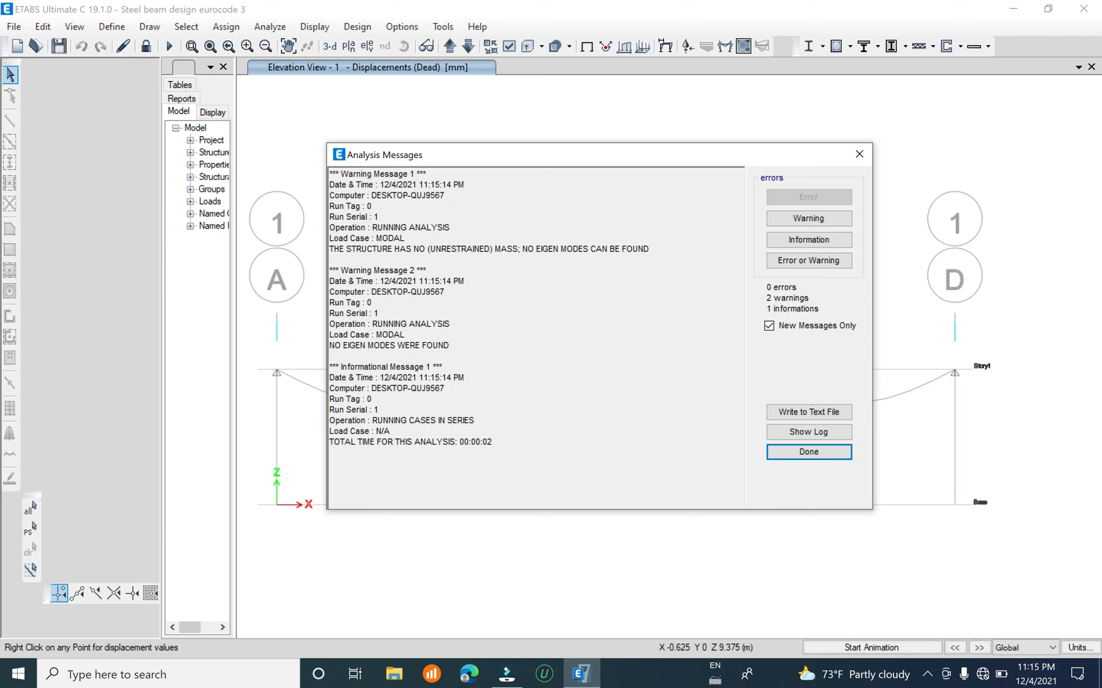
Review the warning and information entries in the analysis messages and close them
{"action": "left_click", "coordinate": [801, 220]}
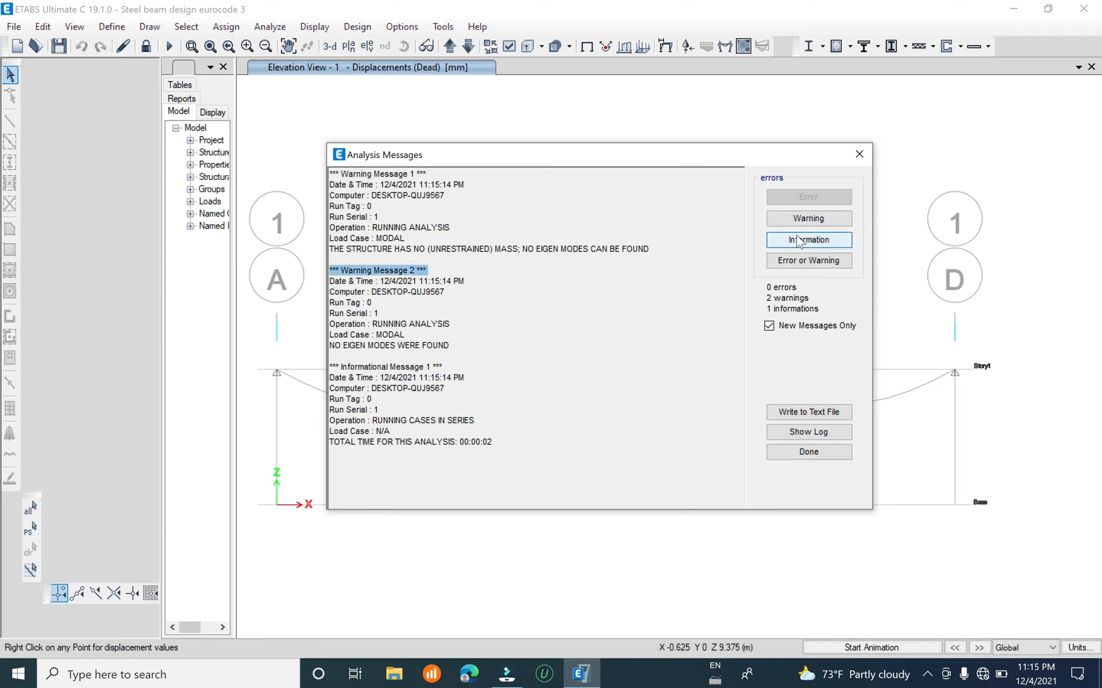
{"action": "left_click", "coordinate": [797, 241]}
{"action": "left_click", "coordinate": [800, 262]}
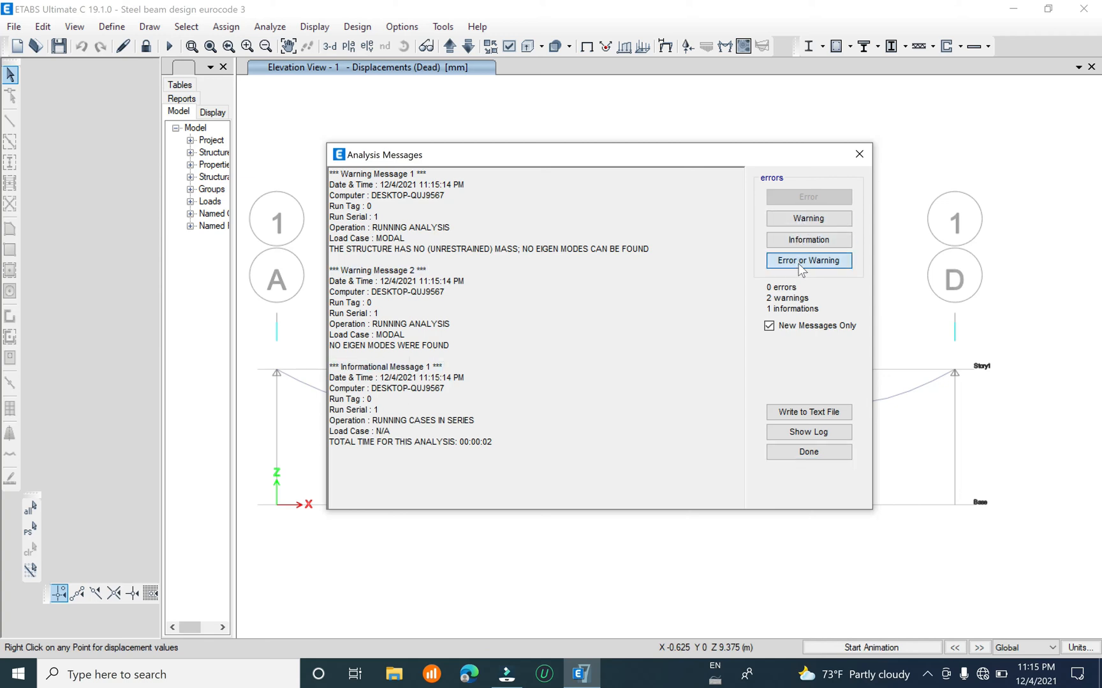
{"action": "left_click", "coordinate": [696, 304]}
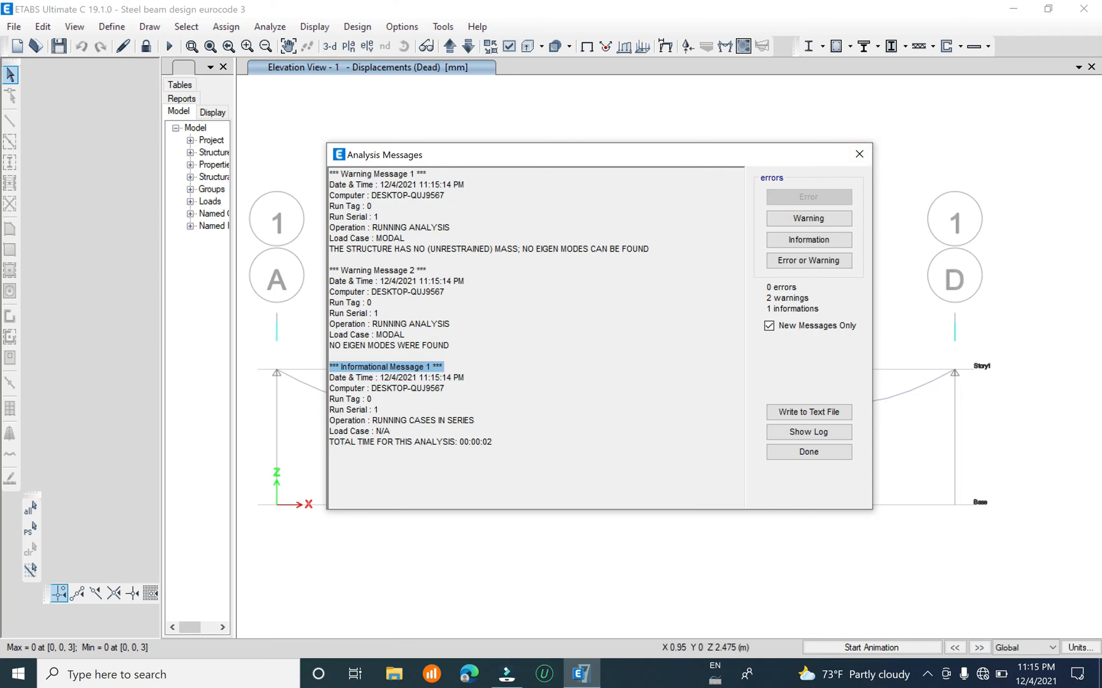
{"action": "left_click", "coordinate": [858, 154]}
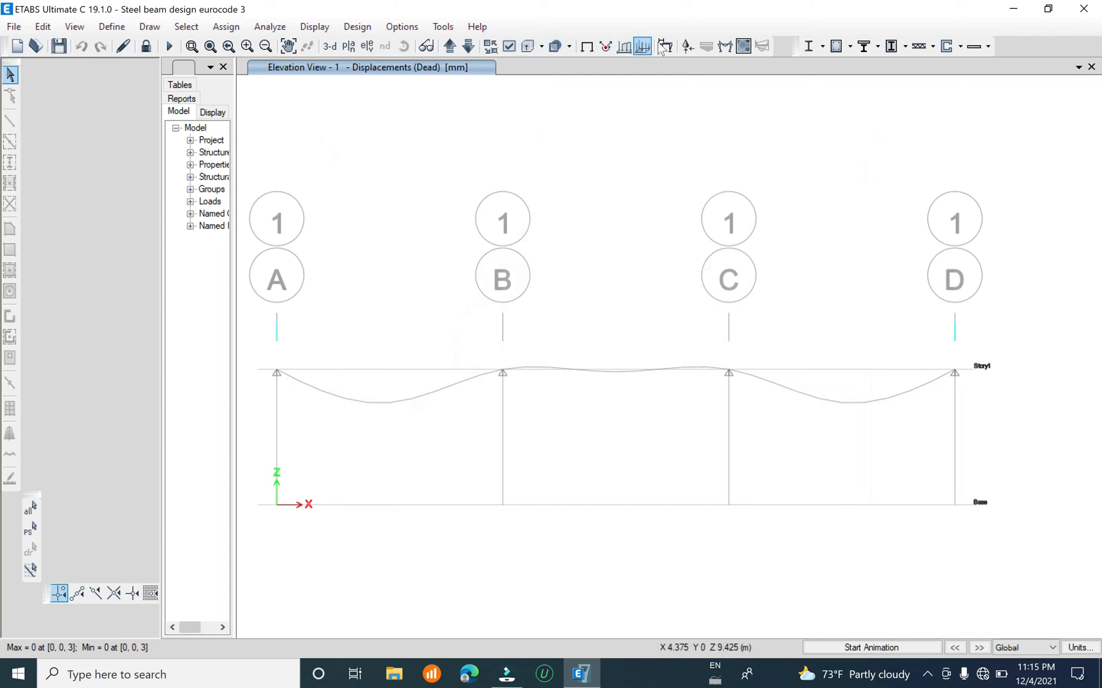
Display the Moment 3-3 diagram for combination 1.35DL+1.5LL with values shown at the controlling stations
{"action": "left_click", "coordinate": [727, 48]}
{"action": "left_click", "coordinate": [517, 188]}
{"action": "left_click", "coordinate": [533, 209]}
{"action": "left_click", "coordinate": [479, 230]}
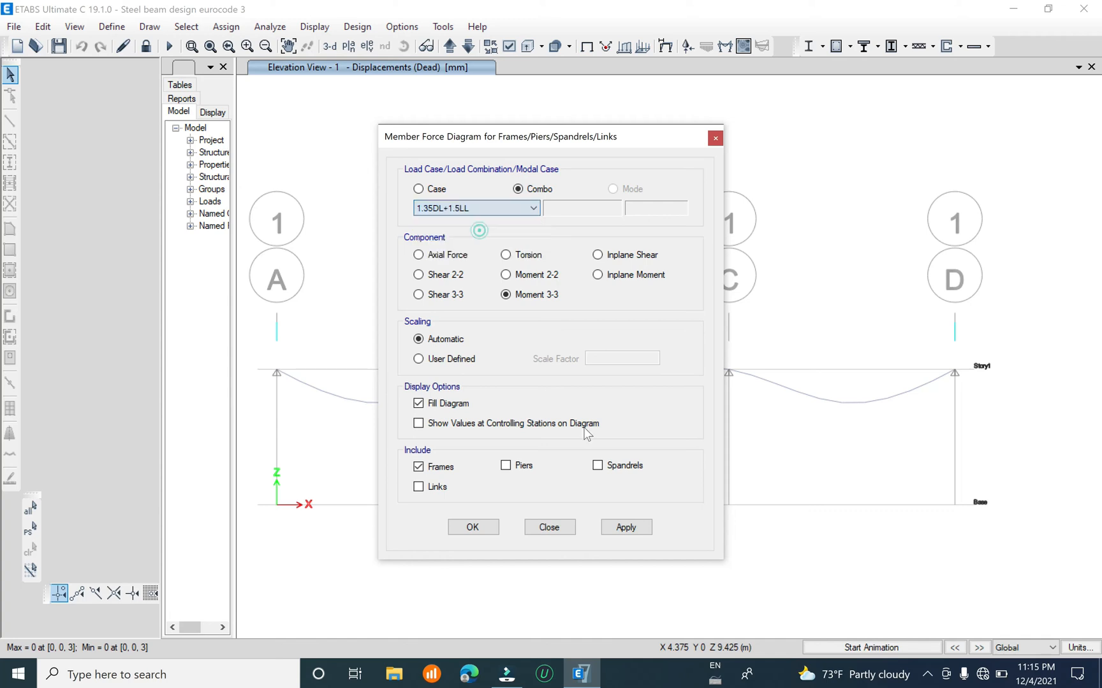
{"action": "left_click", "coordinate": [631, 527]}
{"action": "left_click_drag", "start_coordinate": [598, 141], "coordinate": [486, 258]}
{"action": "left_click", "coordinate": [329, 537]}
{"action": "left_click", "coordinate": [520, 646]}
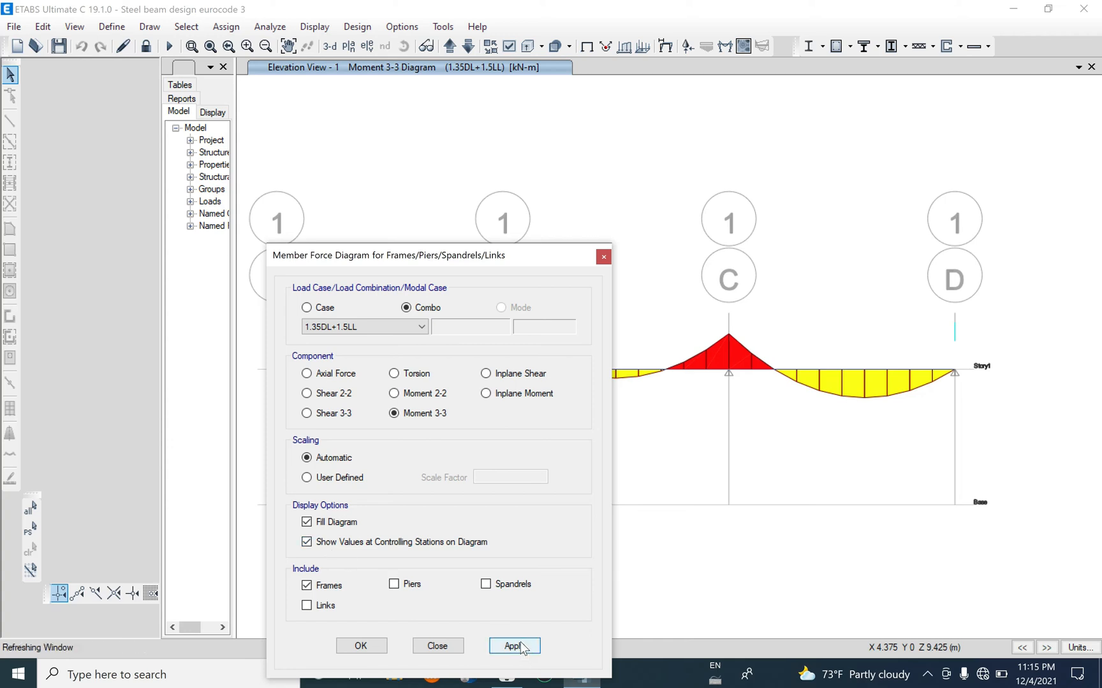
Examine the Moment 3-3 diagram along all three spans, and review the steel frame design preferences for Eurocode 3-2005
{"action": "left_click_drag", "start_coordinate": [461, 252], "coordinate": [546, 550]}
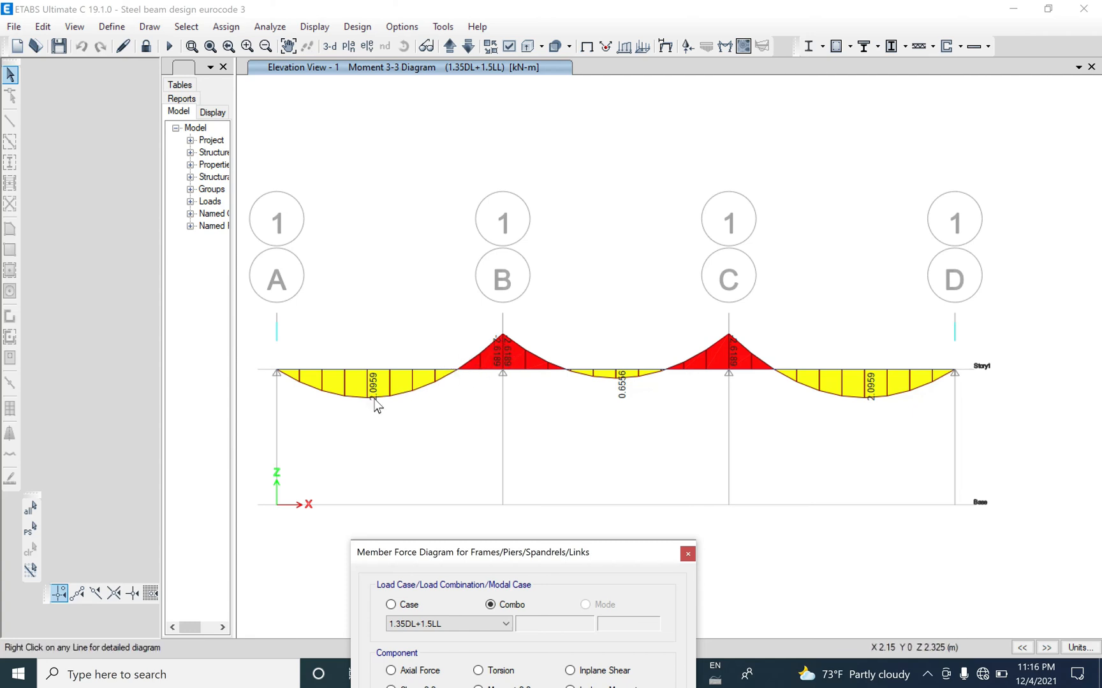
{"action": "left_click", "coordinate": [687, 554]}
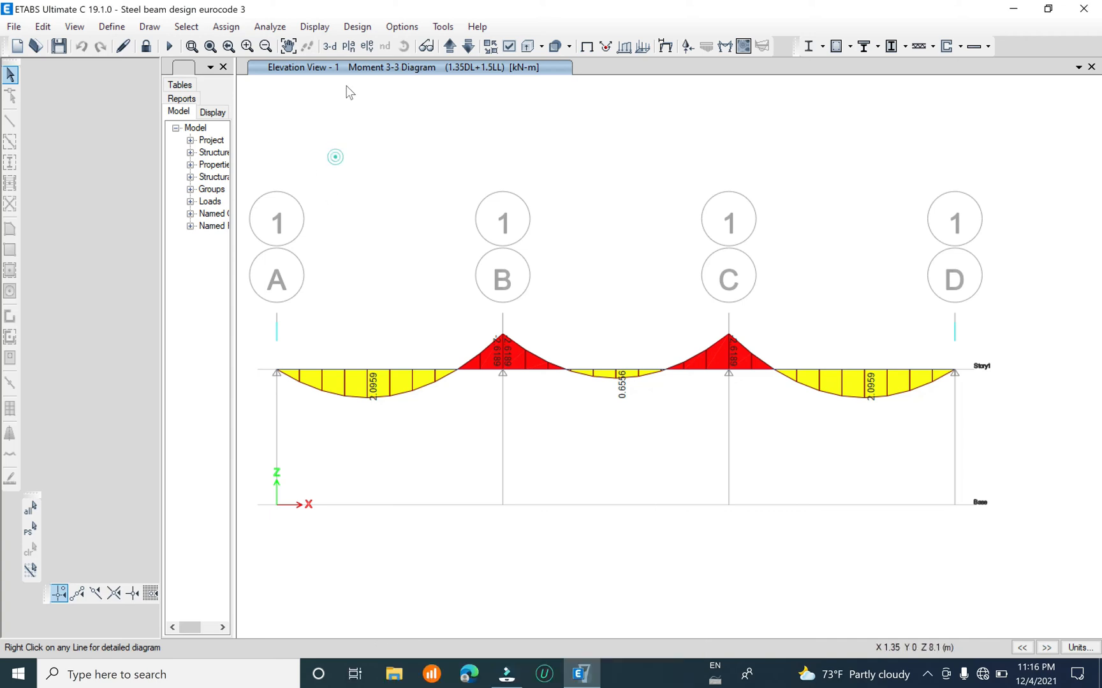
{"action": "left_click", "coordinate": [357, 26]}
{"action": "mouse_move", "coordinate": [379, 46]}
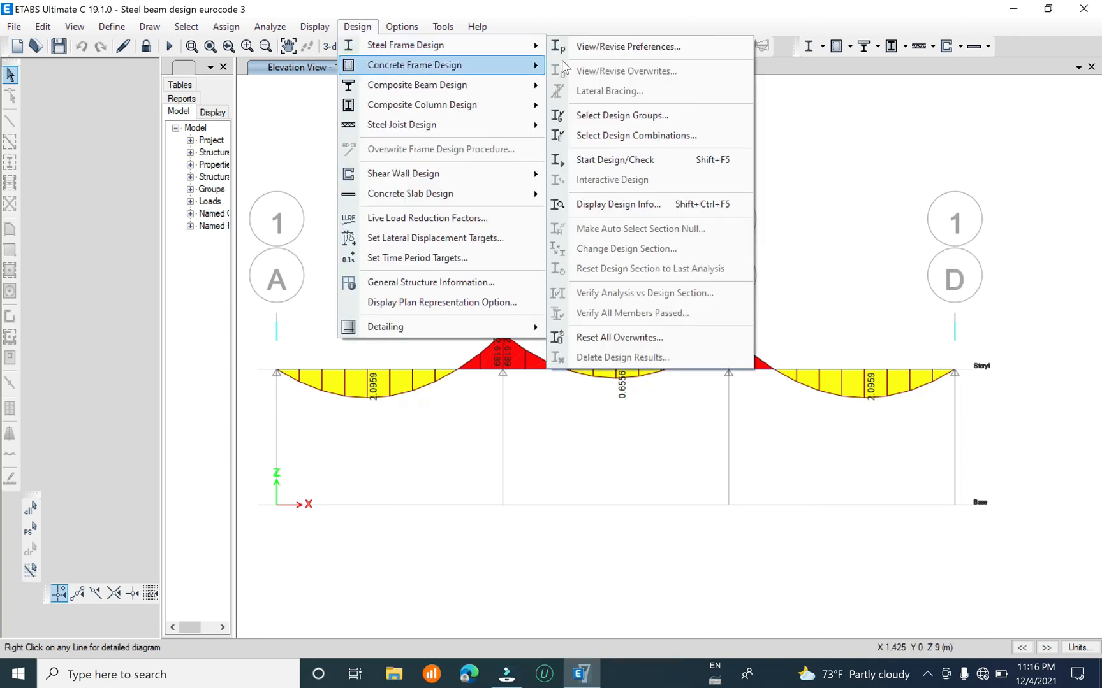
{"action": "left_click", "coordinate": [624, 45]}
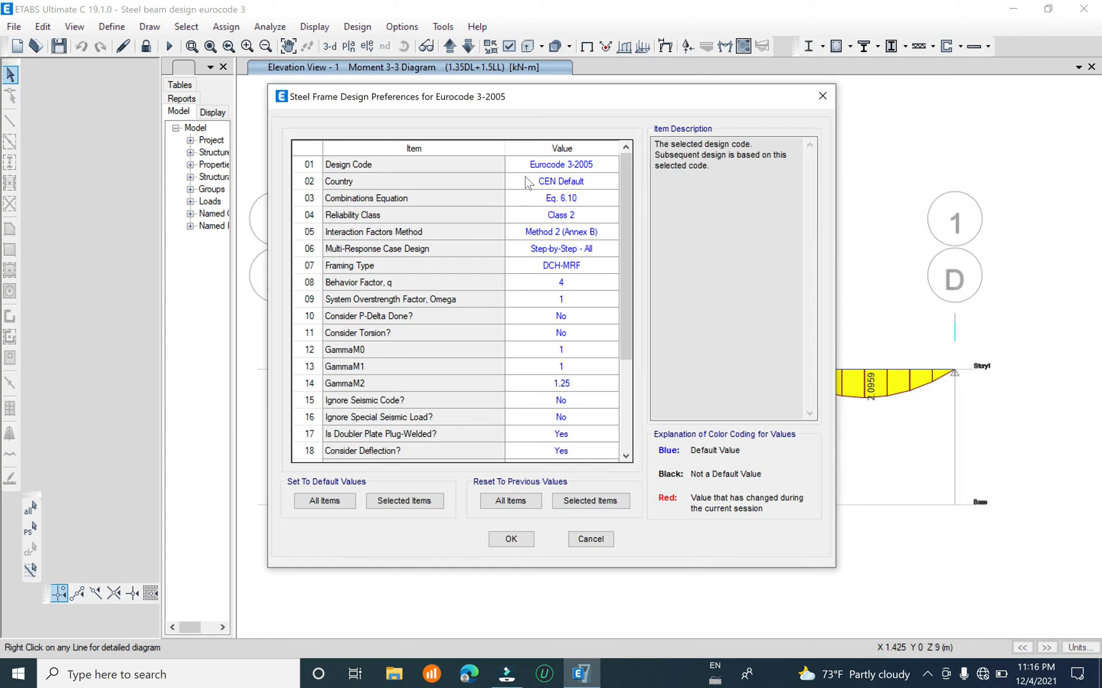
{"action": "left_click", "coordinate": [511, 539]}
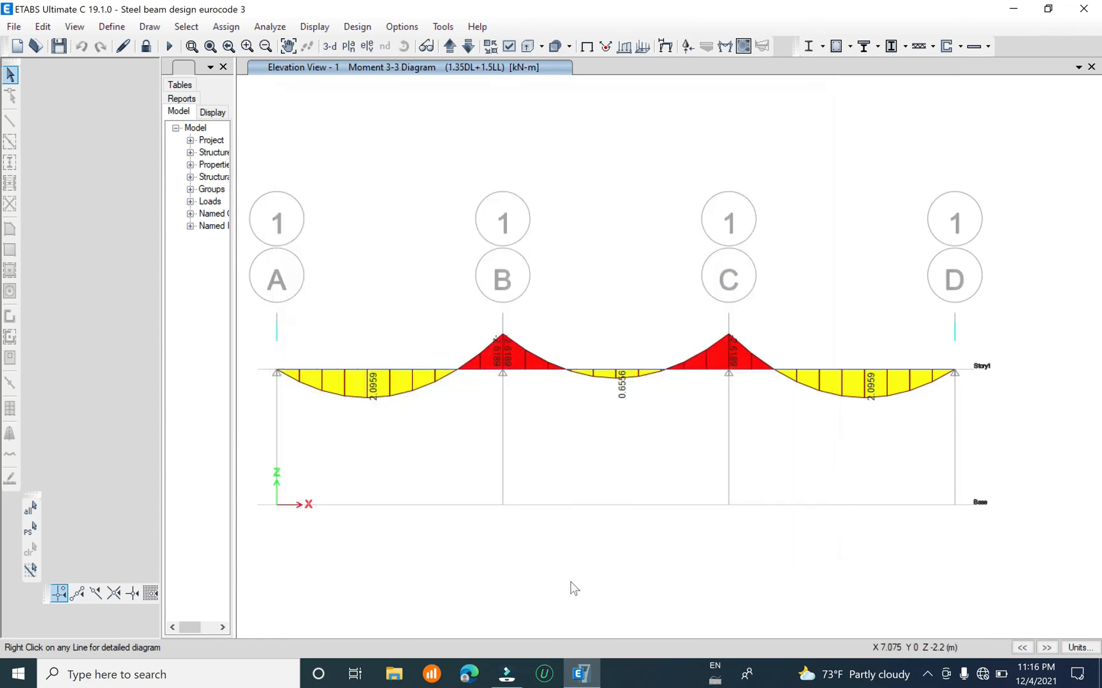
Add the group All to the steel frame design groups
{"action": "left_click", "coordinate": [357, 26]}
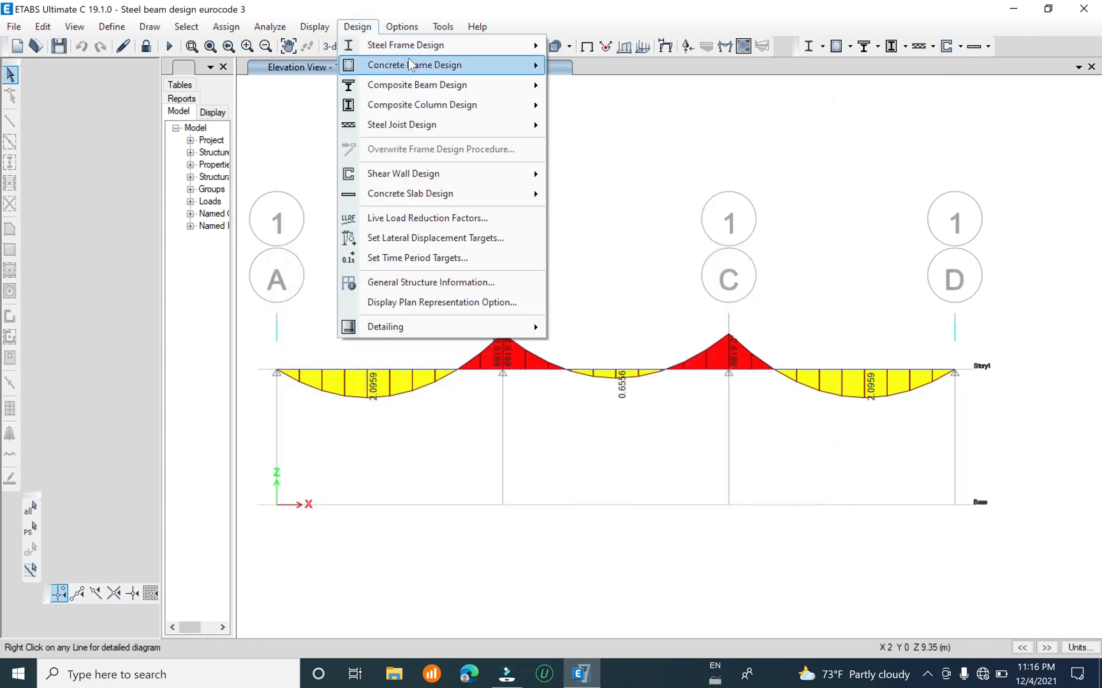
{"action": "mouse_move", "coordinate": [428, 48]}
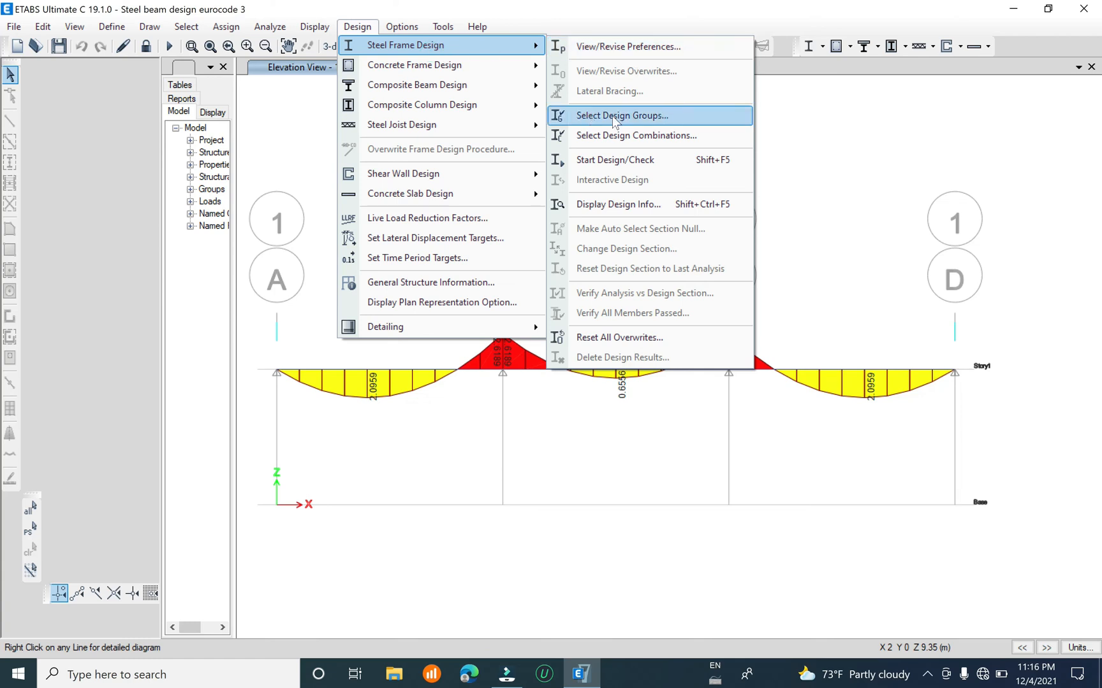
{"action": "left_click", "coordinate": [635, 123]}
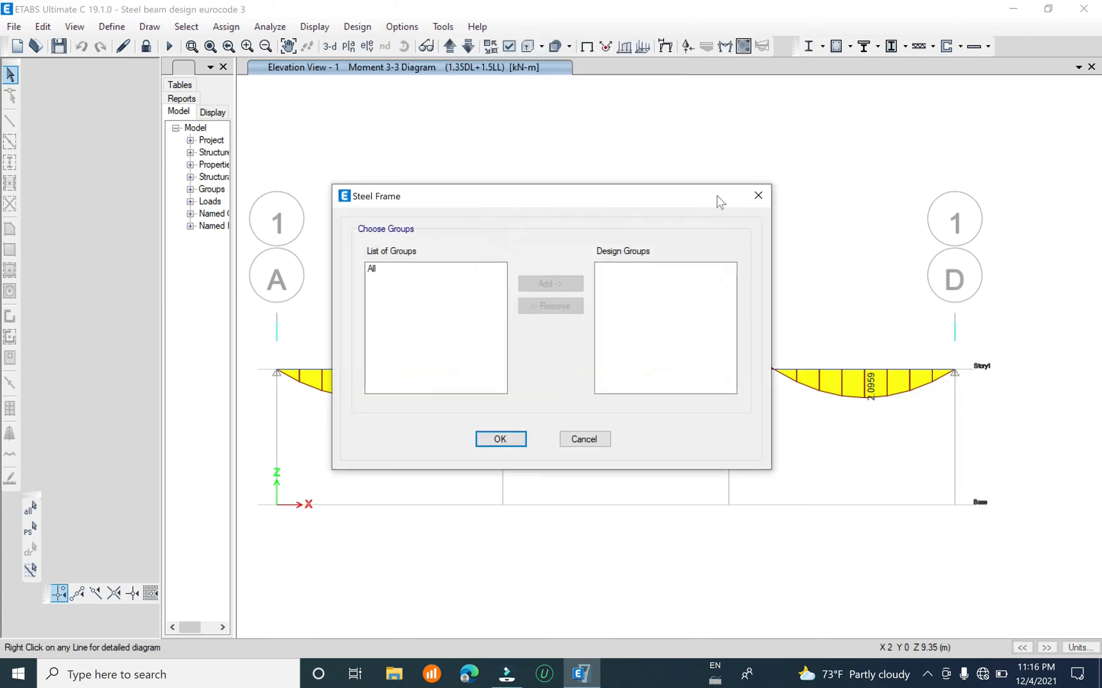
{"action": "left_click", "coordinate": [414, 268]}
{"action": "left_click", "coordinate": [552, 284]}
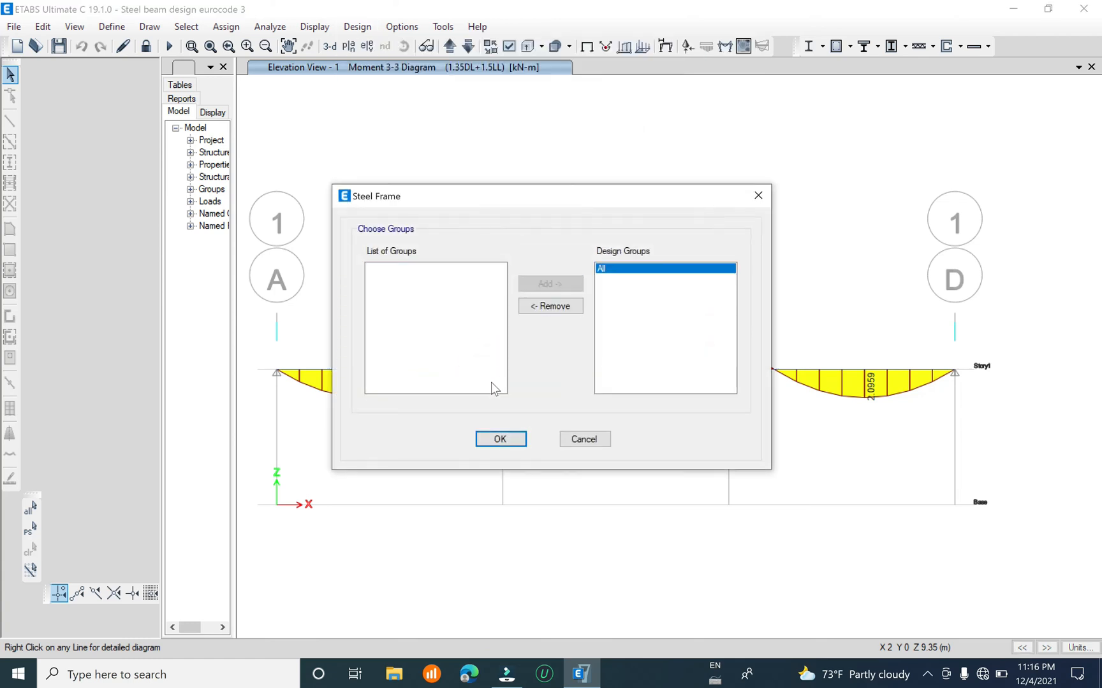
{"action": "left_click", "coordinate": [501, 439]}
Review the strength design combinations for steel frame design and accept 1.35DL and 1.35DL+1.5LL
{"action": "left_click", "coordinate": [357, 26]}
{"action": "mouse_move", "coordinate": [371, 47]}
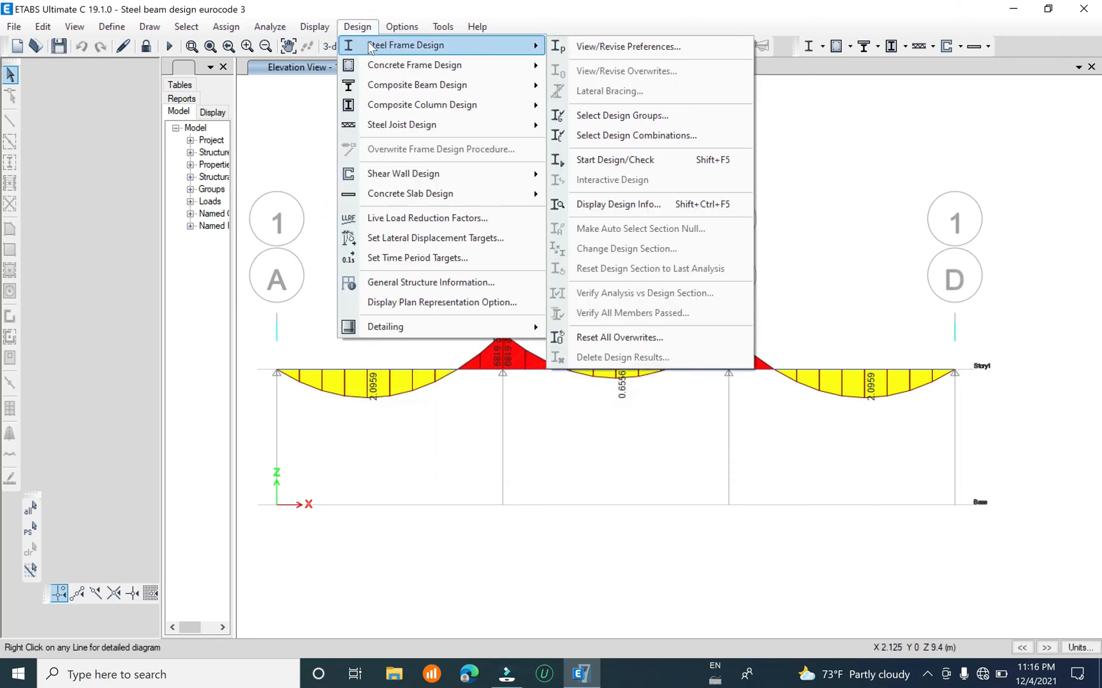
{"action": "left_click", "coordinate": [356, 26]}
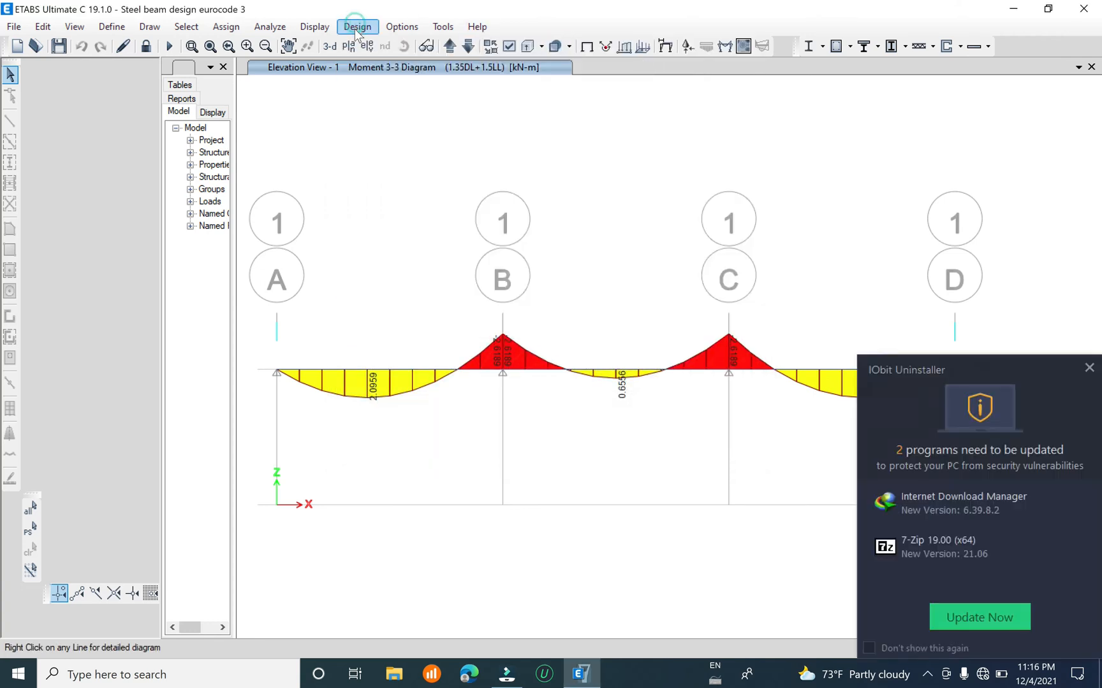
{"action": "left_click", "coordinate": [360, 26]}
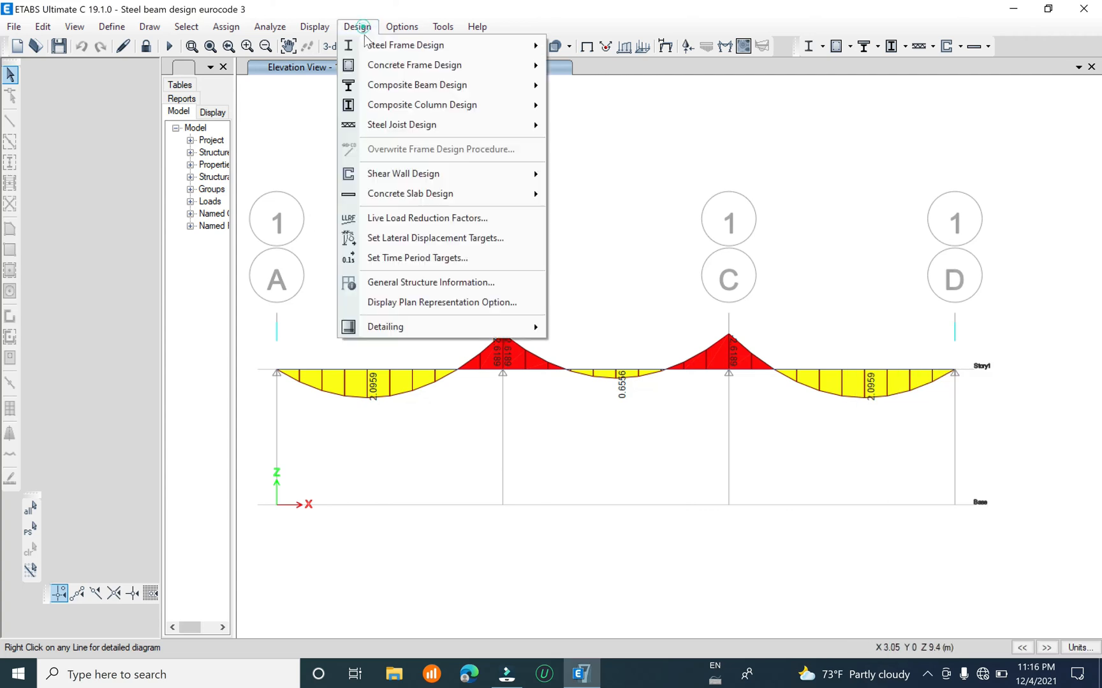
{"action": "mouse_move", "coordinate": [382, 46]}
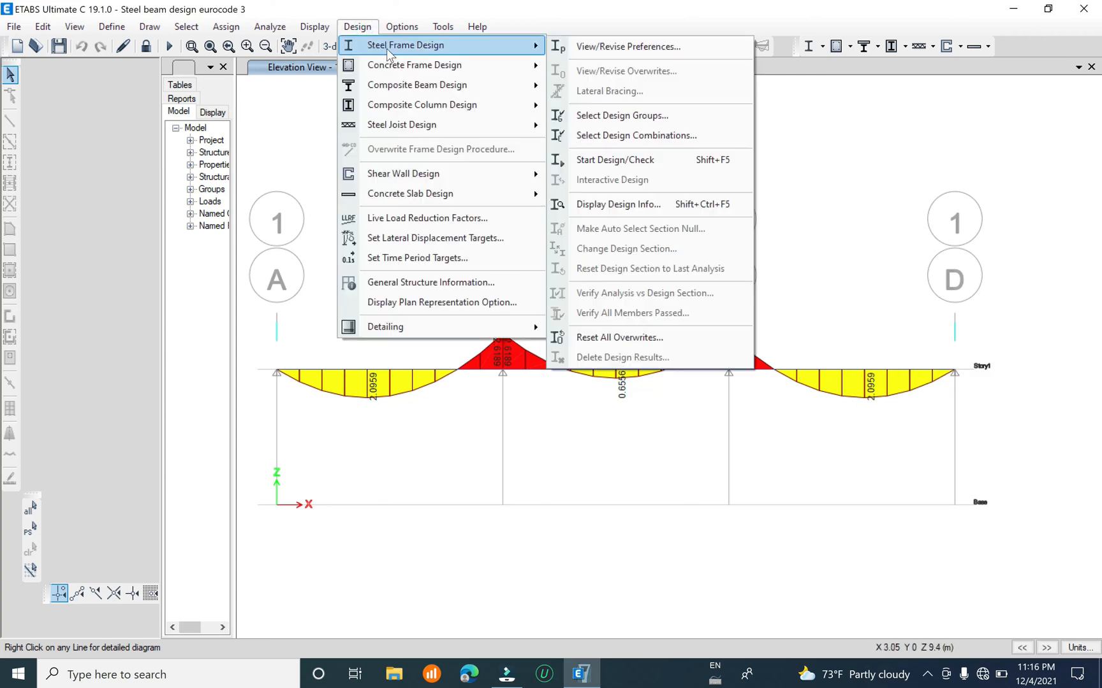
{"action": "left_click", "coordinate": [647, 136]}
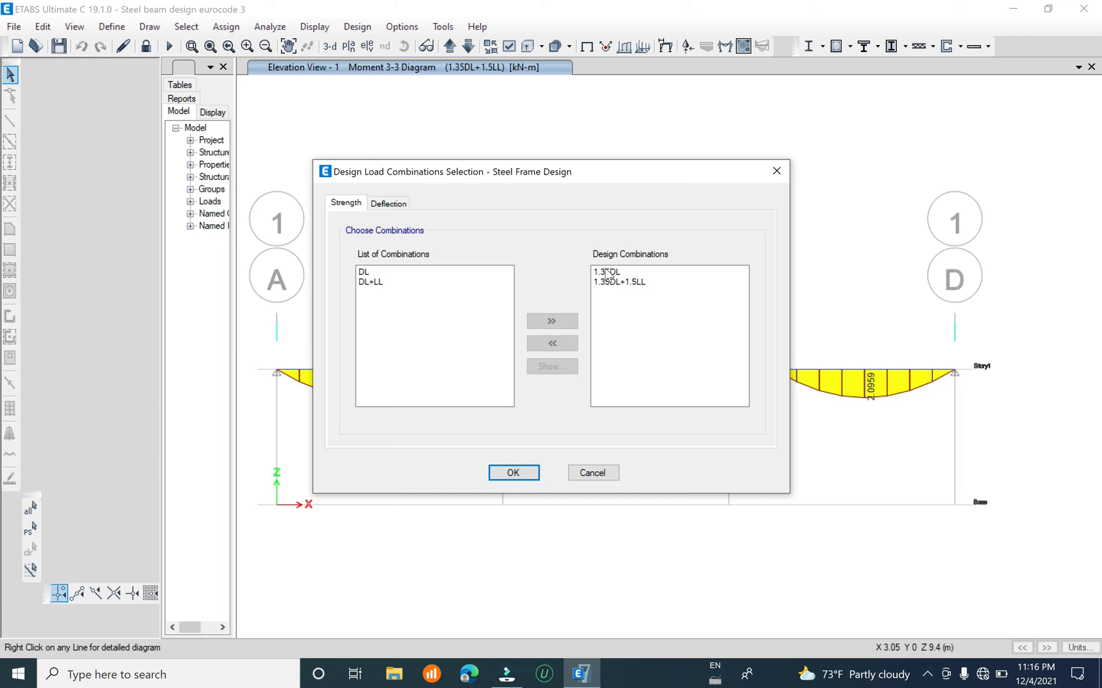
{"action": "left_click", "coordinate": [512, 473]}
Run the steel frame design check on the three-span beam
{"action": "left_click", "coordinate": [356, 26]}
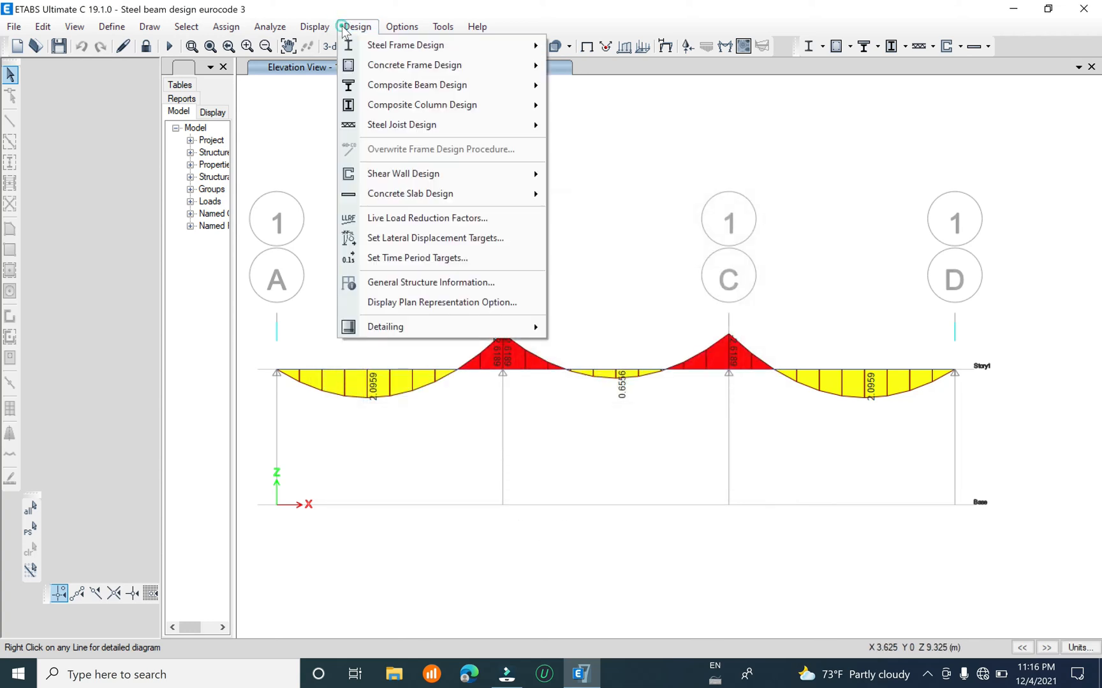
{"action": "mouse_move", "coordinate": [381, 47]}
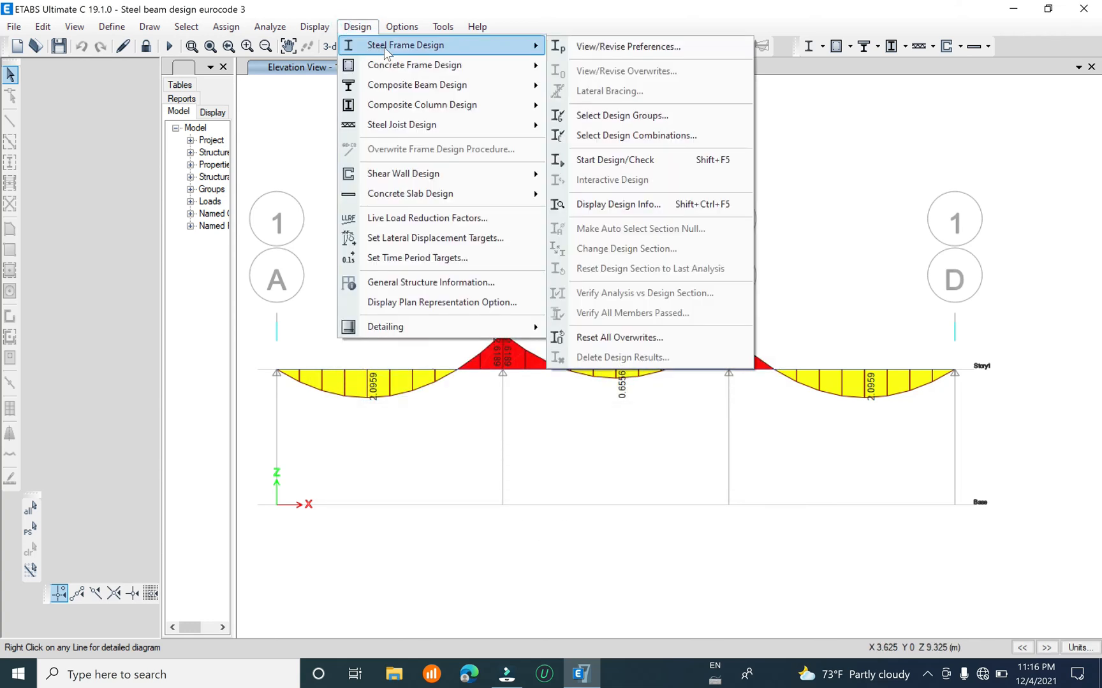
{"action": "left_click", "coordinate": [660, 163]}
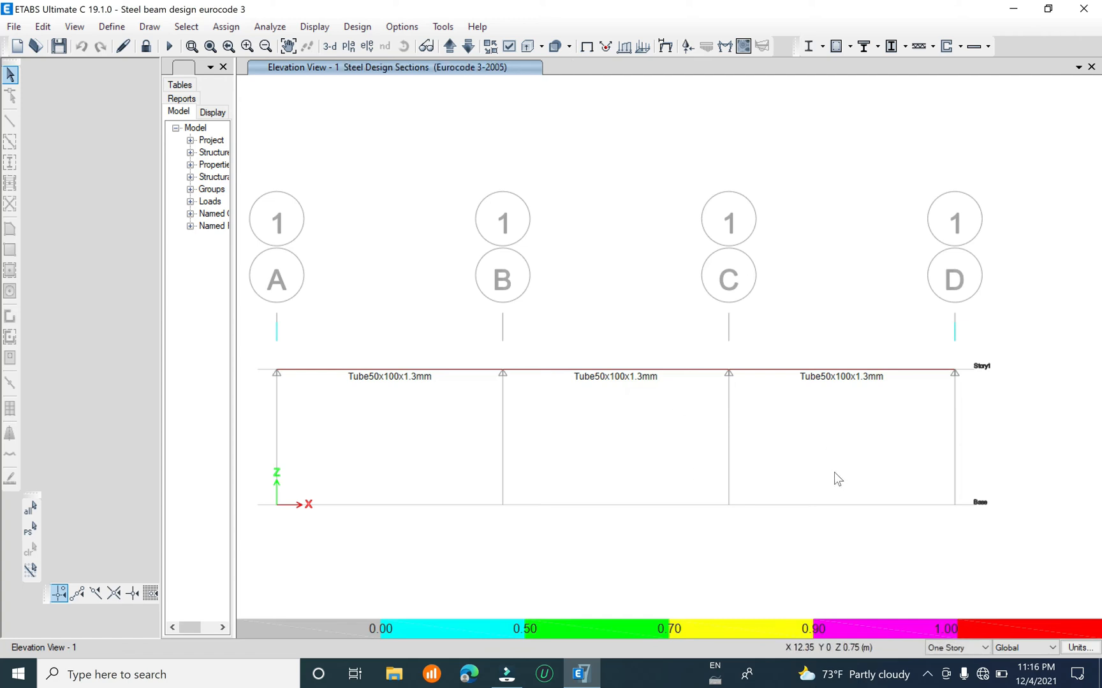
Inspect the steel stress check information for the middle span between grids B and C
{"action": "right_click", "coordinate": [636, 373]}
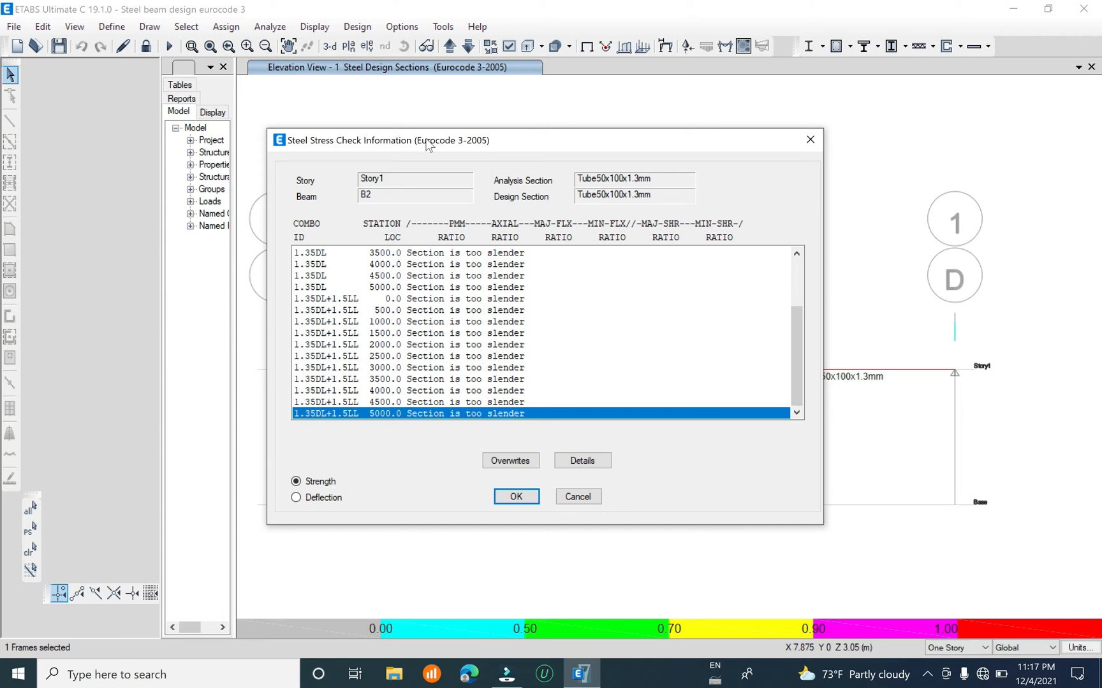
{"action": "left_click_drag", "start_coordinate": [445, 144], "coordinate": [690, 174]}
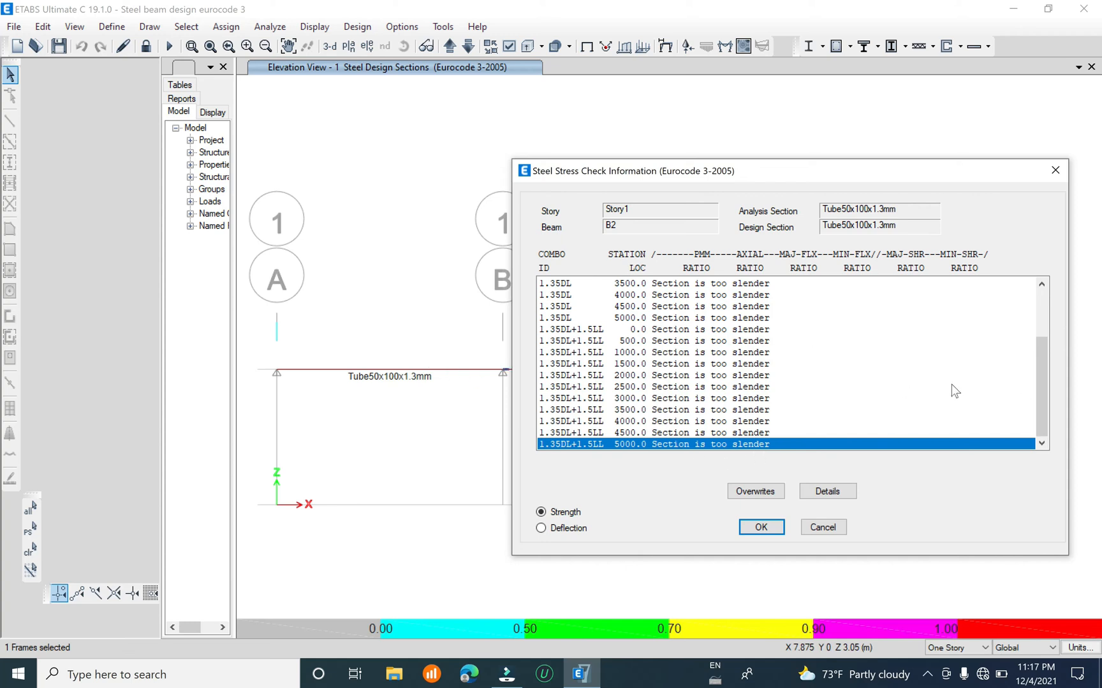
{"action": "left_click_drag", "start_coordinate": [1045, 395], "coordinate": [1016, 439]}
{"action": "left_click", "coordinate": [761, 528]}
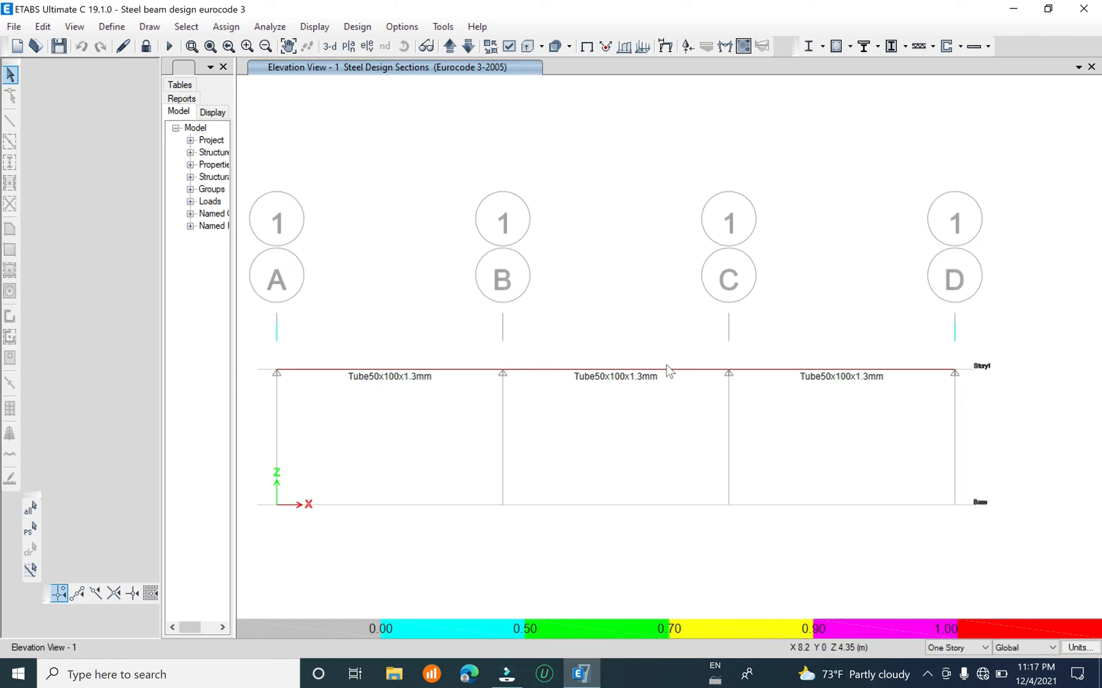
Save the model and launch Dlubal RFEM 5.25 from the desktop
{"action": "left_click", "coordinate": [15, 26]}
{"action": "left_click", "coordinate": [62, 114]}
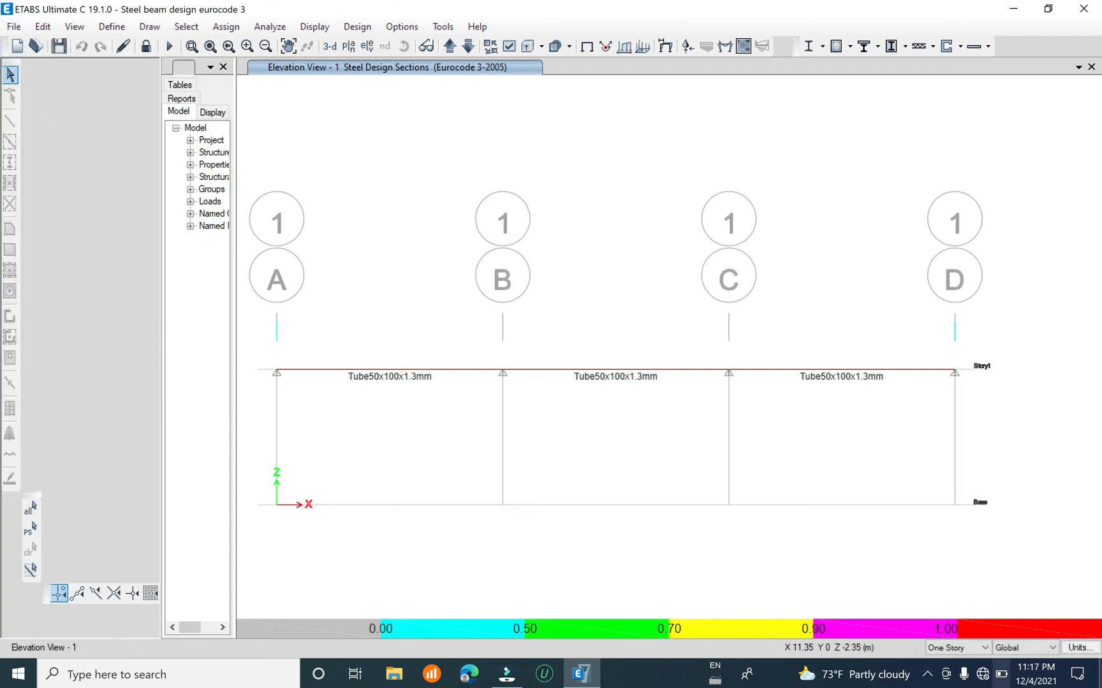
{"action": "left_click", "coordinate": [1100, 675]}
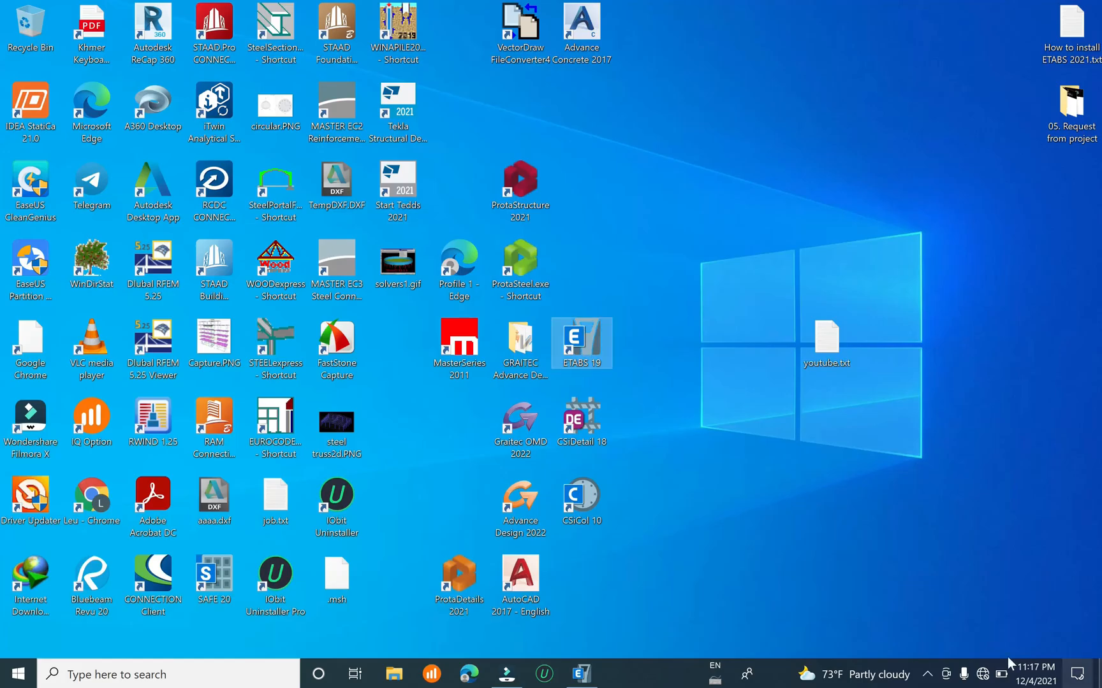
{"action": "right_click", "coordinate": [179, 279]}
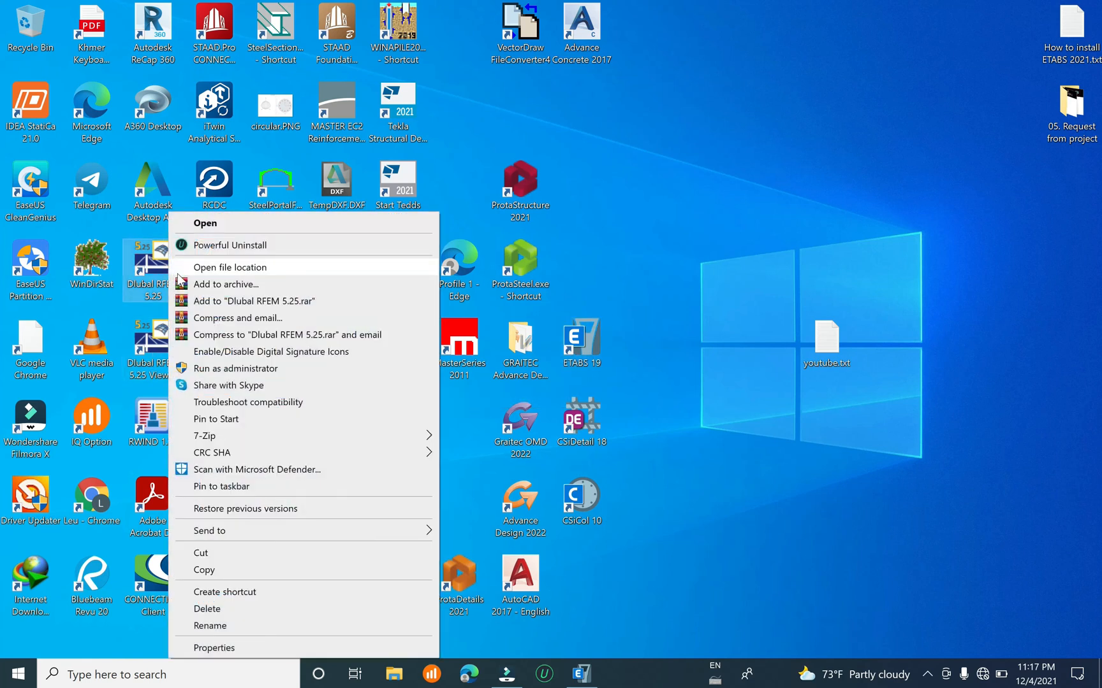
{"action": "left_click", "coordinate": [244, 224]}
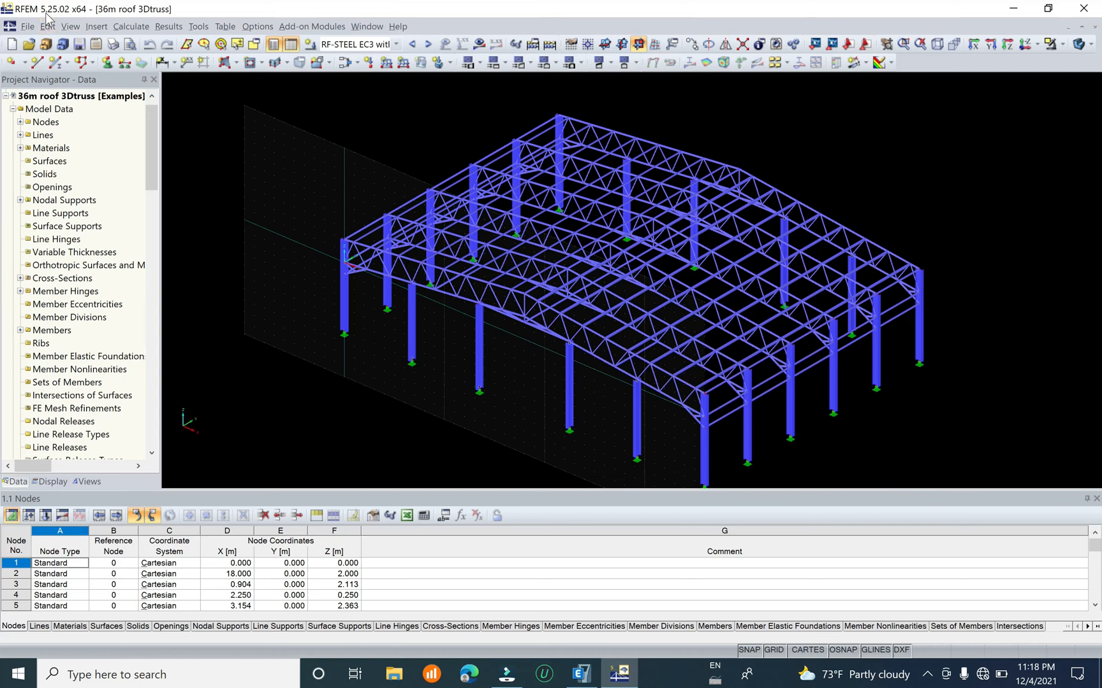
Create a 2D - XZ model named "2D steel rafter 5m length" with the global Z-axis upward, standard EN 1990 and national annex CEN
{"action": "left_click", "coordinate": [27, 26]}
{"action": "left_click", "coordinate": [27, 26]}
{"action": "key", "text": "ctrl+n"}
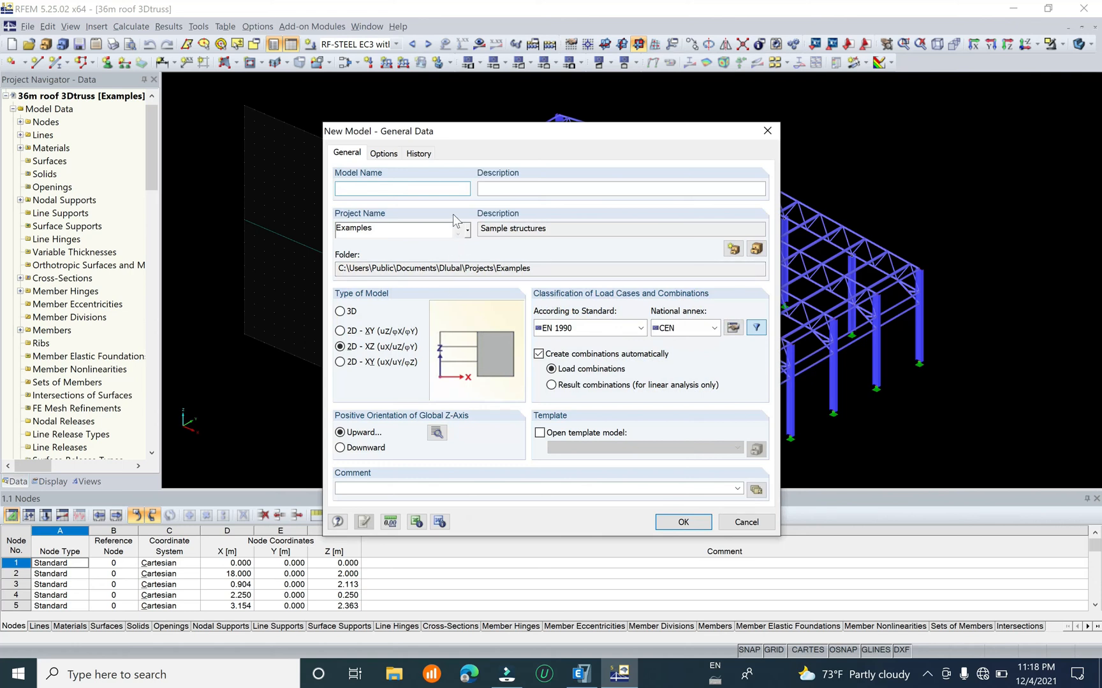
{"action": "type", "text": "2D steel rafter 5m length"}
{"action": "left_click", "coordinate": [340, 448]}
{"action": "left_click", "coordinate": [339, 432]}
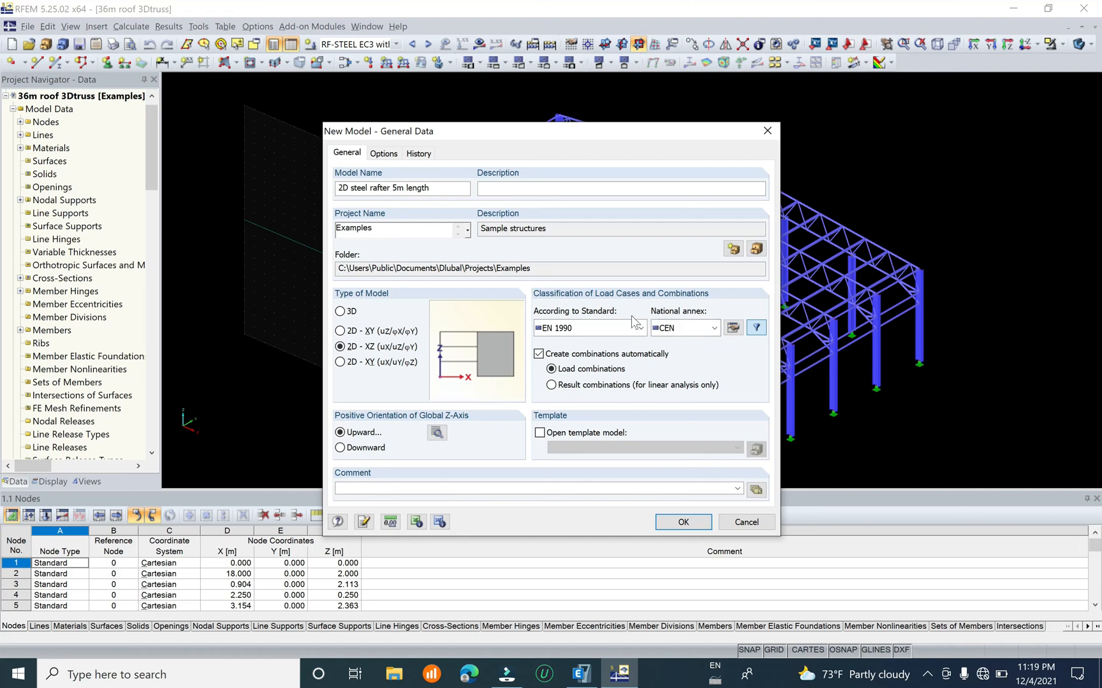
{"action": "left_click", "coordinate": [712, 329]}
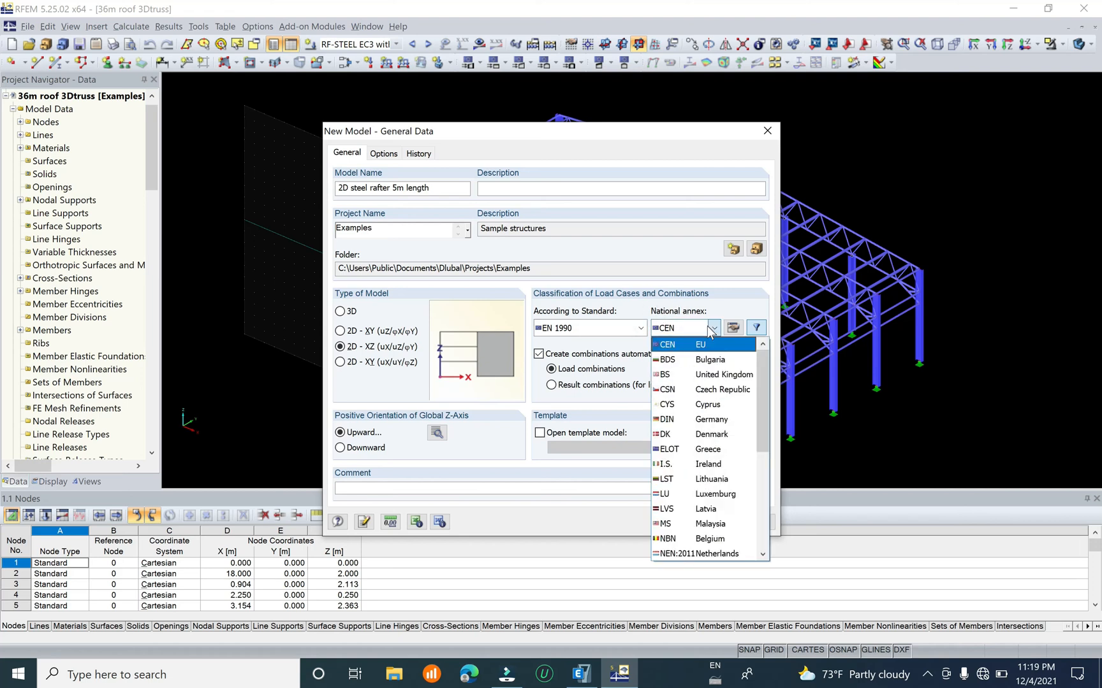
{"action": "left_click", "coordinate": [708, 326]}
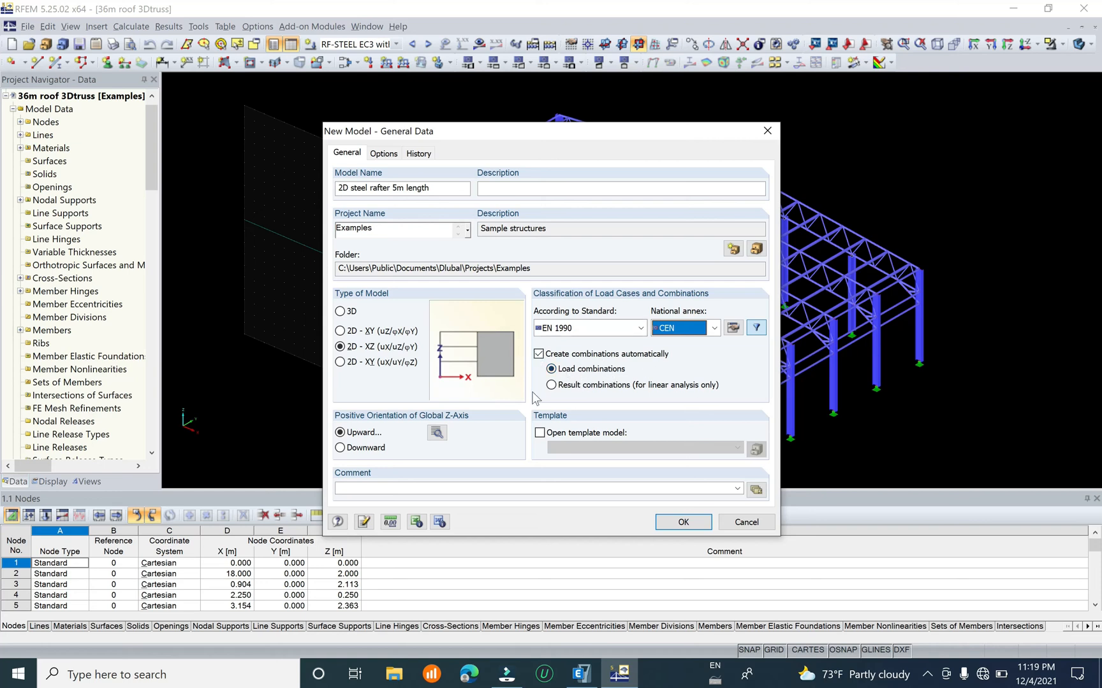
{"action": "left_click", "coordinate": [663, 529]}
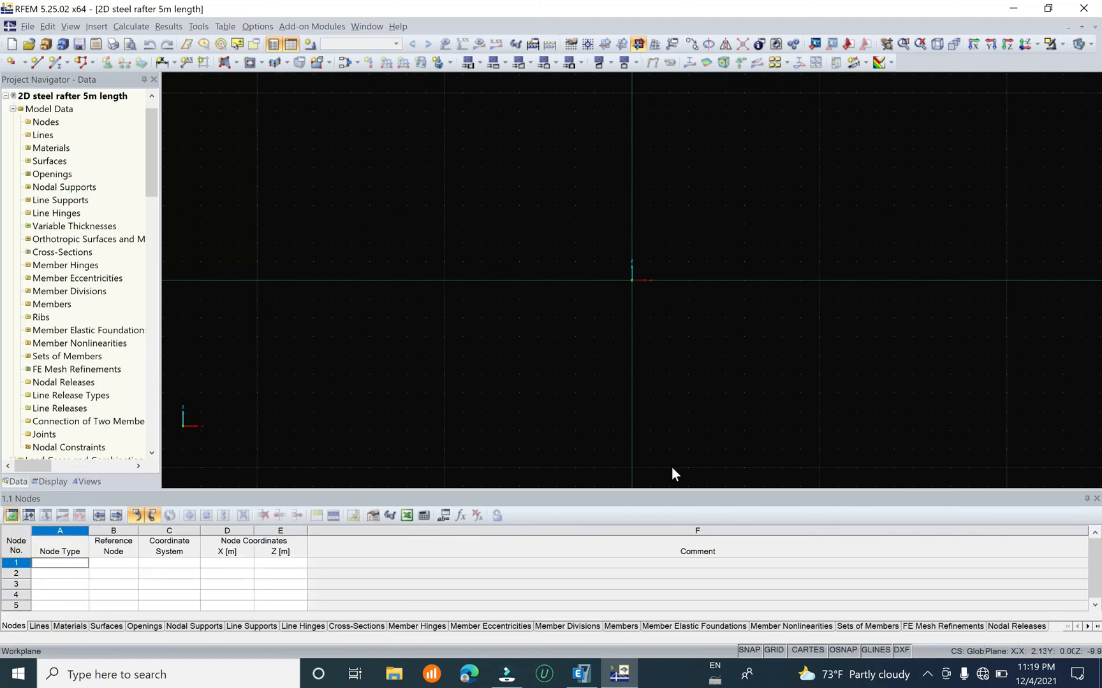
Start a new beam member and choose a parametric thin-walled rectangular hollow section as its start cross-section
{"action": "mouse_move", "coordinate": [675, 306]}
{"action": "middle_mouse_down"}
{"action": "mouse_move", "coordinate": [601, 330]}
{"action": "mouse_move", "coordinate": [408, 347]}
{"action": "middle_mouse_up"}
{"action": "scroll", "coordinate": [407, 347], "scroll_direction": "up", "scroll_amount": 4}
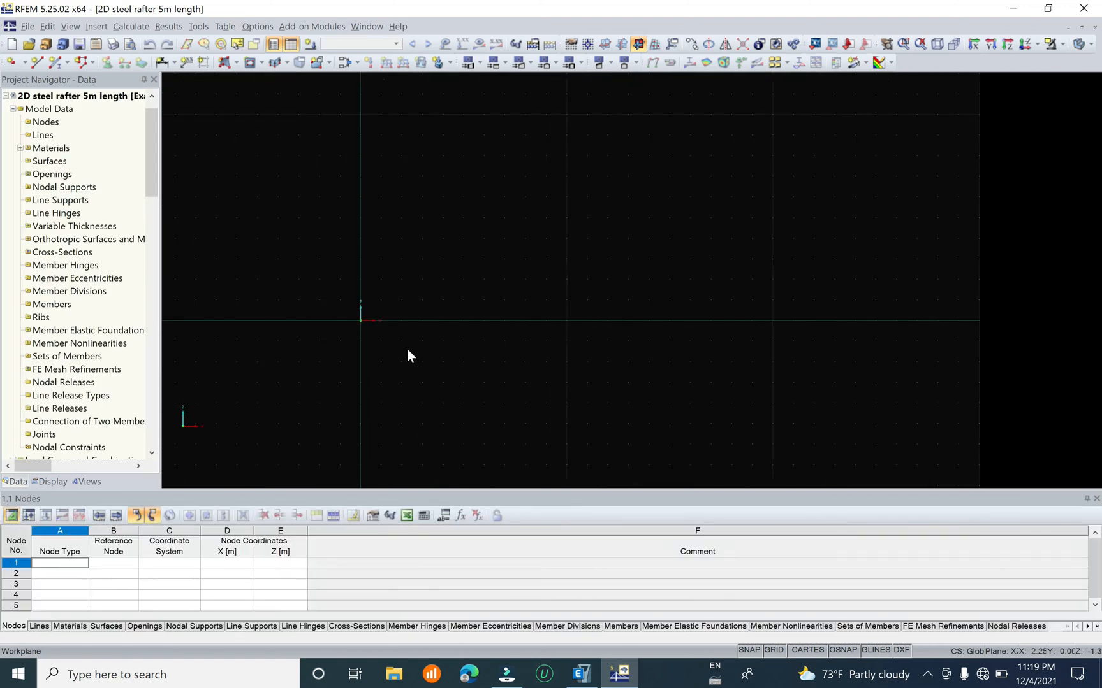
{"action": "scroll", "coordinate": [443, 324], "scroll_direction": "up", "scroll_amount": 2}
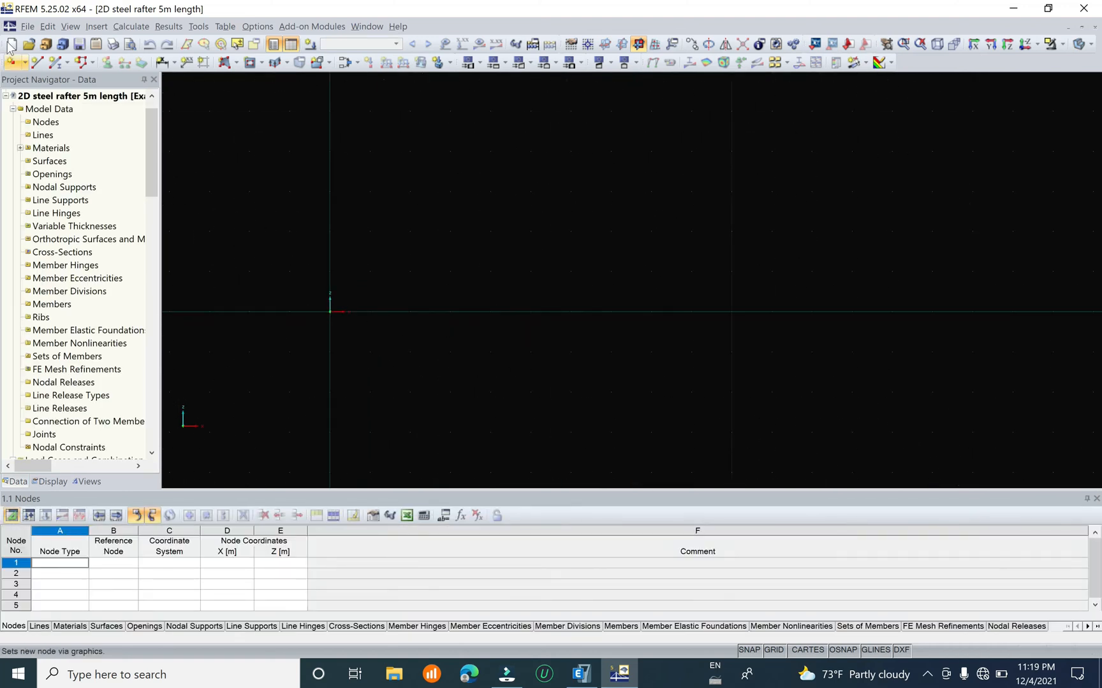
{"action": "left_click", "coordinate": [68, 62]}
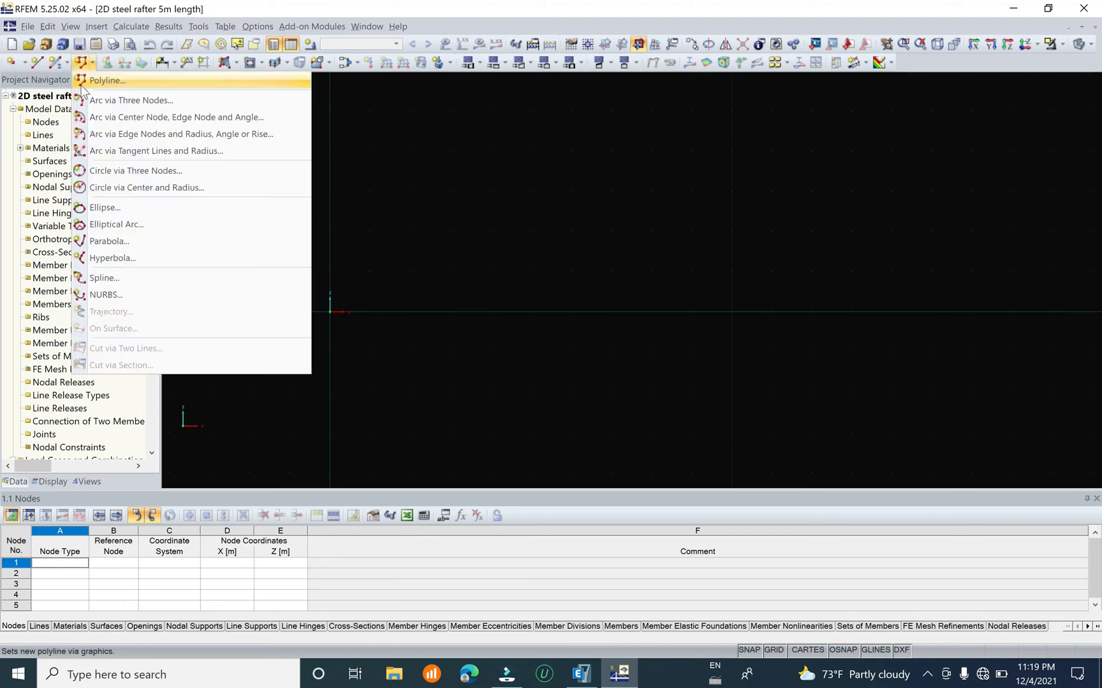
{"action": "left_click", "coordinate": [76, 81]}
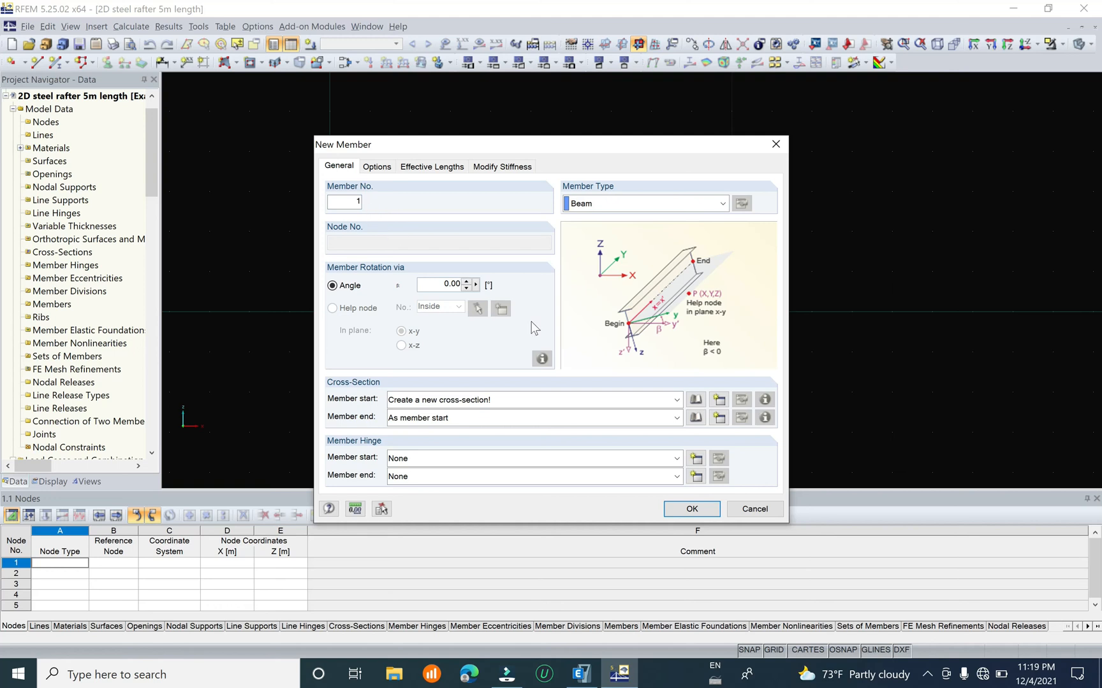
{"action": "left_click", "coordinate": [697, 401]}
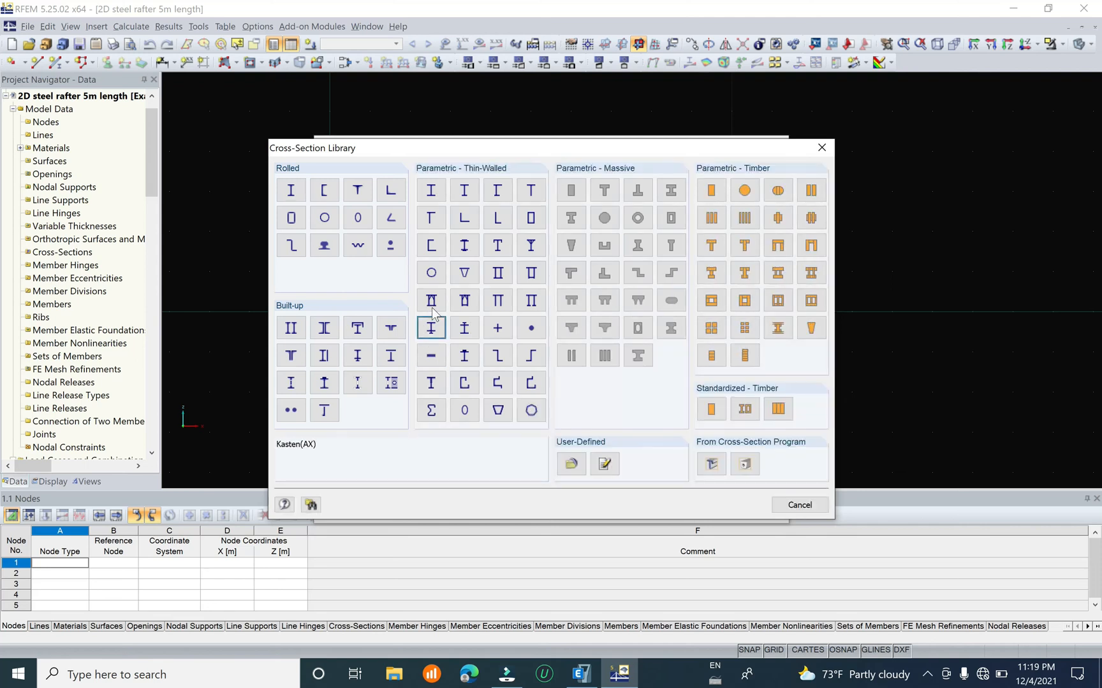
{"action": "left_click", "coordinate": [533, 218]}
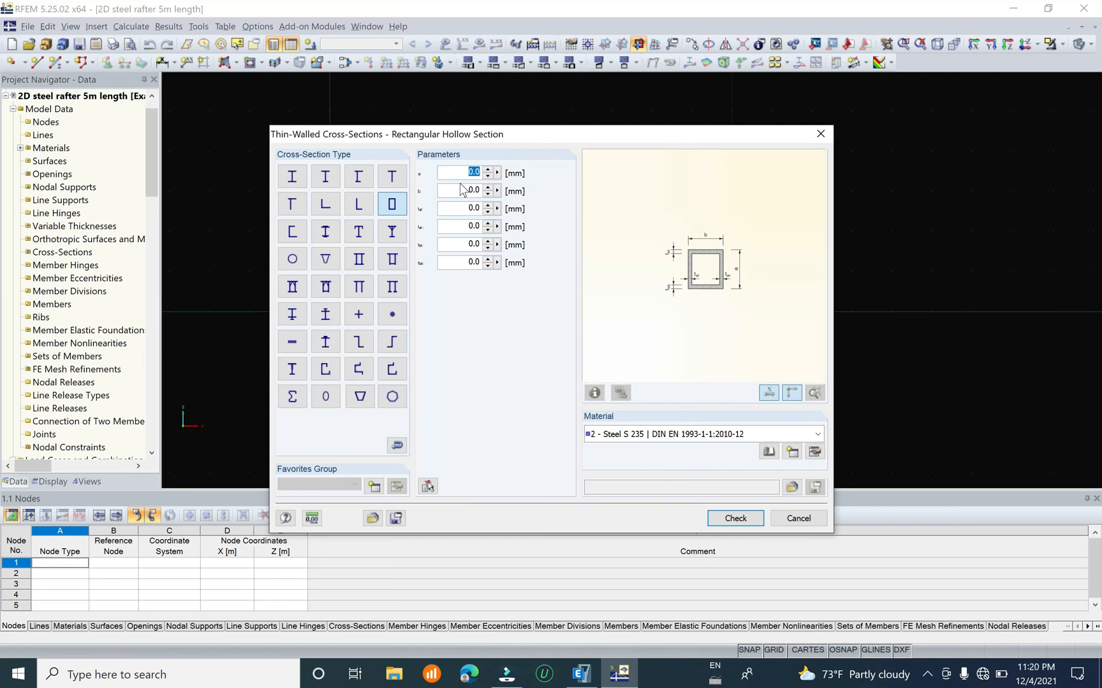
Define the hollow section with height 100 mm, width 50 mm and all four wall thicknesses 1.3 mm, and accept it
{"action": "type", "text": "100"}
{"action": "key", "text": "Tab"}
{"action": "type", "text": "50"}
{"action": "key", "text": "Tab"}
{"action": "type", "text": "1.3"}
{"action": "key", "text": "Tab"}
{"action": "type", "text": "1"}
{"action": "double_click", "coordinate": [472, 244]}
{"action": "type", "text": "1.31.3"}
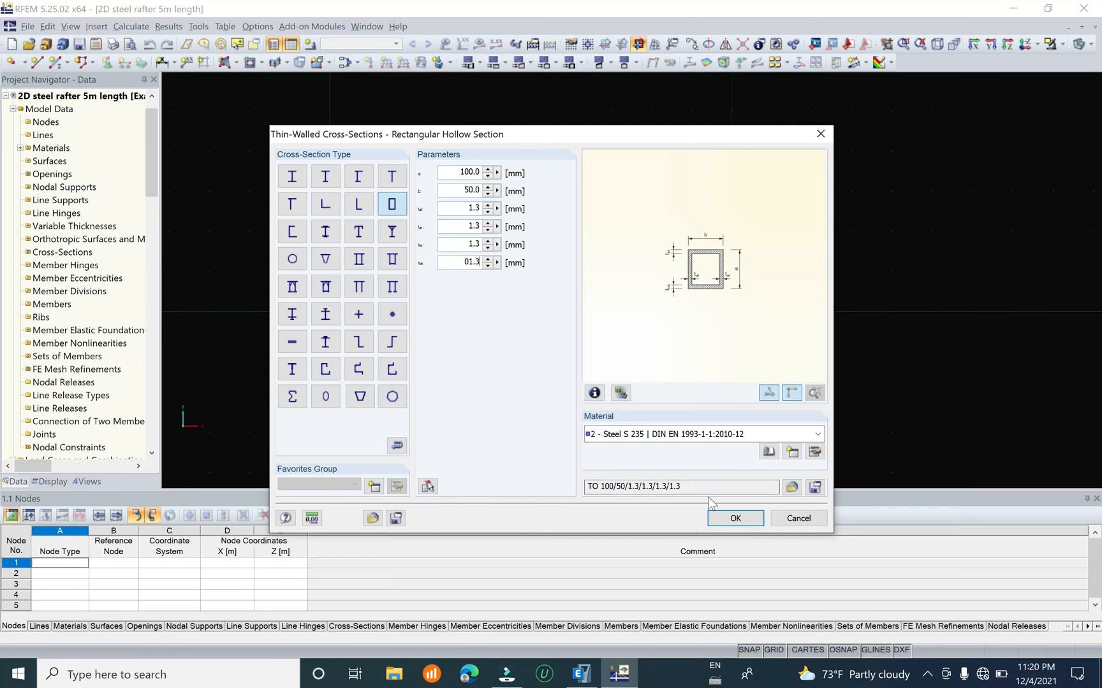
{"action": "left_click", "coordinate": [733, 518]}
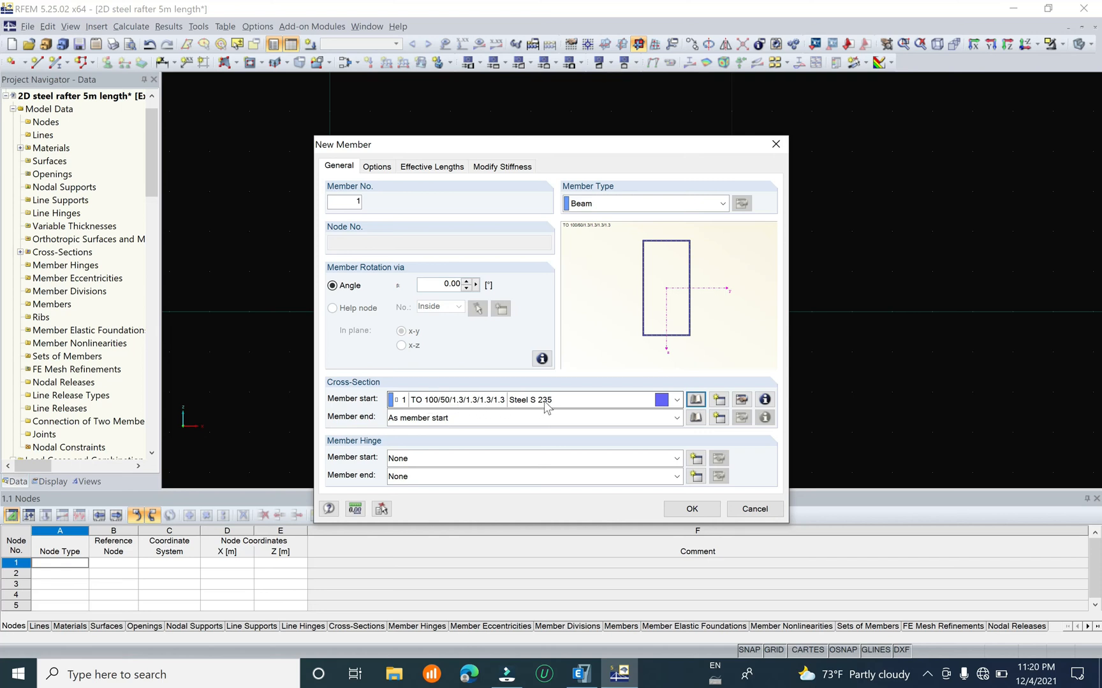
Draw three consecutive 5 m members along the X axis from the origin to X = 15 m, comparing with the ETABS elevation
{"action": "left_click", "coordinate": [692, 509]}
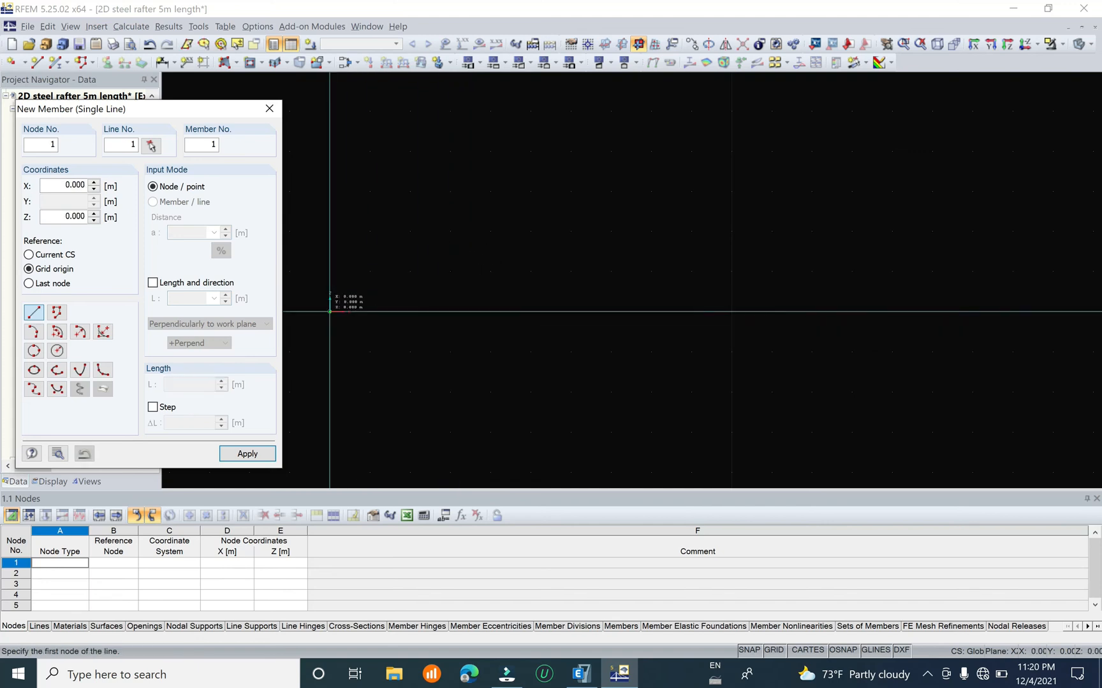
{"action": "left_click", "coordinate": [330, 311]}
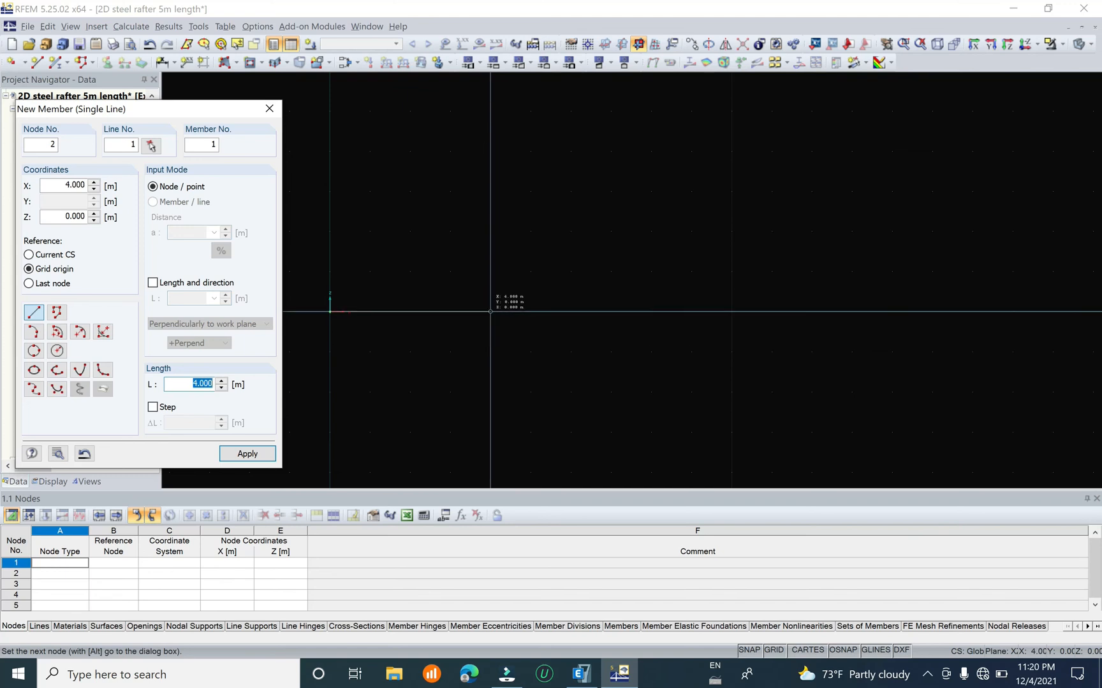
{"action": "key", "text": "Return"}
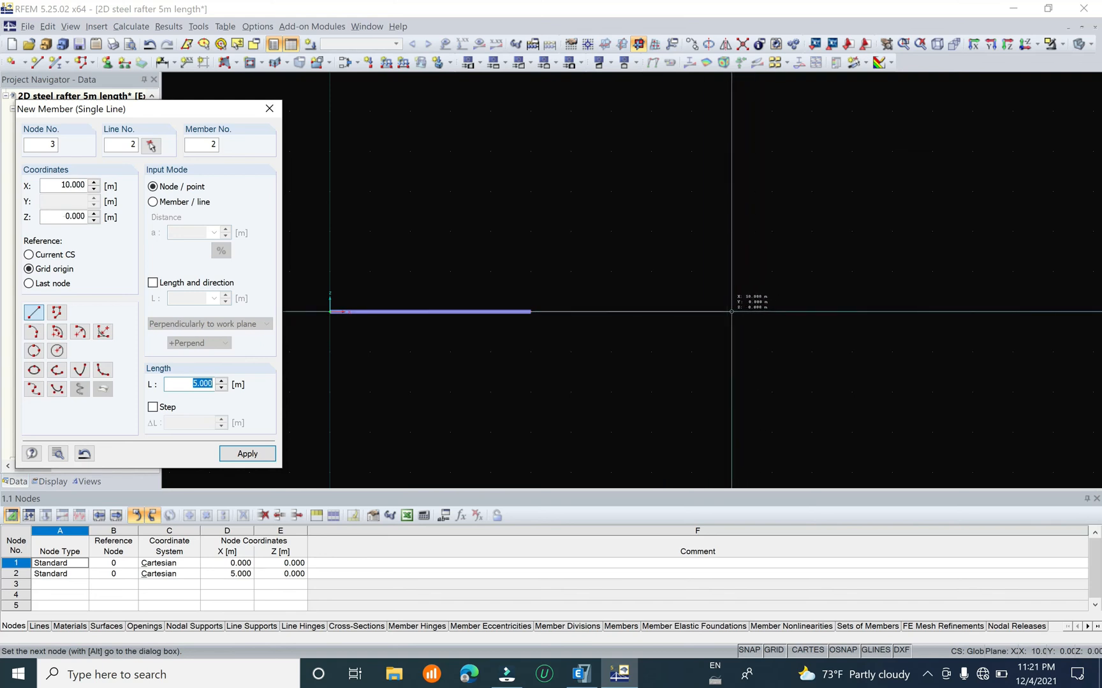
{"action": "left_click", "coordinate": [732, 312]}
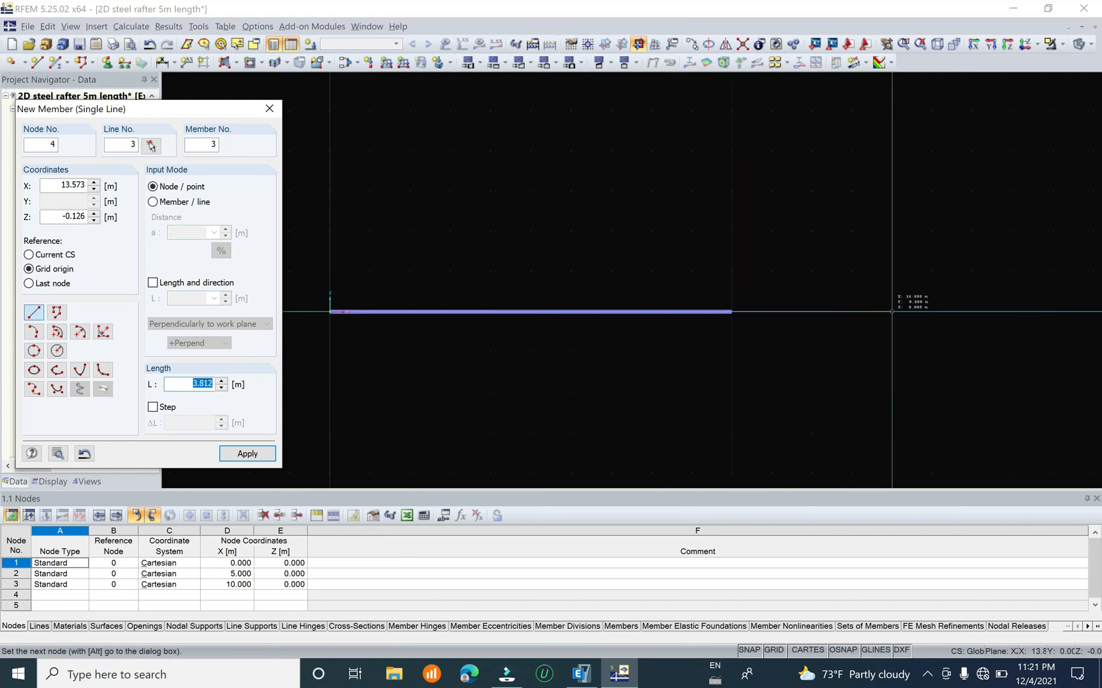
{"action": "left_click", "coordinate": [932, 312]}
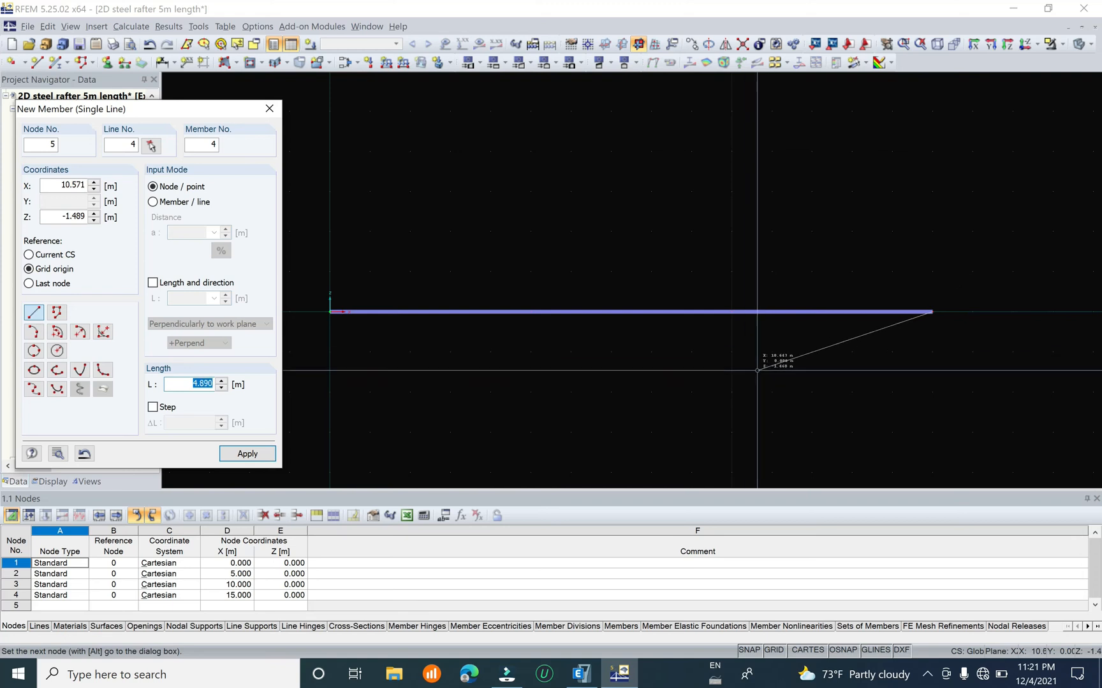
{"action": "left_click", "coordinate": [581, 674]}
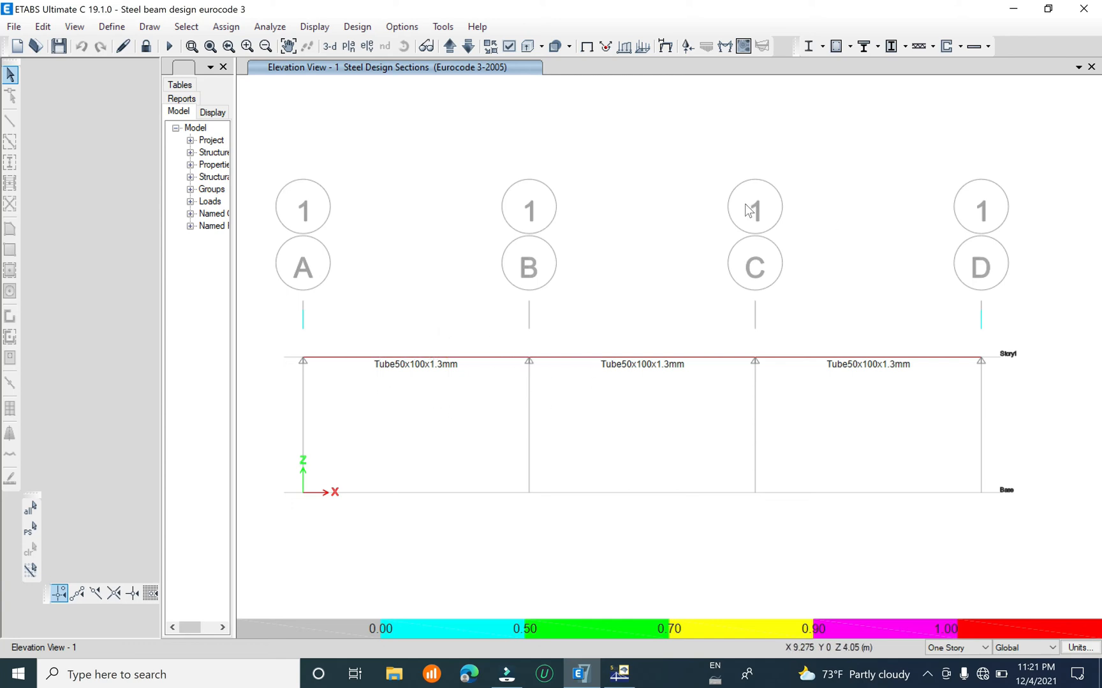
{"action": "key", "text": "alt+Tab"}
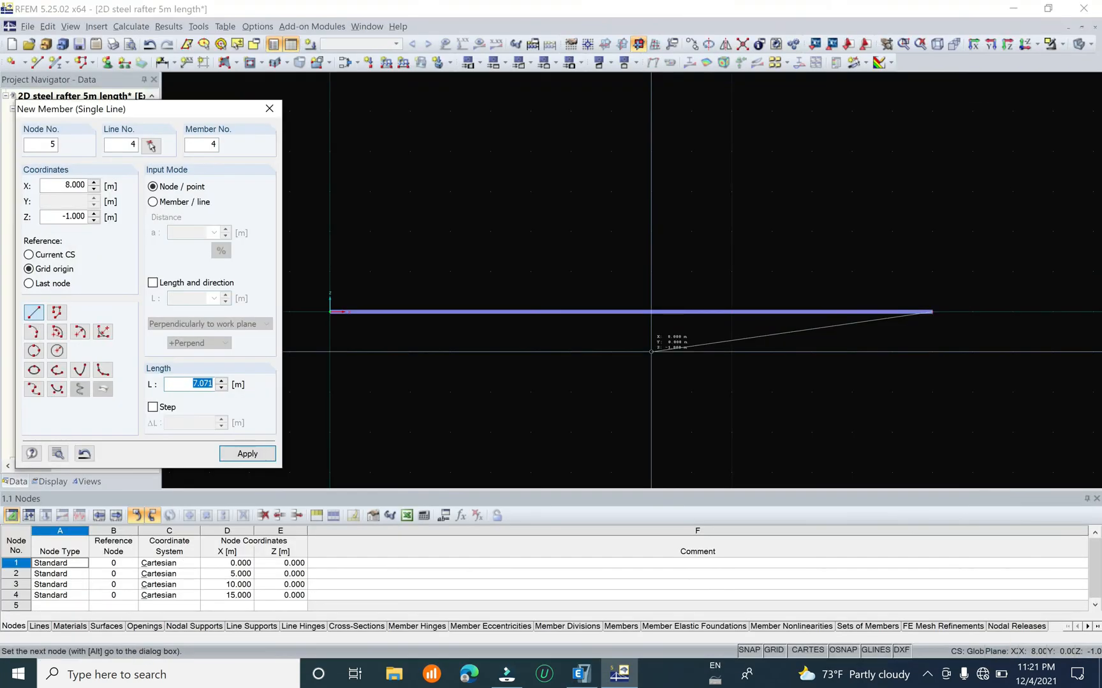
{"action": "key", "text": "Escape"}
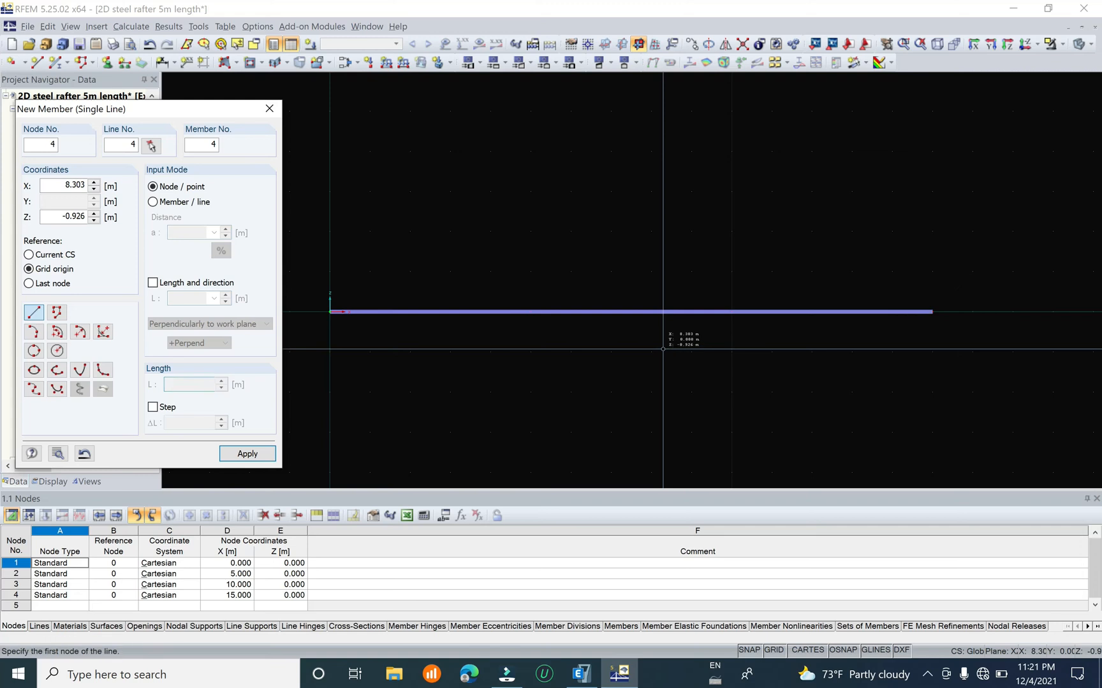
{"action": "left_click", "coordinate": [269, 108]}
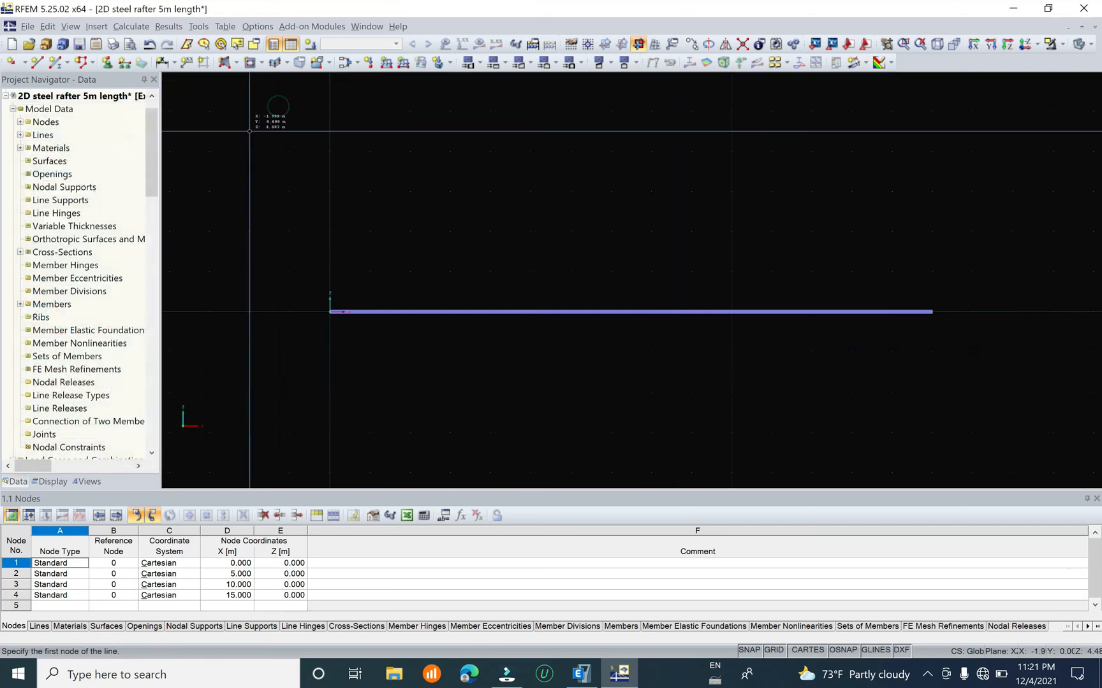
Assign hinged nodal supports to all four nodes of the beam
{"action": "left_click", "coordinate": [107, 61]}
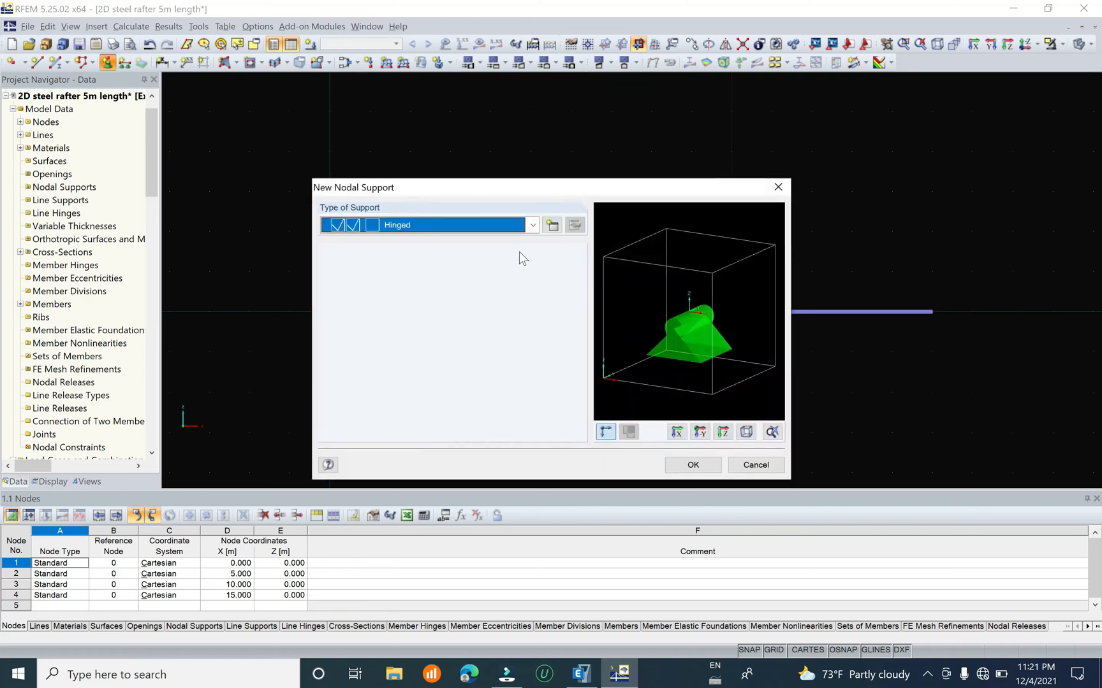
{"action": "left_click", "coordinate": [693, 465]}
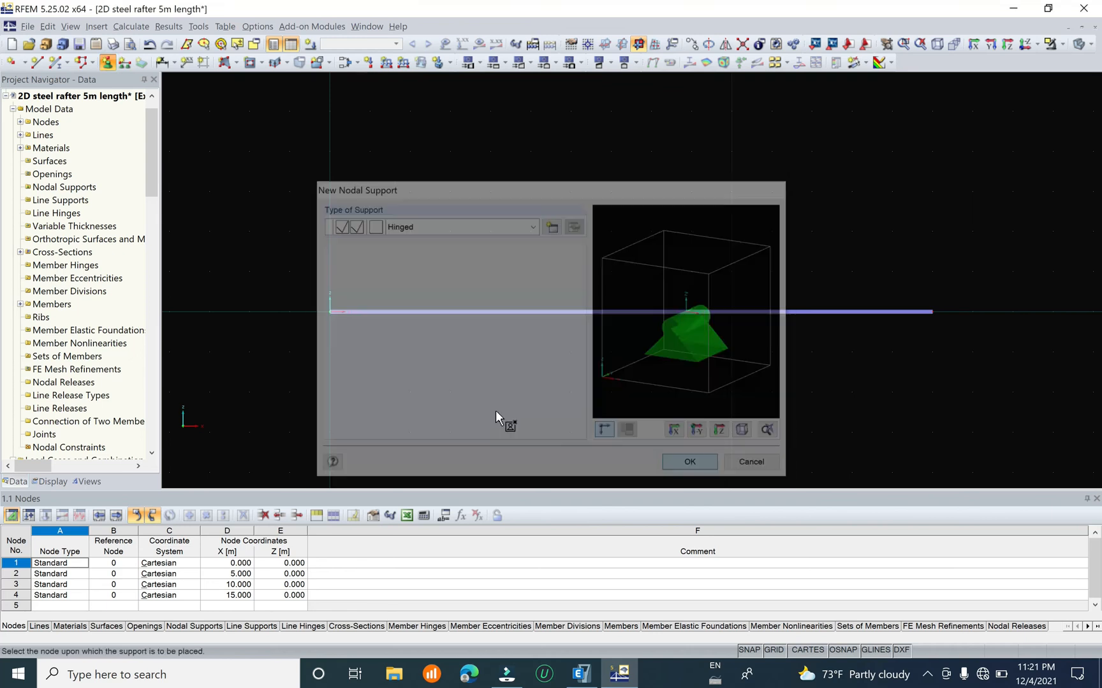
{"action": "left_click_drag", "start_coordinate": [290, 270], "coordinate": [425, 415]}
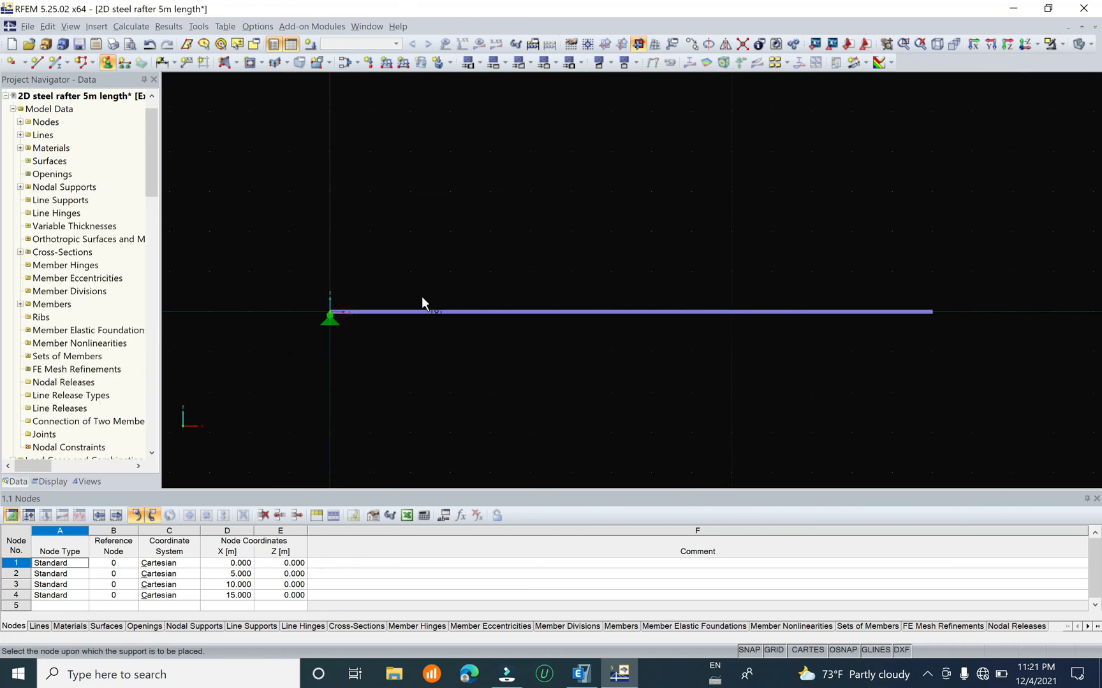
{"action": "left_click_drag", "start_coordinate": [462, 251], "coordinate": [666, 383]}
{"action": "left_click_drag", "start_coordinate": [667, 256], "coordinate": [806, 382]}
{"action": "left_click_drag", "start_coordinate": [809, 247], "coordinate": [1001, 369]}
{"action": "key", "text": "Escape"}
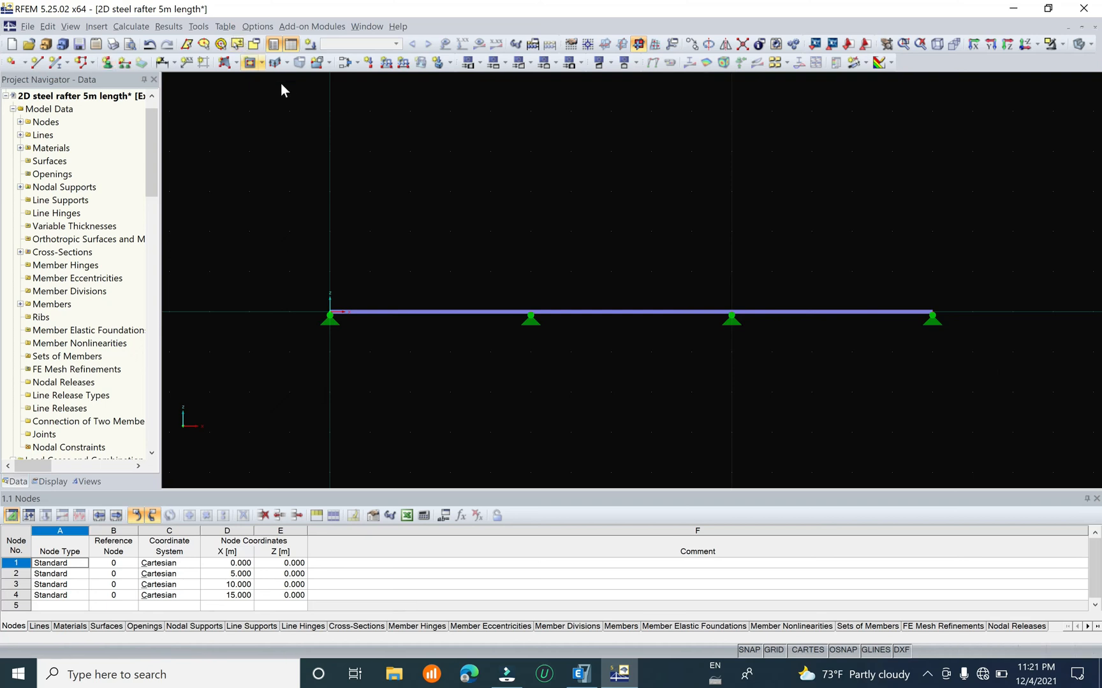
Describe load case LC1 as Self-weight and add LC2 as Imposed load, Category A: domestic, residential areas
{"action": "left_click", "coordinate": [291, 44]}
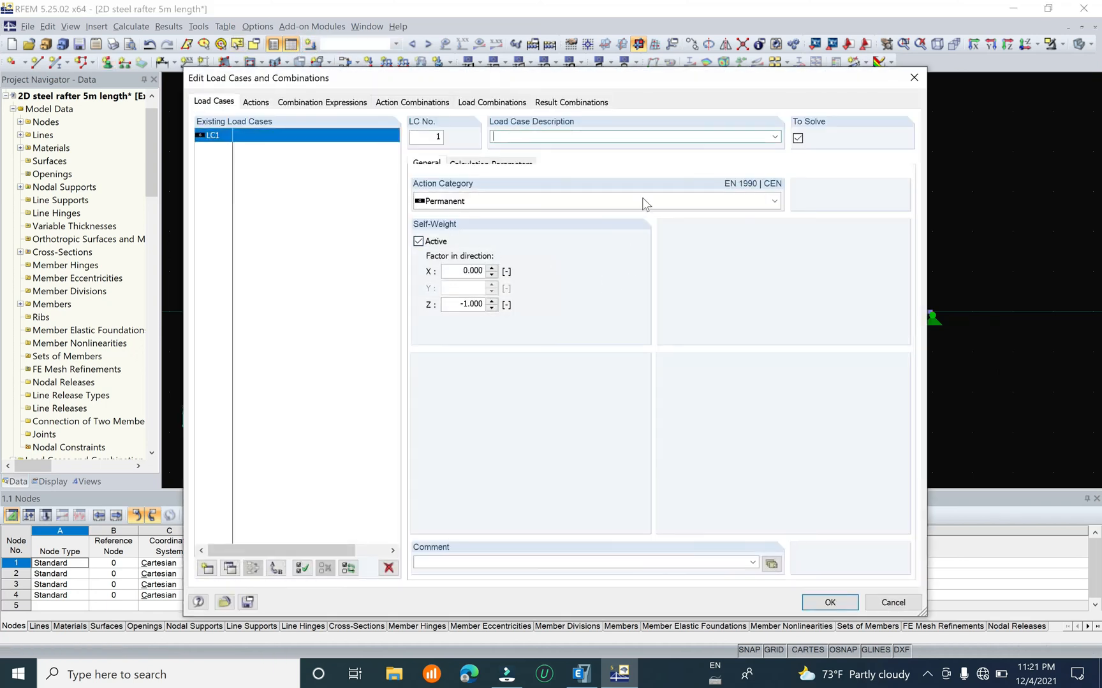
{"action": "left_click", "coordinate": [774, 137]}
{"action": "left_click", "coordinate": [657, 149]}
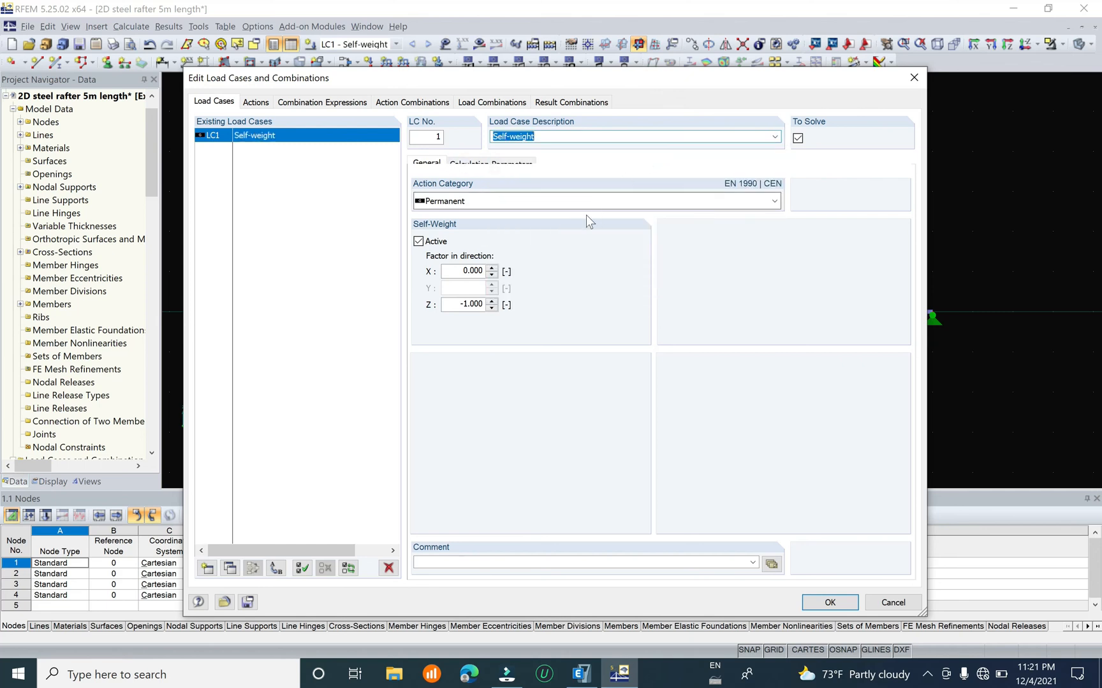
{"action": "left_click", "coordinate": [206, 568]}
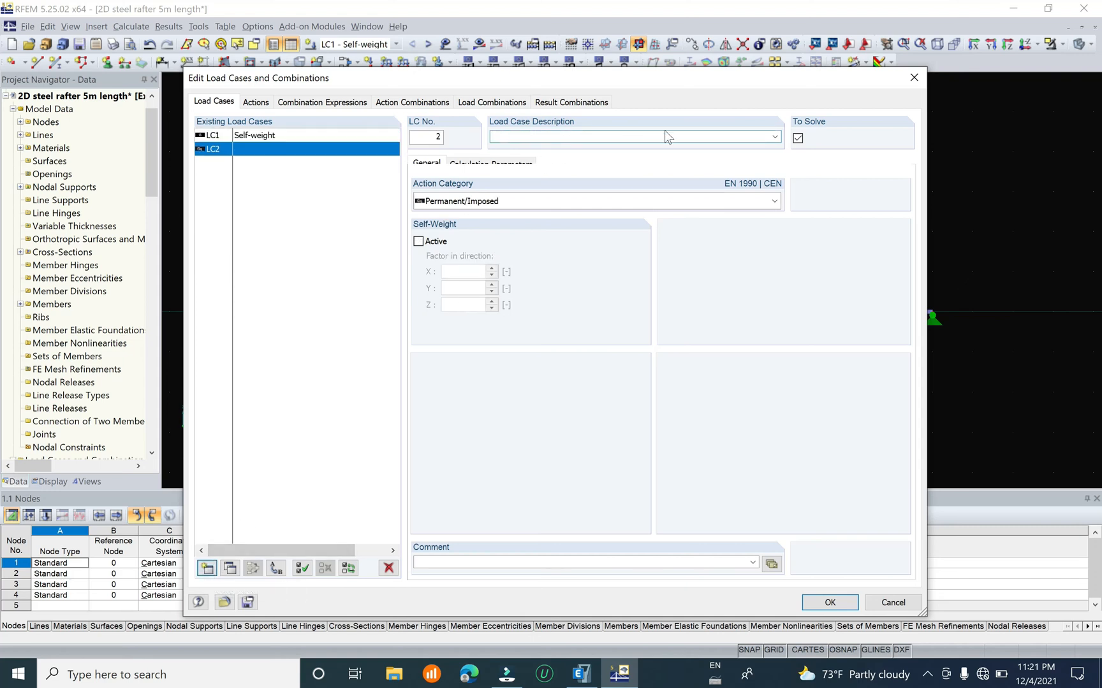
{"action": "left_click", "coordinate": [774, 137]}
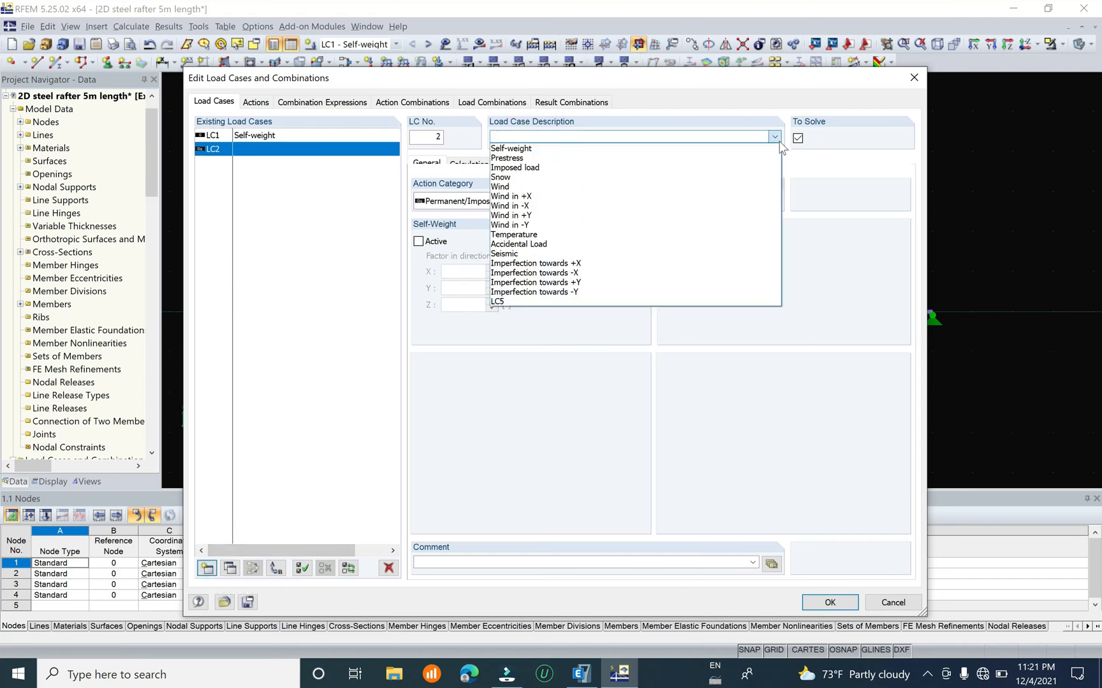
{"action": "left_click", "coordinate": [586, 167]}
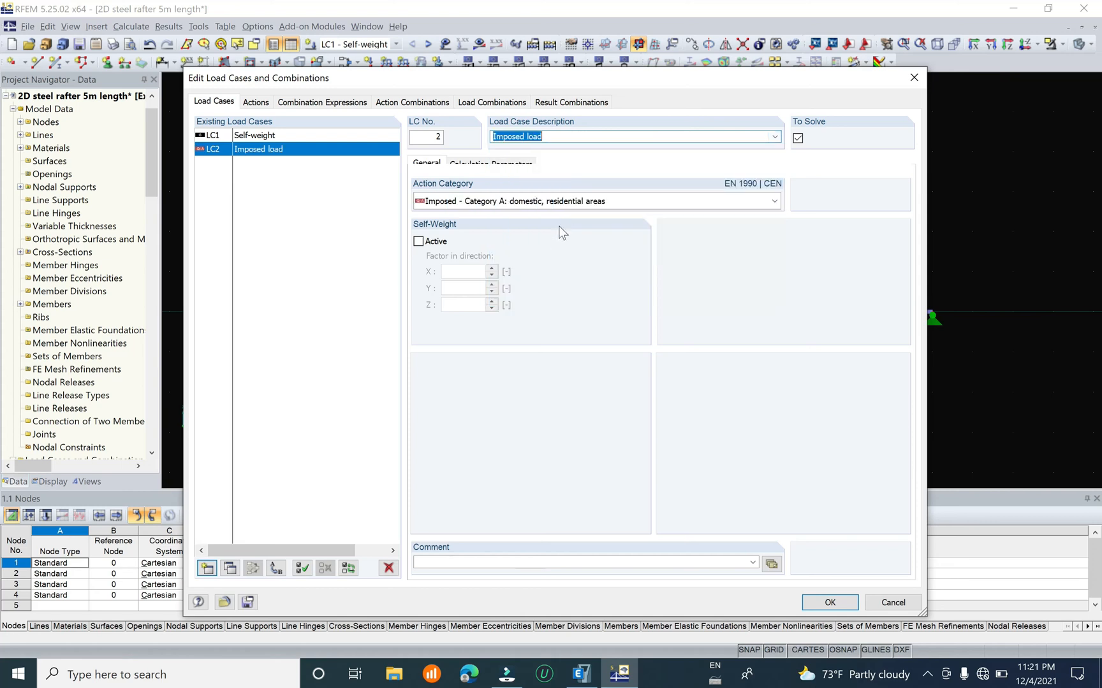
{"action": "left_click", "coordinate": [267, 136]}
{"action": "left_click", "coordinate": [260, 150]}
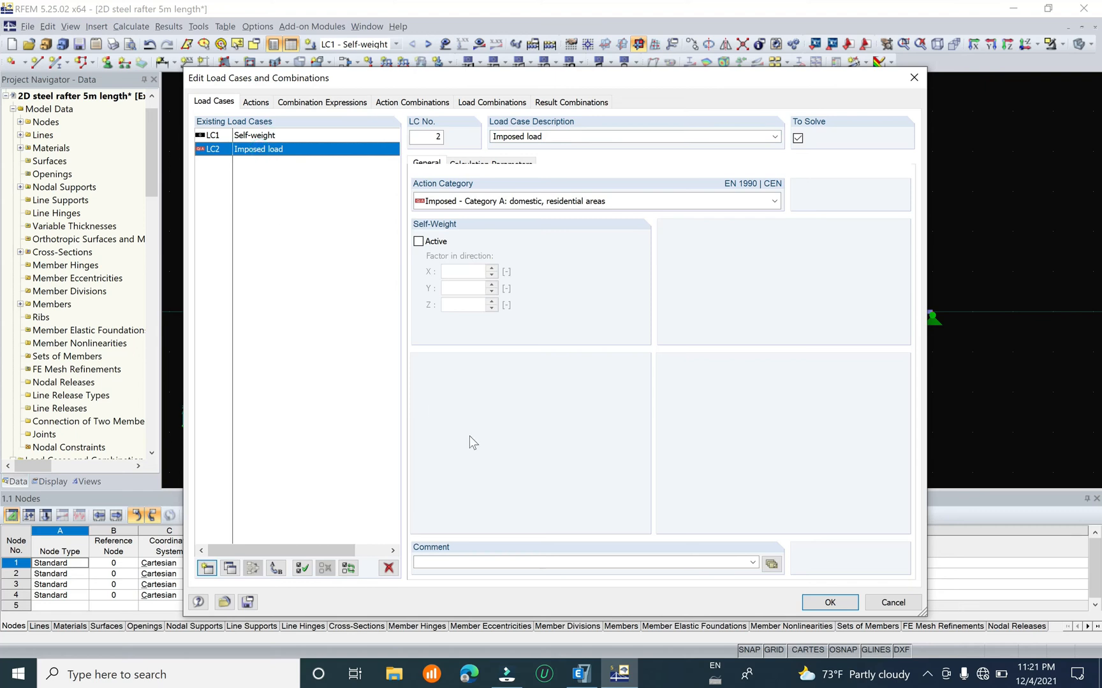
{"action": "left_click", "coordinate": [822, 603]}
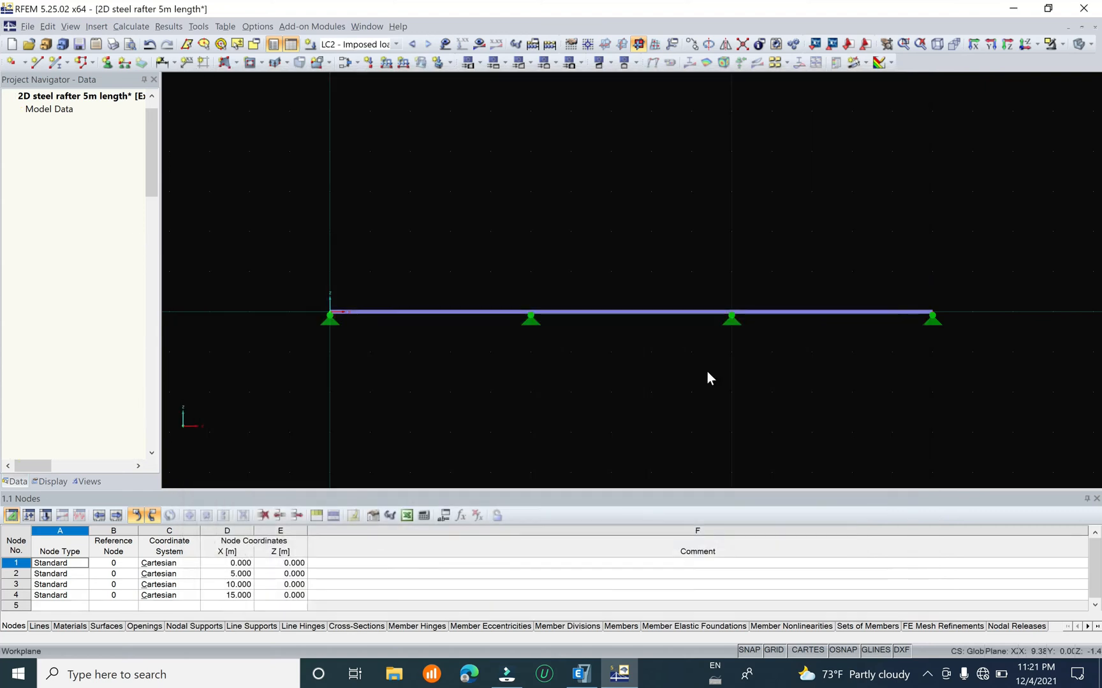
Make LC1 - Self-weight the current load case and start defining a new member load
{"action": "left_click", "coordinate": [376, 45]}
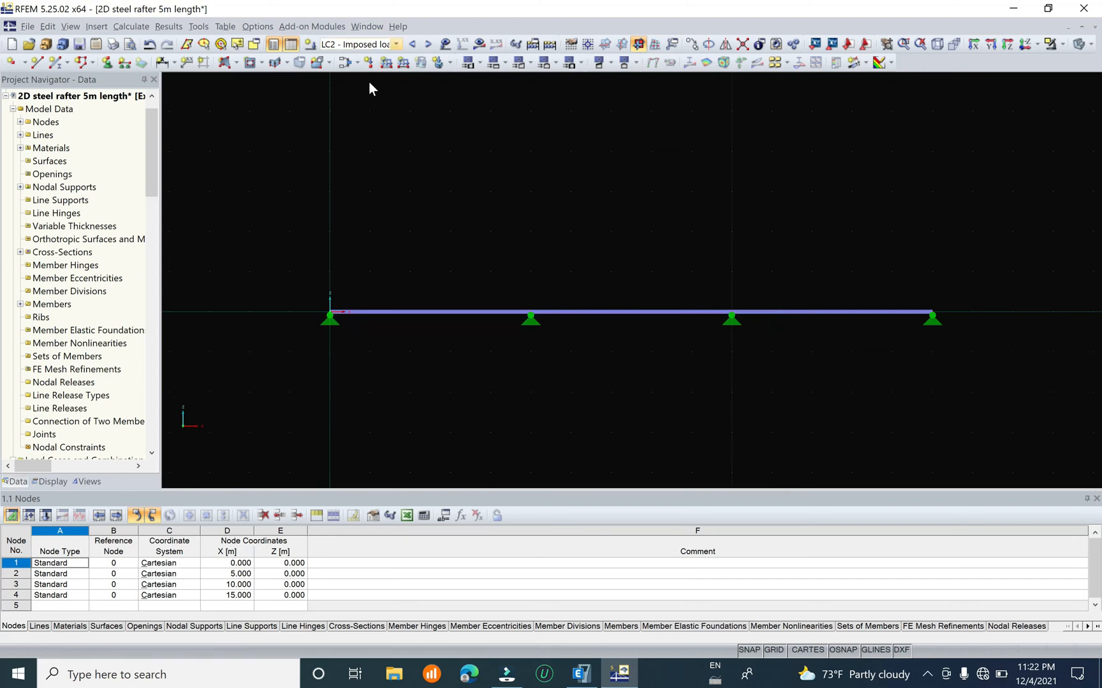
{"action": "left_click", "coordinate": [395, 45]}
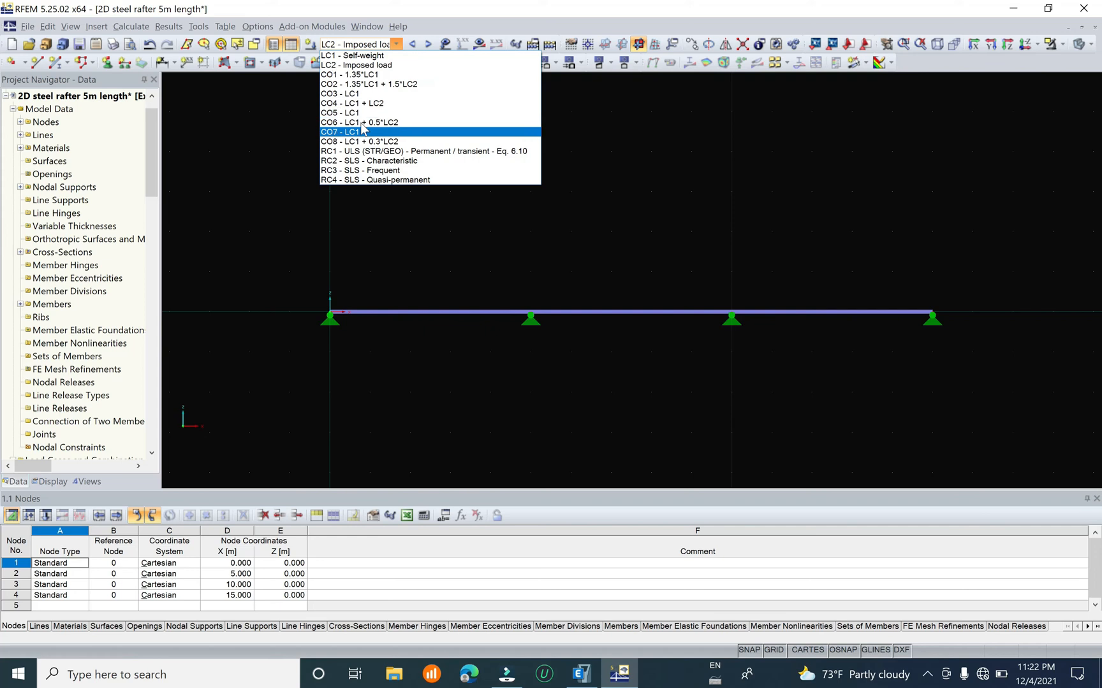
{"action": "left_click", "coordinate": [376, 56]}
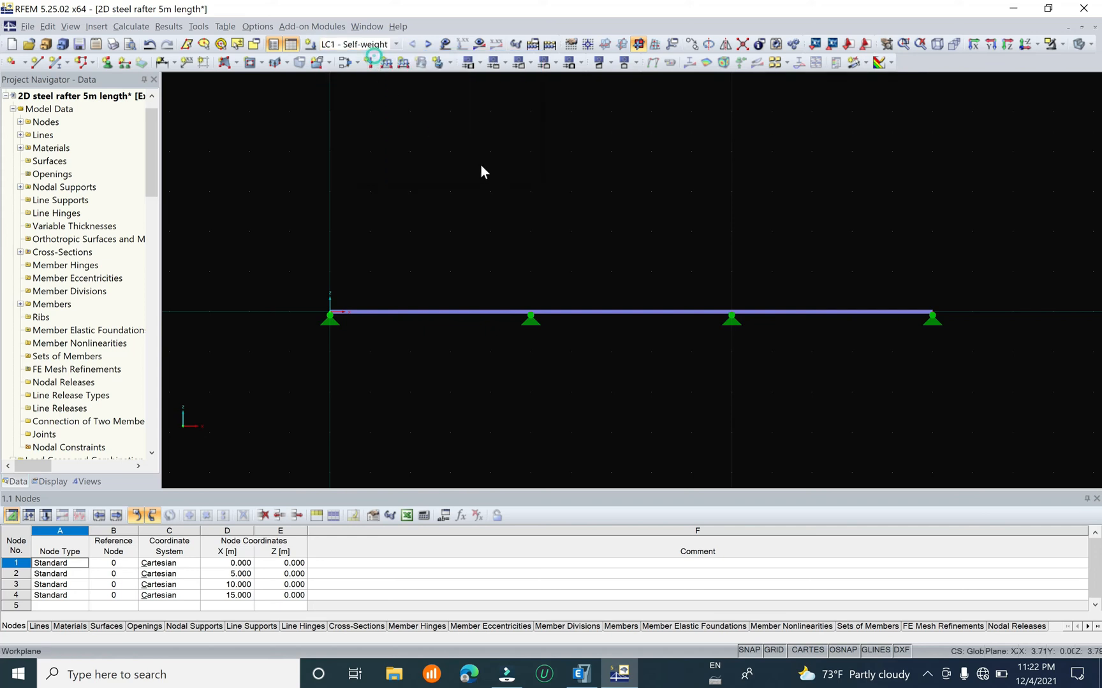
{"action": "middle_click_drag", "start_coordinate": [527, 214], "coordinate": [522, 214]}
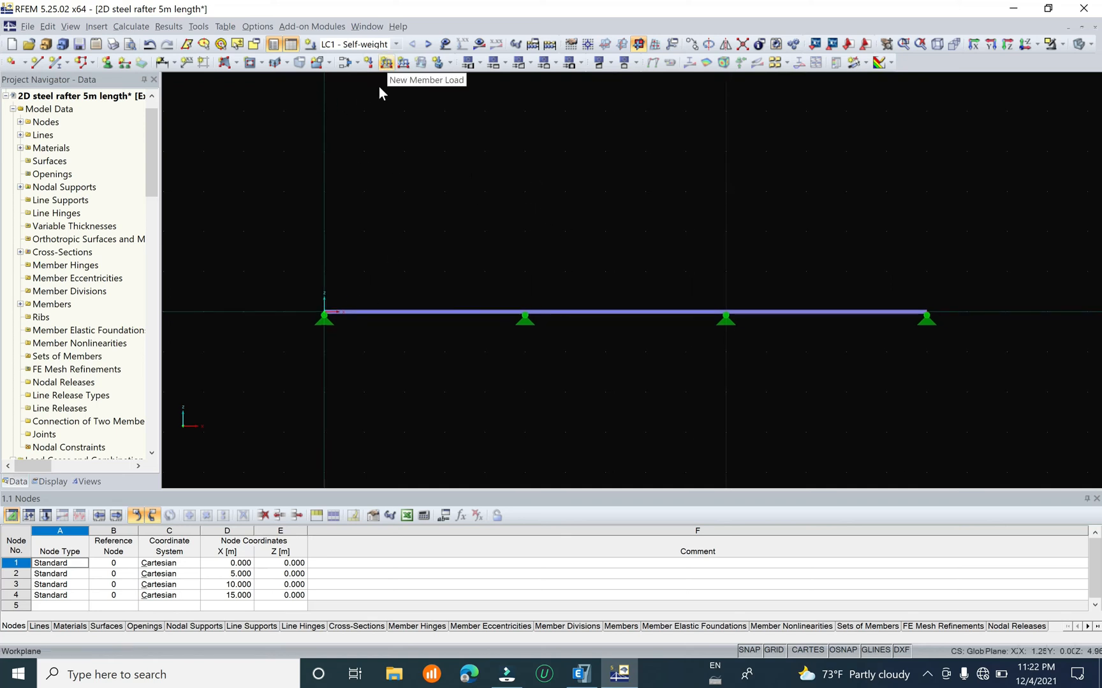
{"action": "left_click", "coordinate": [388, 64]}
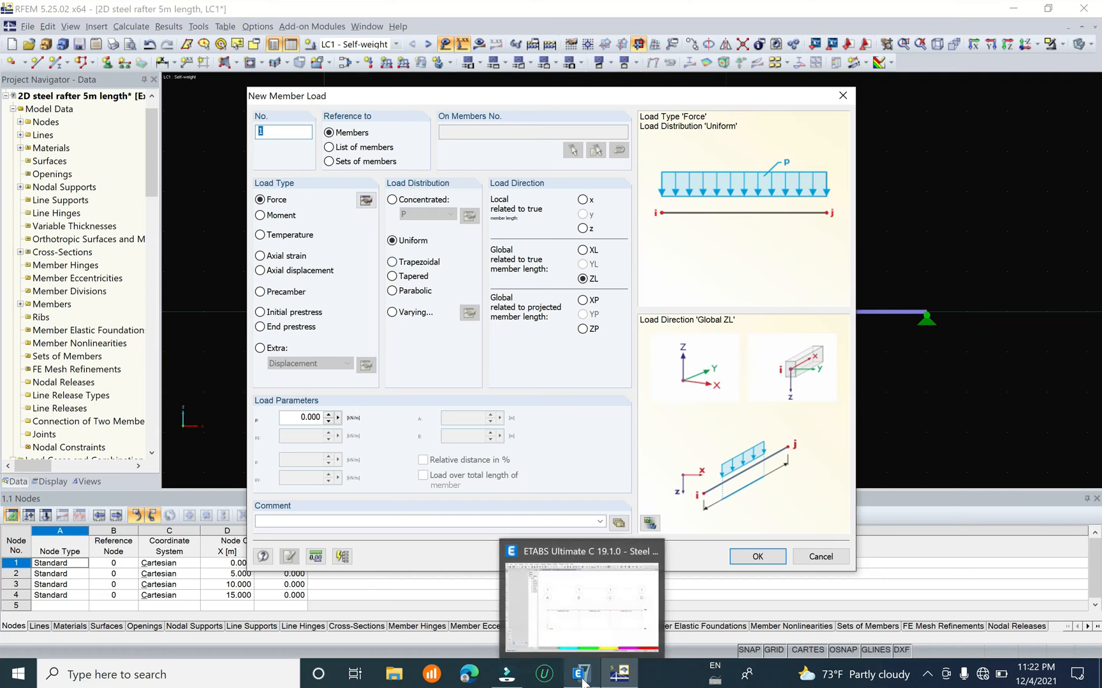
Switch to ETABS and display the frame span loads of the Dead load pattern with their values
{"action": "left_click", "coordinate": [580, 602]}
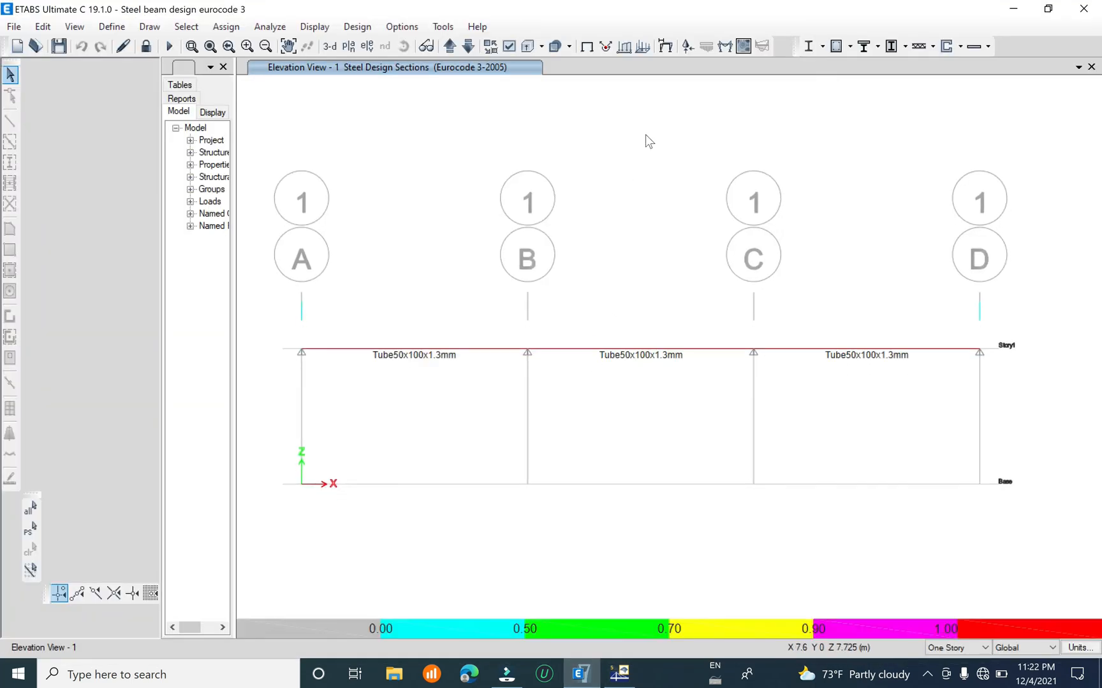
{"action": "left_click", "coordinate": [624, 45]}
{"action": "left_click", "coordinate": [652, 250]}
{"action": "left_click", "coordinate": [654, 258]}
{"action": "left_click", "coordinate": [613, 461]}
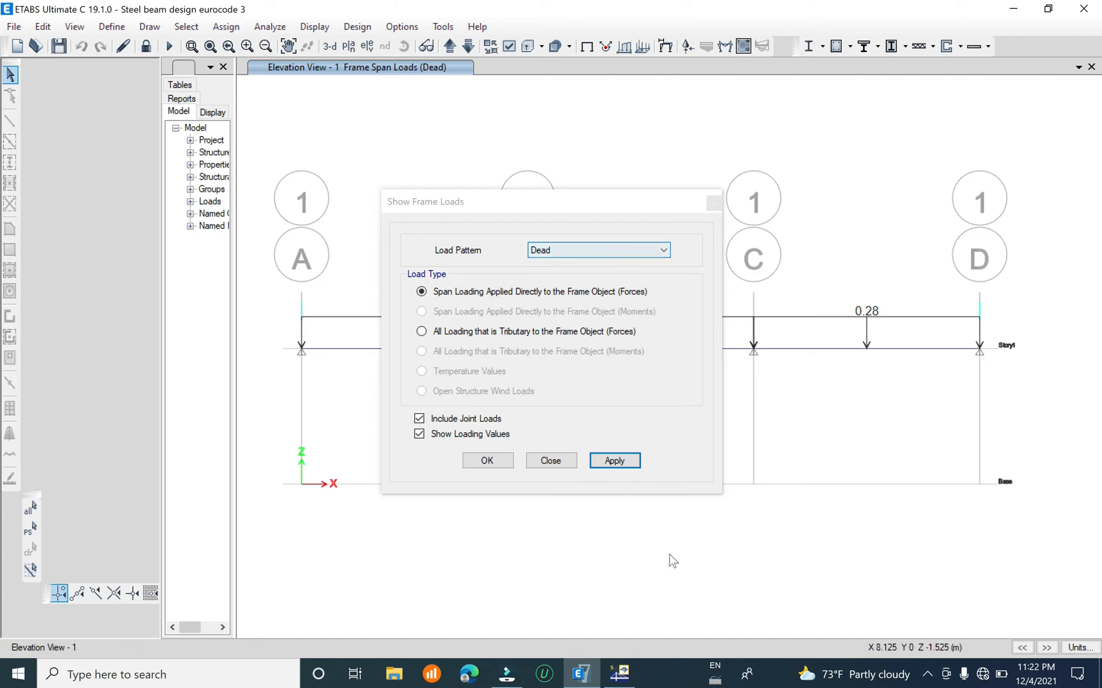
Switch to RFEM and apply a uniform member load of 0.28 kN/m in global ZL to all three beam spans in LC1
{"action": "left_click", "coordinate": [618, 679]}
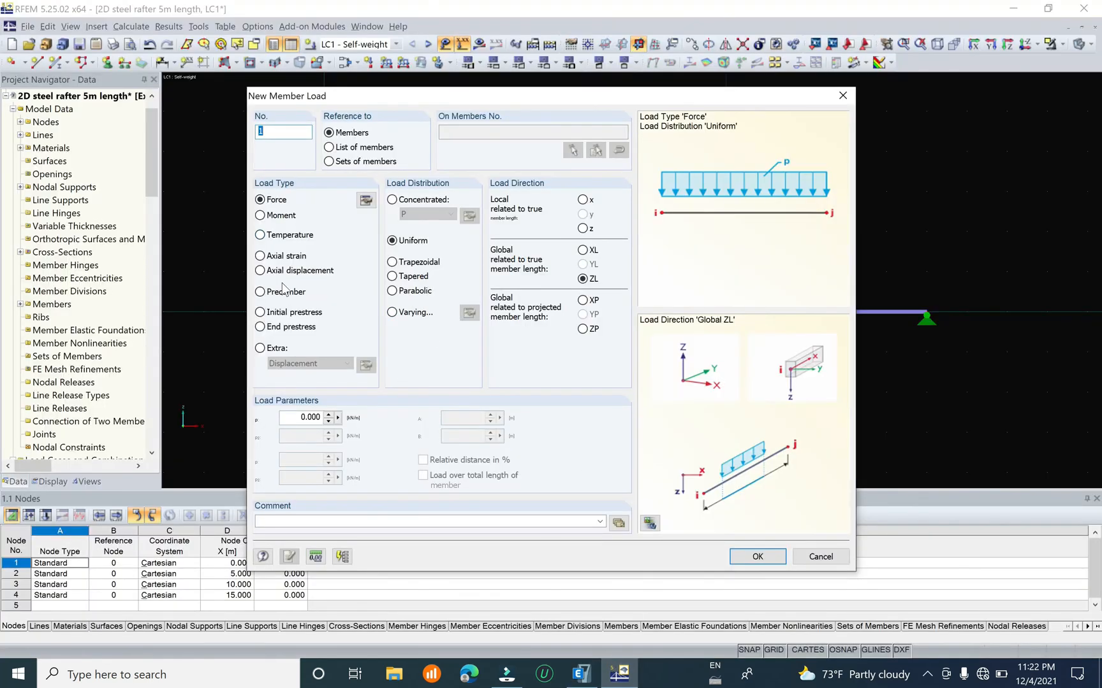
{"action": "double_click", "coordinate": [311, 417]}
{"action": "type", "text": "0.28"}
{"action": "left_click", "coordinate": [766, 560]}
{"action": "left_click", "coordinate": [417, 312]}
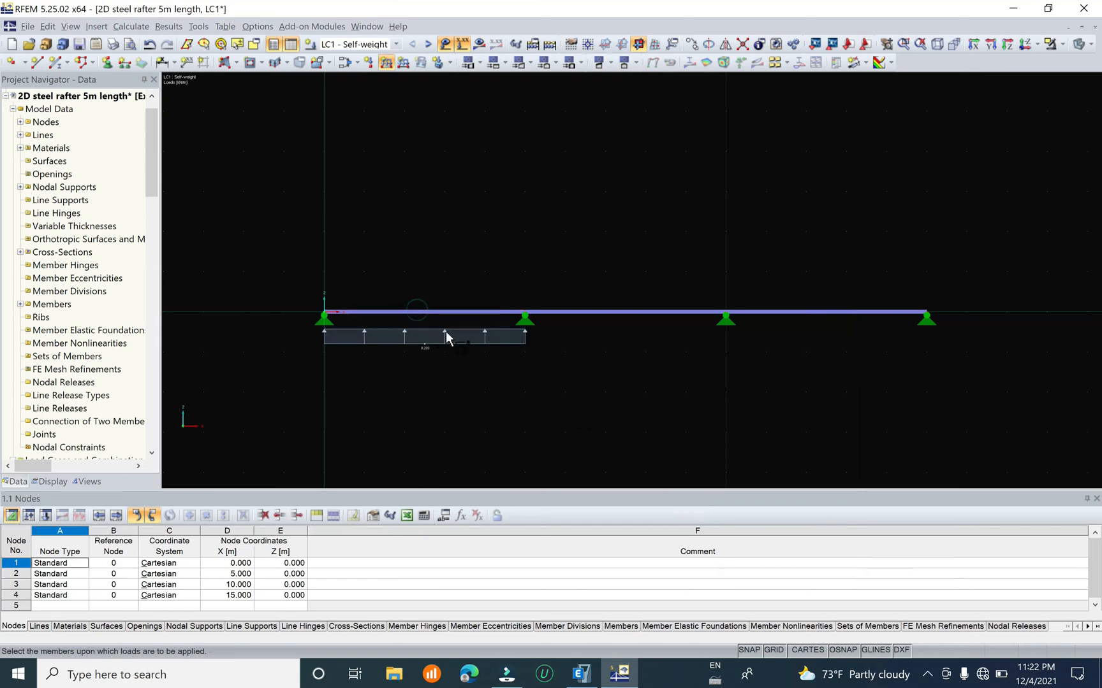
{"action": "scroll", "coordinate": [394, 355], "scroll_direction": "up", "scroll_amount": 2}
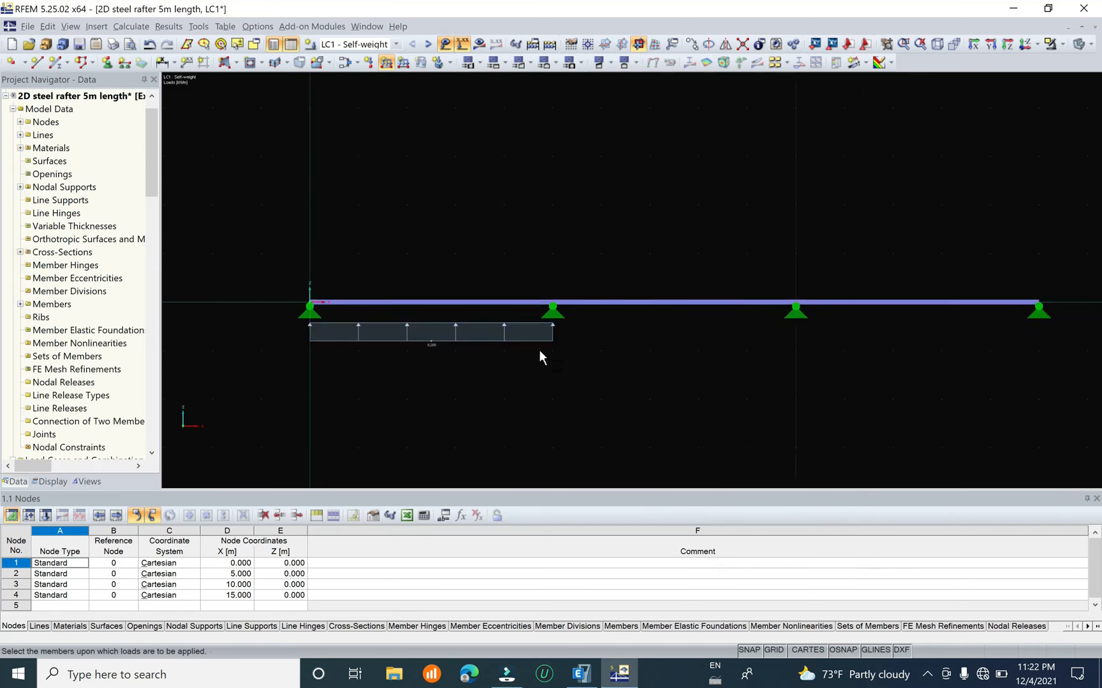
{"action": "scroll", "coordinate": [538, 350], "scroll_direction": "down", "scroll_amount": 1}
{"action": "left_click", "coordinate": [642, 306]}
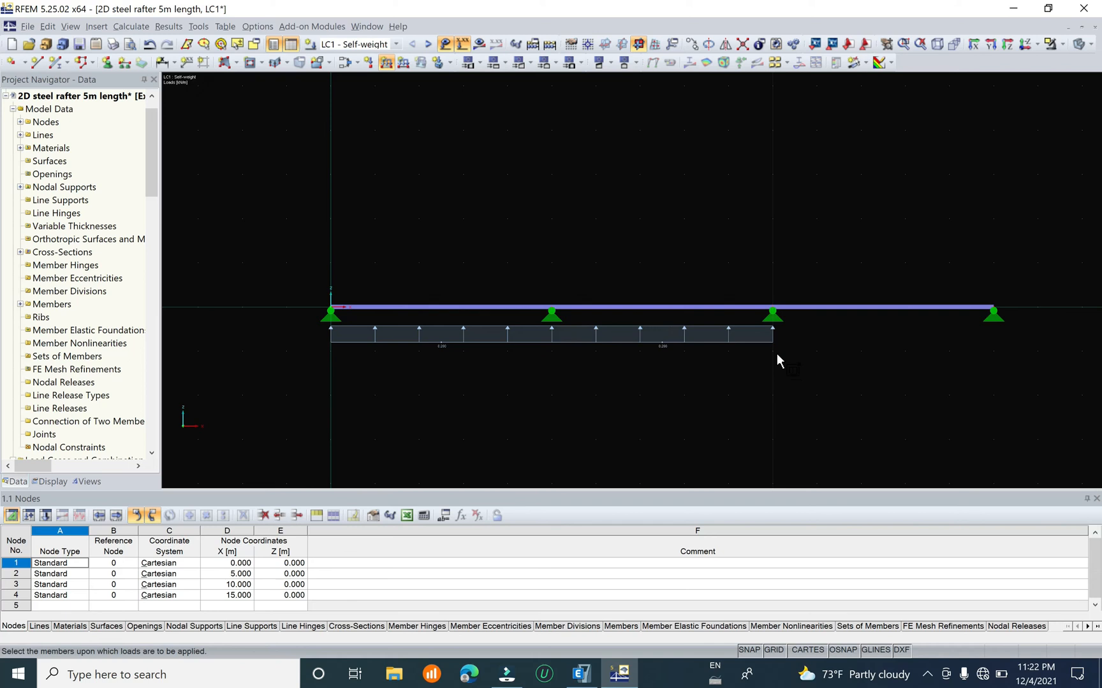
{"action": "left_click", "coordinate": [883, 307]}
{"action": "key", "text": "Escape"}
Reverse the self-weight load on members 1-3 by setting its value p to -0.28 kN/m
{"action": "left_click_drag", "start_coordinate": [1009, 360], "coordinate": [318, 332]}
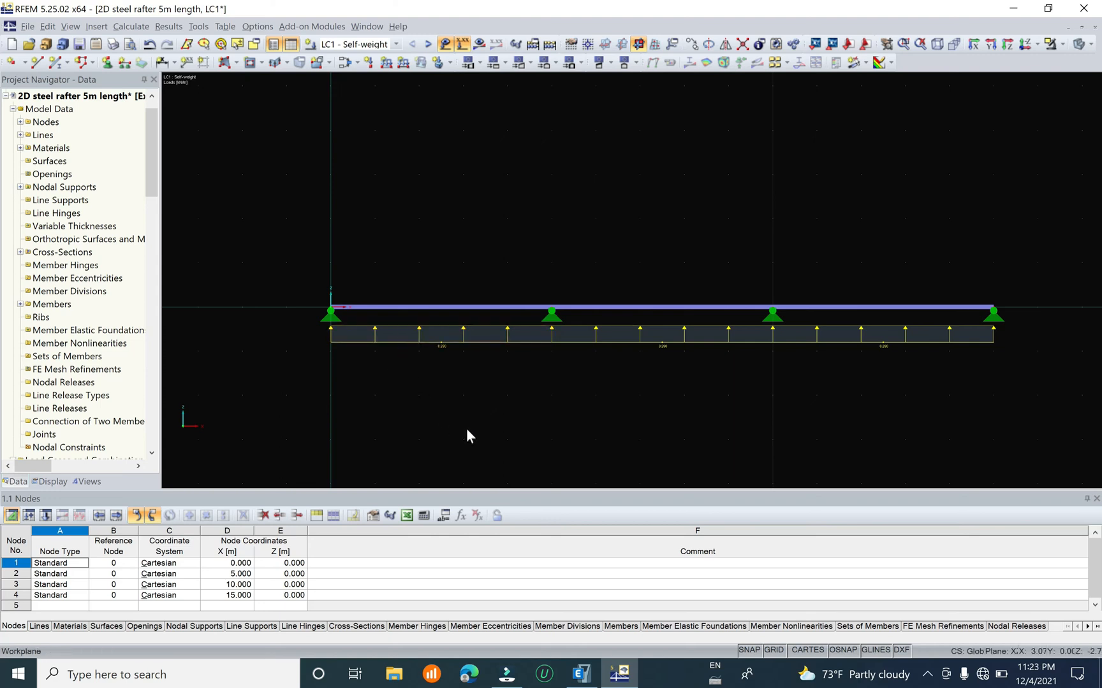
{"action": "double_click", "coordinate": [411, 330]}
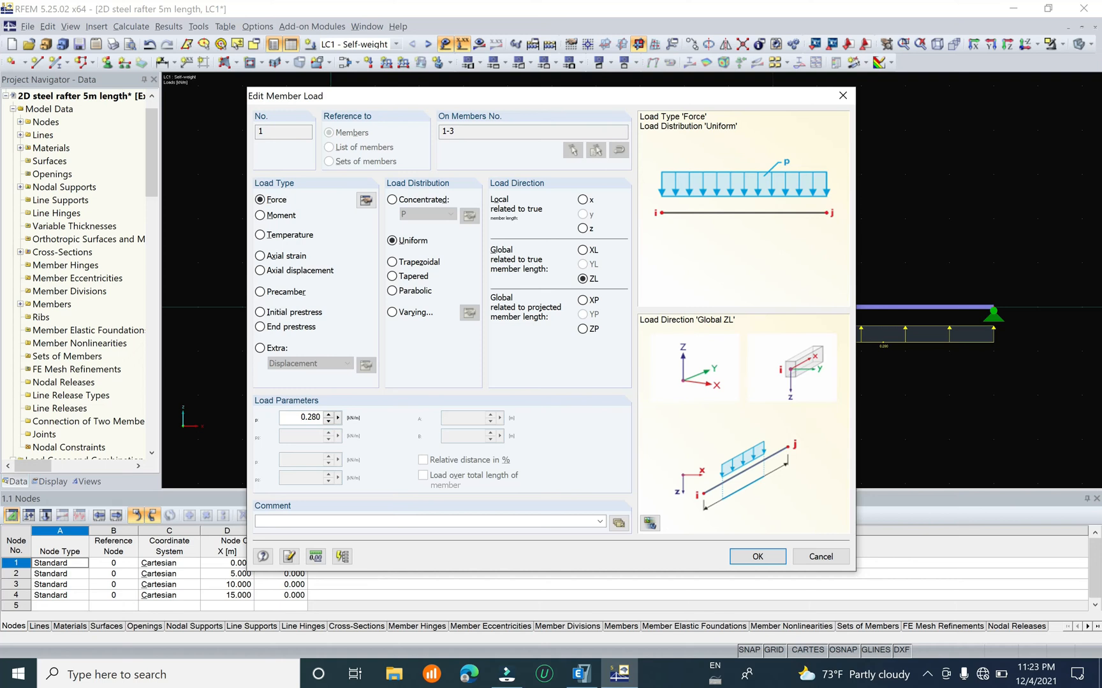
{"action": "left_click", "coordinate": [743, 554]}
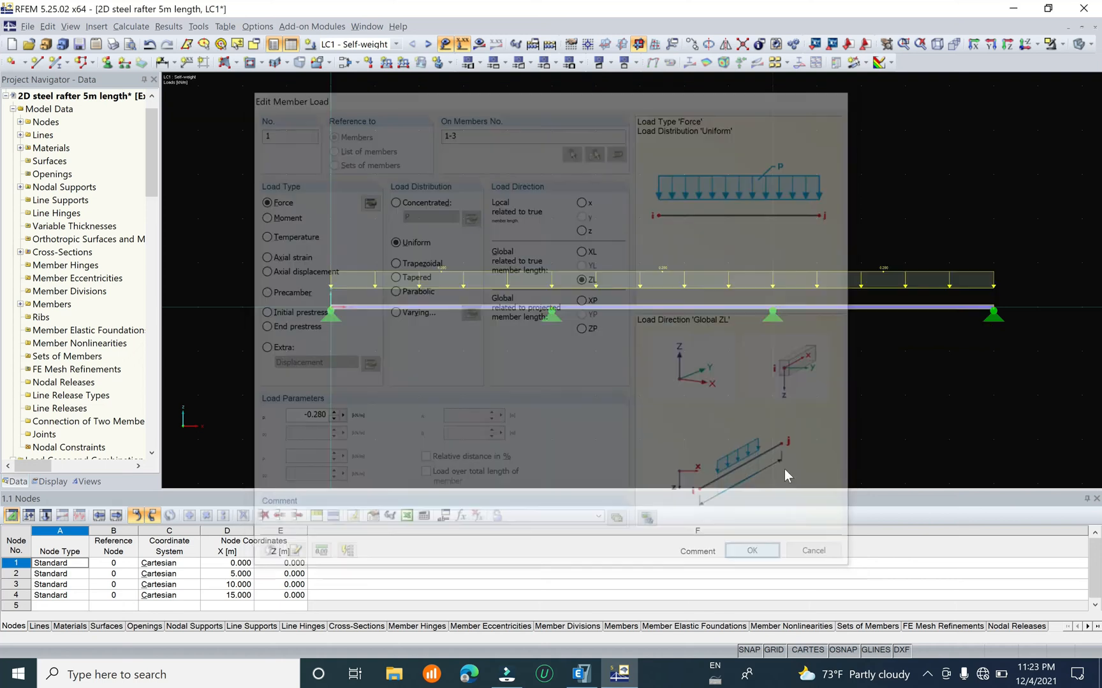
Make LC2 - Imposed load the current load case and start defining a new member load on members 1-3
{"action": "left_click", "coordinate": [369, 44]}
{"action": "left_click", "coordinate": [372, 65]}
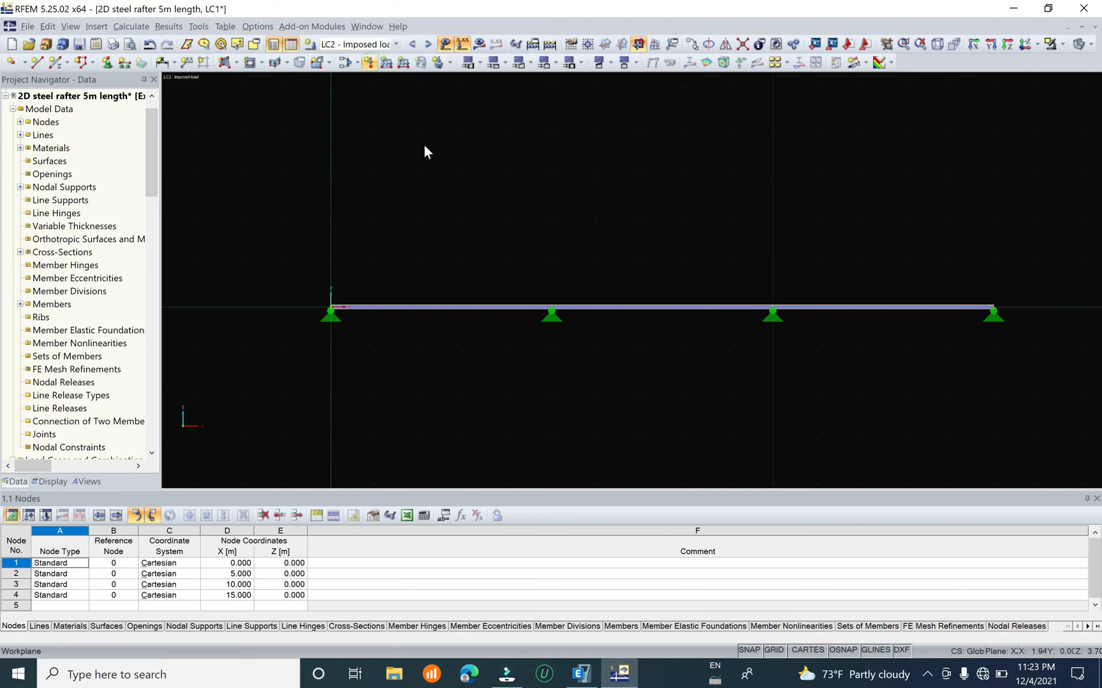
{"action": "left_click", "coordinate": [385, 63]}
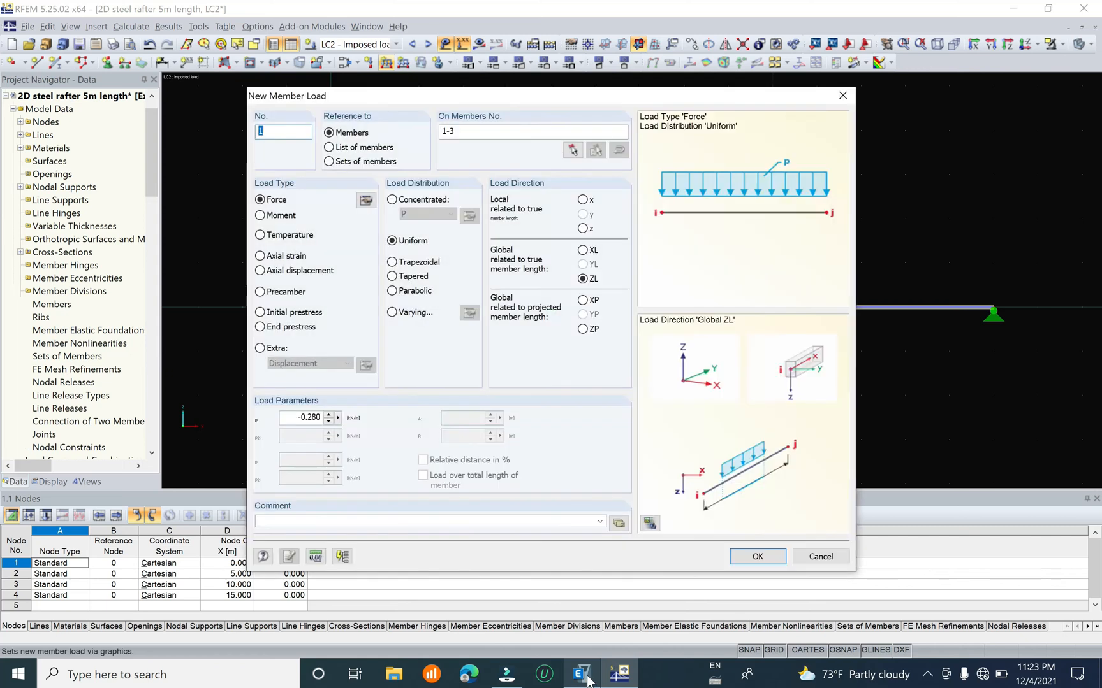
Switch to ETABS and display the frame span loads of the Live load pattern
{"action": "left_click", "coordinate": [584, 679]}
{"action": "left_click", "coordinate": [604, 273]}
{"action": "left_click", "coordinate": [625, 465]}
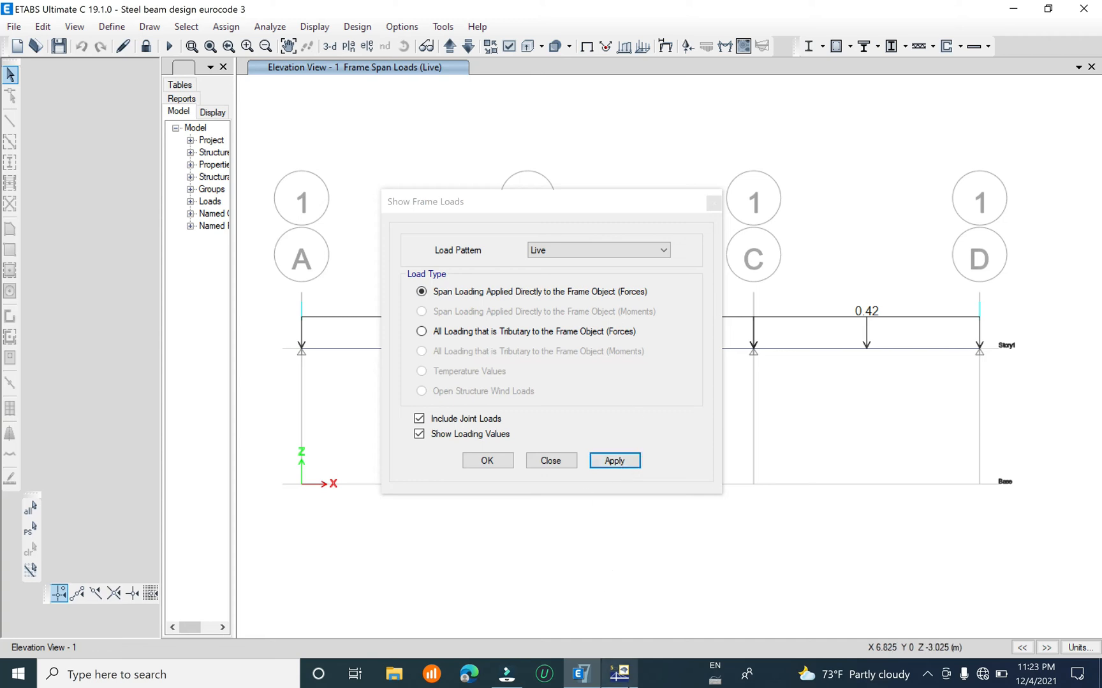
Switch to RFEM and apply a downward uniform member load of 0.42 kN/m to members 1-3 in LC2
{"action": "left_click", "coordinate": [619, 674]}
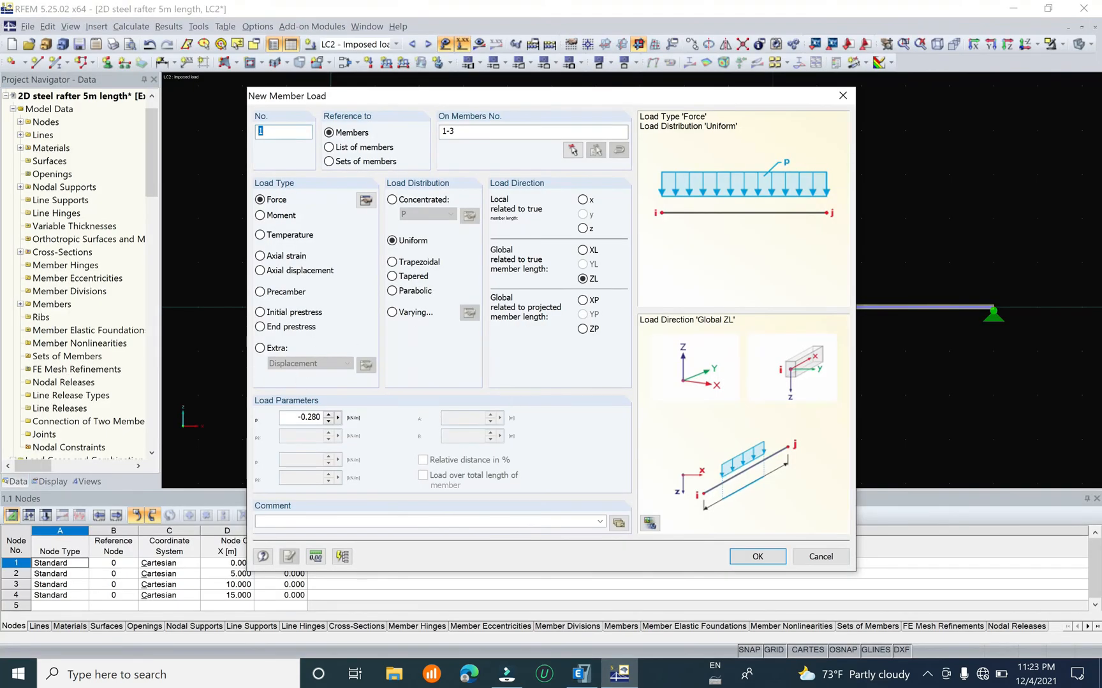
{"action": "type", "text": "4"}
{"action": "left_click", "coordinate": [758, 556]}
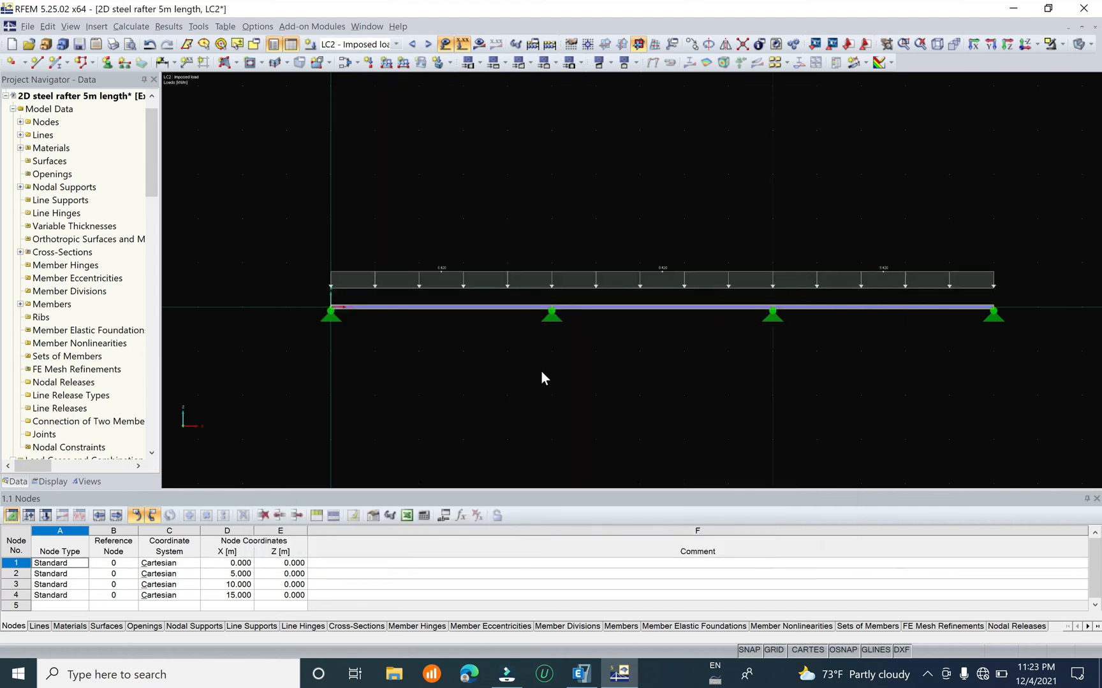
Save the rafter model and calculate all of its results
{"action": "left_click", "coordinate": [27, 27]}
{"action": "left_click", "coordinate": [50, 96]}
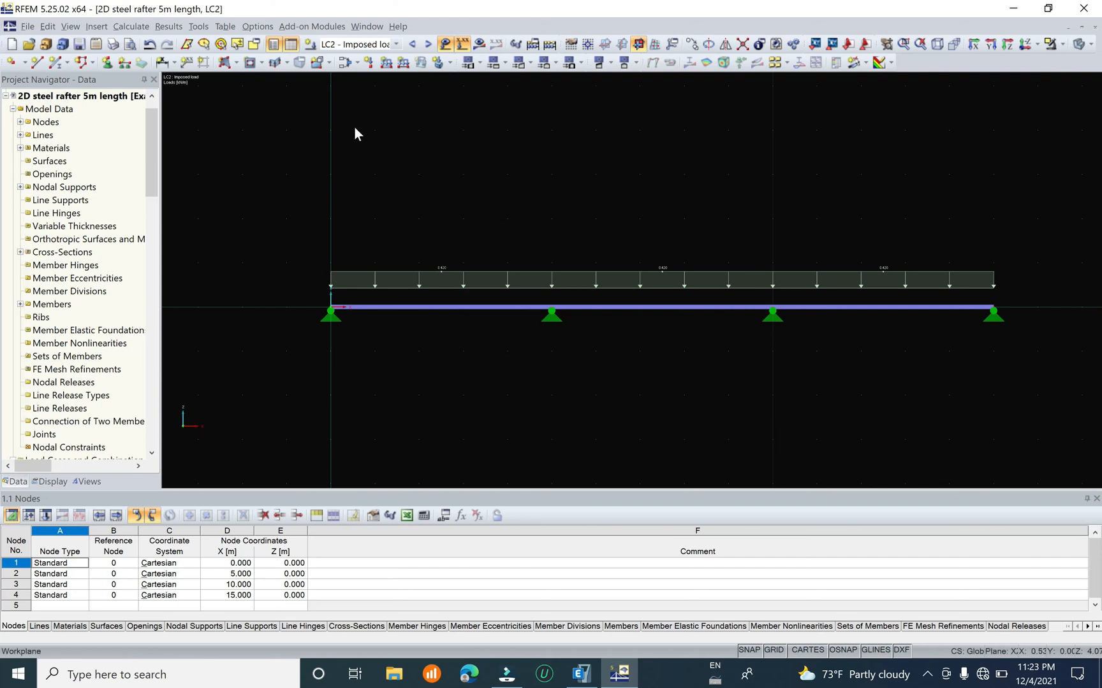
{"action": "left_click", "coordinate": [134, 31]}
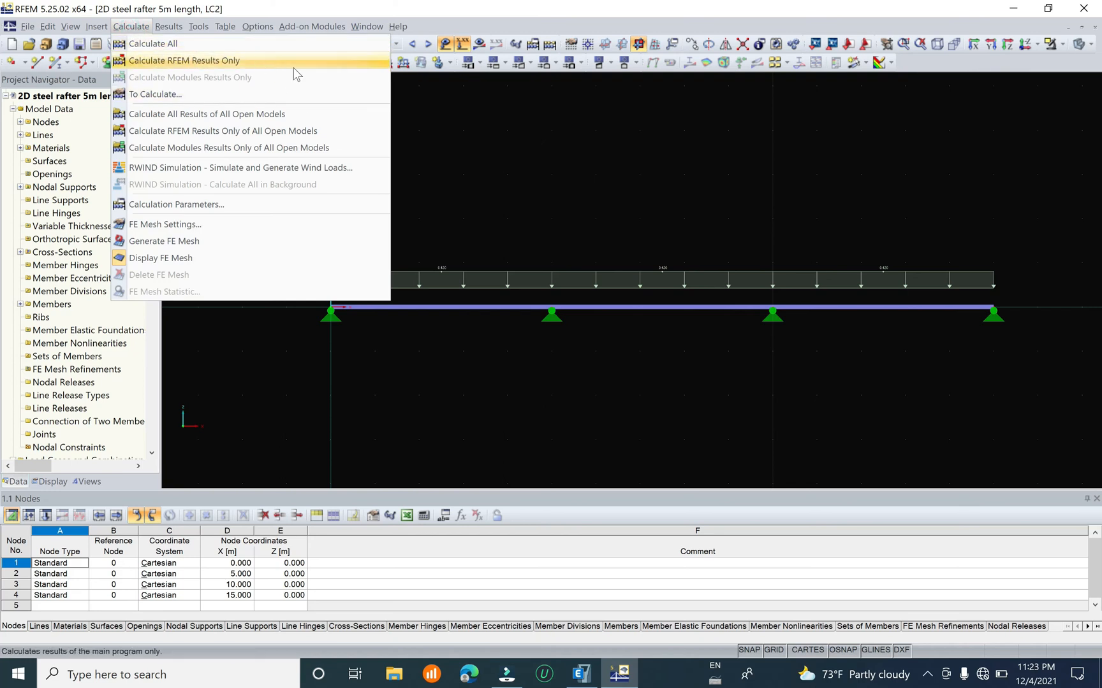
{"action": "left_click", "coordinate": [255, 46]}
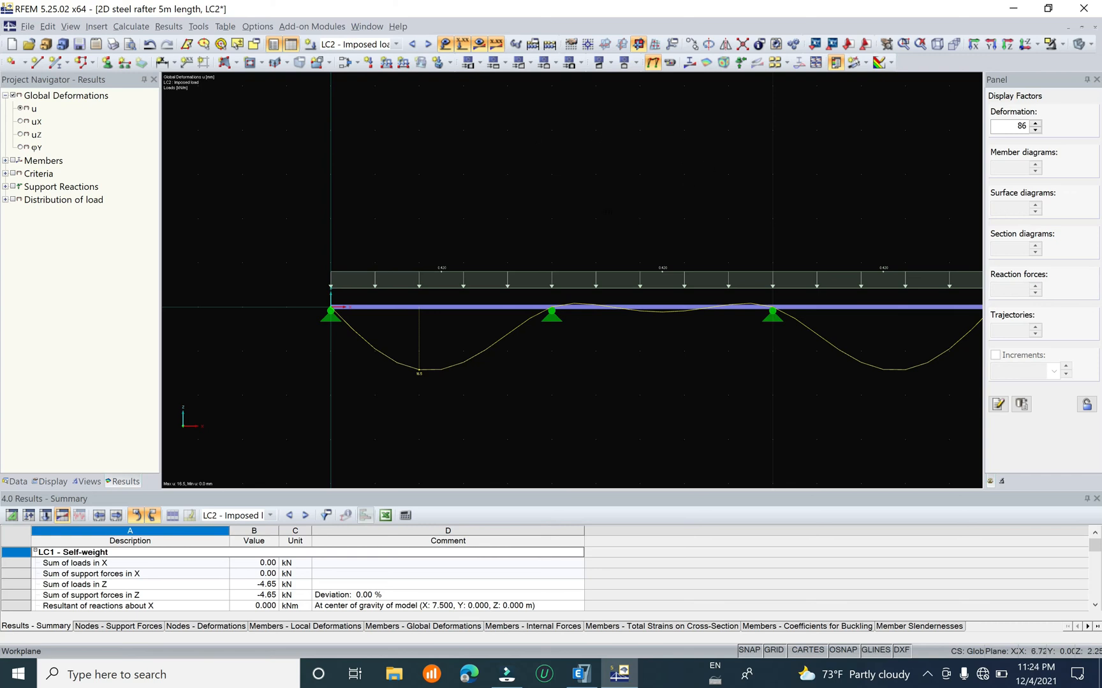
Display the My bending moment diagram of the beam for load combination CO2 - 1.35*LC1 + 1.5*LC2
{"action": "middle_click_drag", "start_coordinate": [606, 211], "coordinate": [448, 182]}
{"action": "scroll", "coordinate": [531, 153], "scroll_direction": "down", "scroll_amount": 3}
{"action": "scroll", "coordinate": [423, 112], "scroll_direction": "up", "scroll_amount": 2}
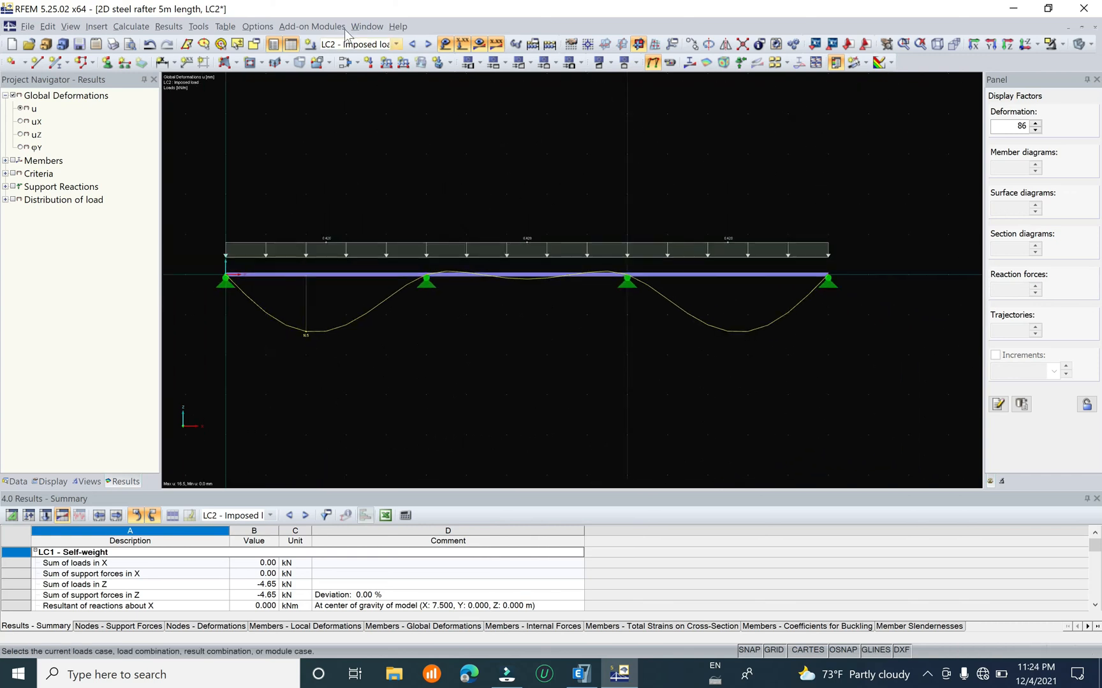
{"action": "left_click", "coordinate": [373, 44]}
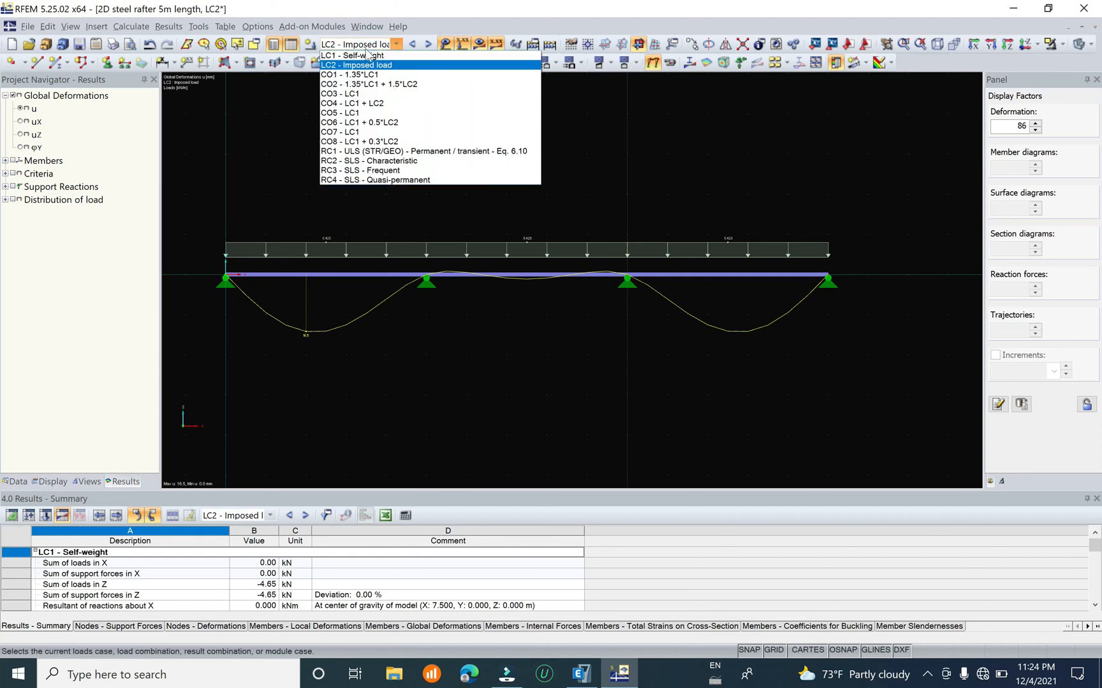
{"action": "left_click", "coordinate": [402, 84]}
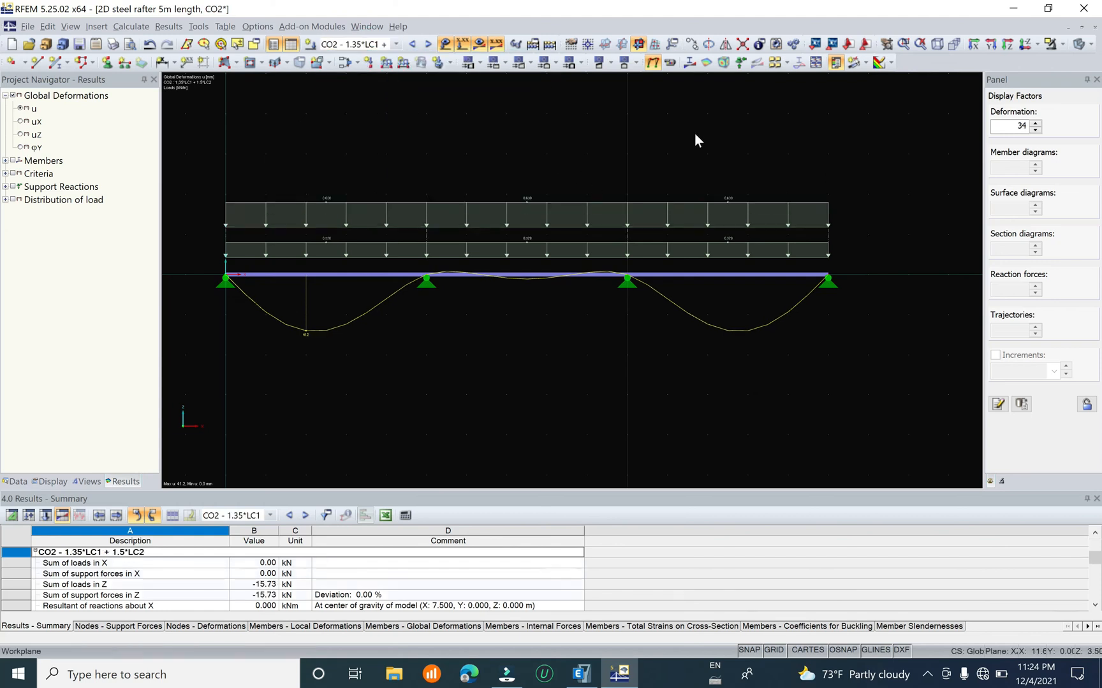
{"action": "left_click", "coordinate": [689, 63]}
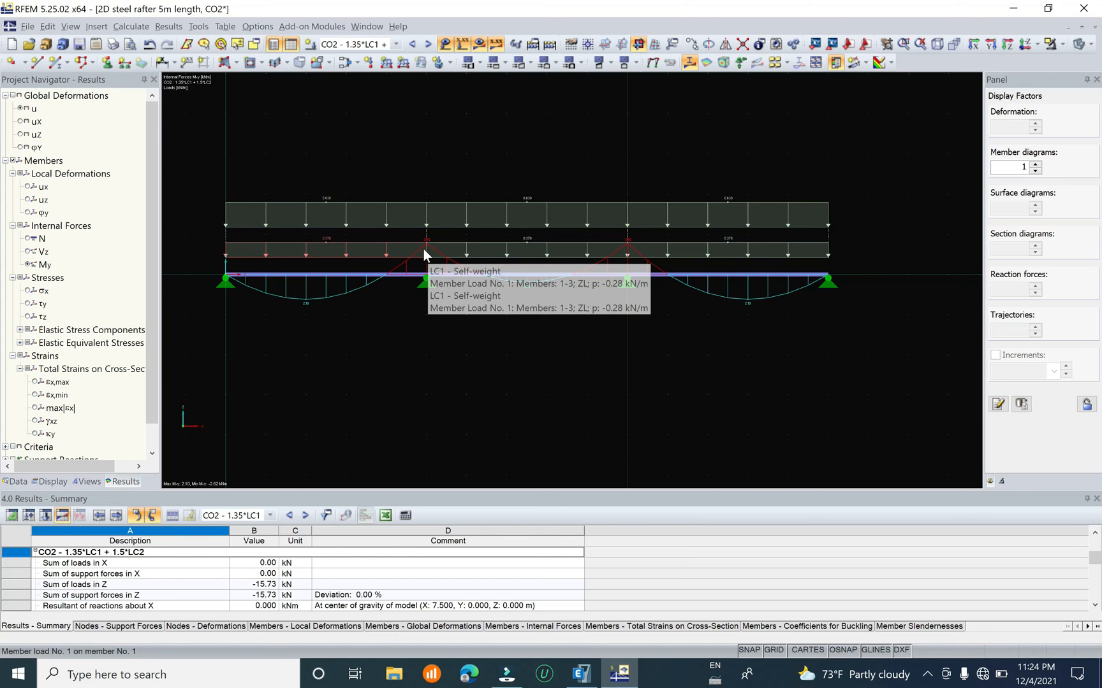
Open the result diagrams of the first-span member to examine its deformation and My moment
{"action": "mouse_move", "coordinate": [429, 251]}
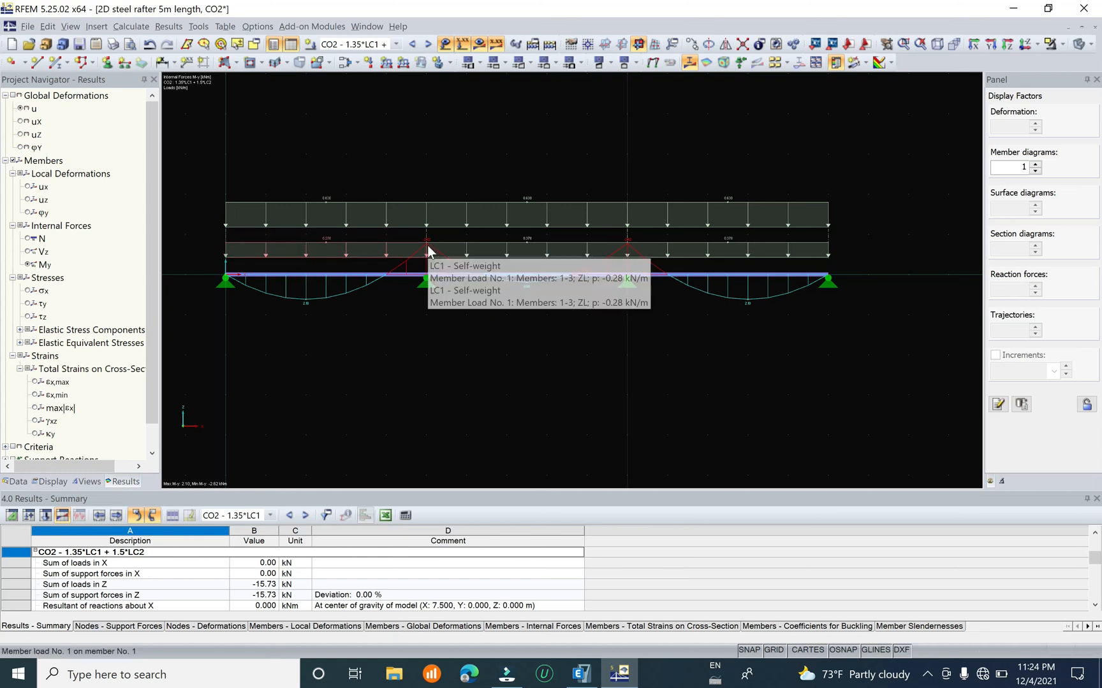
{"action": "right_click", "coordinate": [401, 278]}
{"action": "left_click", "coordinate": [383, 276]}
{"action": "right_click", "coordinate": [378, 273]}
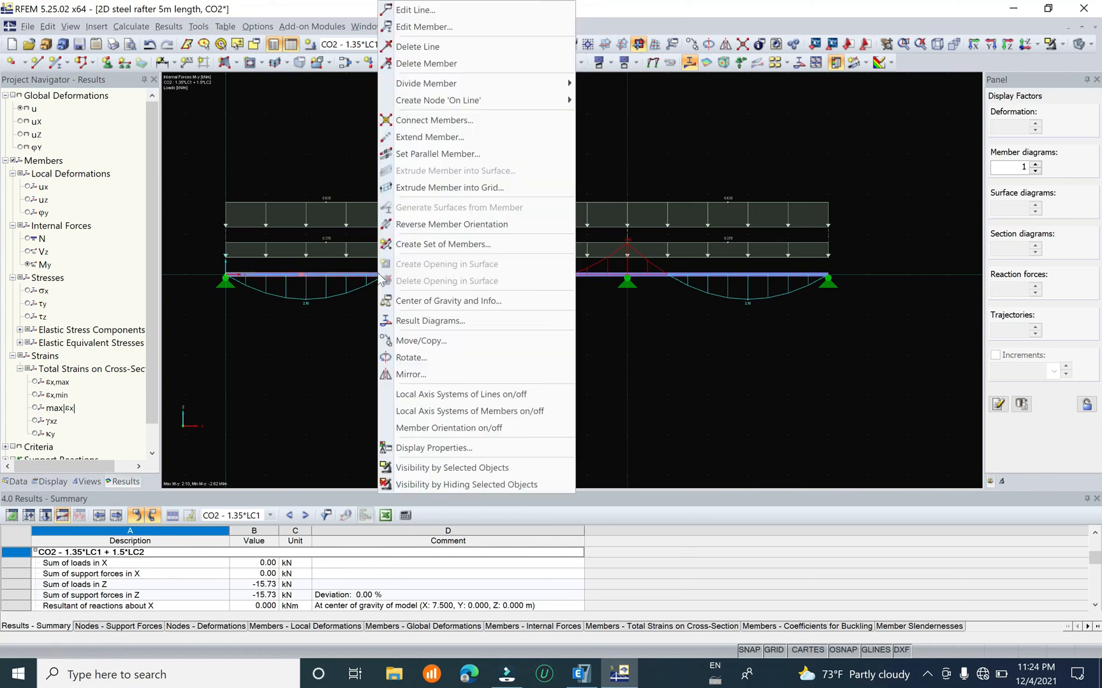
{"action": "left_click", "coordinate": [462, 321]}
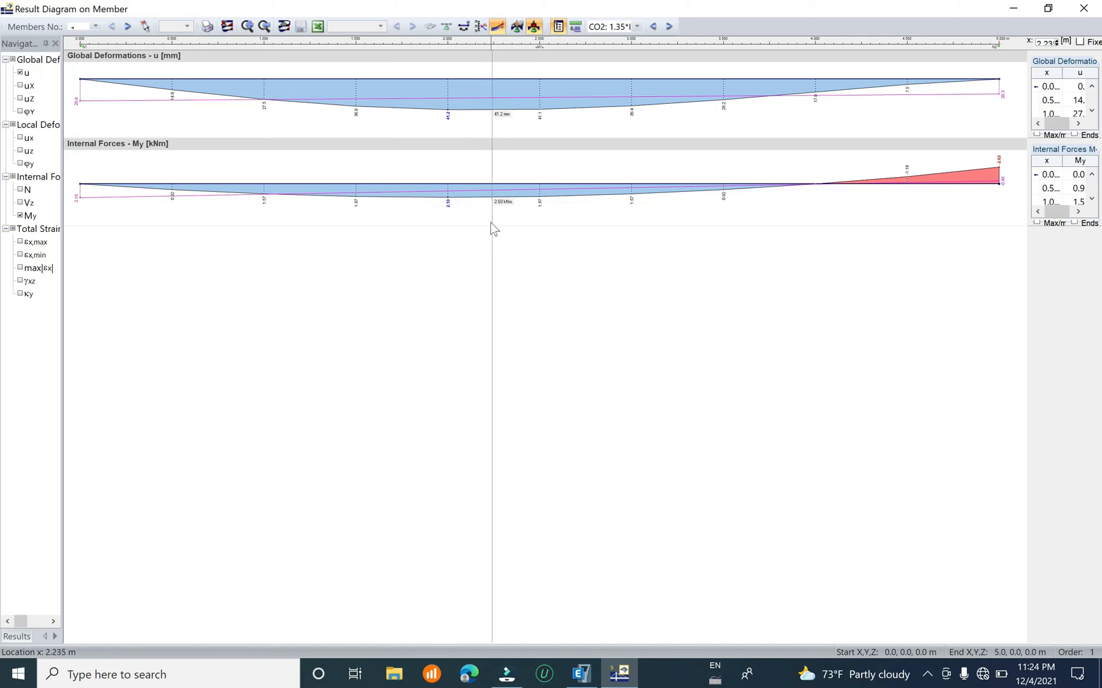
Switch to ETABS, close the frame loads dialog and display the Moment 3-3 diagram for the 1.35DL+1.5LL combination
{"action": "left_click", "coordinate": [575, 666]}
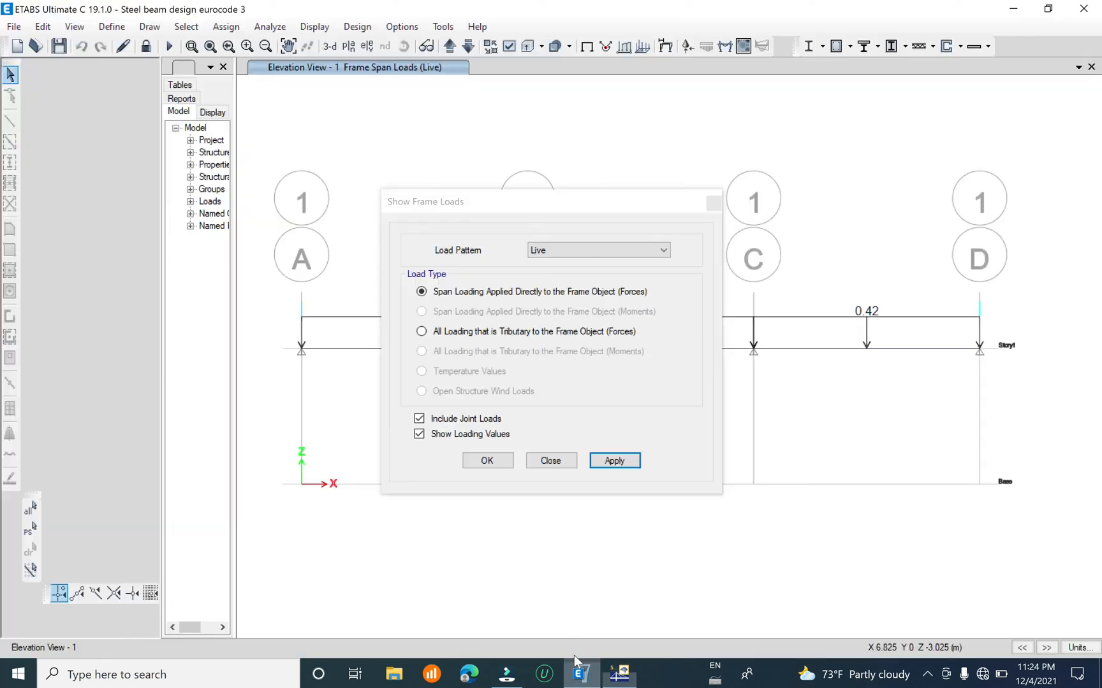
{"action": "left_click", "coordinate": [713, 203]}
{"action": "left_click", "coordinate": [725, 46]}
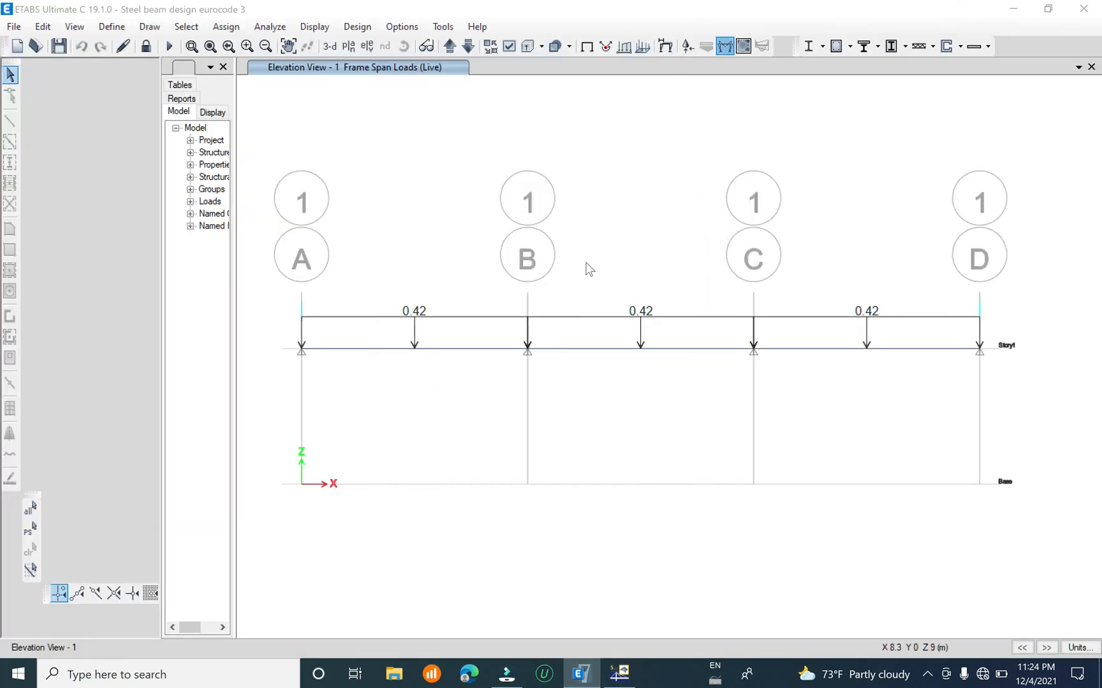
{"action": "left_click", "coordinate": [598, 650]}
{"action": "left_click", "coordinate": [688, 261]}
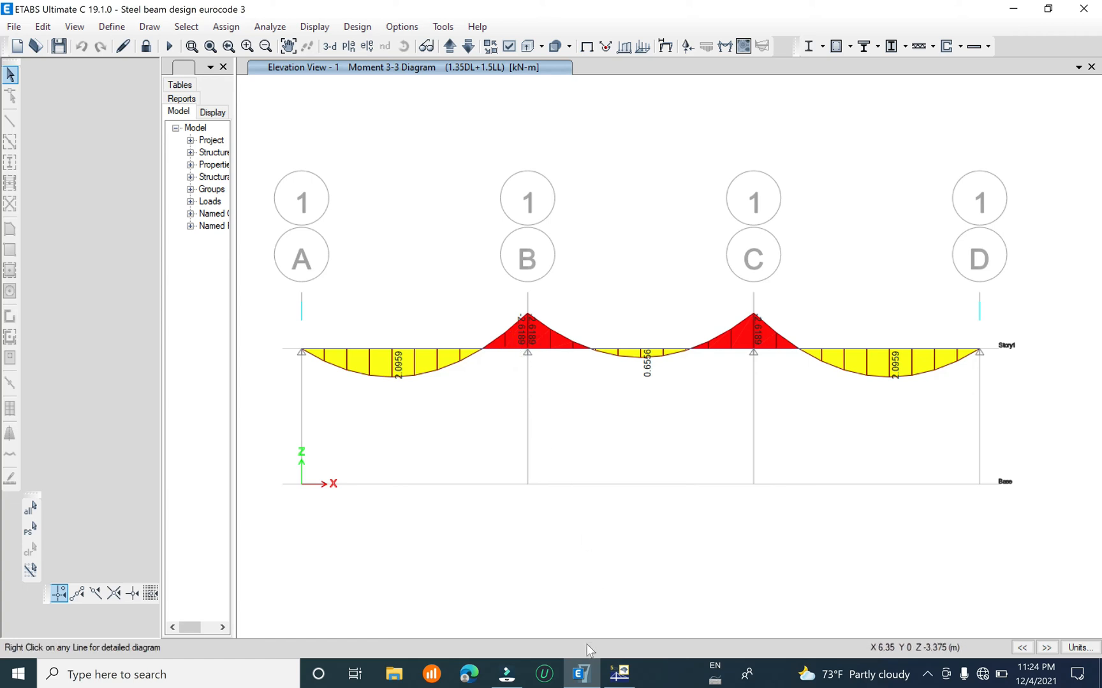
Compare the first span's My moments in RFEM with the ETABS moment diagram, and close the RFEM result diagram window
{"action": "left_click", "coordinate": [618, 674]}
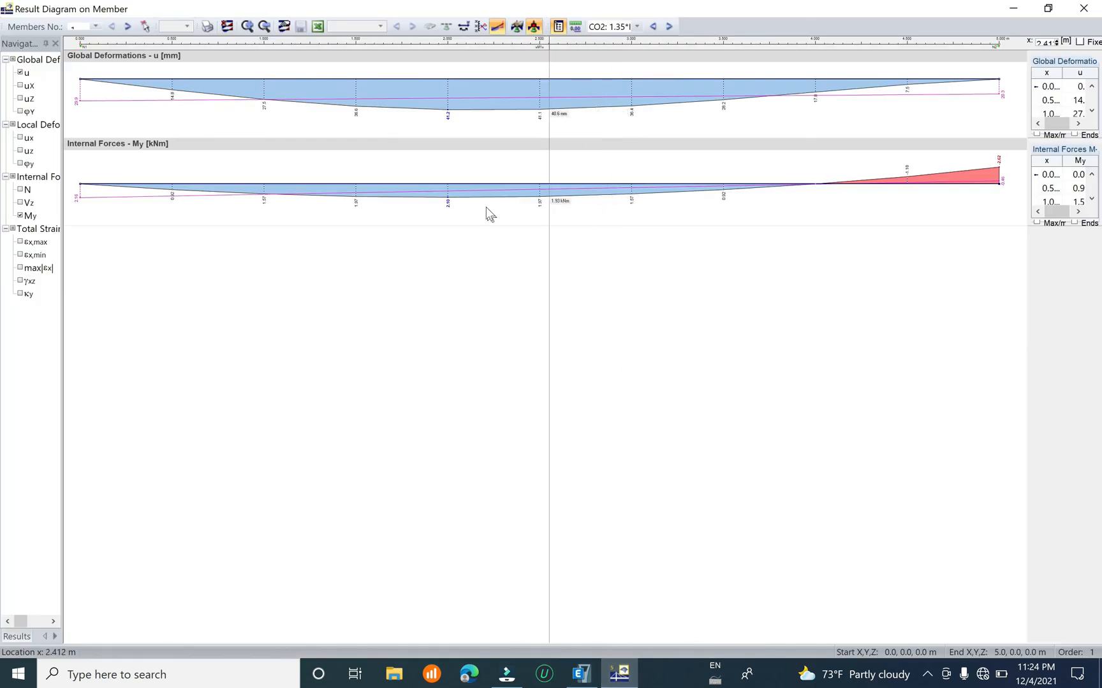
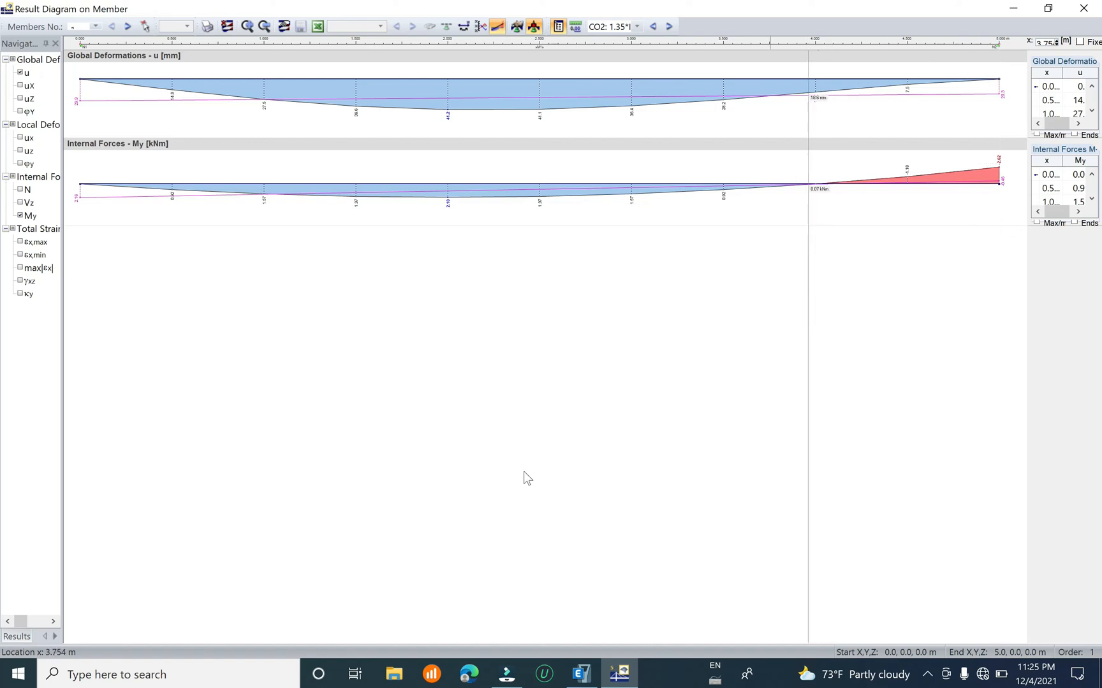
{"action": "left_click", "coordinate": [587, 680]}
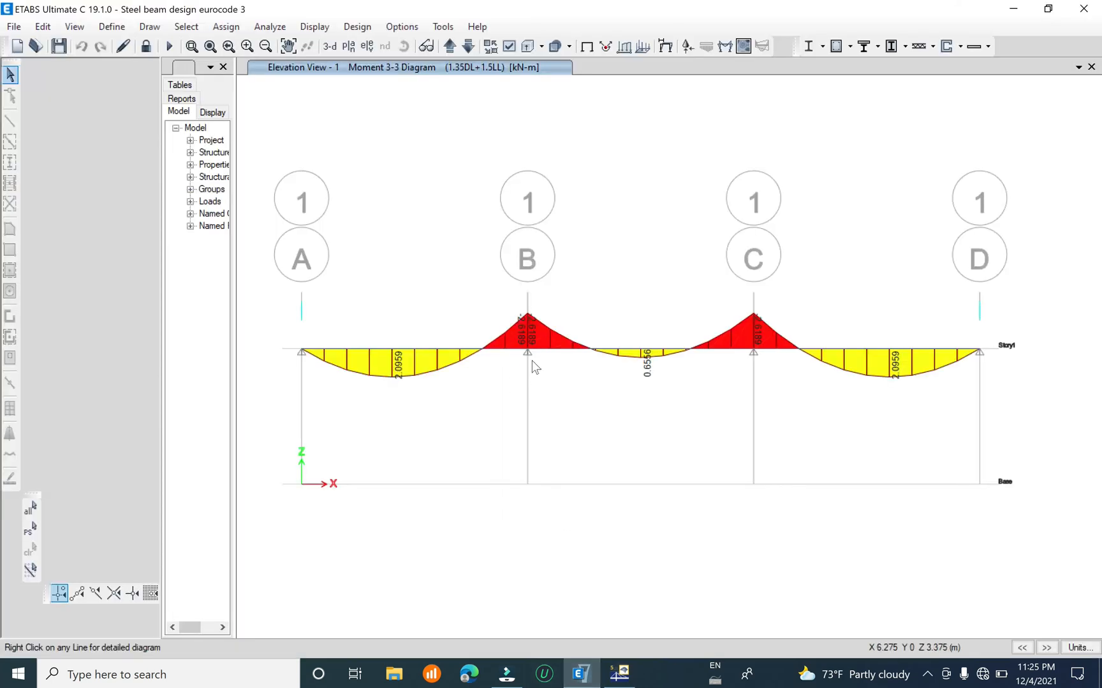
{"action": "left_click", "coordinate": [1013, 8]}
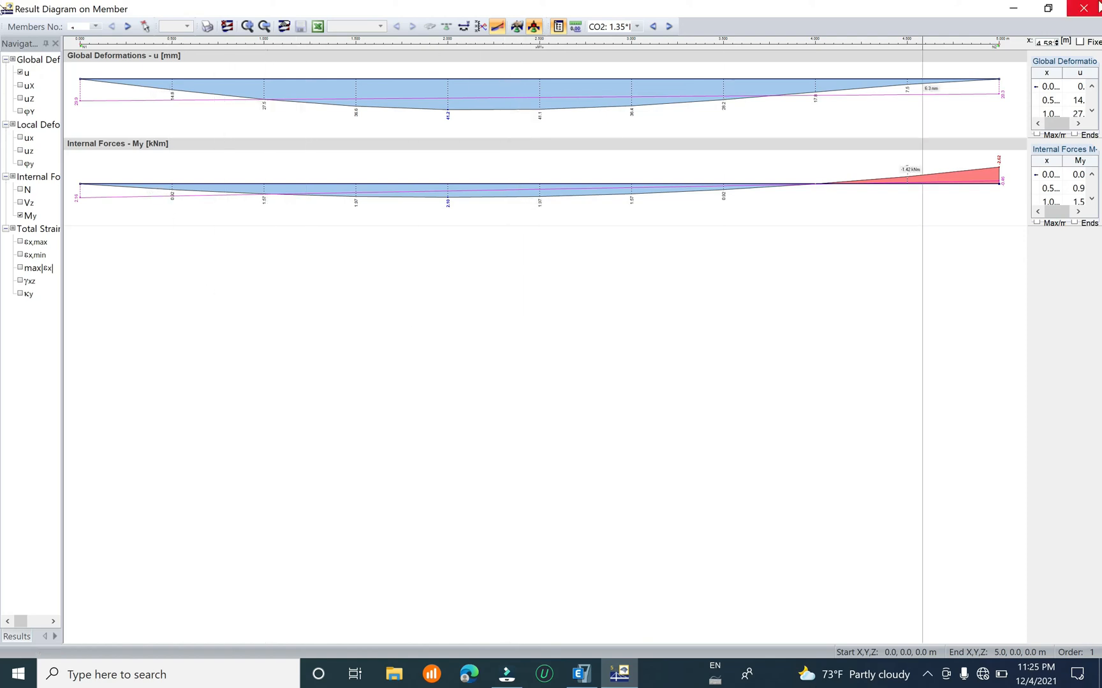
{"action": "left_click", "coordinate": [1085, 11]}
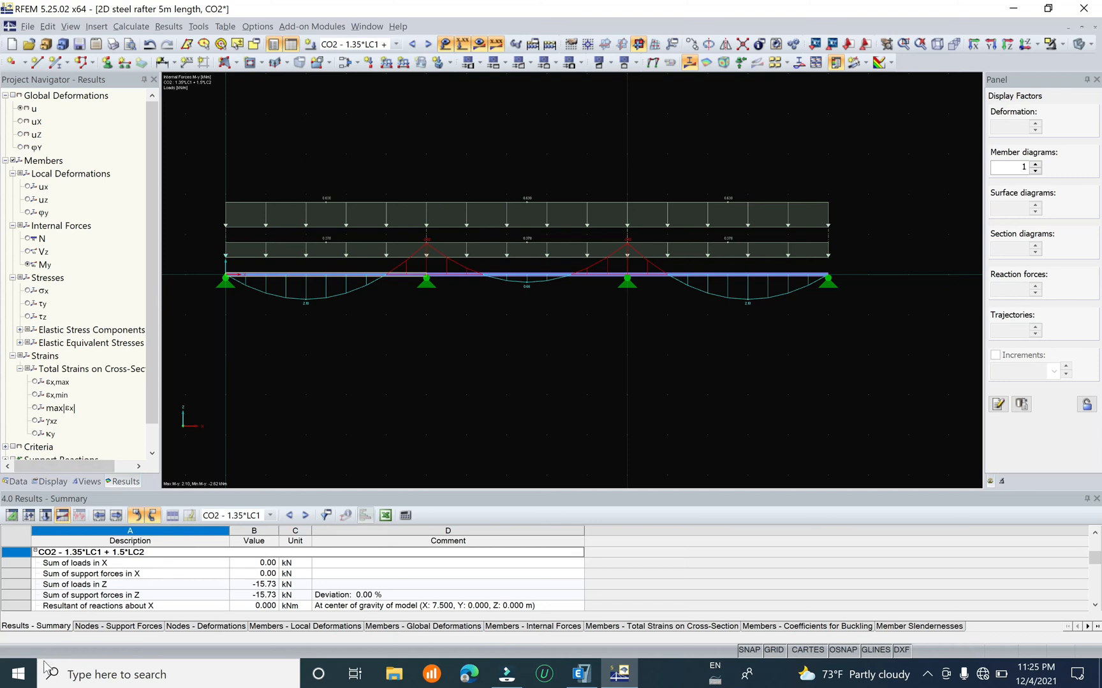
Open the RF-STEEL EC3 add-on module for Eurocode 3 steel design and include all members in the design
{"action": "left_click", "coordinate": [19, 482]}
{"action": "scroll", "coordinate": [134, 287], "scroll_direction": "down", "scroll_amount": 13}
{"action": "scroll", "coordinate": [135, 288], "scroll_direction": "down", "scroll_amount": 1}
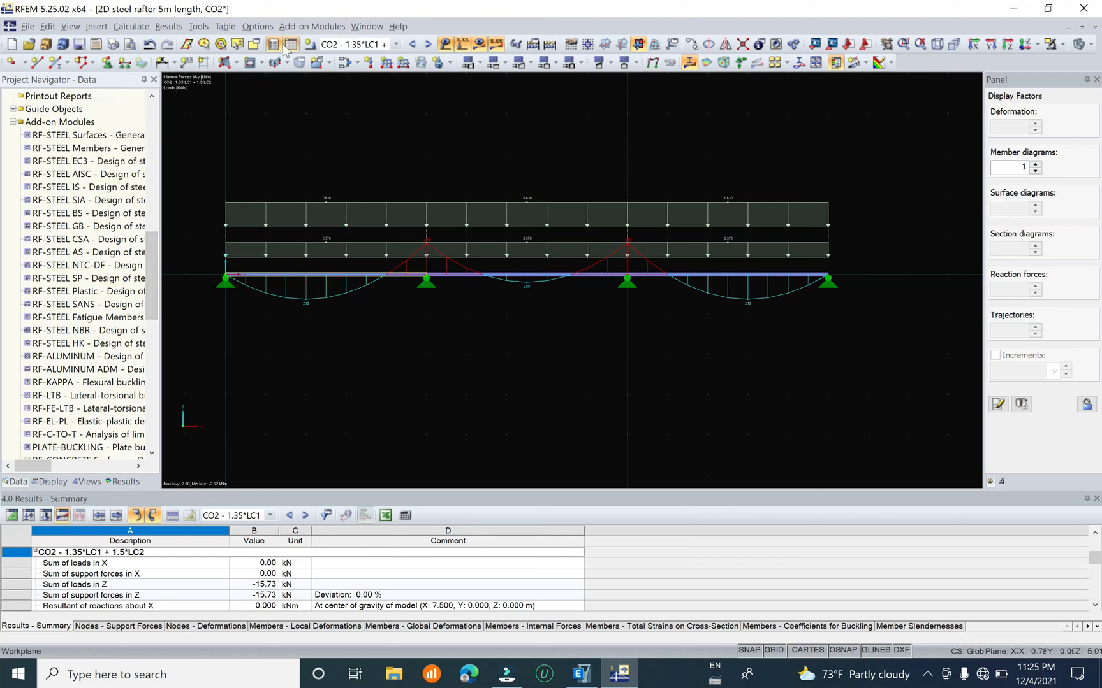
{"action": "left_click", "coordinate": [338, 26]}
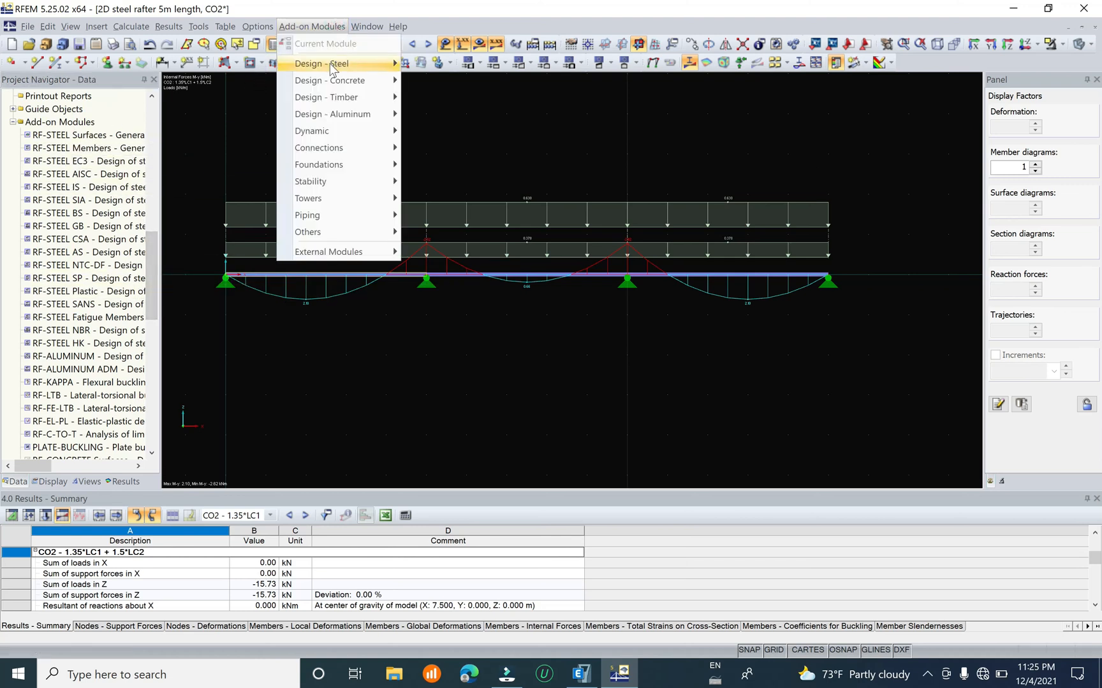
{"action": "mouse_move", "coordinate": [358, 71]}
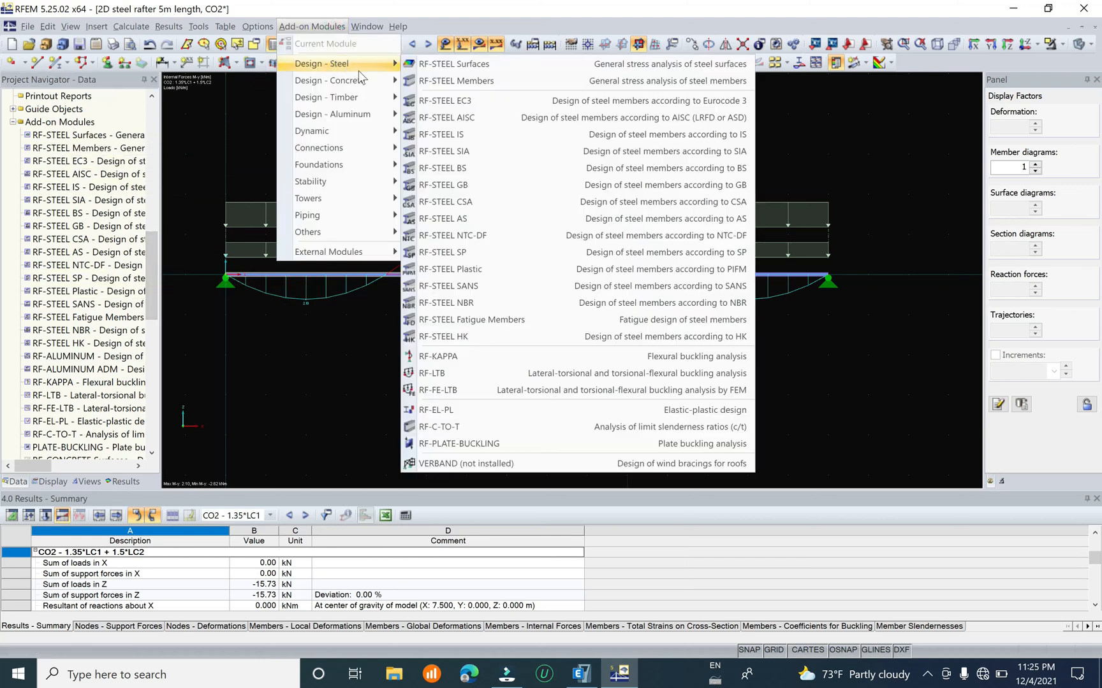
{"action": "left_click", "coordinate": [488, 100]}
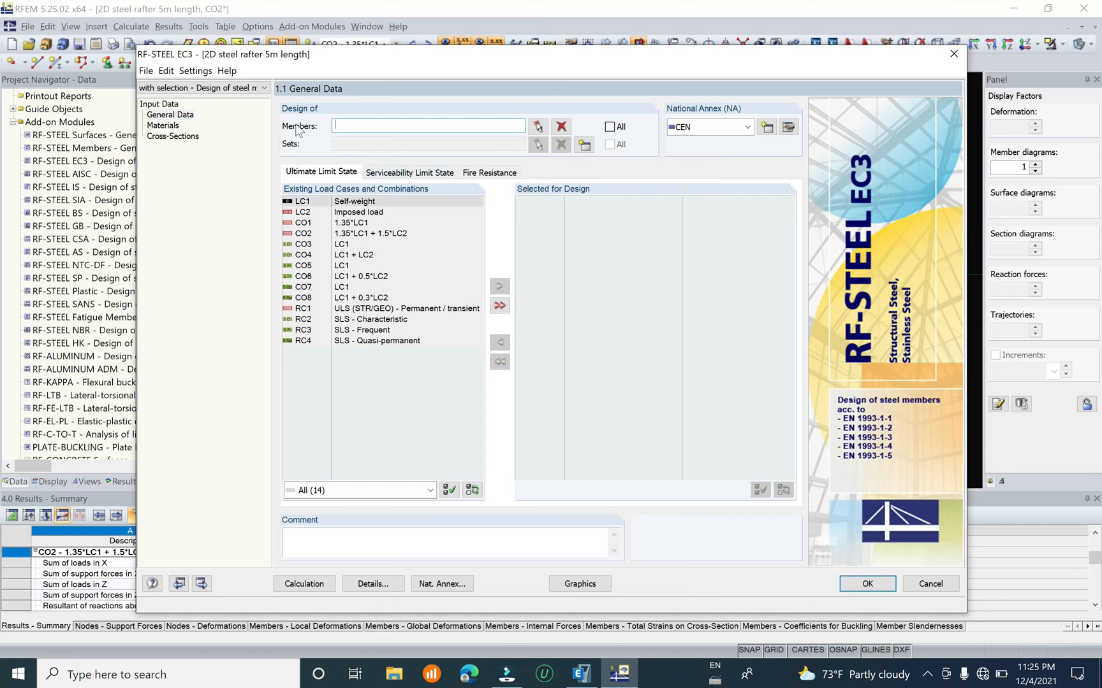
{"action": "left_click", "coordinate": [610, 127]}
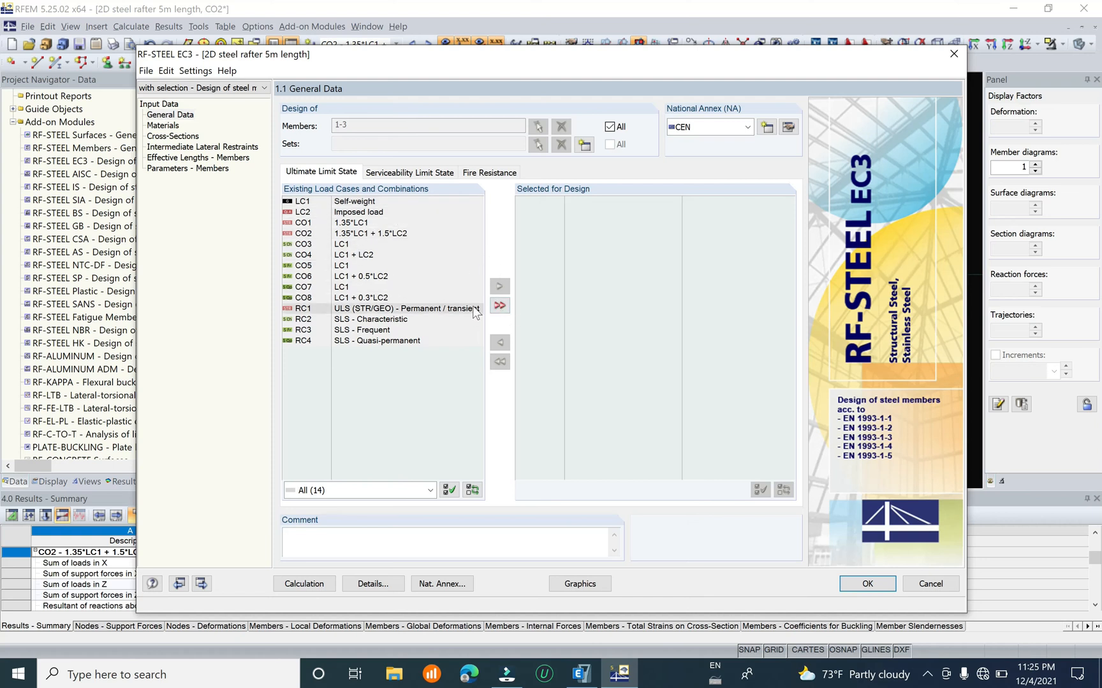
Select load combination CO2 (1.35*LC1 + 1.5*LC2) for the ultimate limit state design
{"action": "left_click", "coordinate": [407, 233]}
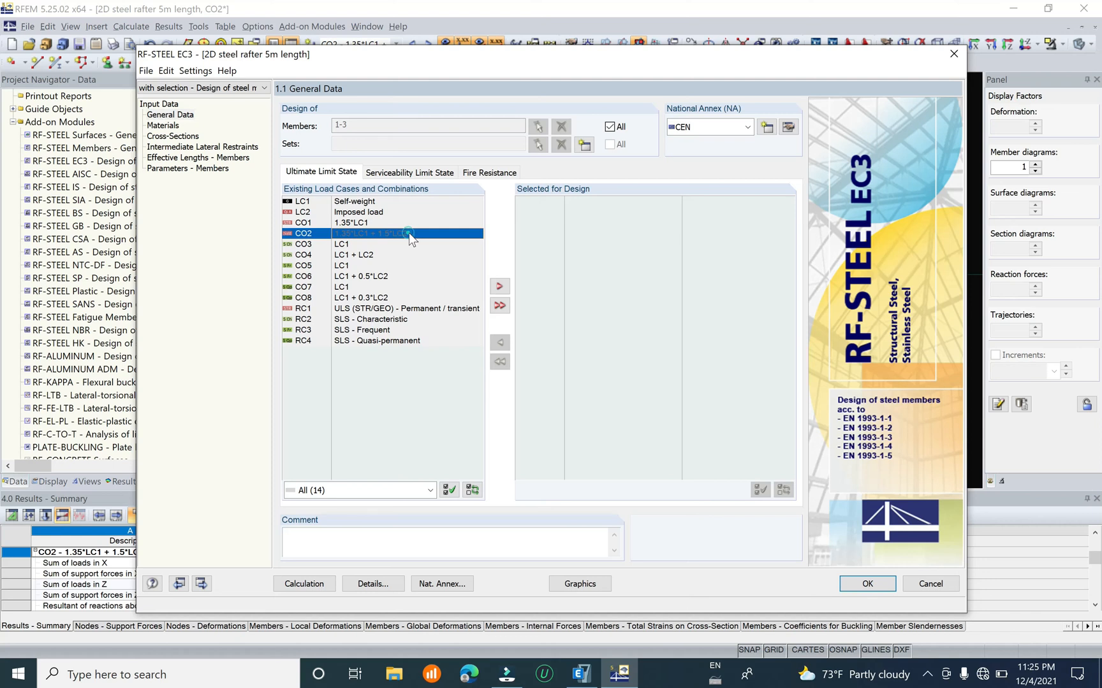
{"action": "left_click", "coordinate": [501, 287]}
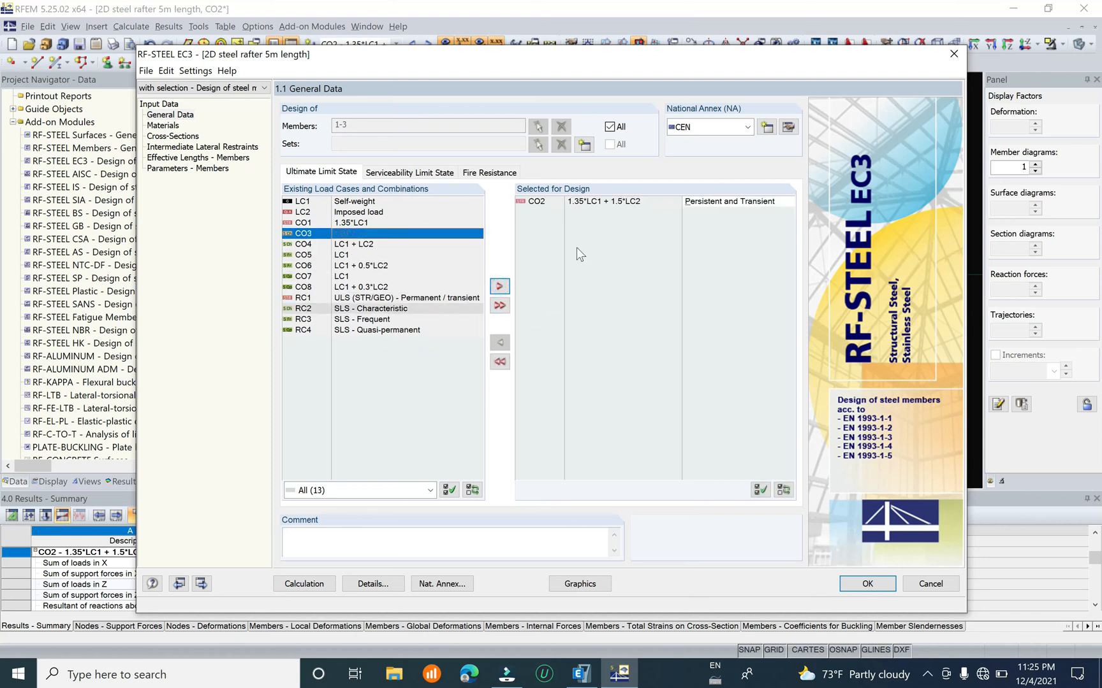
{"action": "left_click", "coordinate": [393, 203]}
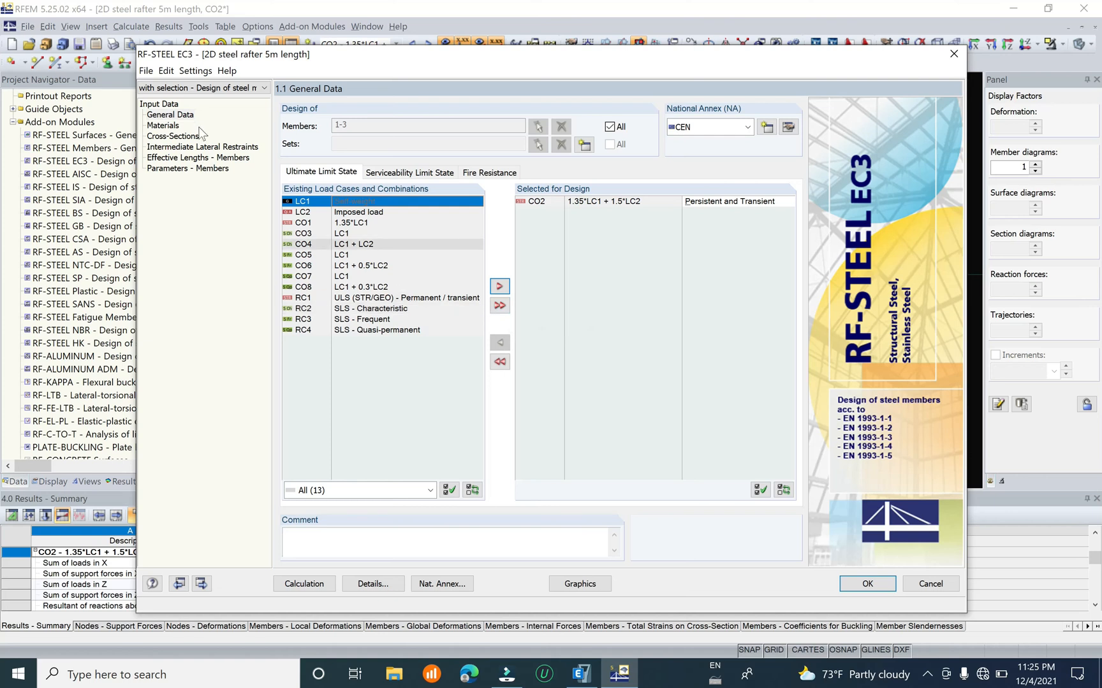
Review the Steel S 235 material properties, the TO 100/50/1.3 cross-section properties and the intermediate lateral restraints input
{"action": "left_click", "coordinate": [164, 126]}
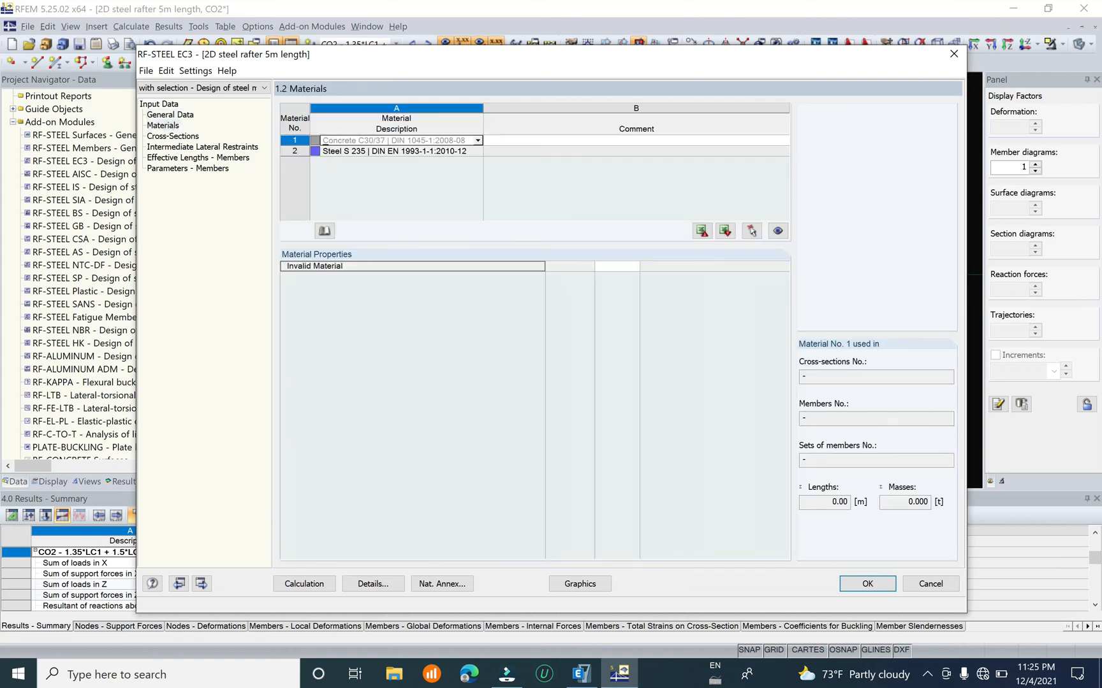
{"action": "left_click", "coordinate": [464, 151]}
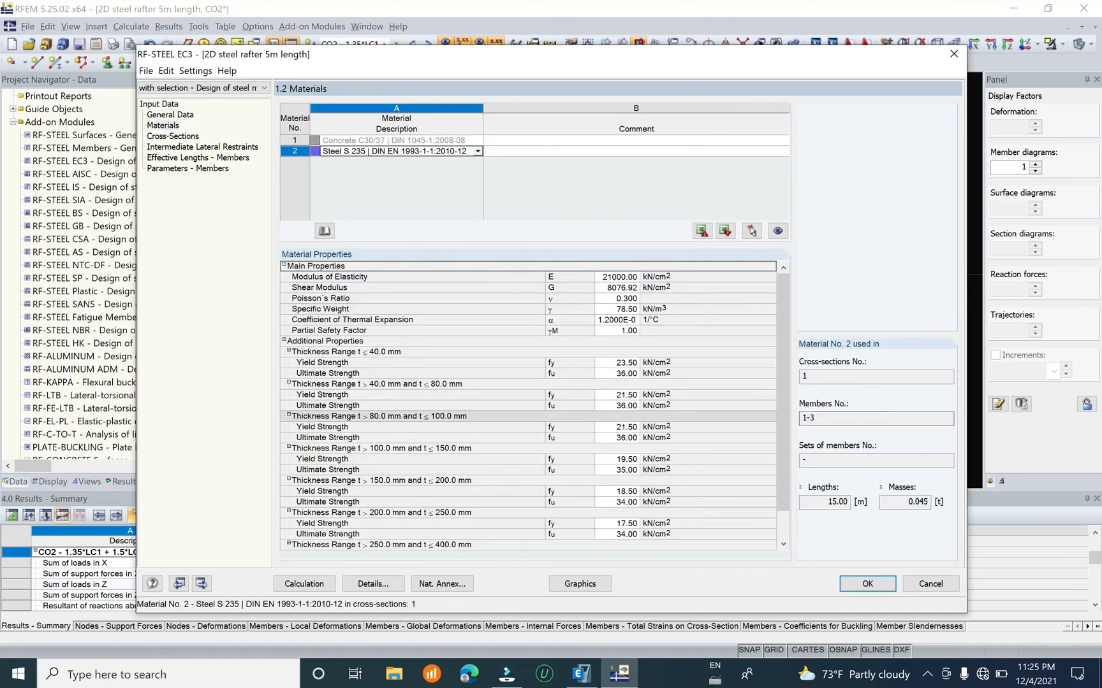
{"action": "left_click", "coordinate": [172, 135]}
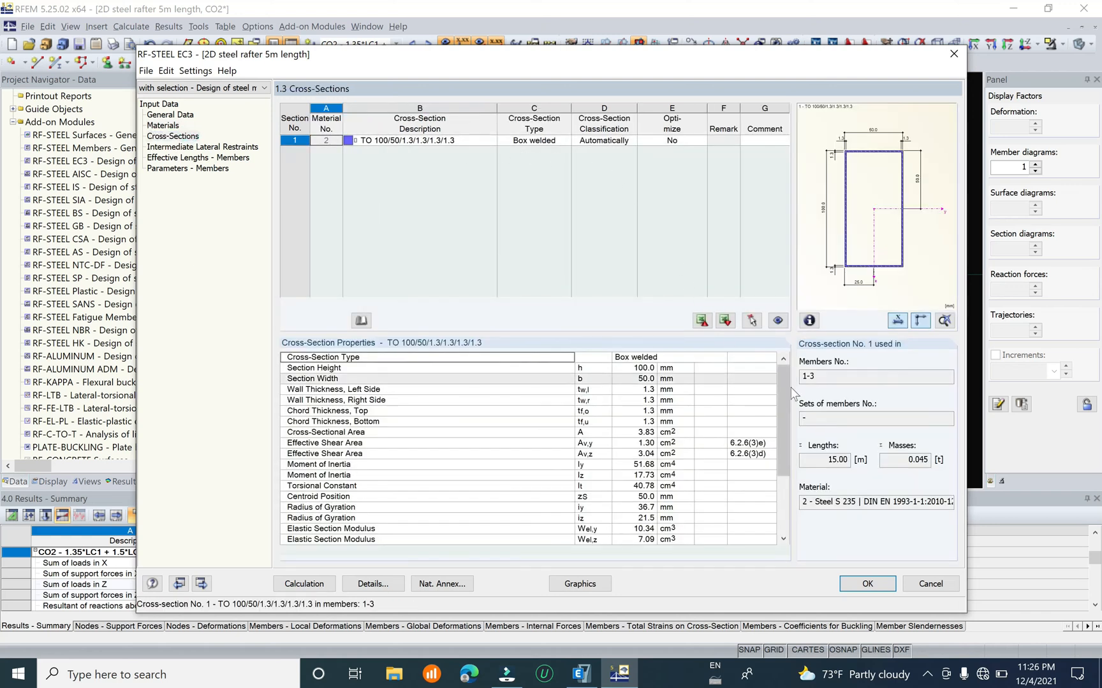
{"action": "left_click_drag", "start_coordinate": [784, 410], "coordinate": [783, 518]}
{"action": "scroll", "coordinate": [464, 425], "scroll_direction": "up", "scroll_amount": 3}
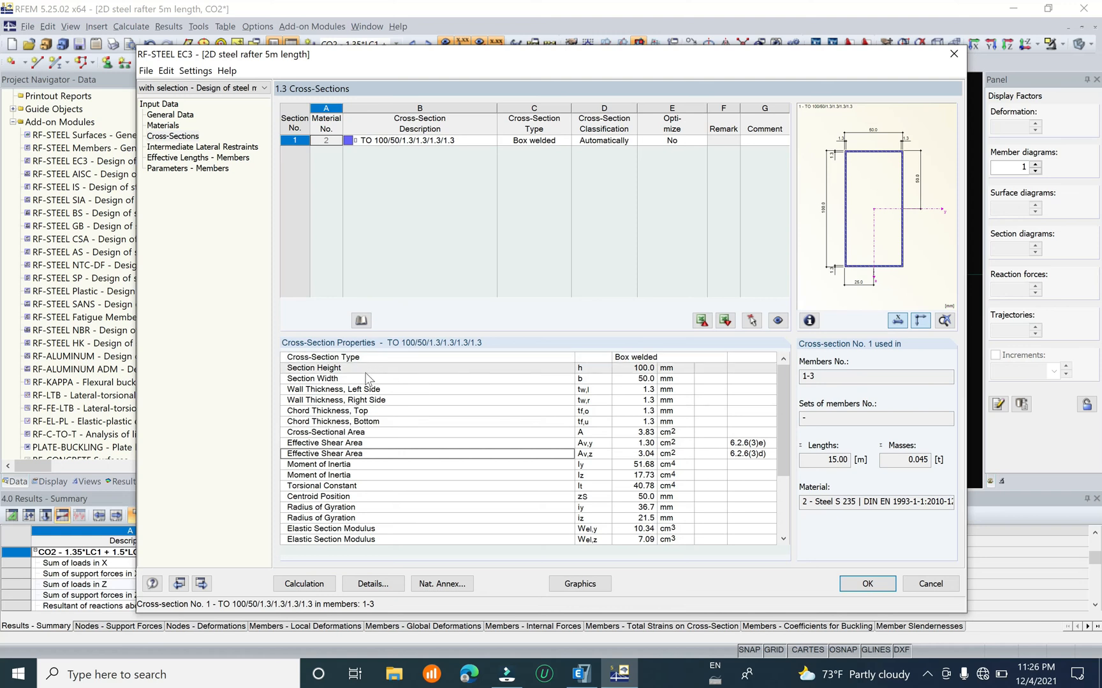
{"action": "scroll", "coordinate": [570, 461], "scroll_direction": "down", "scroll_amount": 2}
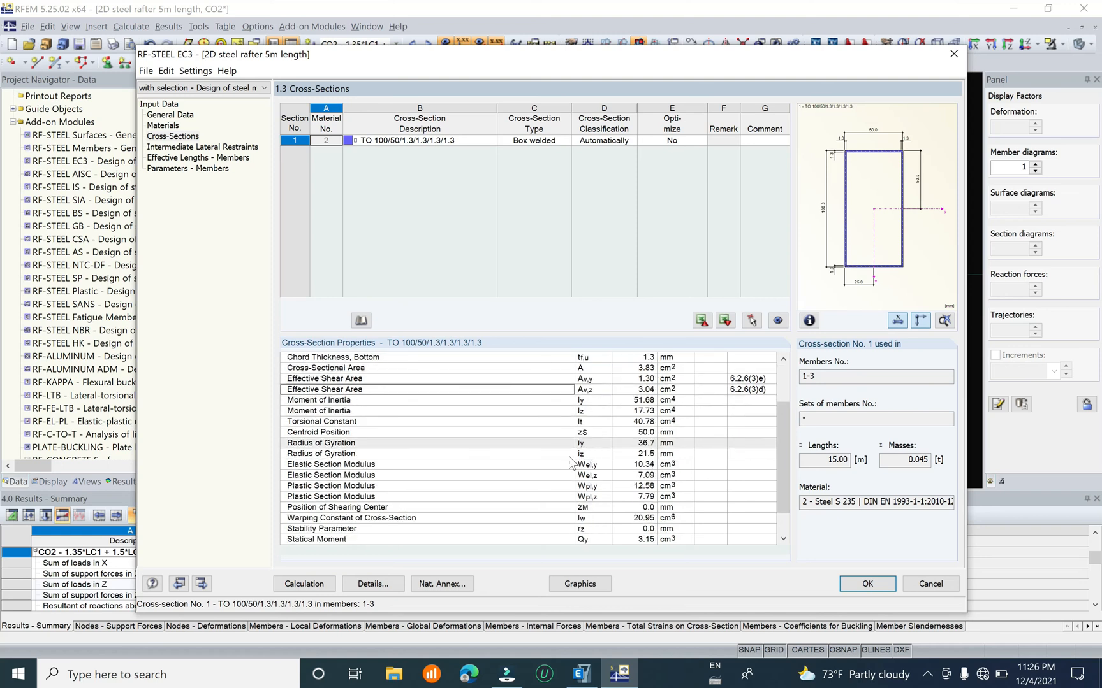
{"action": "scroll", "coordinate": [570, 461], "scroll_direction": "down", "scroll_amount": 1}
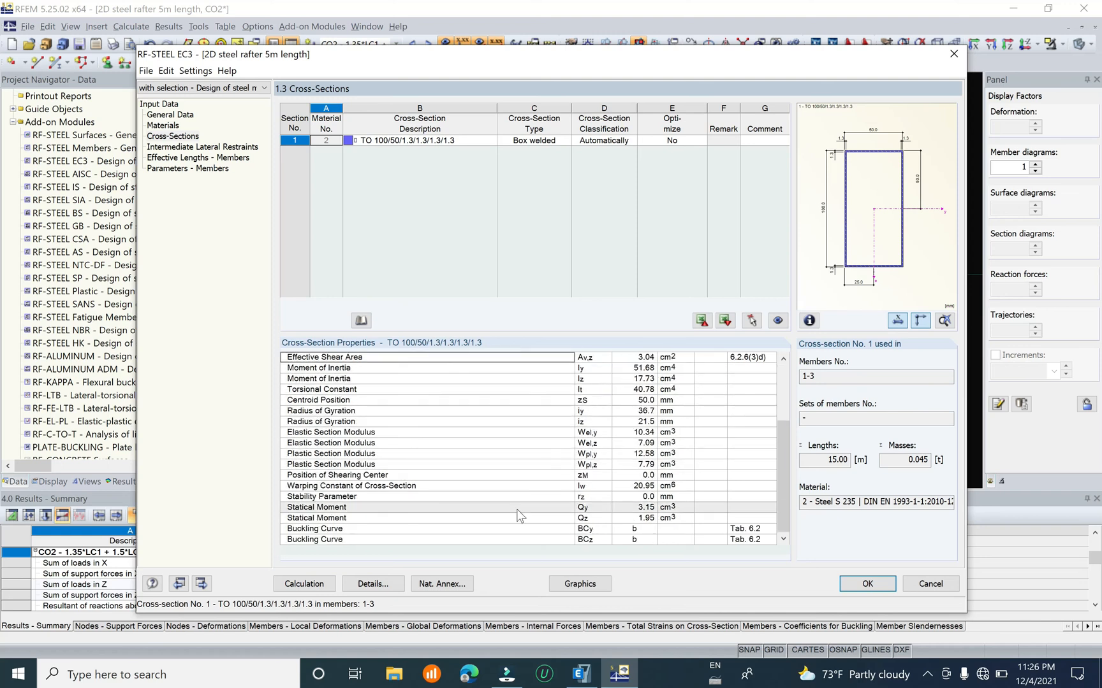
{"action": "left_click", "coordinate": [191, 148]}
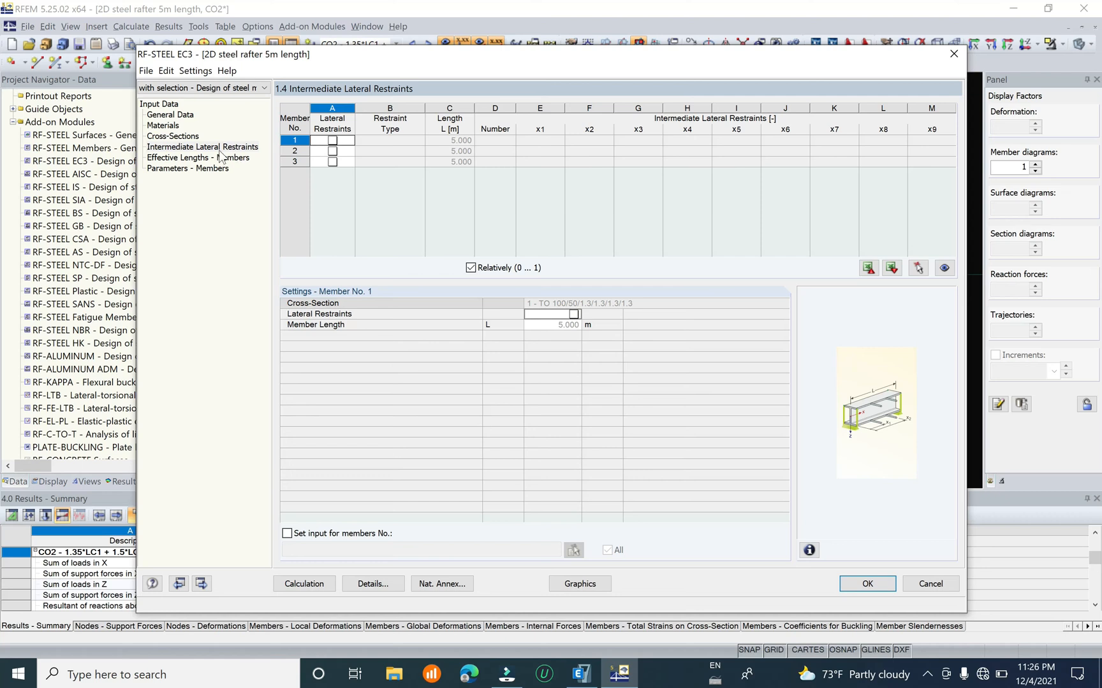
Turn off the automatic design of all members and start a new set of members with the description Beam
{"action": "left_click", "coordinate": [186, 116]}
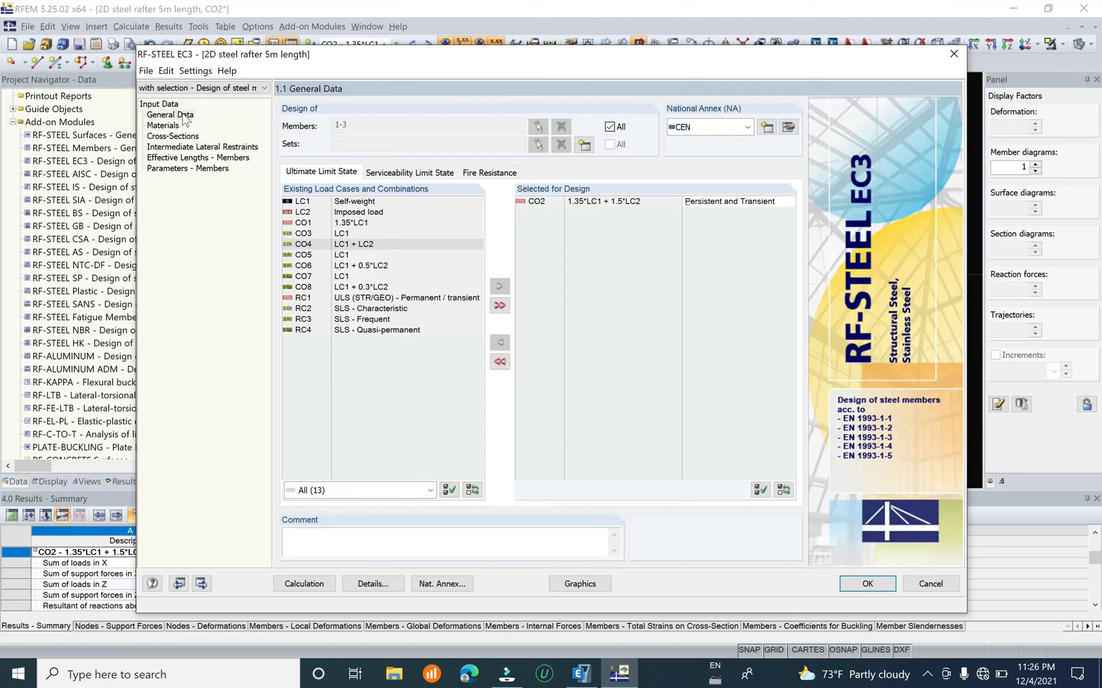
{"action": "left_click", "coordinate": [610, 126]}
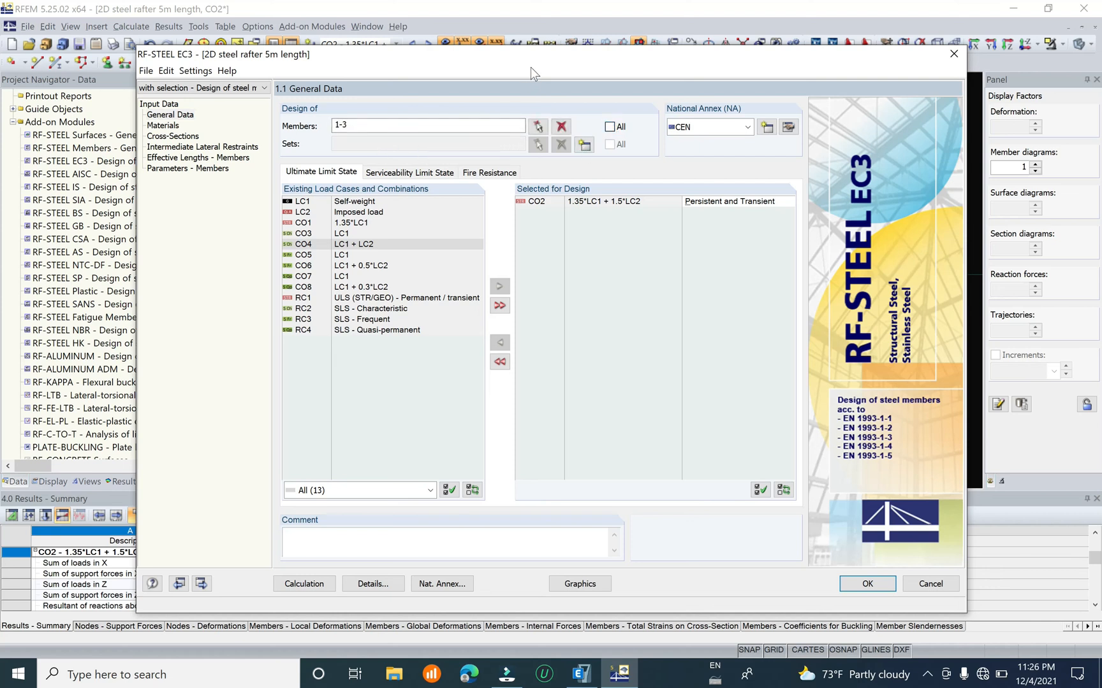
{"action": "left_click", "coordinate": [584, 146]}
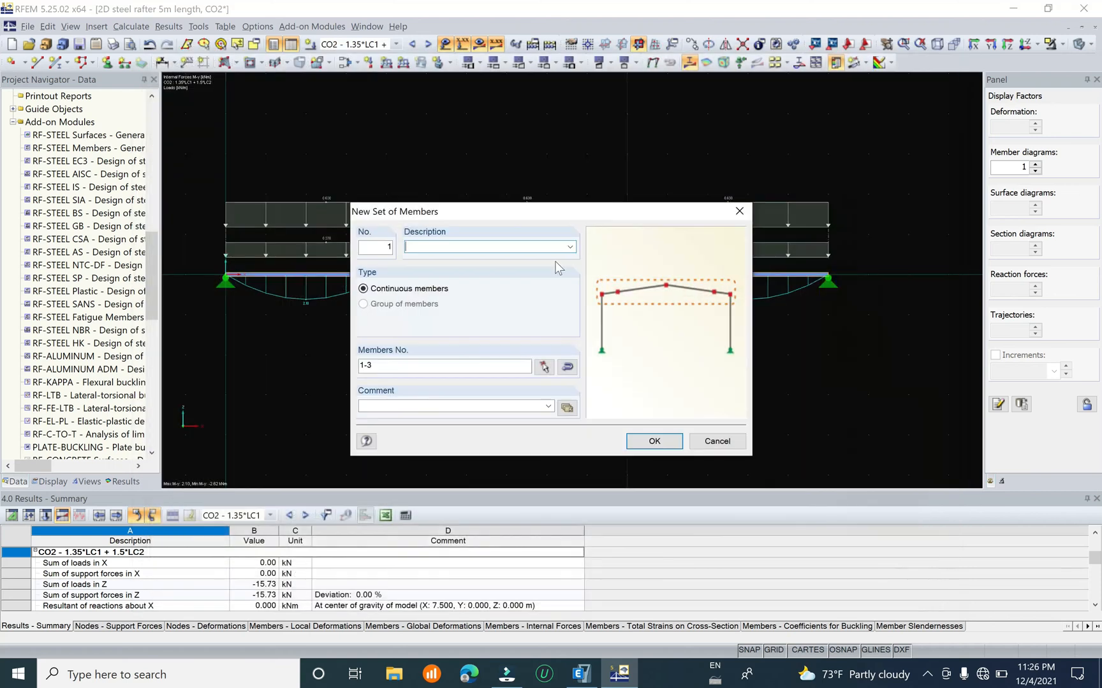
{"action": "left_click", "coordinate": [569, 248]}
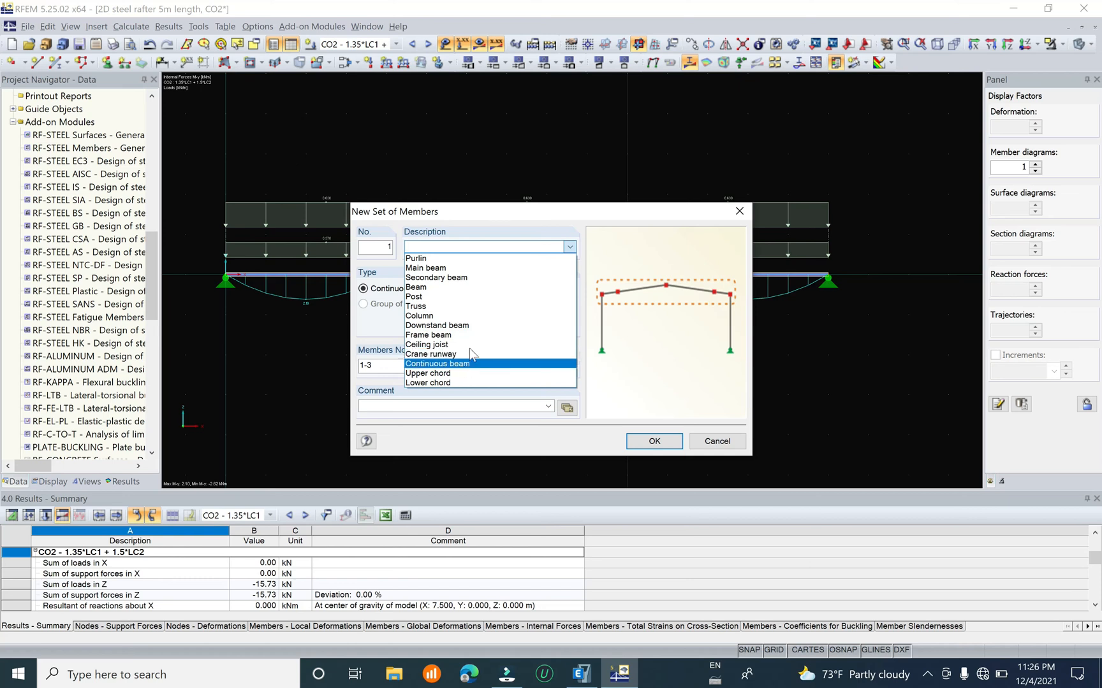
{"action": "left_click", "coordinate": [472, 288]}
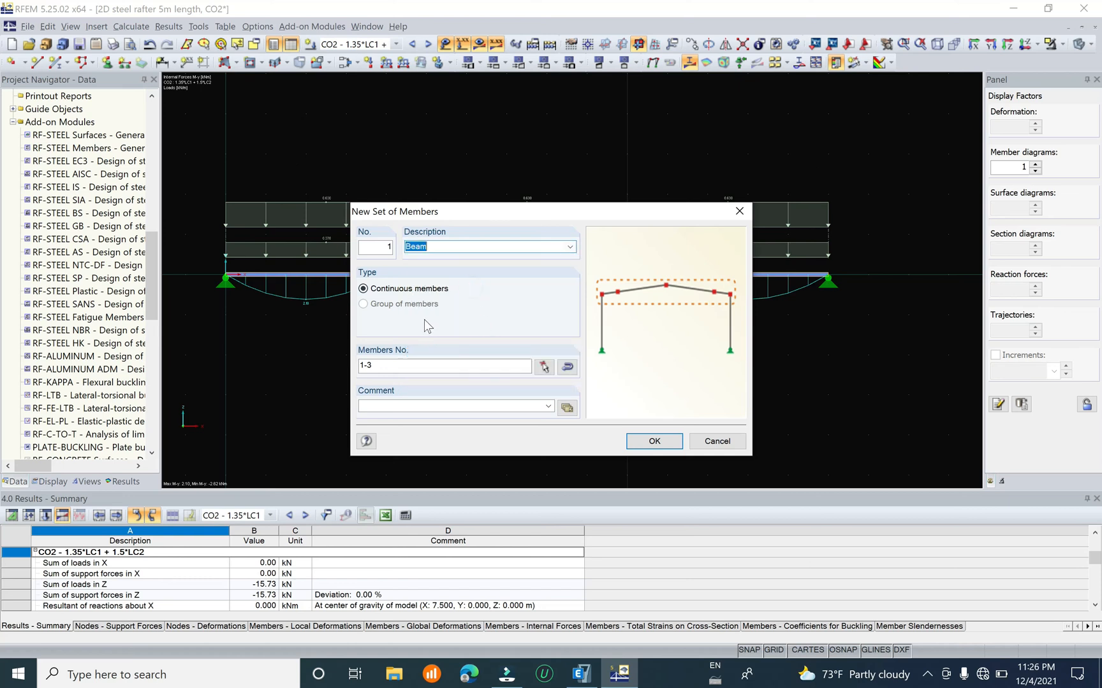
Pick the first-span member graphically for the set and hide the result diagrams and loads in the model view
{"action": "left_click", "coordinate": [544, 367]}
{"action": "left_click", "coordinate": [260, 275]}
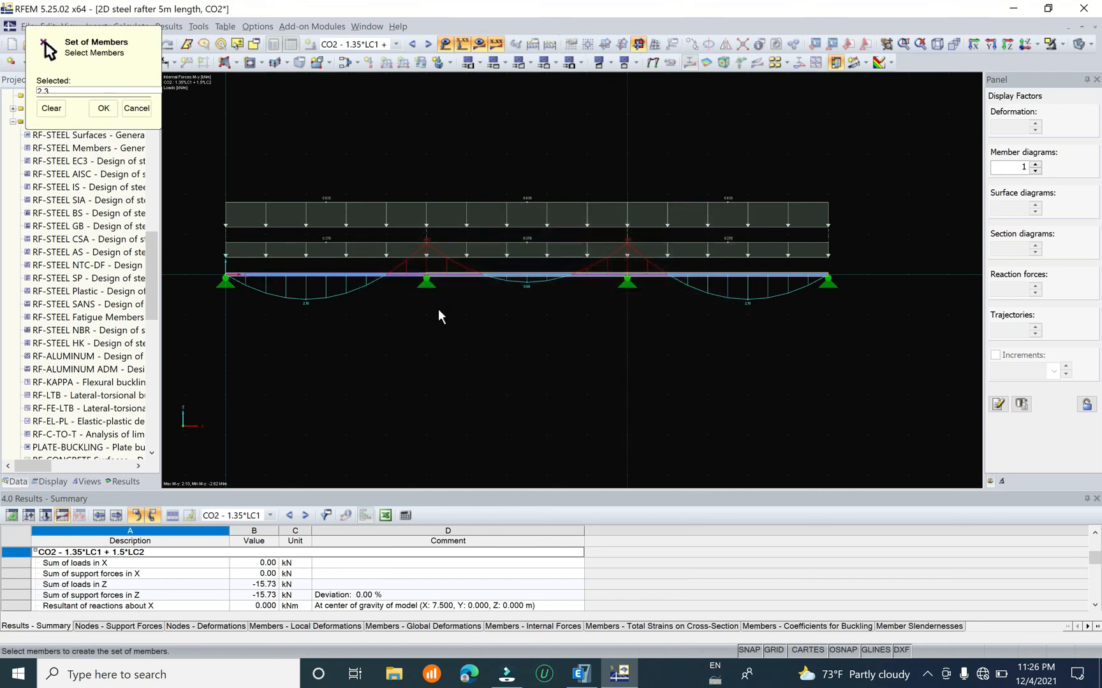
{"action": "left_click_drag", "start_coordinate": [193, 241], "coordinate": [849, 290]}
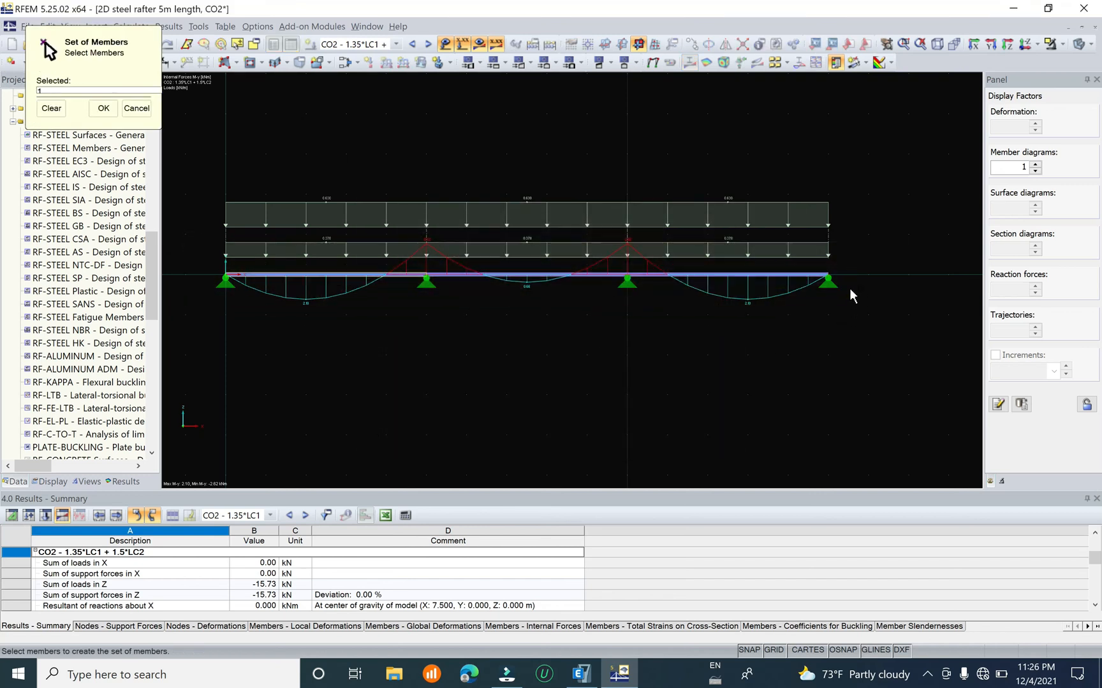
{"action": "left_click", "coordinate": [318, 275]}
{"action": "left_click", "coordinate": [345, 275]}
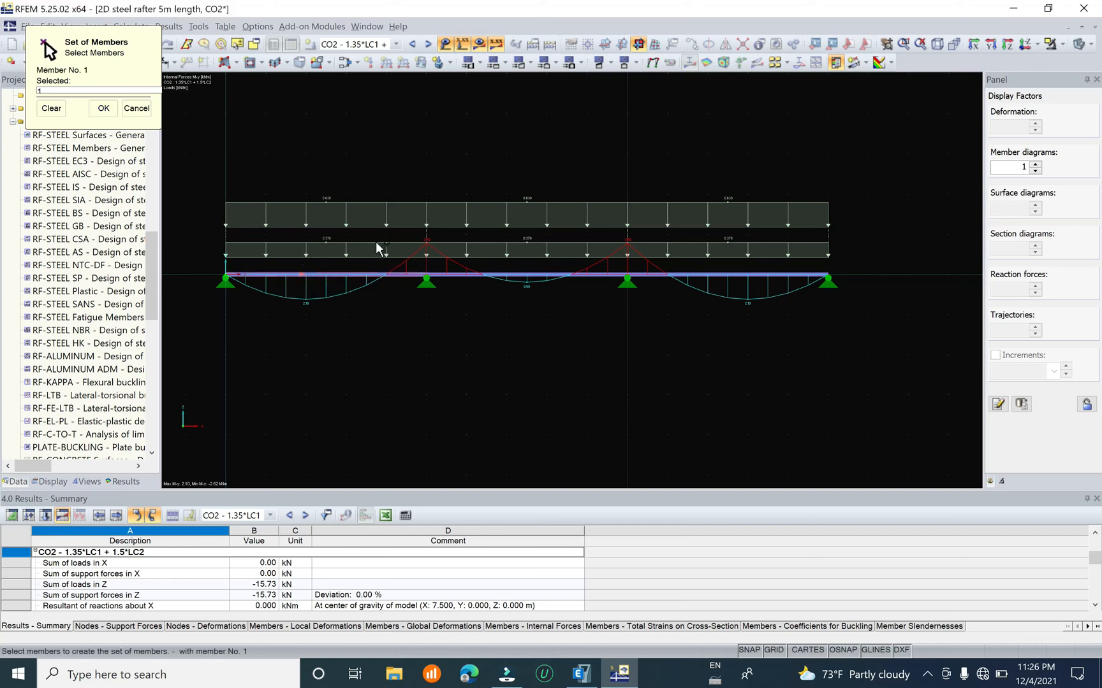
{"action": "left_click", "coordinate": [448, 45]}
{"action": "left_click", "coordinate": [481, 45]}
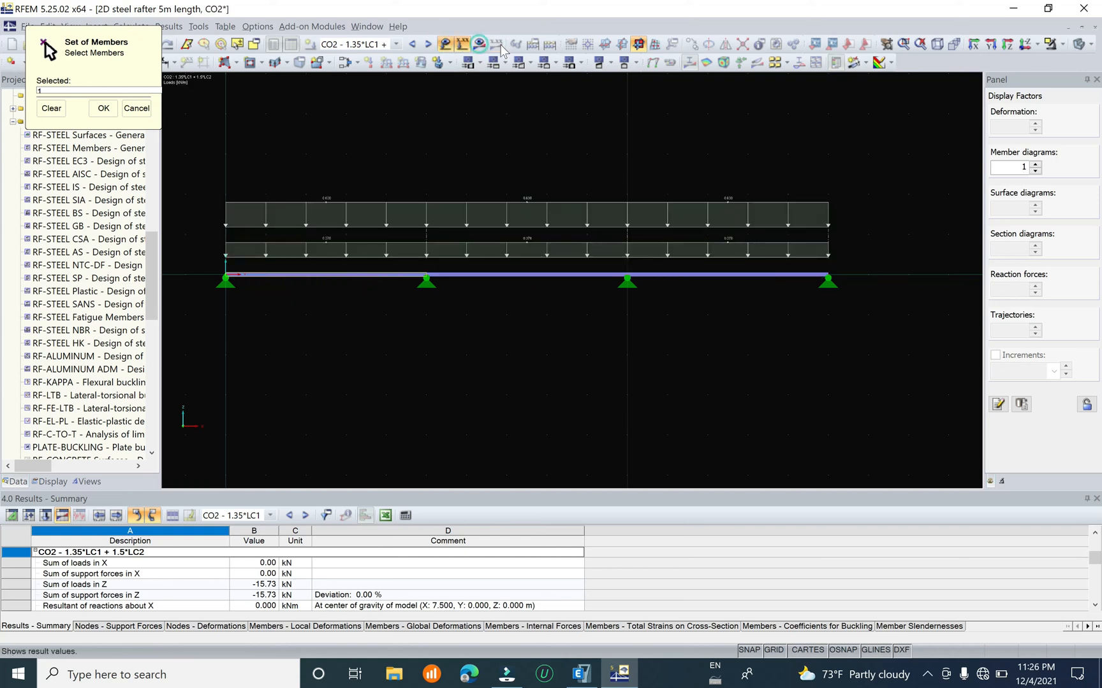
{"action": "left_click", "coordinate": [445, 44]}
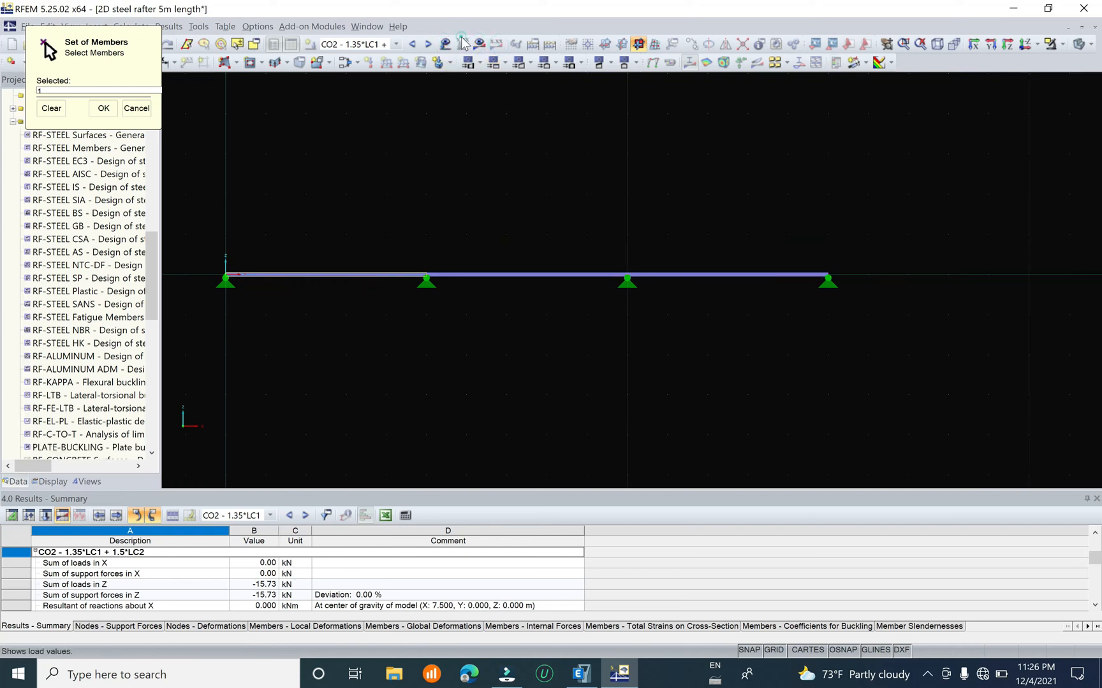
Add the second- and third-span members to the selection and create the continuous set from members 1-3
{"action": "left_click", "coordinate": [485, 275]}
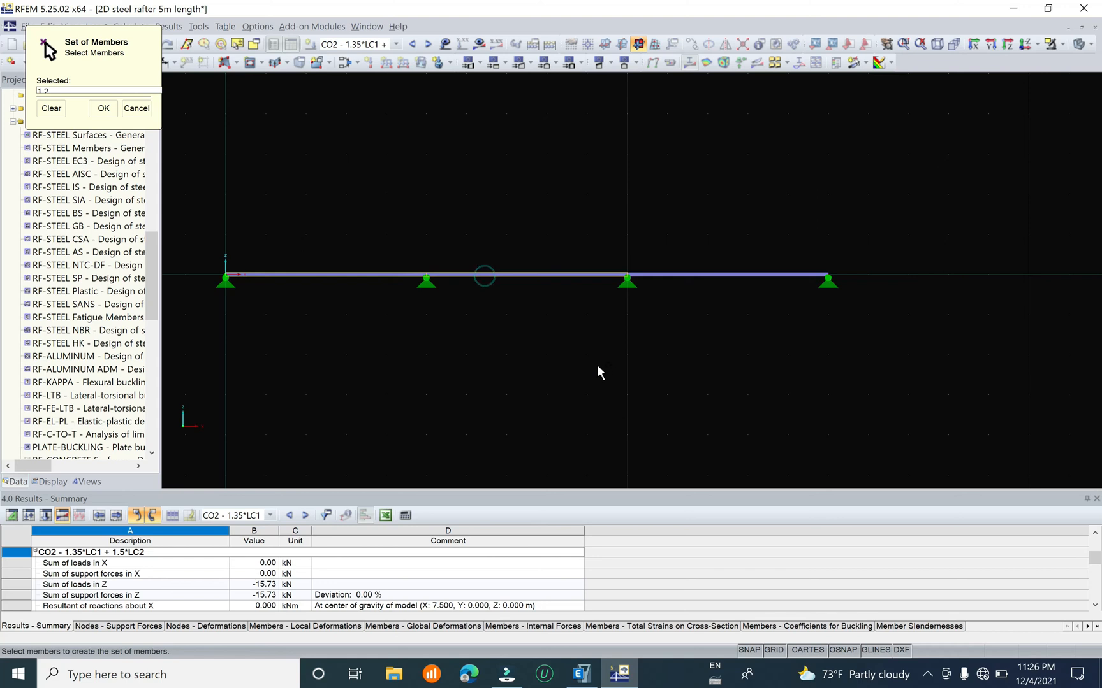
{"action": "left_click", "coordinate": [707, 272]}
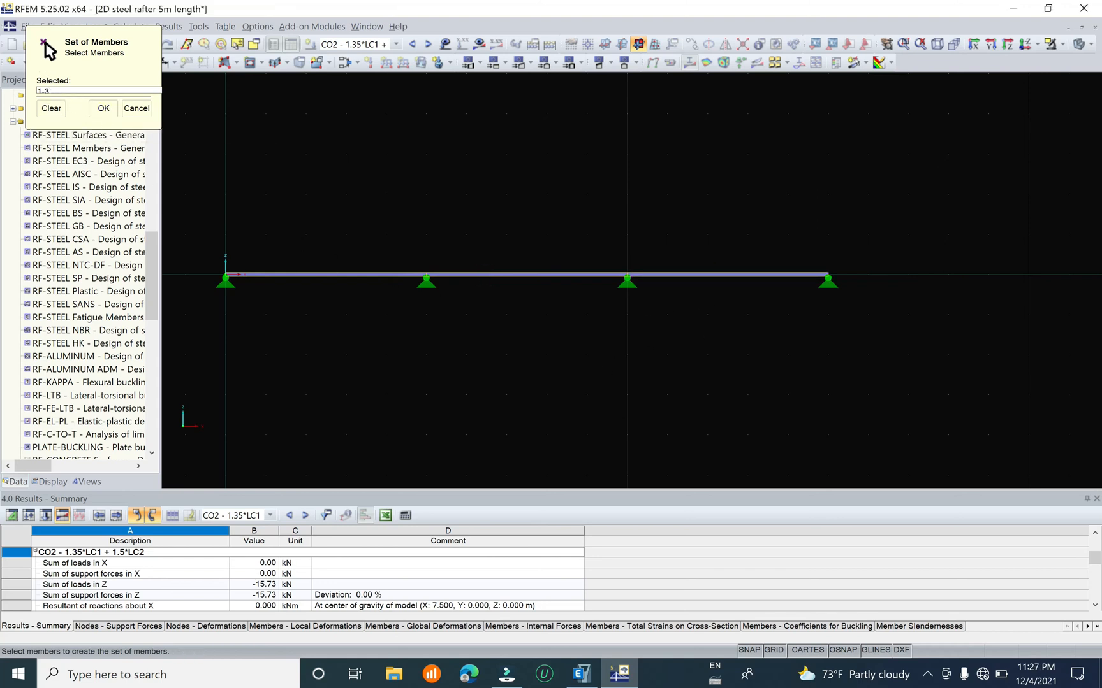
{"action": "left_click", "coordinate": [103, 108]}
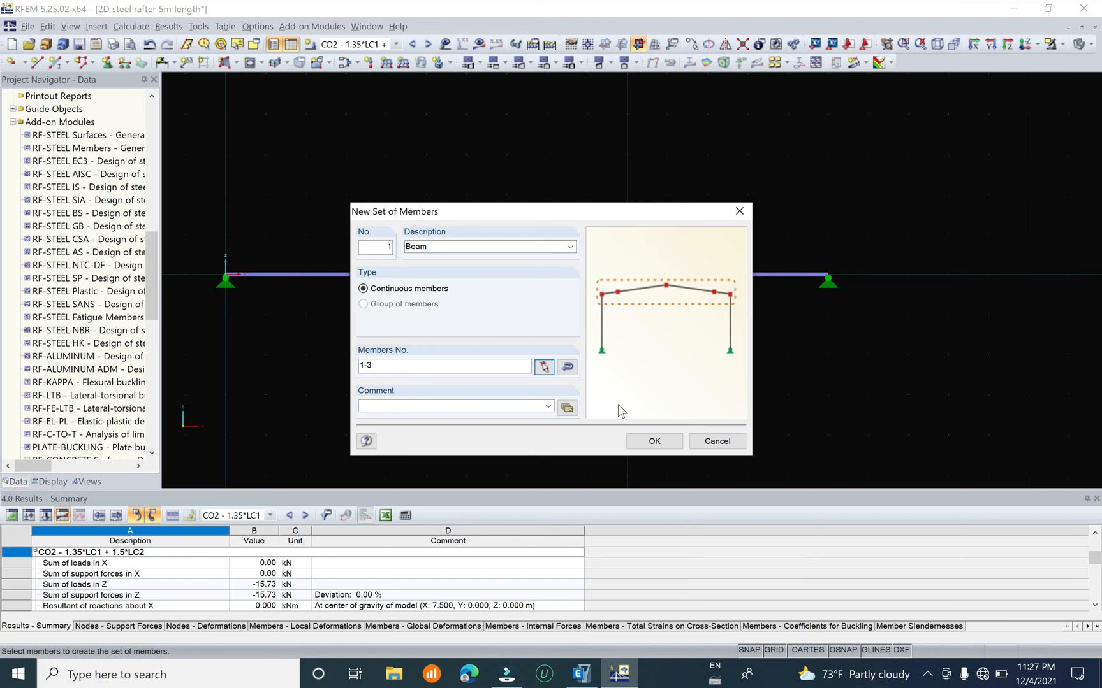
{"action": "left_click", "coordinate": [654, 441]}
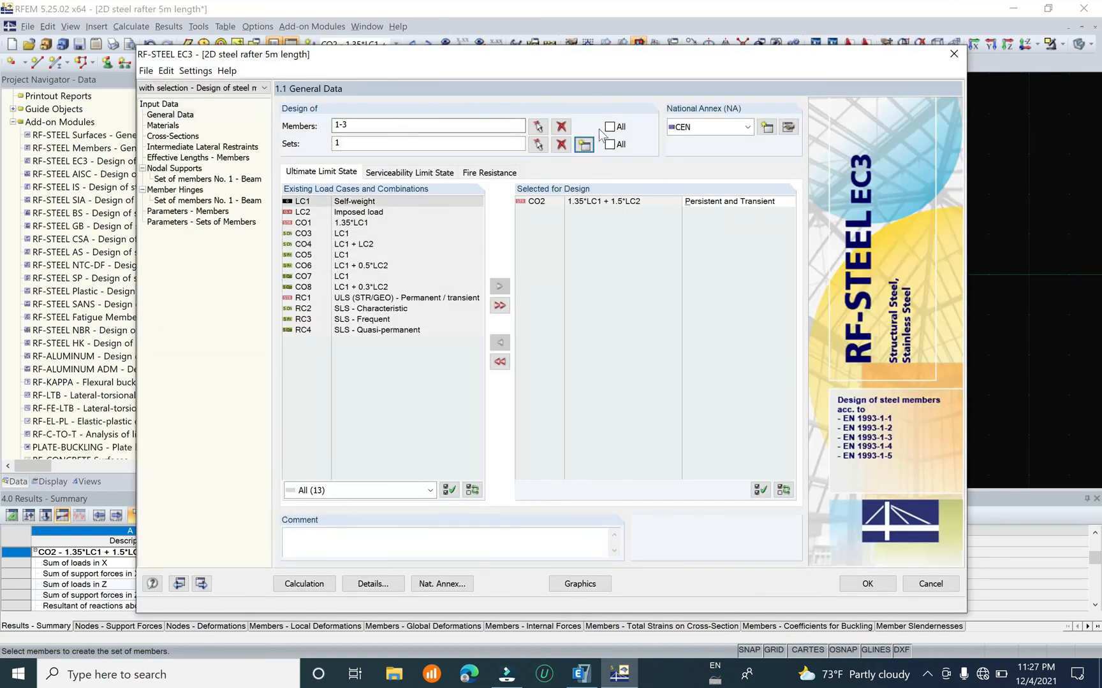
Clear the individual members from the design so that only member set 1 is designed
{"action": "left_click", "coordinate": [437, 125]}
{"action": "key", "text": "BackSpace"}
{"action": "left_click", "coordinate": [417, 146]}
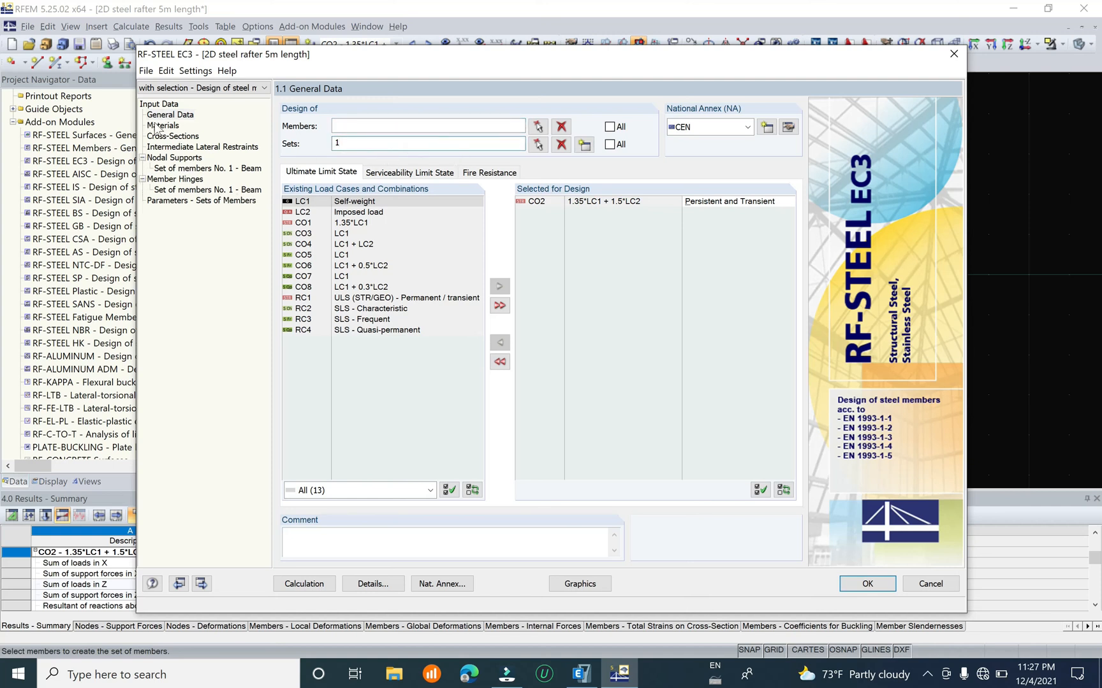
Activate intermediate lateral restraints for member 1 and set the restraint type to Lateral (Upper Flange)
{"action": "left_click", "coordinate": [184, 148]}
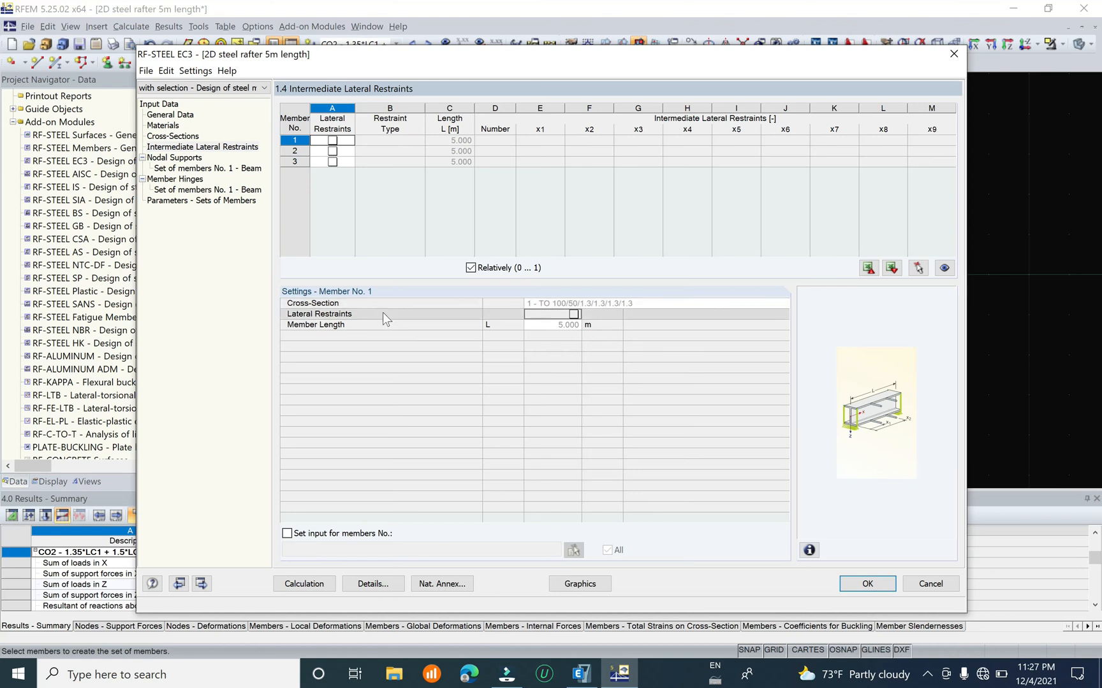
{"action": "left_click", "coordinate": [573, 314]}
{"action": "left_click", "coordinate": [607, 326]}
{"action": "left_click", "coordinate": [617, 325]}
{"action": "left_click", "coordinate": [617, 325]}
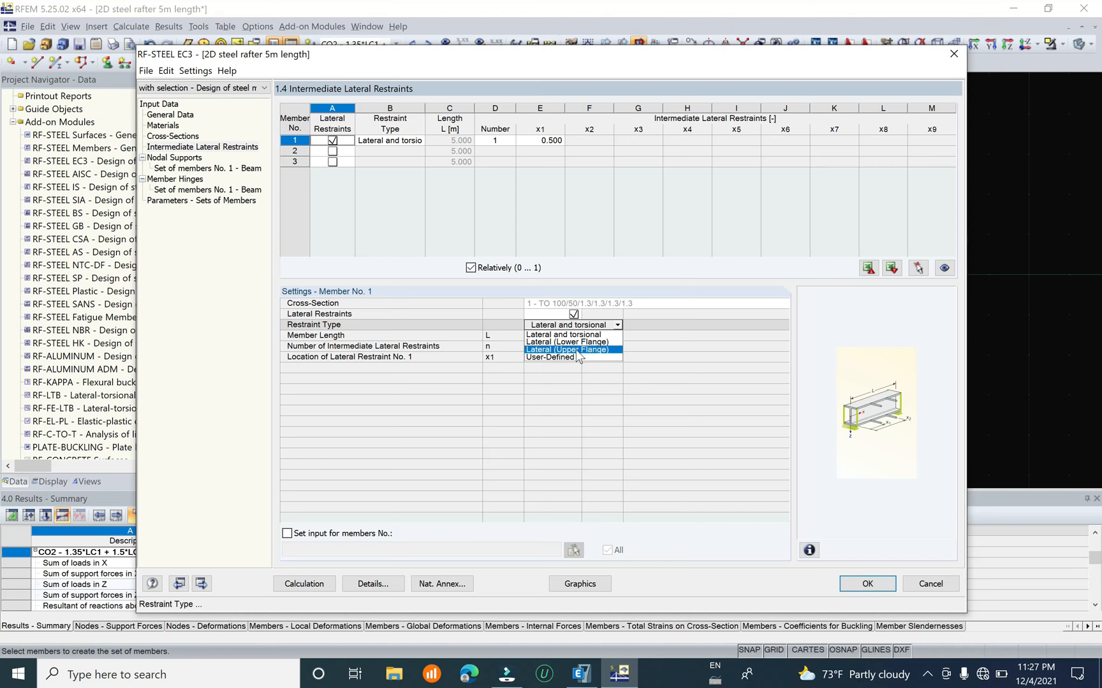
{"action": "left_click", "coordinate": [612, 350]}
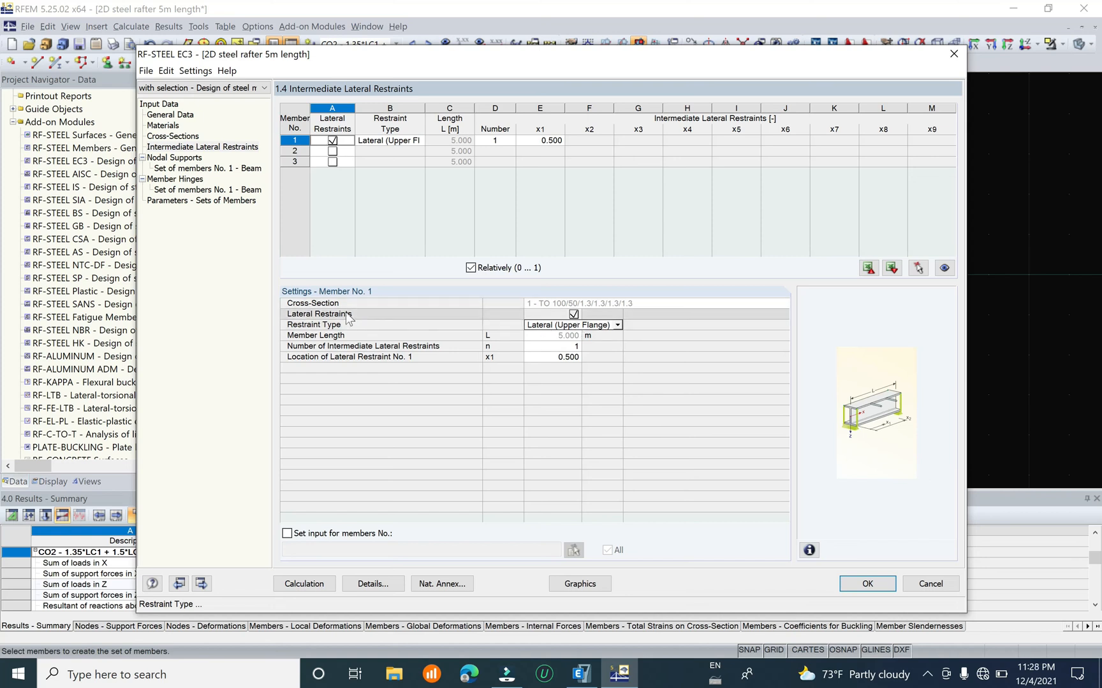
Check member 1's lateral restraint settings, including the number and relative location of its intermediate restraints
{"action": "left_click", "coordinate": [573, 314]}
{"action": "left_click", "coordinate": [574, 315]}
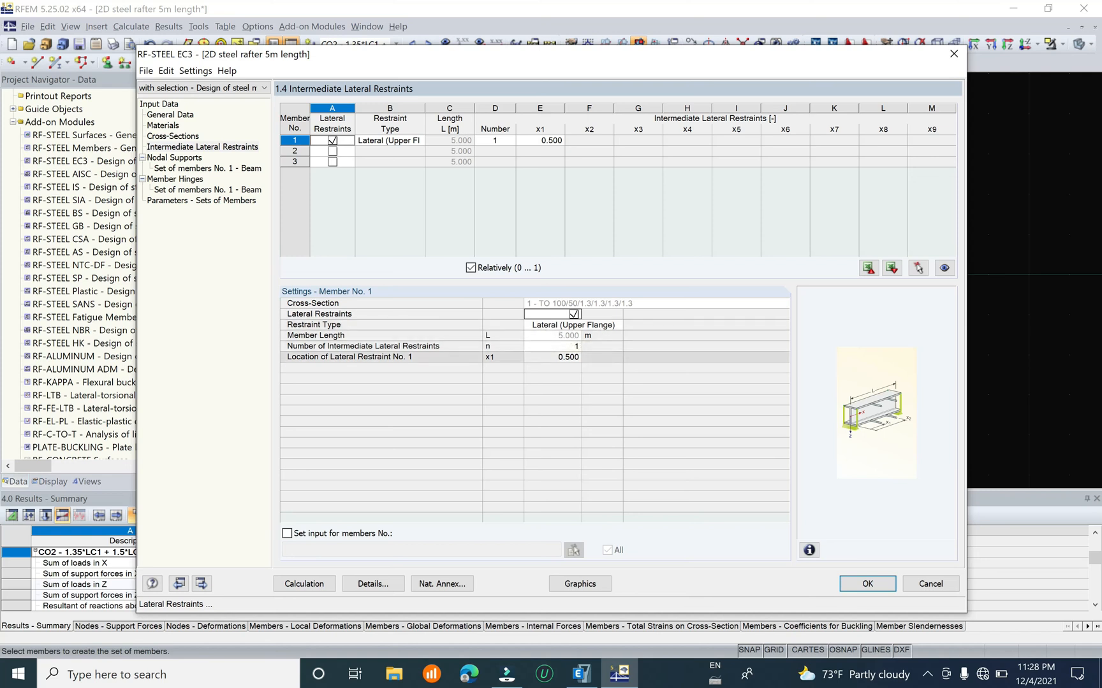
{"action": "left_click", "coordinate": [541, 357]}
{"action": "left_click", "coordinate": [569, 357]}
{"action": "left_click", "coordinate": [574, 347]}
{"action": "left_click", "coordinate": [565, 358]}
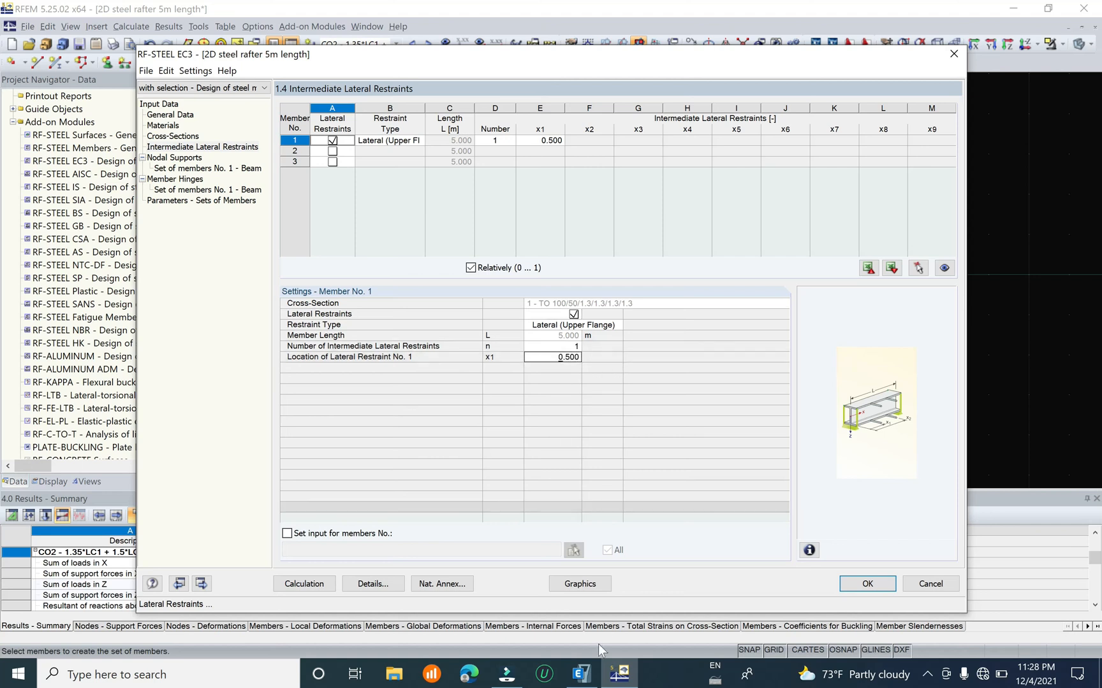
Switch to ETABS and check the first span's unbraced length ratios in the Eurocode 3 steel frame design overwrites
{"action": "left_click", "coordinate": [173, 675]}
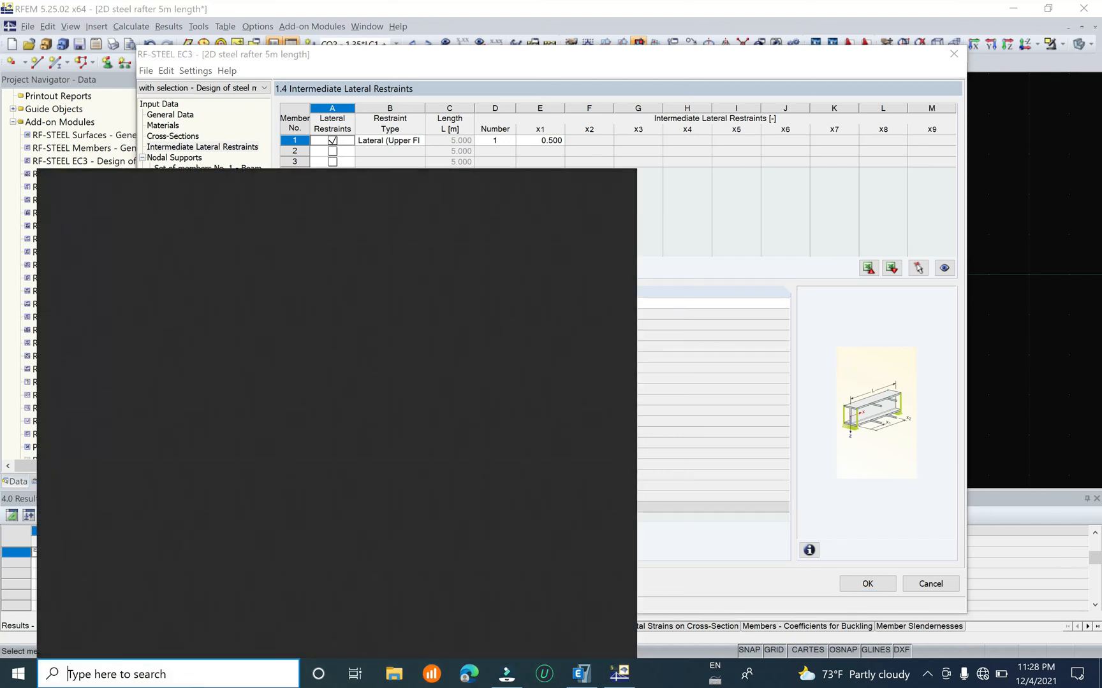
{"action": "left_click", "coordinate": [580, 674]}
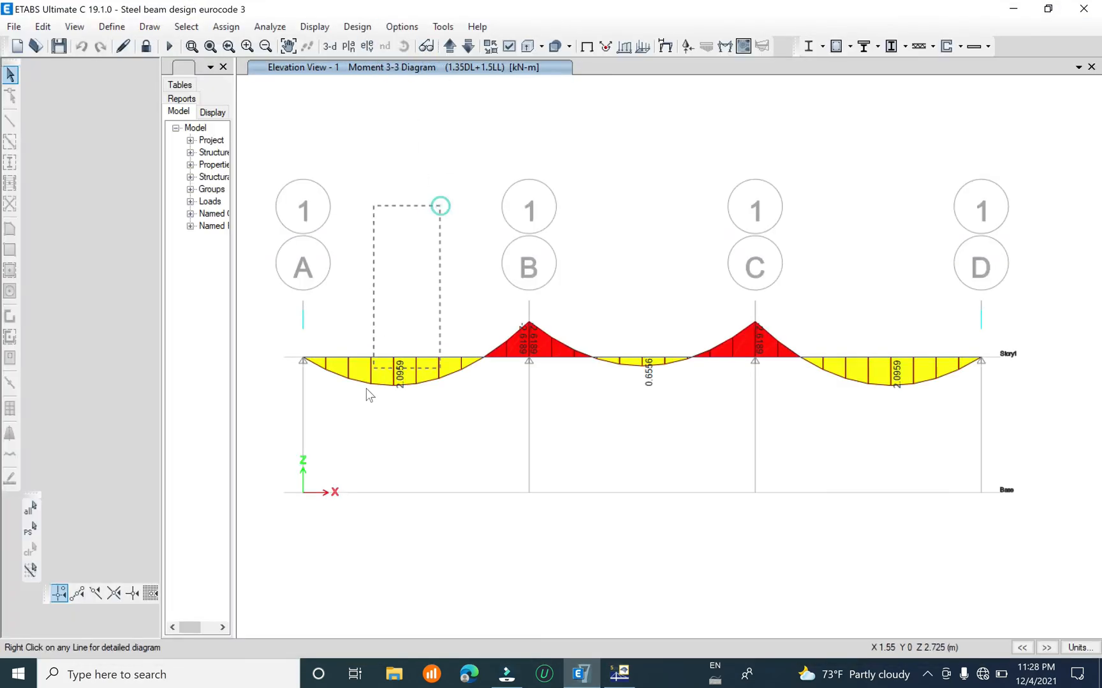
{"action": "left_click", "coordinate": [398, 27]}
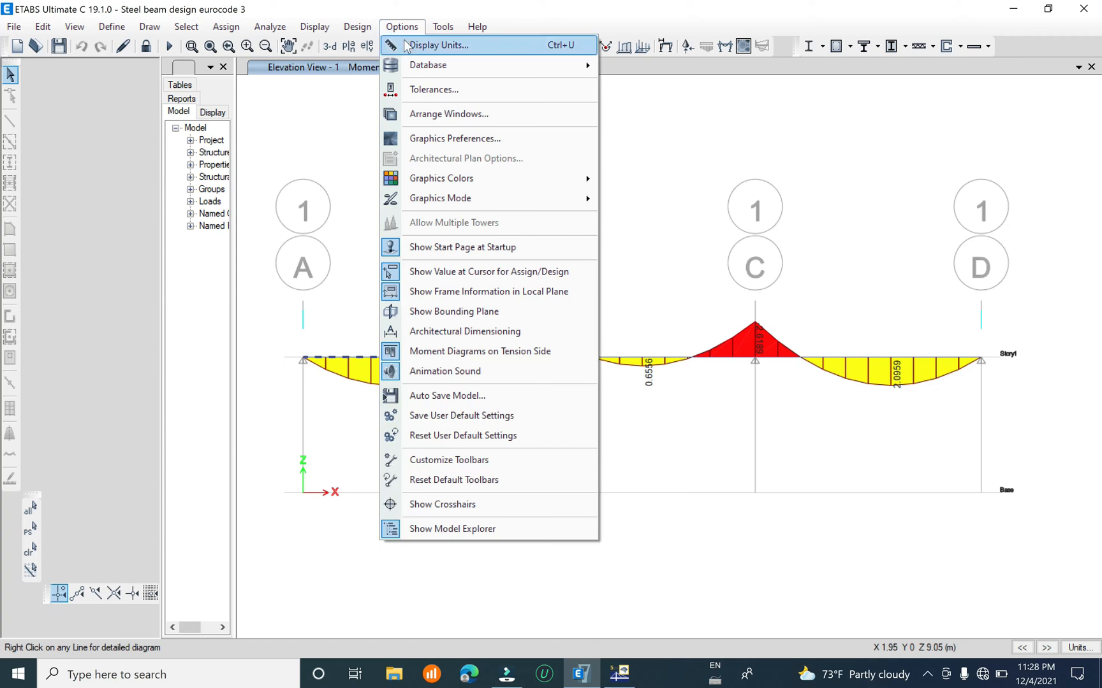
{"action": "left_click", "coordinate": [625, 295]}
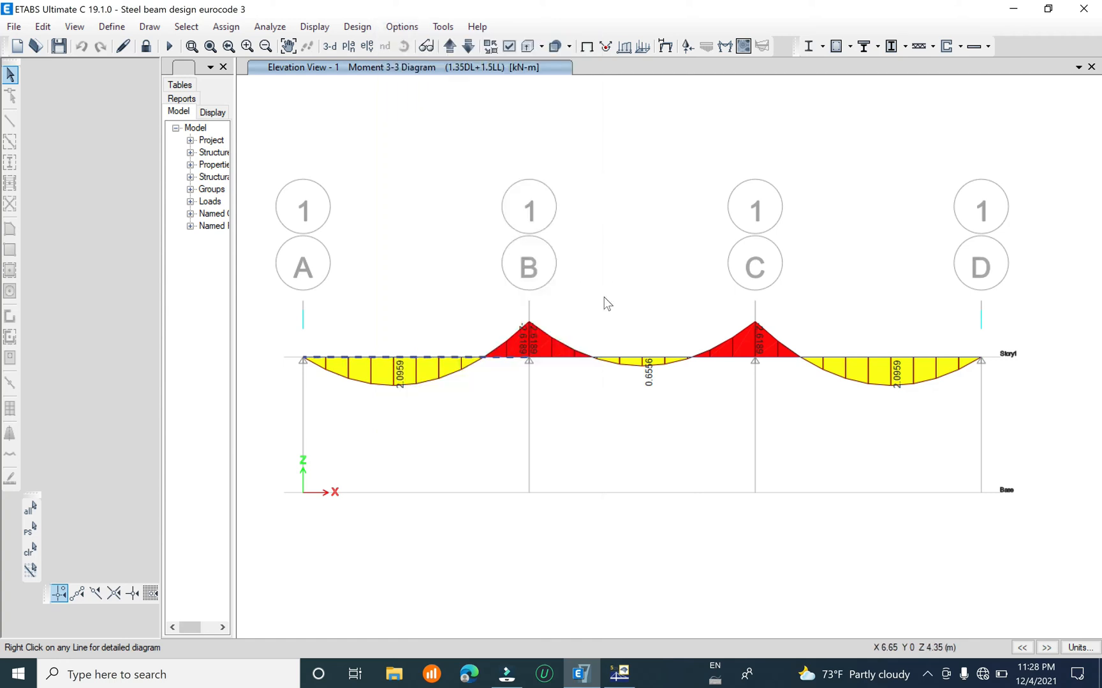
{"action": "left_click", "coordinate": [402, 26]}
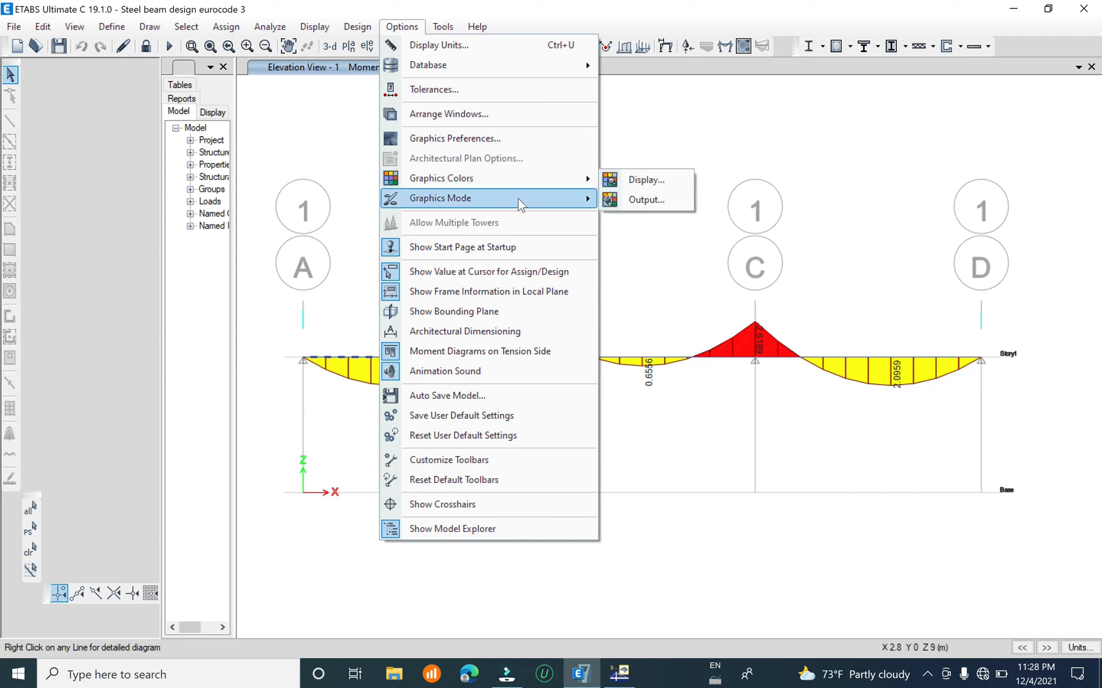
{"action": "left_click", "coordinate": [402, 27]}
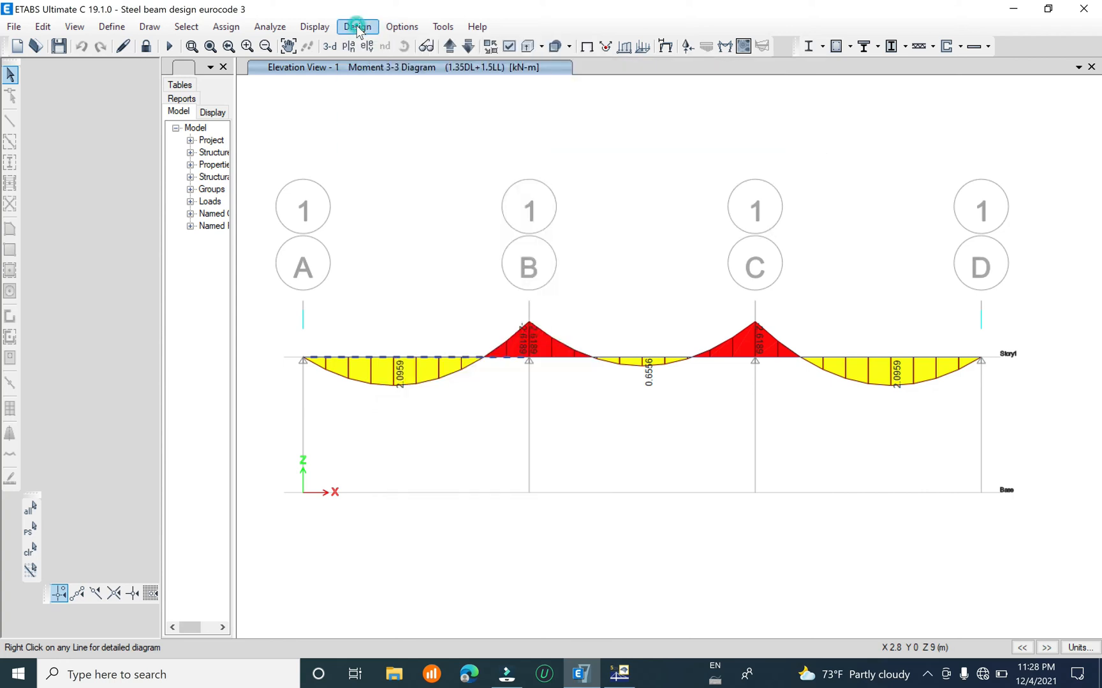
{"action": "left_click", "coordinate": [357, 27]}
{"action": "mouse_move", "coordinate": [386, 51]}
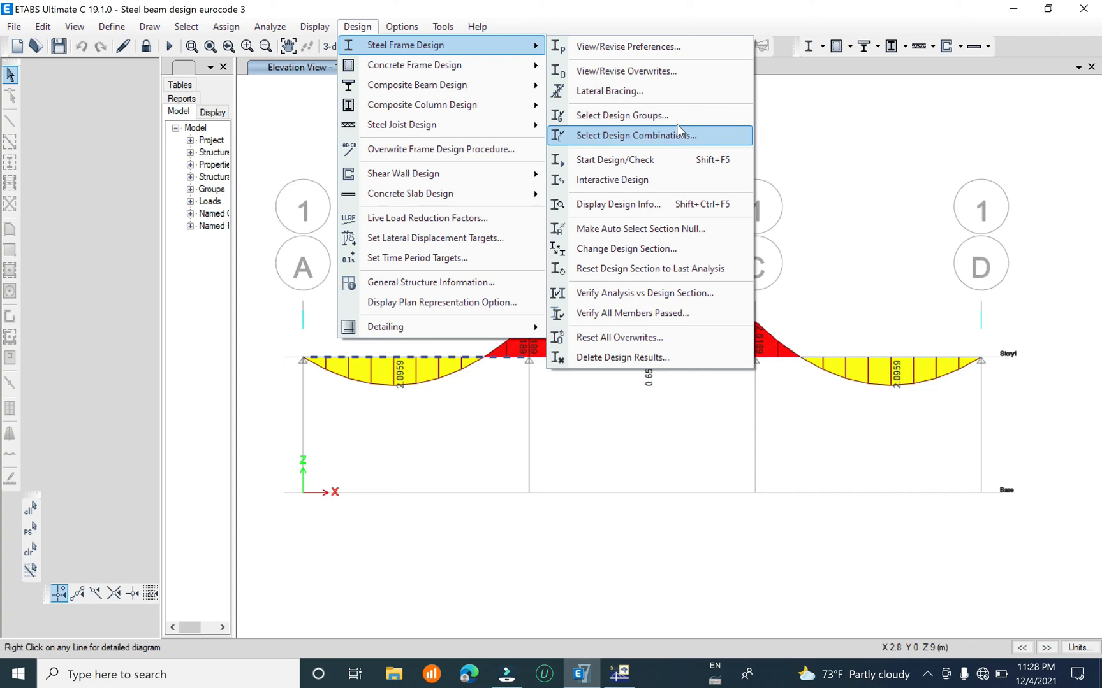
{"action": "left_click", "coordinate": [688, 78]}
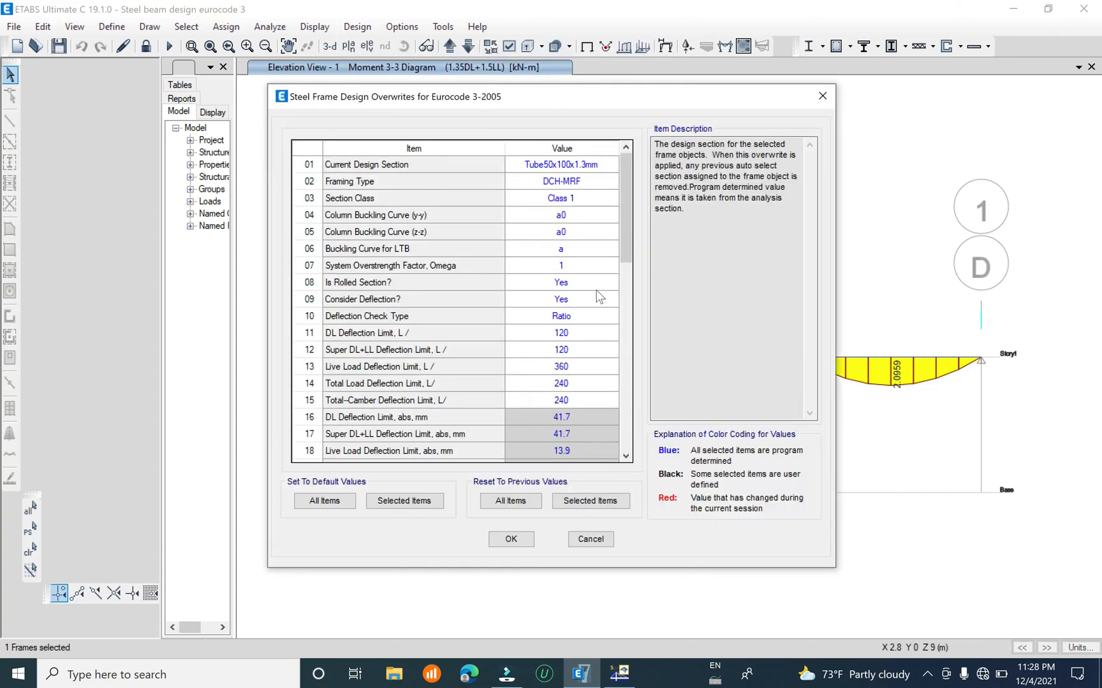
{"action": "scroll", "coordinate": [599, 297], "scroll_direction": "down", "scroll_amount": 6}
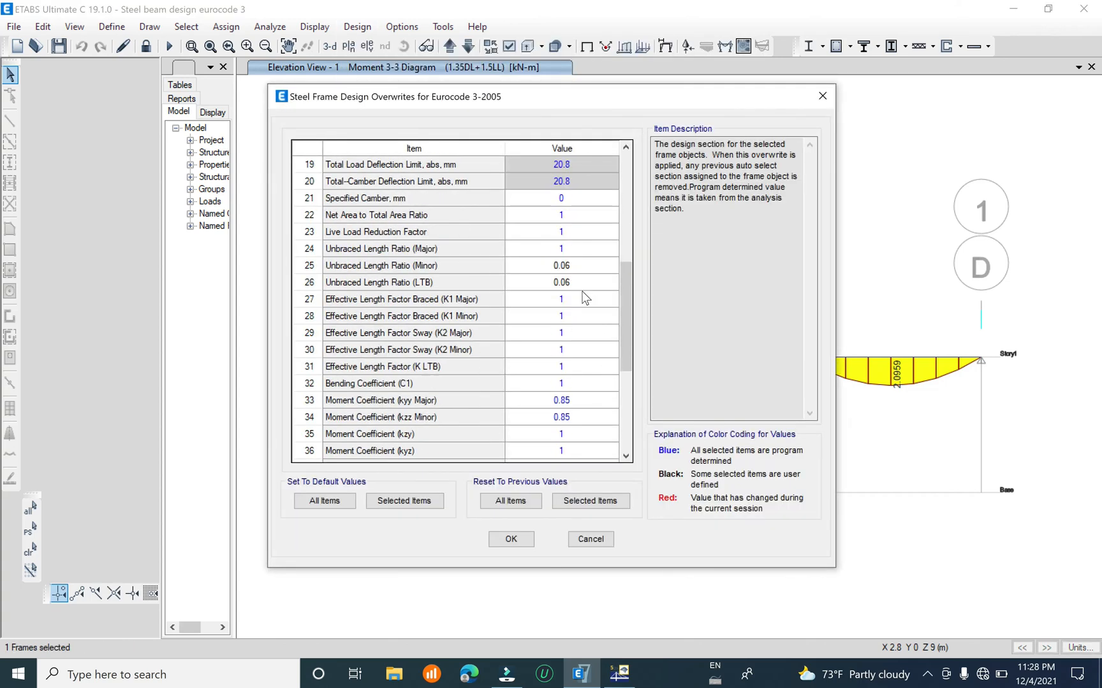
Return to RFEM and set the relative location of member 1's intermediate lateral restraint to 0.06
{"action": "key", "text": "alt+Tab"}
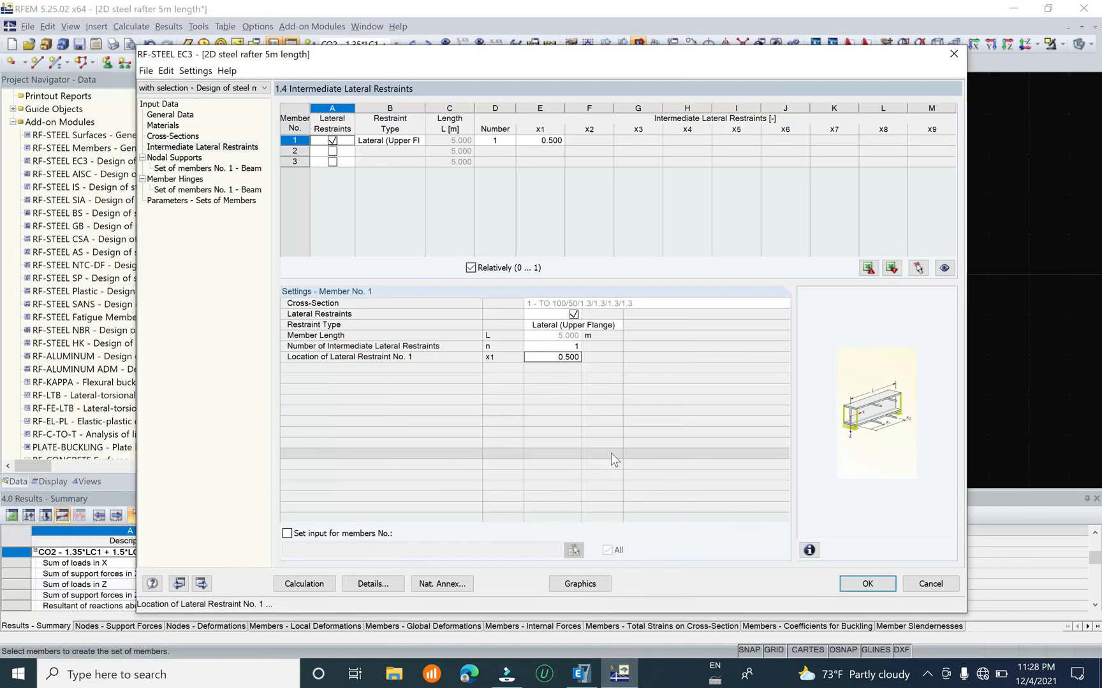
{"action": "left_click_drag", "start_coordinate": [566, 357], "coordinate": [591, 360]}
{"action": "double_click", "coordinate": [574, 358]}
{"action": "type", "text": "0"}
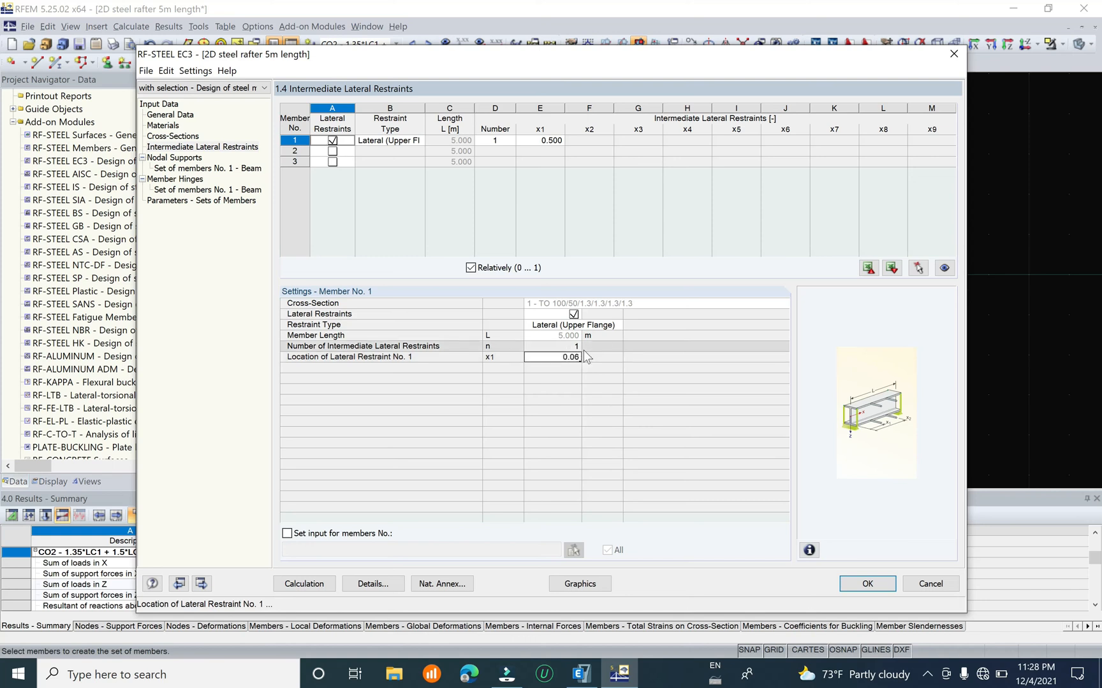
Review the member set's nodal supports and parameters, and check member 1's lateral restraint location as an absolute distance
{"action": "left_click", "coordinate": [191, 168]}
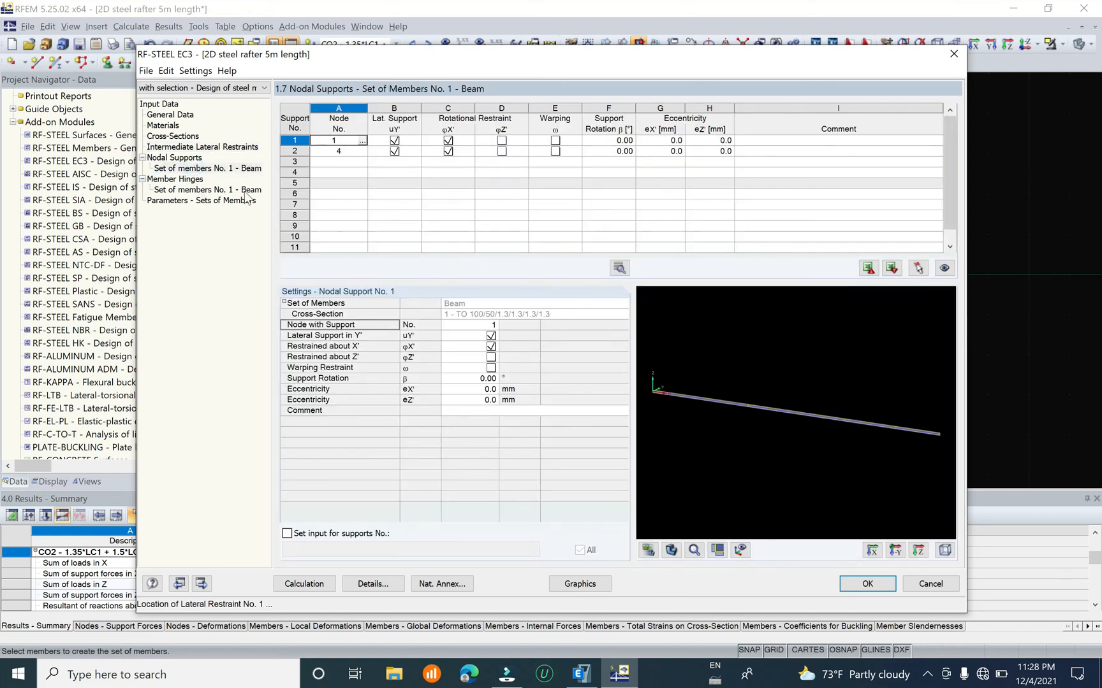
{"action": "left_click", "coordinate": [210, 190]}
{"action": "left_click", "coordinate": [211, 200]}
{"action": "left_click", "coordinate": [190, 137]}
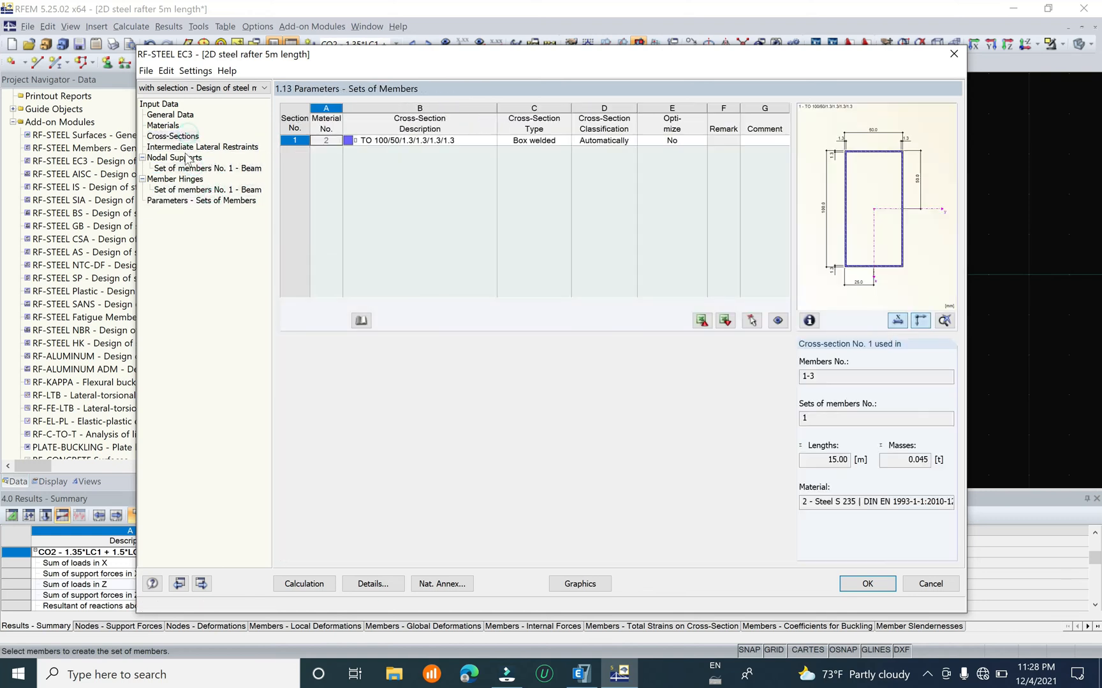
{"action": "left_click", "coordinate": [198, 148]}
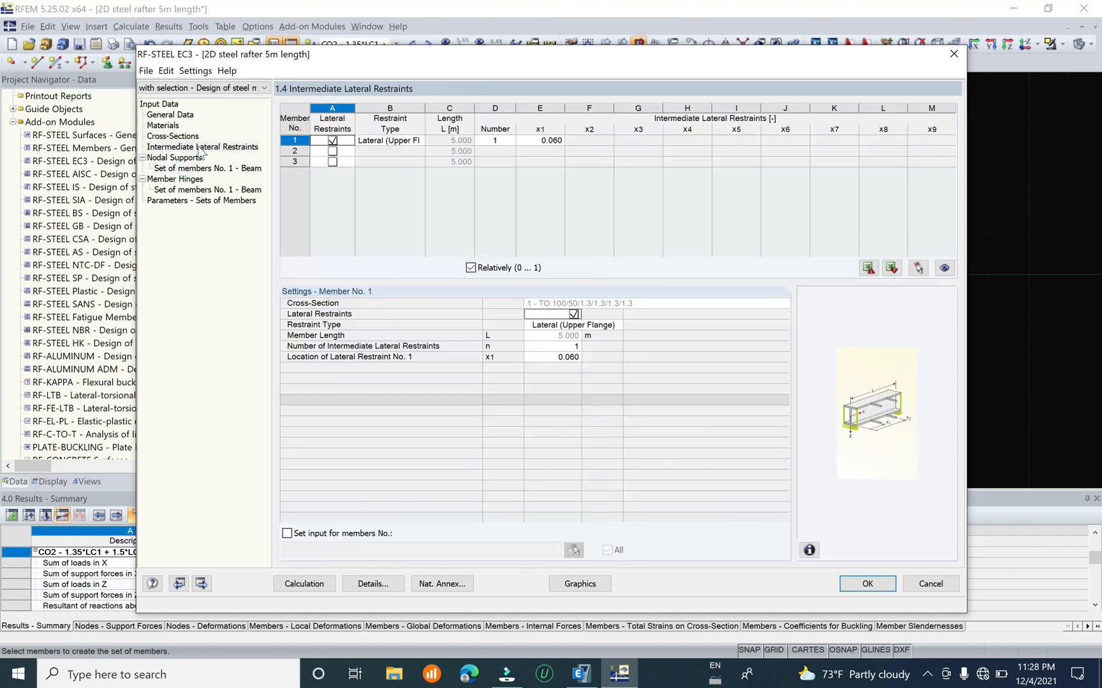
{"action": "left_click", "coordinate": [470, 268]}
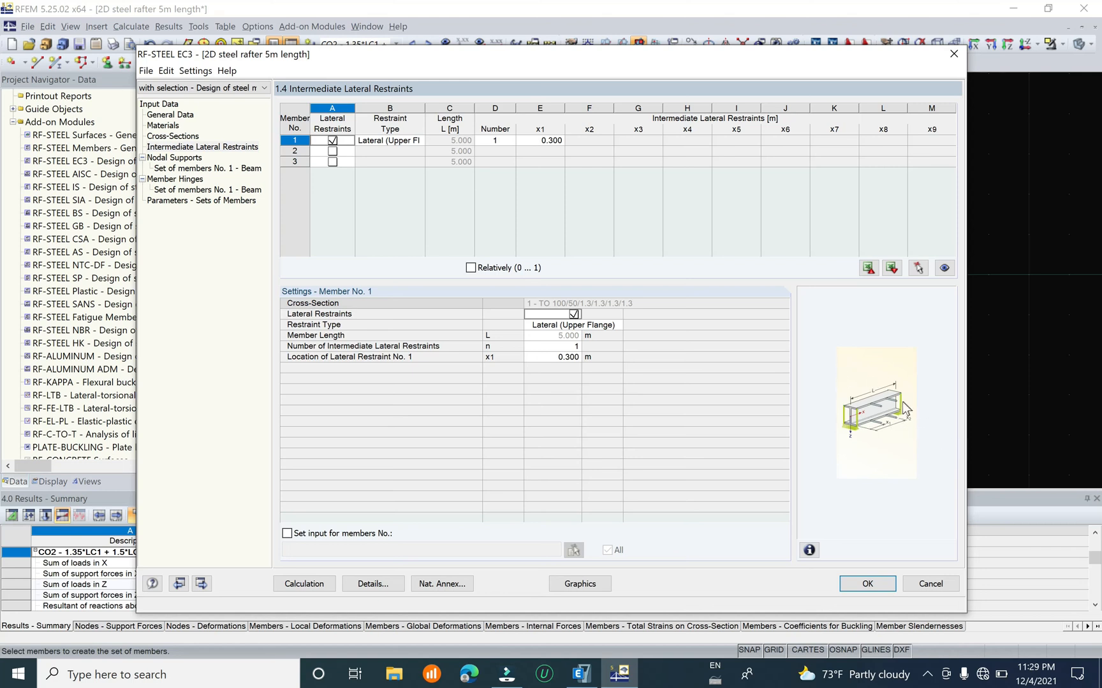
{"action": "left_click", "coordinate": [471, 267]}
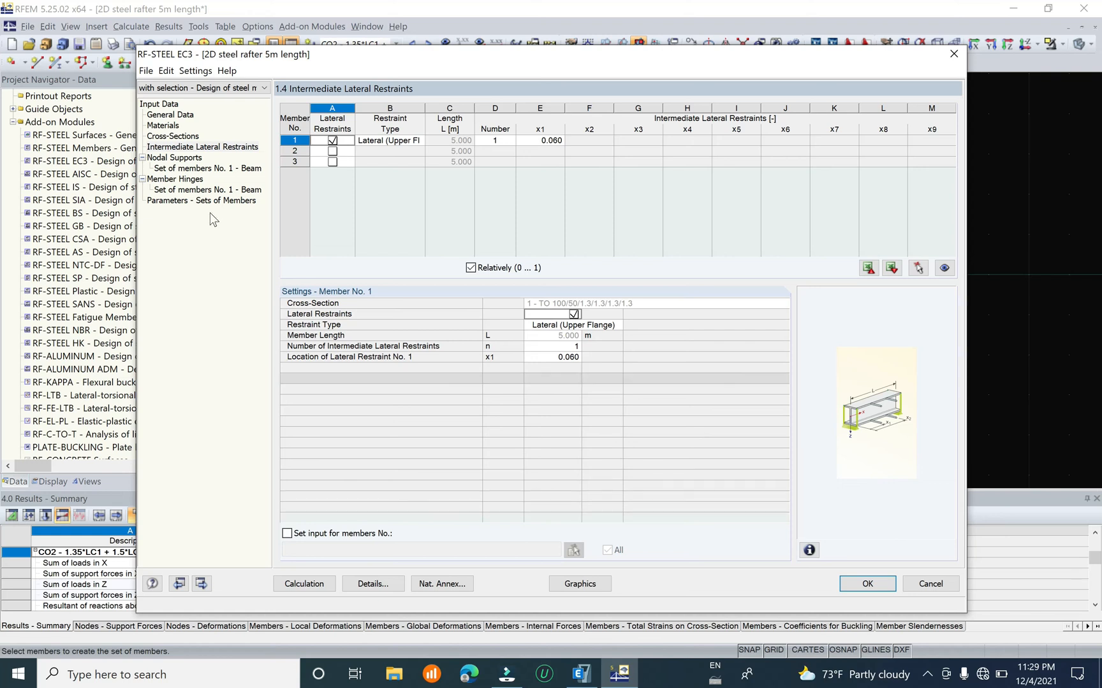
Recheck the design input, from nodal supports and hinges to materials and general data, and run the RF-STEEL EC3 calculation
{"action": "left_click", "coordinate": [191, 190]}
{"action": "left_click", "coordinate": [213, 169]}
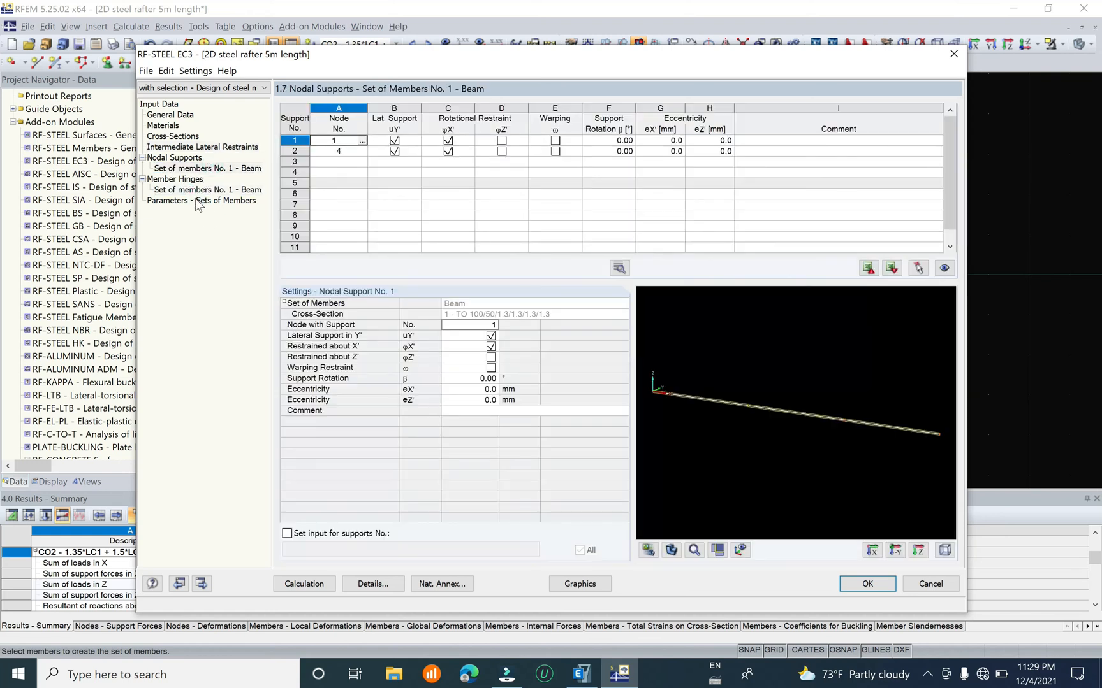
{"action": "left_click", "coordinate": [191, 200]}
{"action": "left_click", "coordinate": [175, 179]}
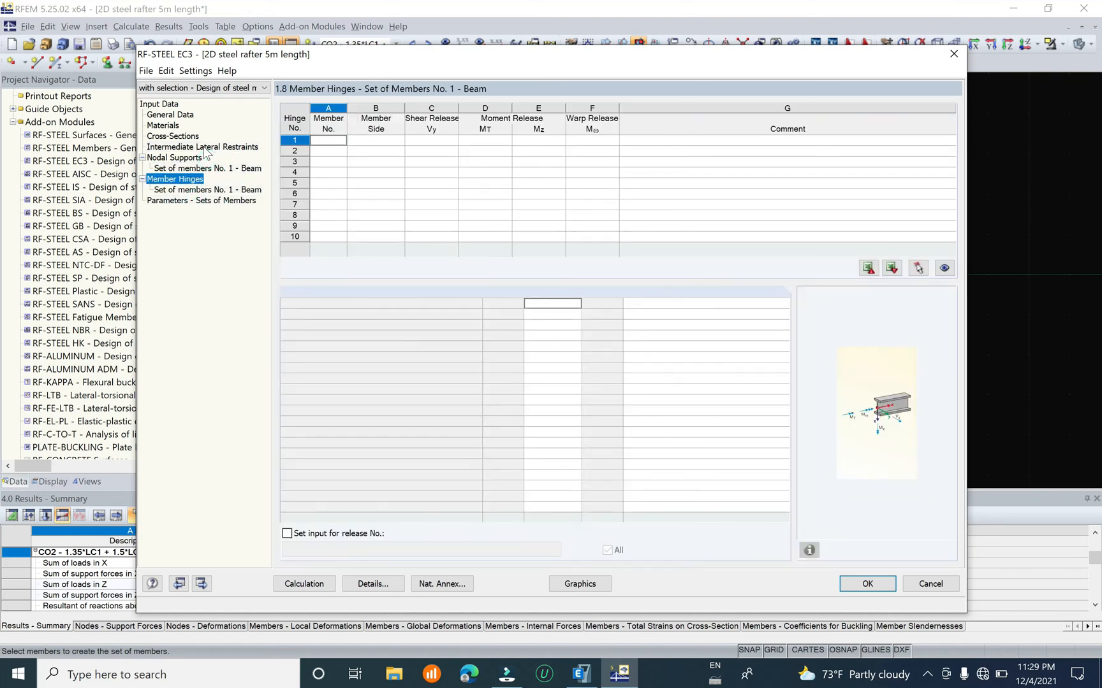
{"action": "left_click", "coordinate": [185, 148]}
{"action": "left_click", "coordinate": [174, 136]}
{"action": "left_click", "coordinate": [168, 125]}
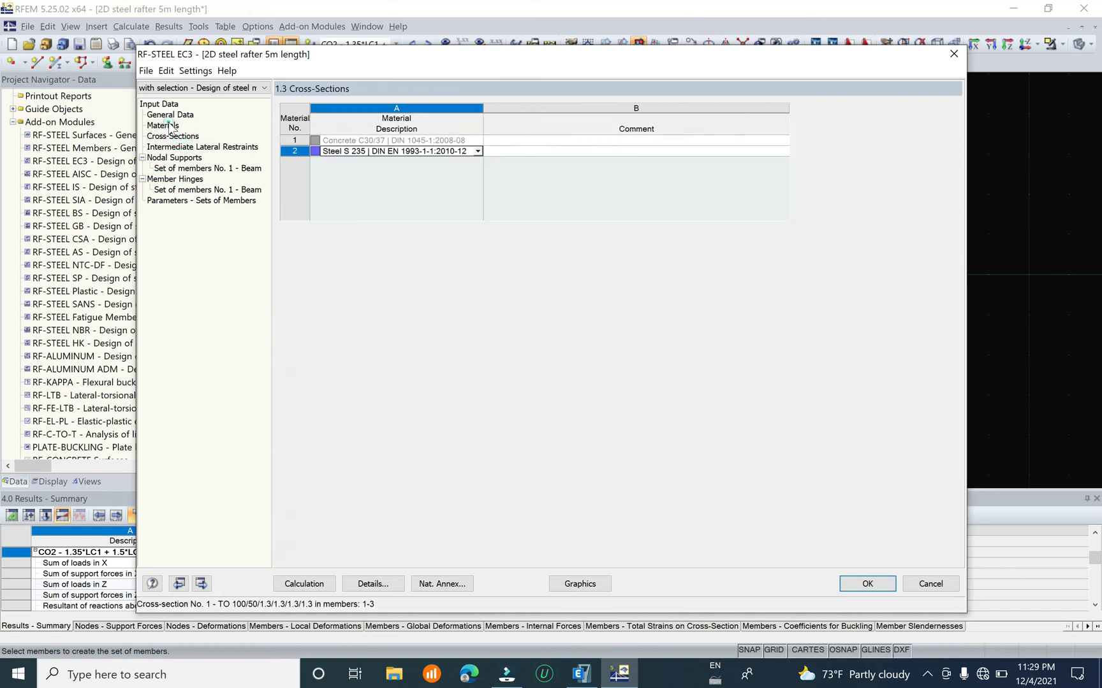
{"action": "left_click", "coordinate": [176, 115]}
{"action": "left_click", "coordinate": [300, 585]}
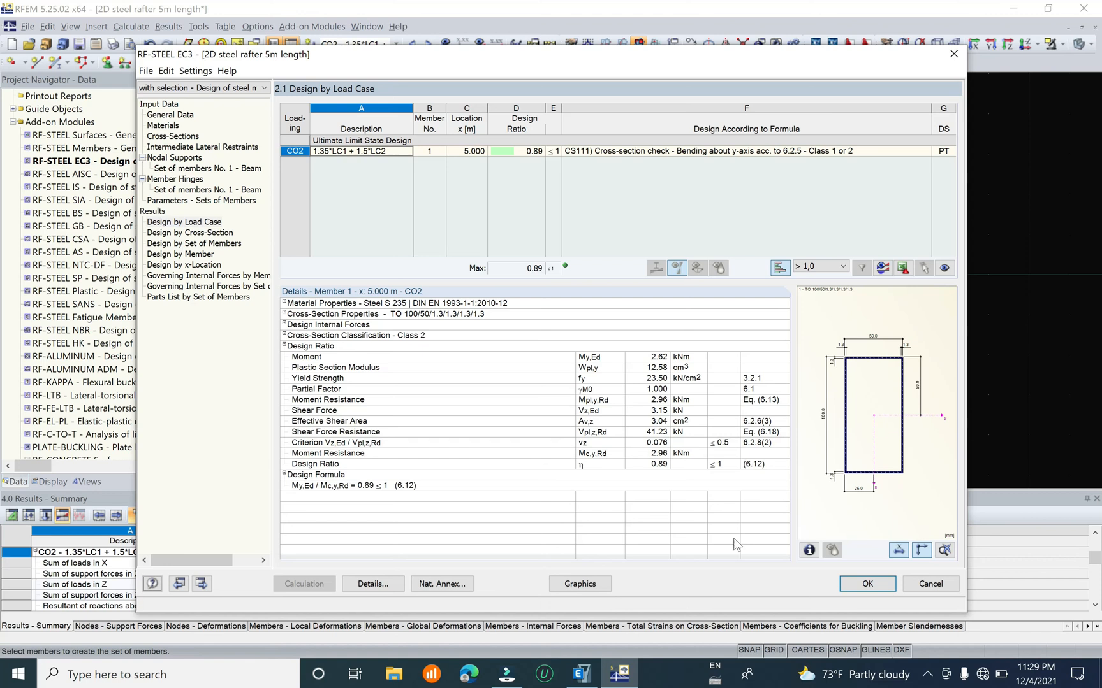
Switch to ETABS and display the steel frame design results as P-M Ratio Colors & Values on the beam elevation
{"action": "left_click", "coordinate": [577, 676]}
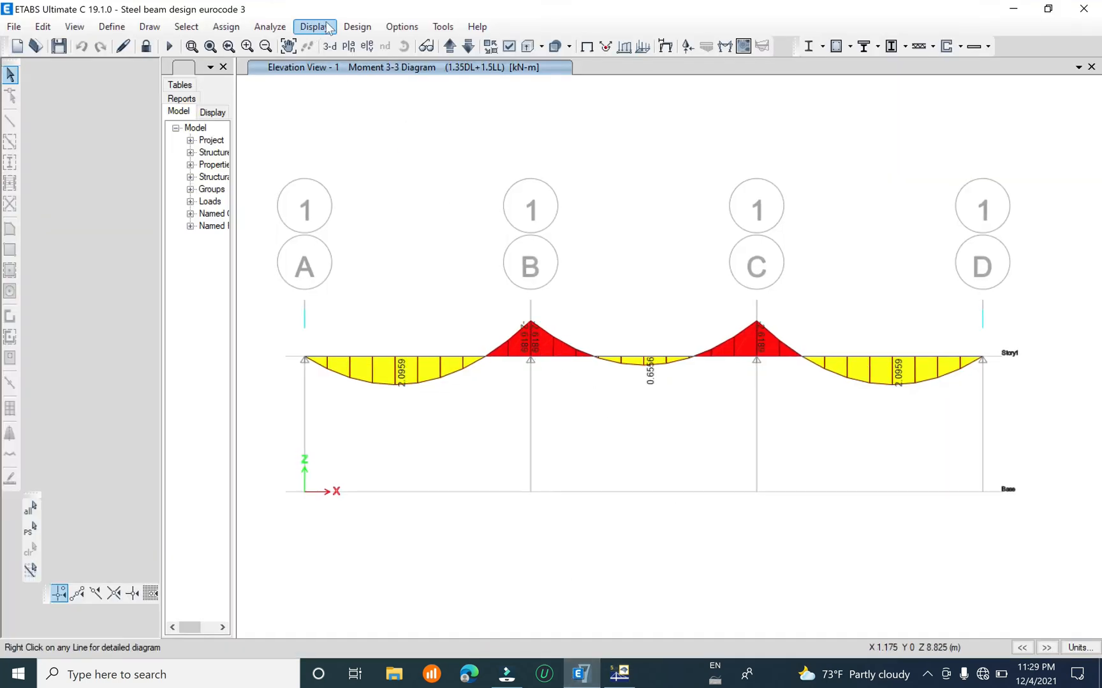
{"action": "left_click", "coordinate": [357, 26]}
{"action": "mouse_move", "coordinate": [482, 43]}
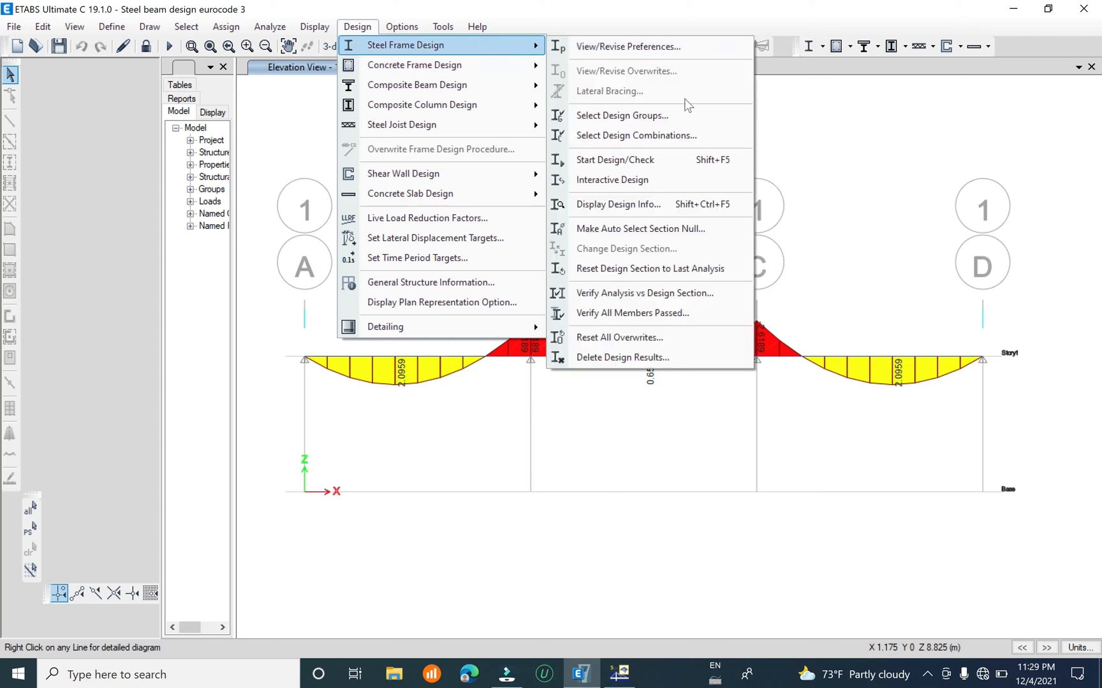
{"action": "left_click", "coordinate": [674, 205]}
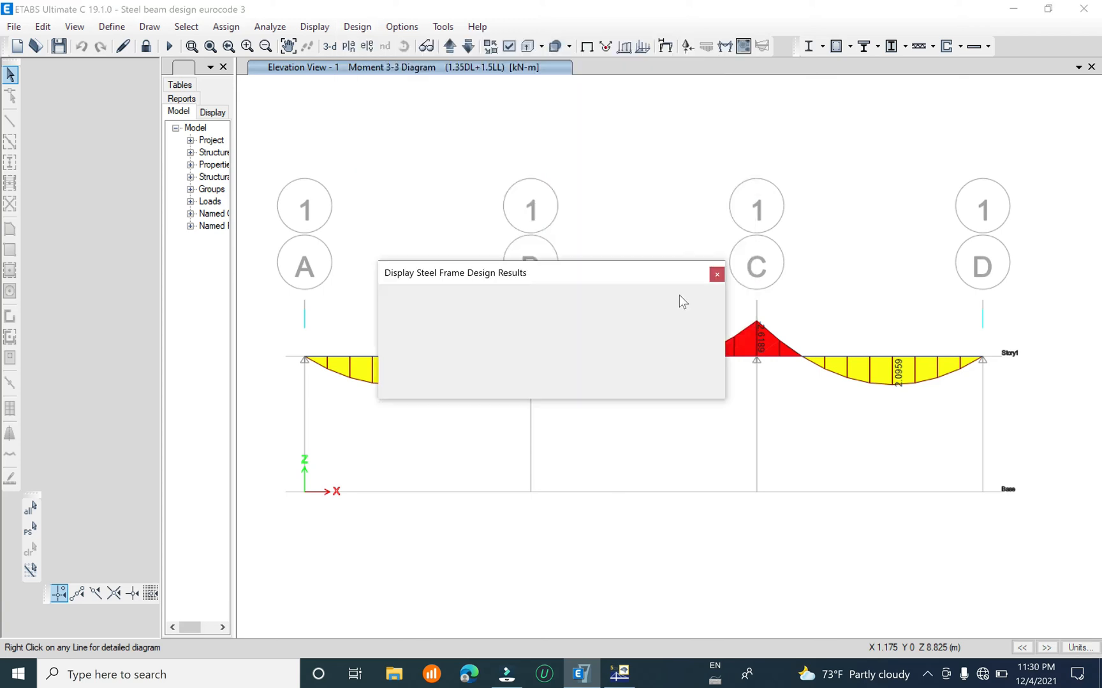
{"action": "left_click", "coordinate": [629, 396]}
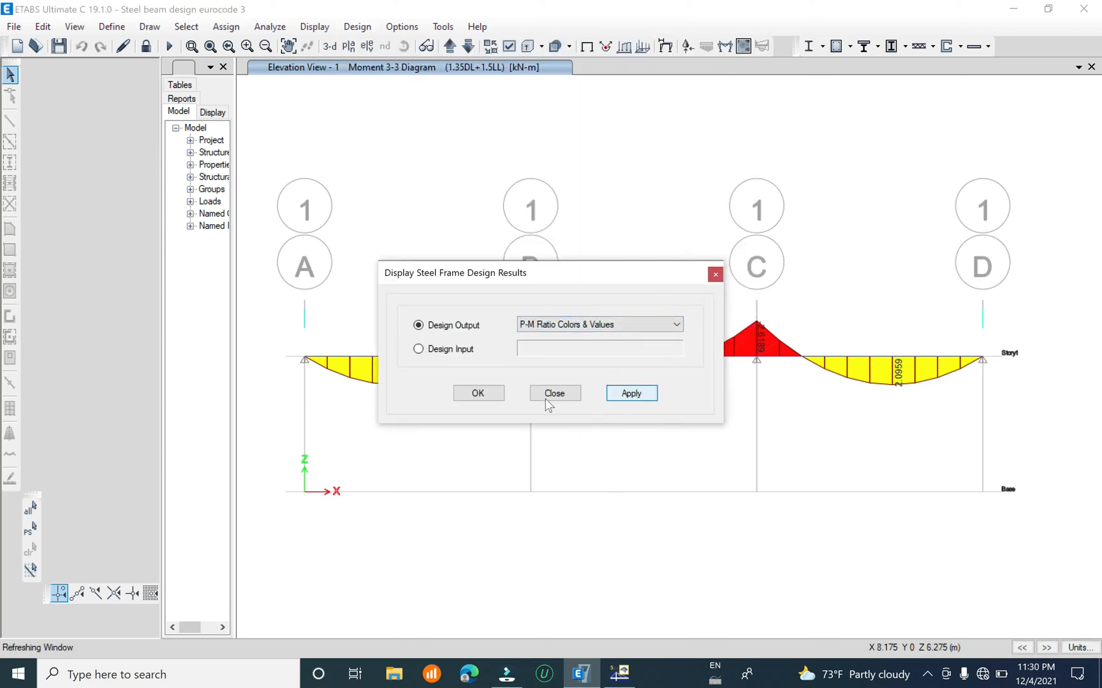
{"action": "left_click", "coordinate": [551, 398]}
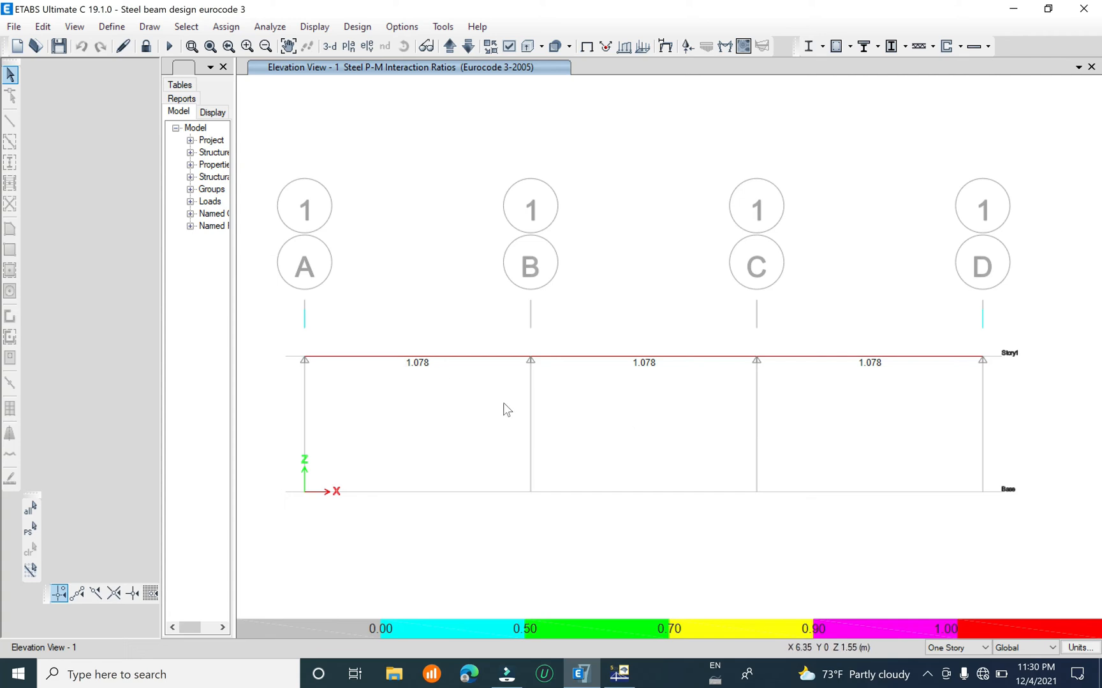
Return to RFEM, show the RF-STEEL EC3 design ratios graphically on the beam, and compare them with the ETABS P-M ratios
{"action": "left_click", "coordinate": [619, 673]}
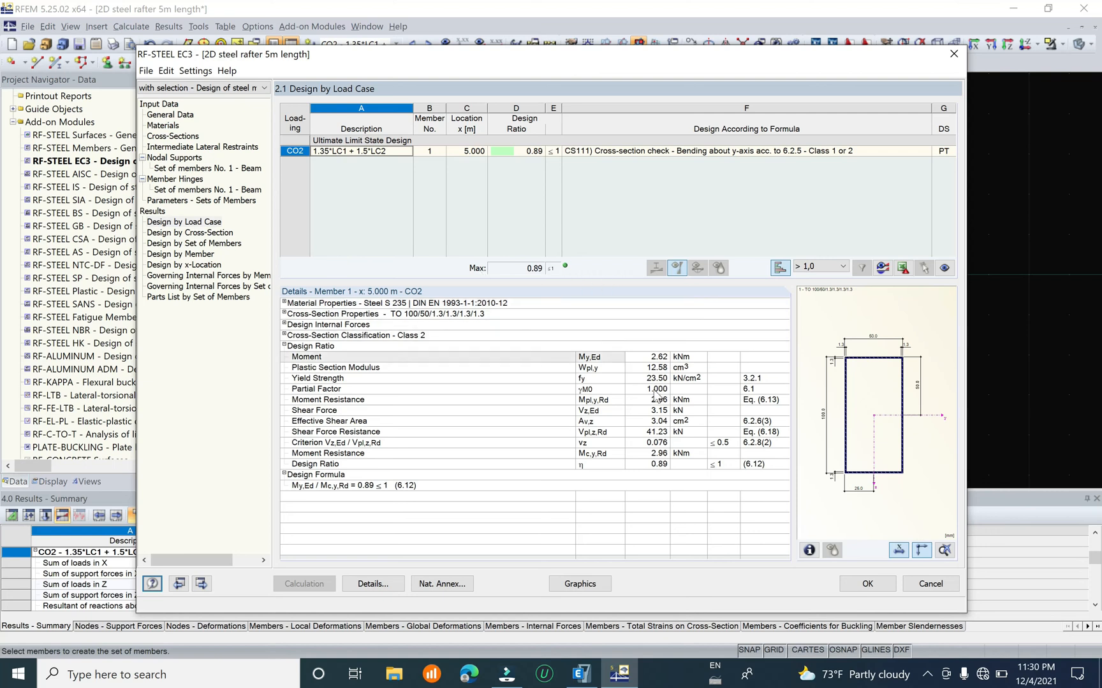
{"action": "left_click", "coordinate": [600, 593]}
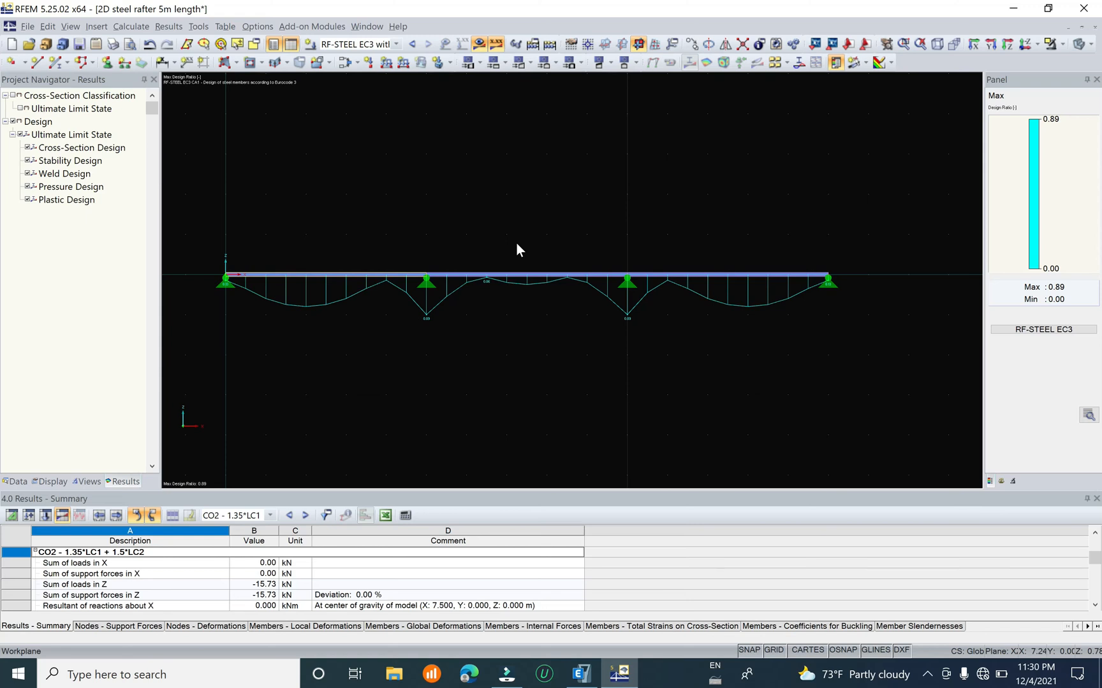
{"action": "left_click", "coordinate": [582, 675]}
{"action": "middle_click_drag", "start_coordinate": [476, 405], "coordinate": [476, 355]}
{"action": "scroll", "coordinate": [404, 356], "scroll_direction": "down", "scroll_amount": 3}
{"action": "scroll", "coordinate": [399, 355], "scroll_direction": "up", "scroll_amount": 3}
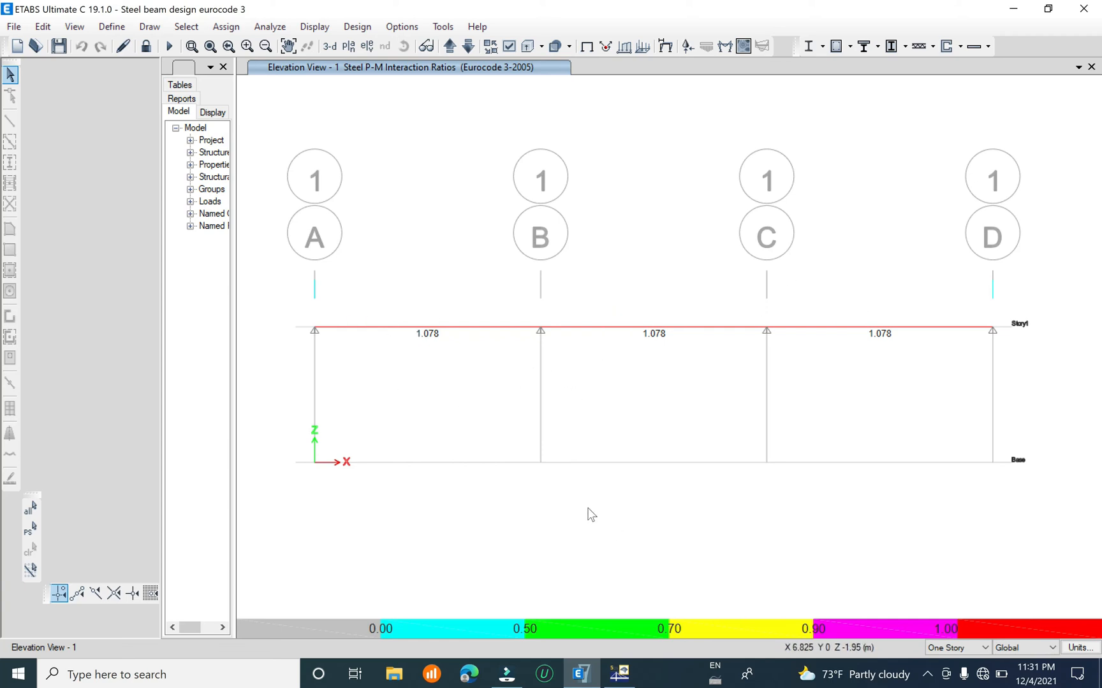
{"action": "left_click", "coordinate": [618, 673]}
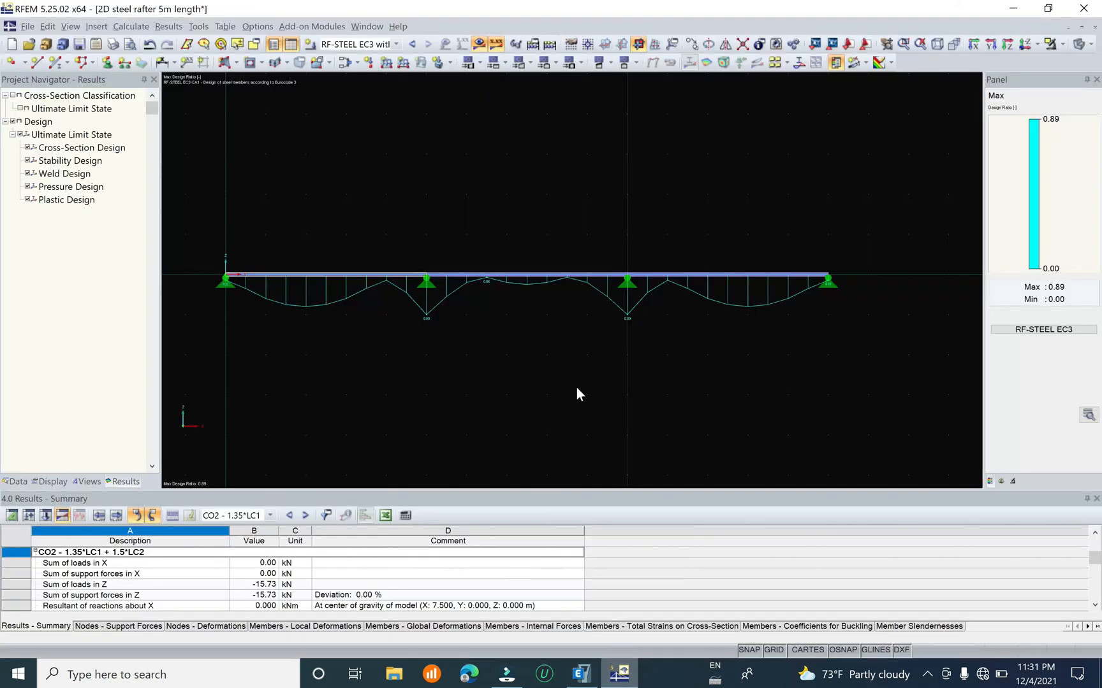
{"action": "middle_click_drag", "start_coordinate": [377, 312], "coordinate": [430, 256]}
{"action": "scroll", "coordinate": [403, 248], "scroll_direction": "down", "scroll_amount": 2}
{"action": "scroll", "coordinate": [370, 226], "scroll_direction": "up", "scroll_amount": 3}
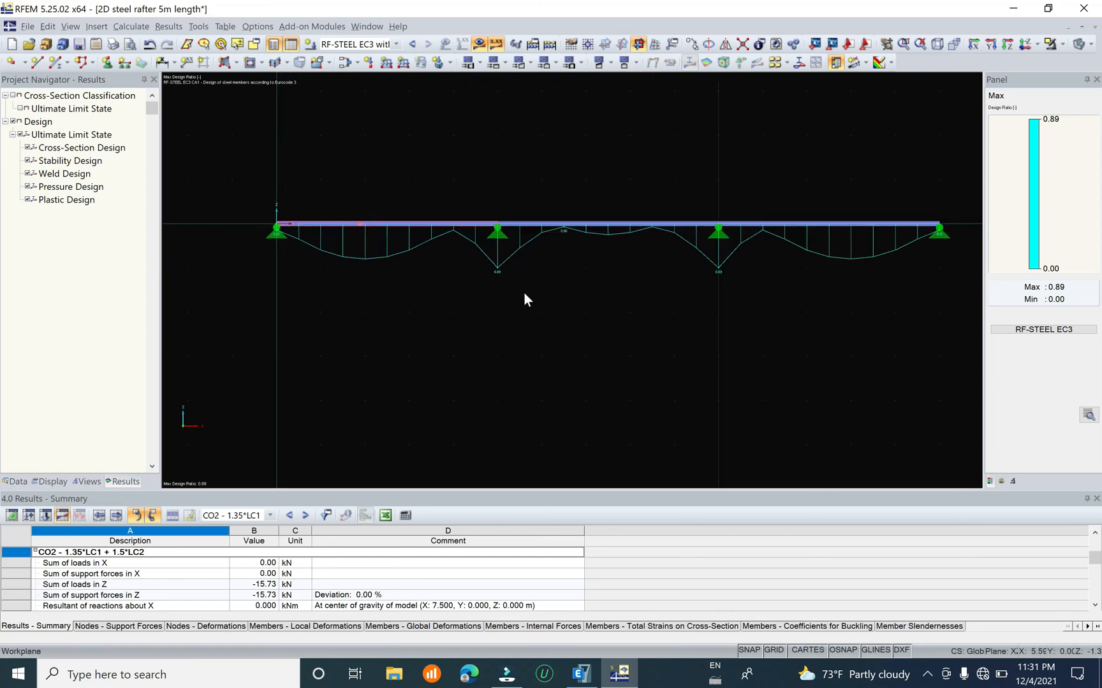
{"action": "middle_click_drag", "start_coordinate": [515, 287], "coordinate": [453, 341]}
{"action": "scroll", "coordinate": [397, 267], "scroll_direction": "down", "scroll_amount": 1}
{"action": "scroll", "coordinate": [430, 307], "scroll_direction": "up", "scroll_amount": 1}
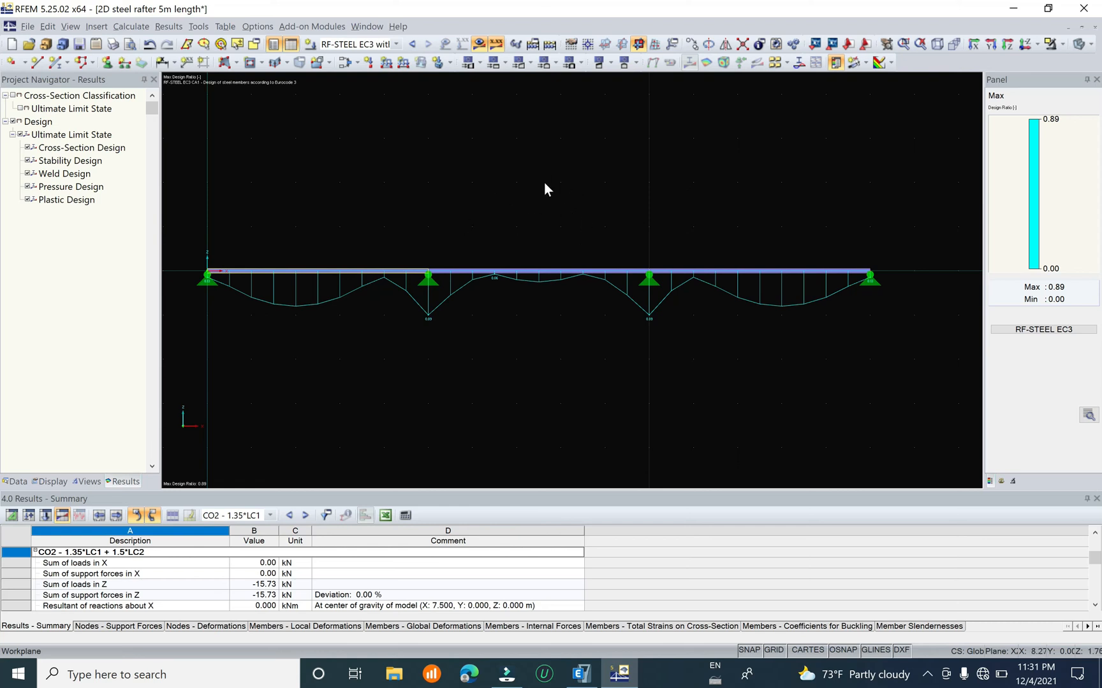
Save the 2D steel rafter model in RFEM
{"action": "left_click", "coordinate": [27, 27]}
{"action": "left_click", "coordinate": [80, 97]}
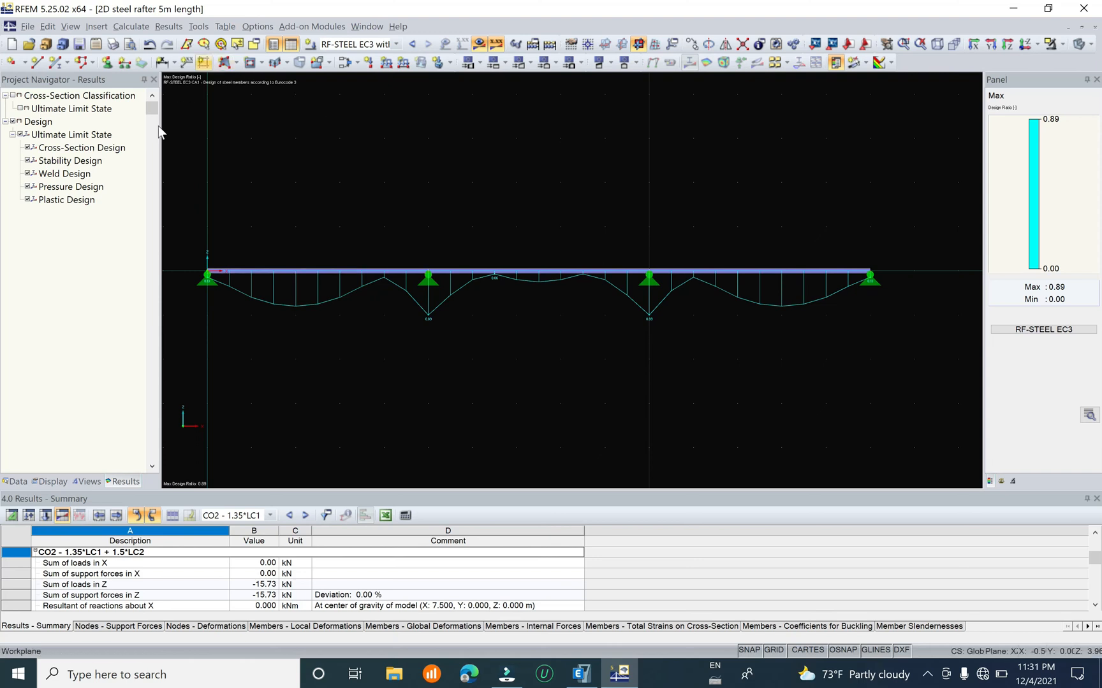
Reopen the RF-STEEL EC3 steel design module and review the design results by load case
{"action": "left_click", "coordinate": [14, 482]}
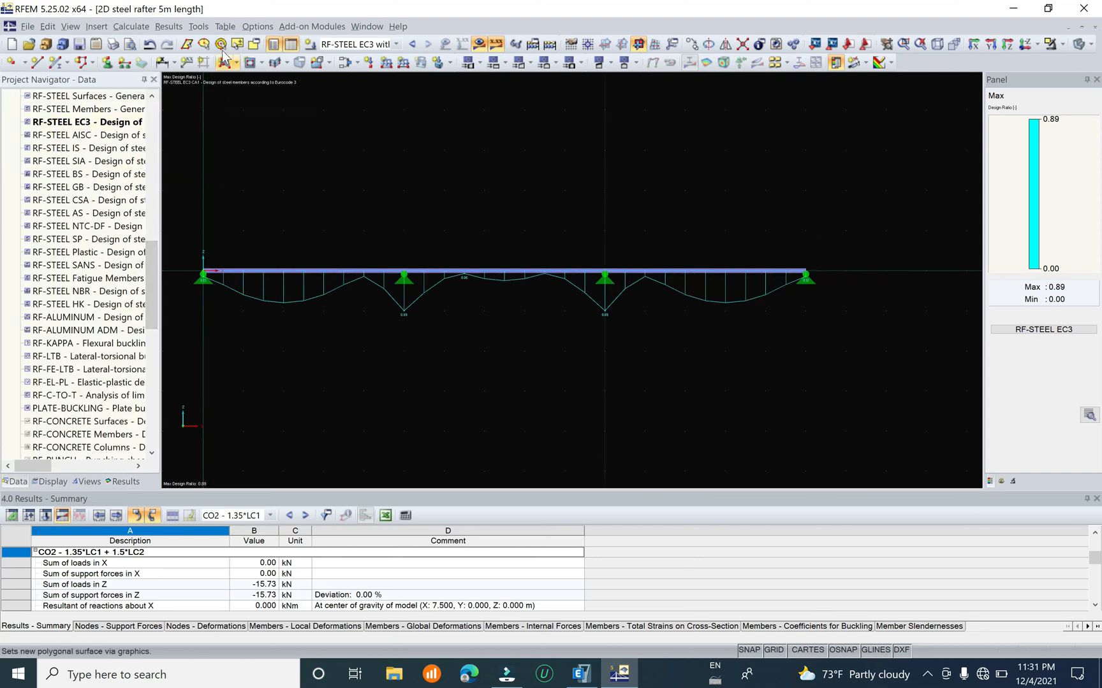
{"action": "left_click", "coordinate": [312, 26]}
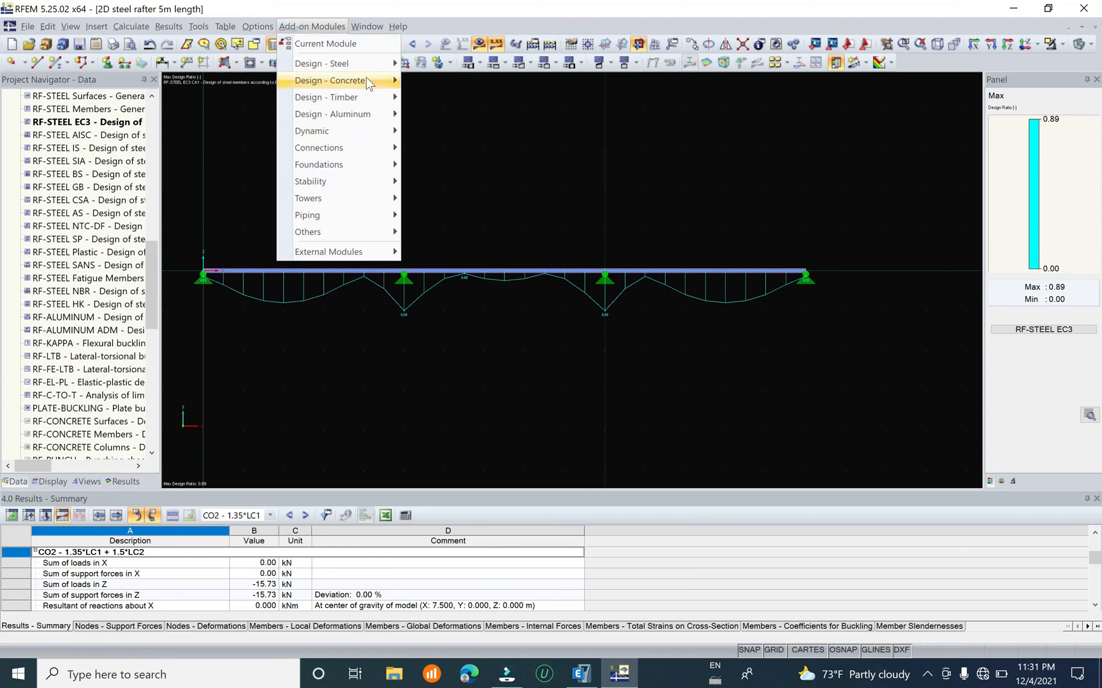
{"action": "mouse_move", "coordinate": [372, 66]}
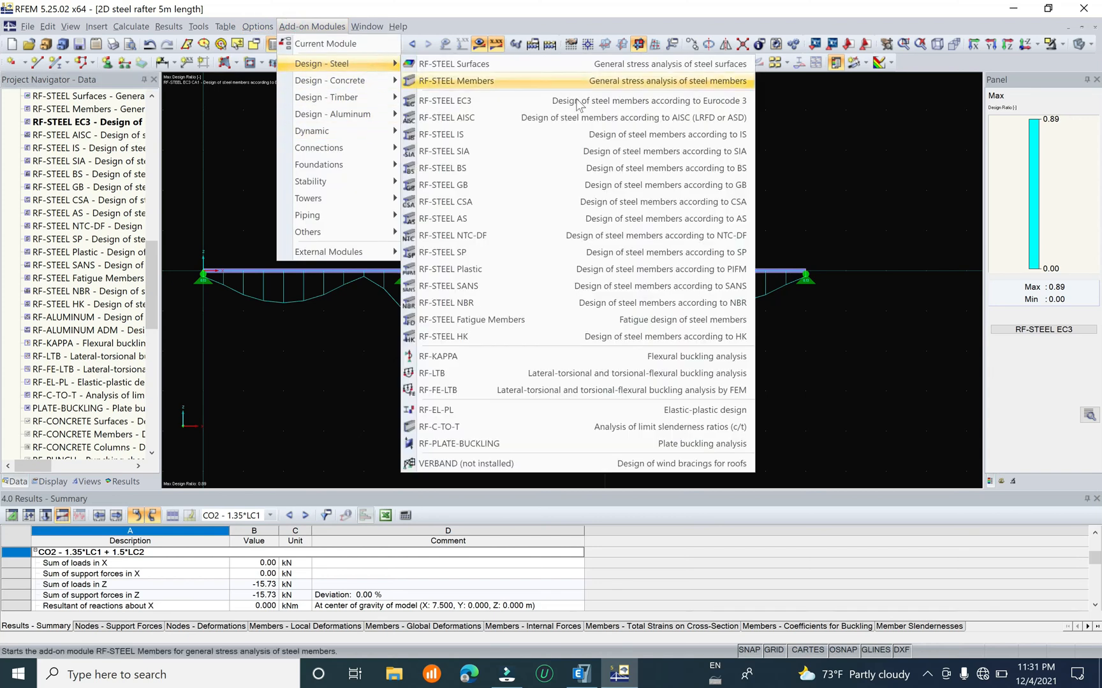
{"action": "left_click", "coordinate": [499, 103]}
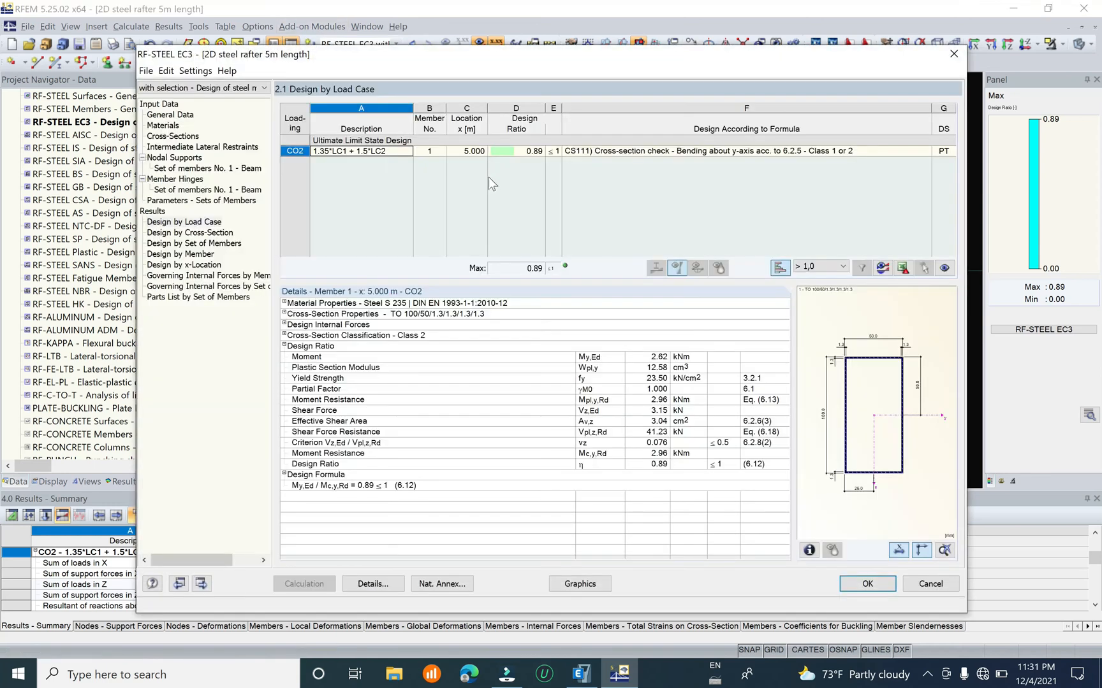
{"action": "left_click", "coordinate": [204, 223]}
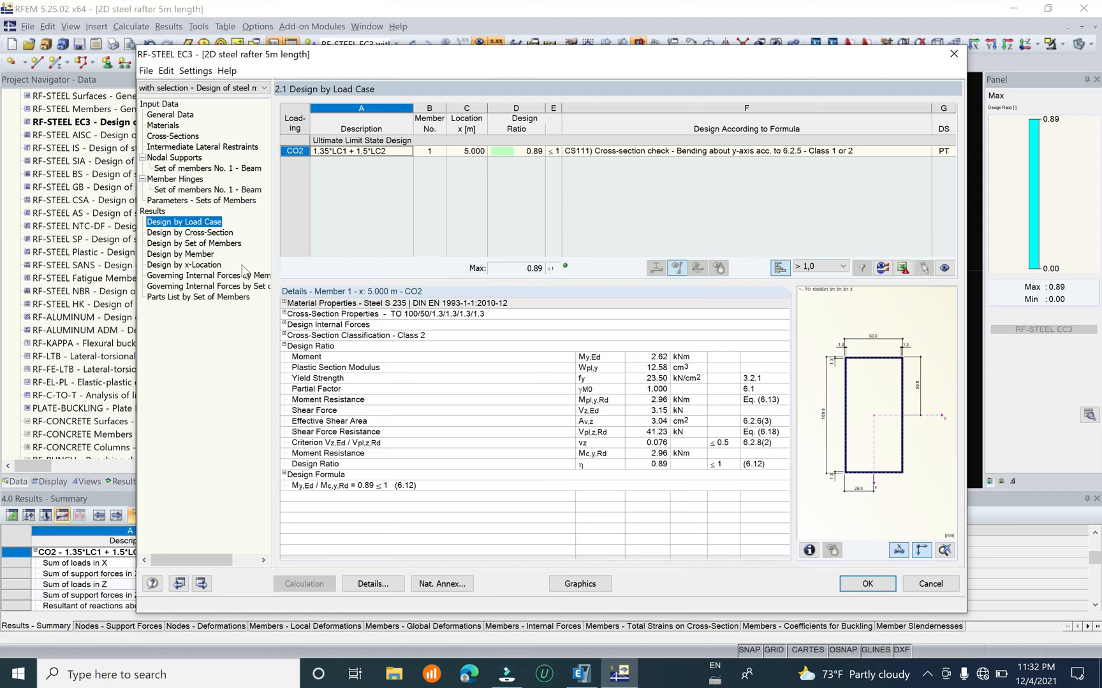
Show the design results by cross-section and examine the material properties in the details of the bending check
{"action": "left_click", "coordinate": [223, 234]}
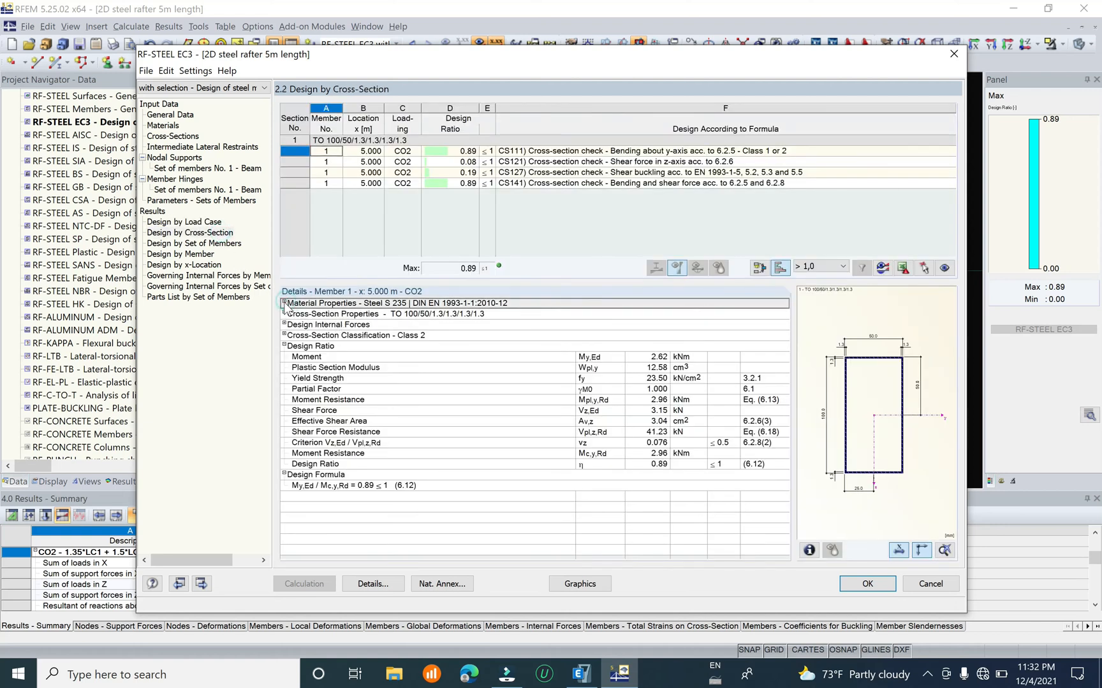
{"action": "left_click", "coordinate": [285, 303]}
{"action": "scroll", "coordinate": [533, 357], "scroll_direction": "down", "scroll_amount": 4}
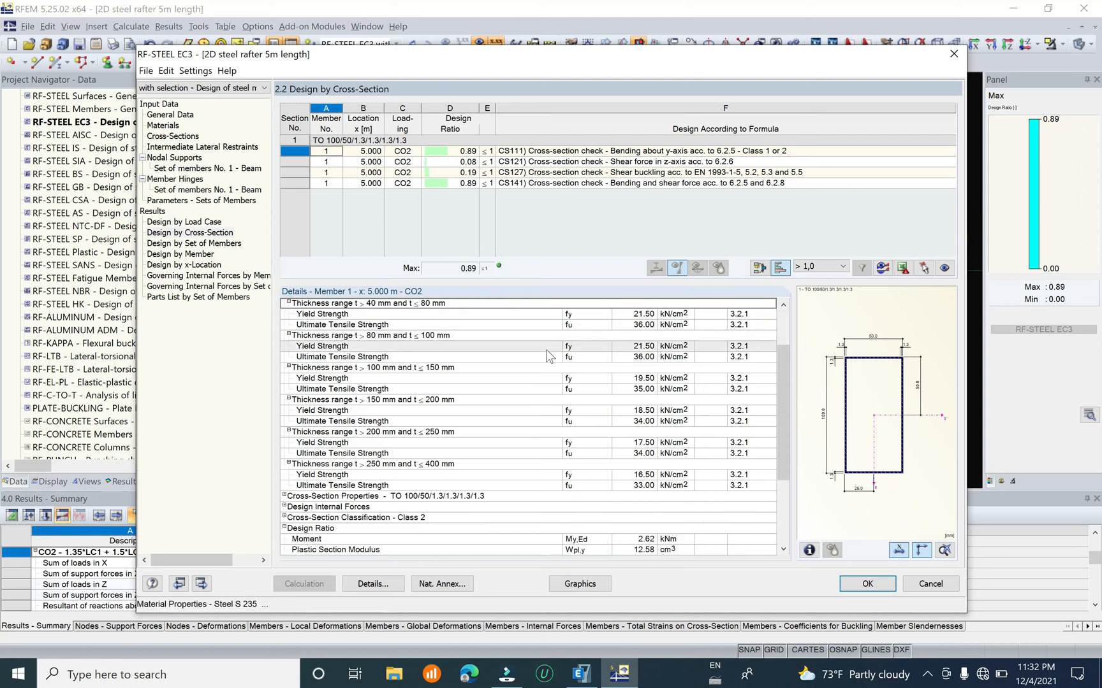
{"action": "scroll", "coordinate": [537, 367], "scroll_direction": "down", "scroll_amount": 2}
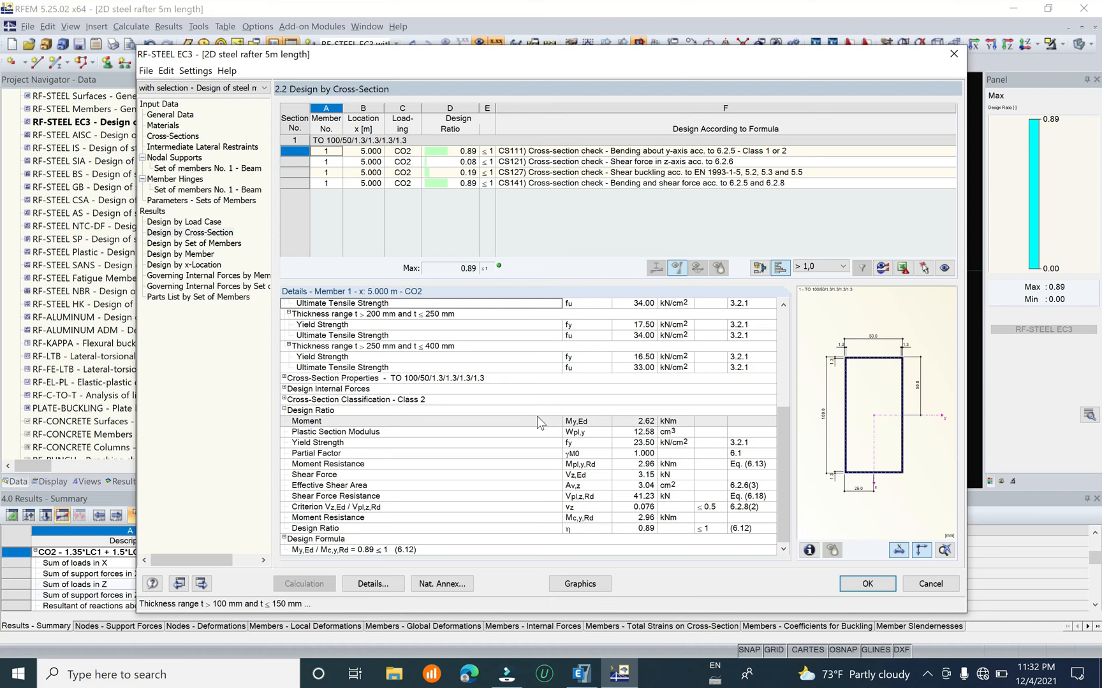
{"action": "scroll", "coordinate": [538, 408], "scroll_direction": "up", "scroll_amount": 6}
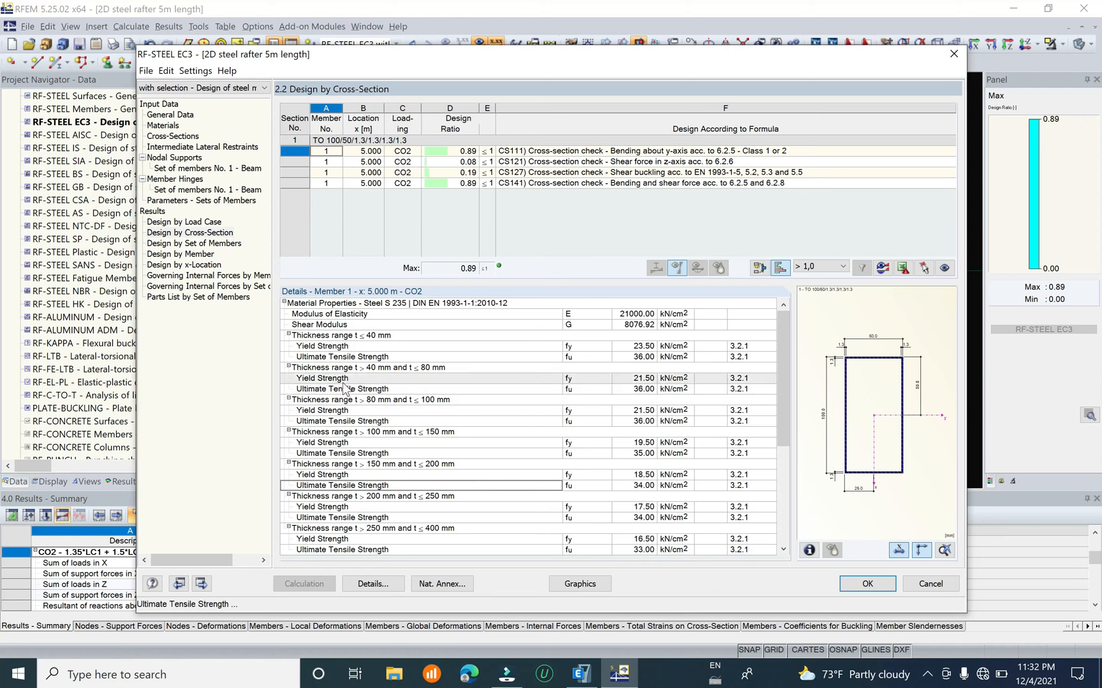
{"action": "scroll", "coordinate": [379, 358], "scroll_direction": "down", "scroll_amount": 1}
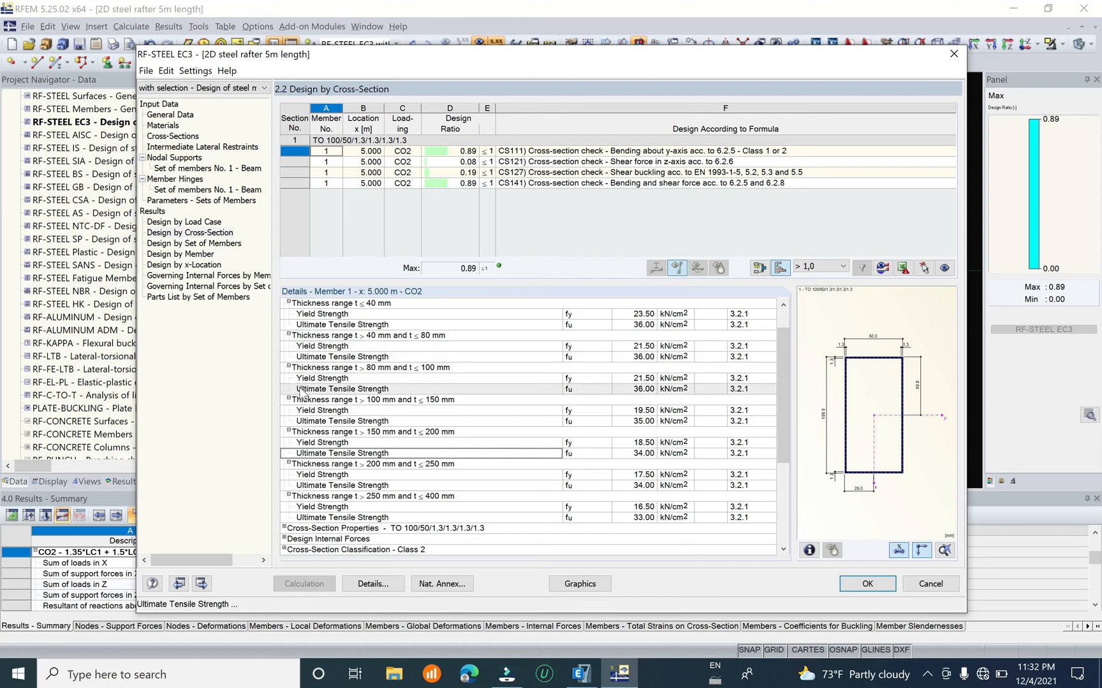
{"action": "scroll", "coordinate": [300, 391], "scroll_direction": "down", "scroll_amount": 3}
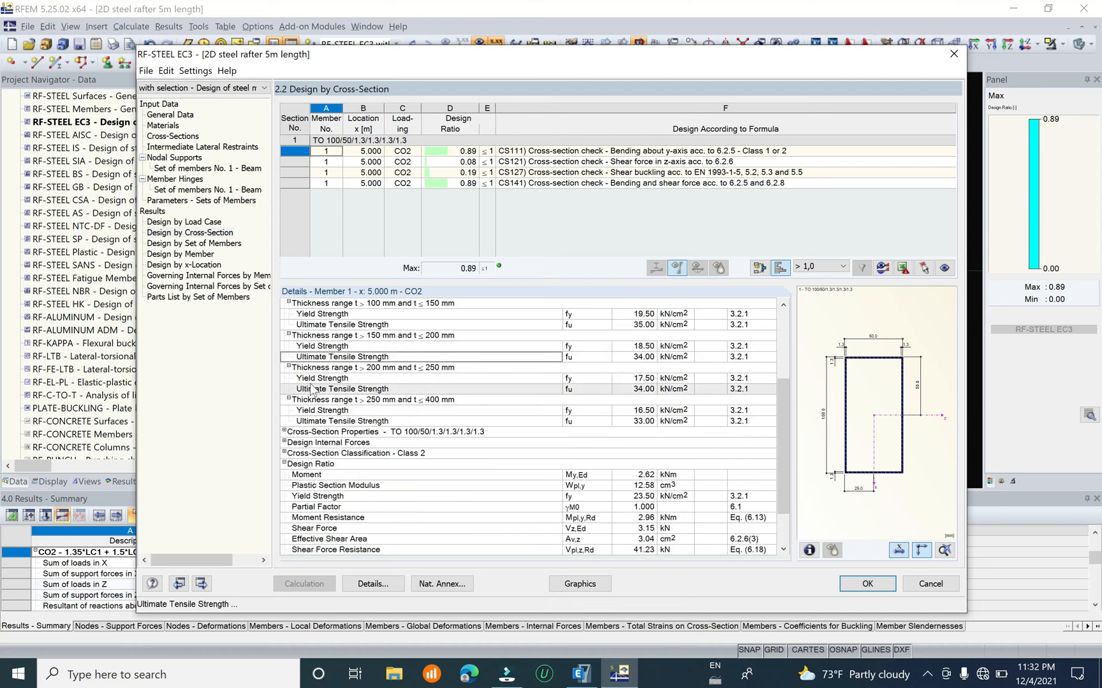
Expand the tube's cross-section properties in the details and examine them down to the design ratio and design formula
{"action": "left_click", "coordinate": [284, 432]}
{"action": "scroll", "coordinate": [502, 445], "scroll_direction": "down", "scroll_amount": 3}
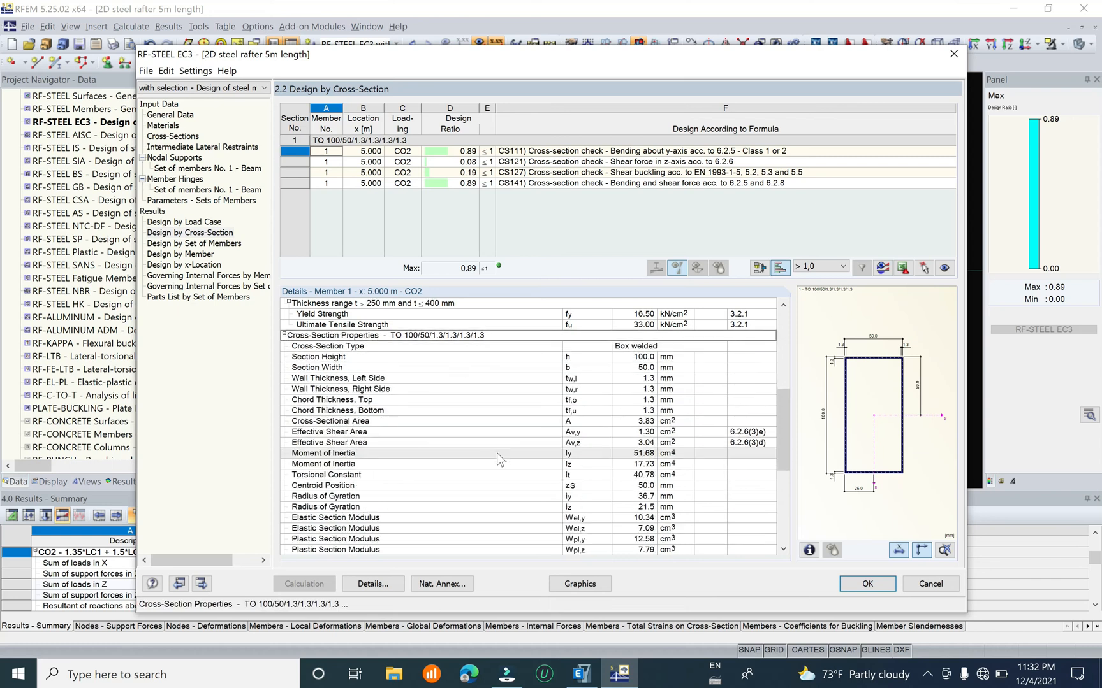
{"action": "scroll", "coordinate": [497, 453], "scroll_direction": "down", "scroll_amount": 8}
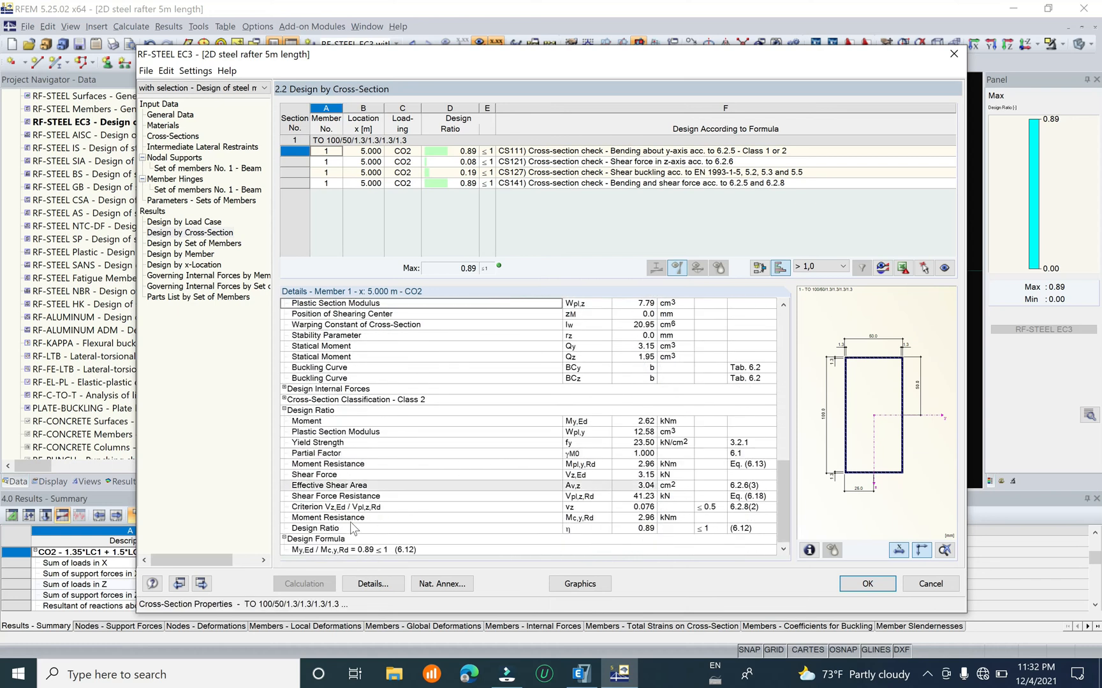
{"action": "left_click", "coordinate": [457, 549]}
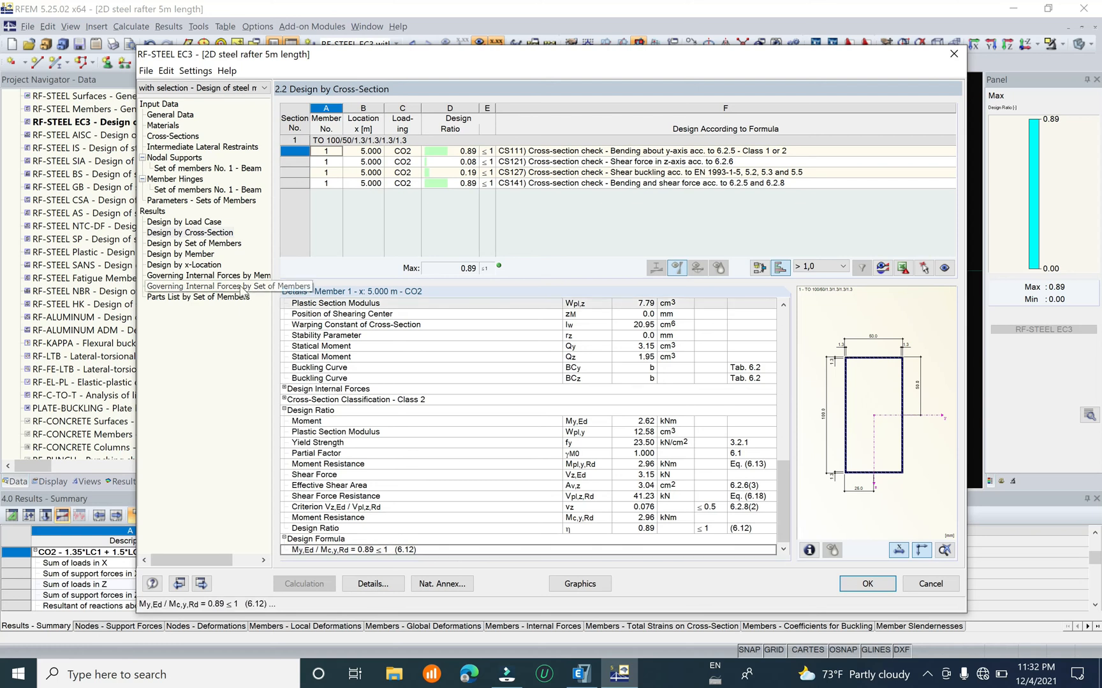
Review the design results by member for the beam's spans and close the RF-STEEL EC3 module
{"action": "left_click", "coordinate": [199, 255]}
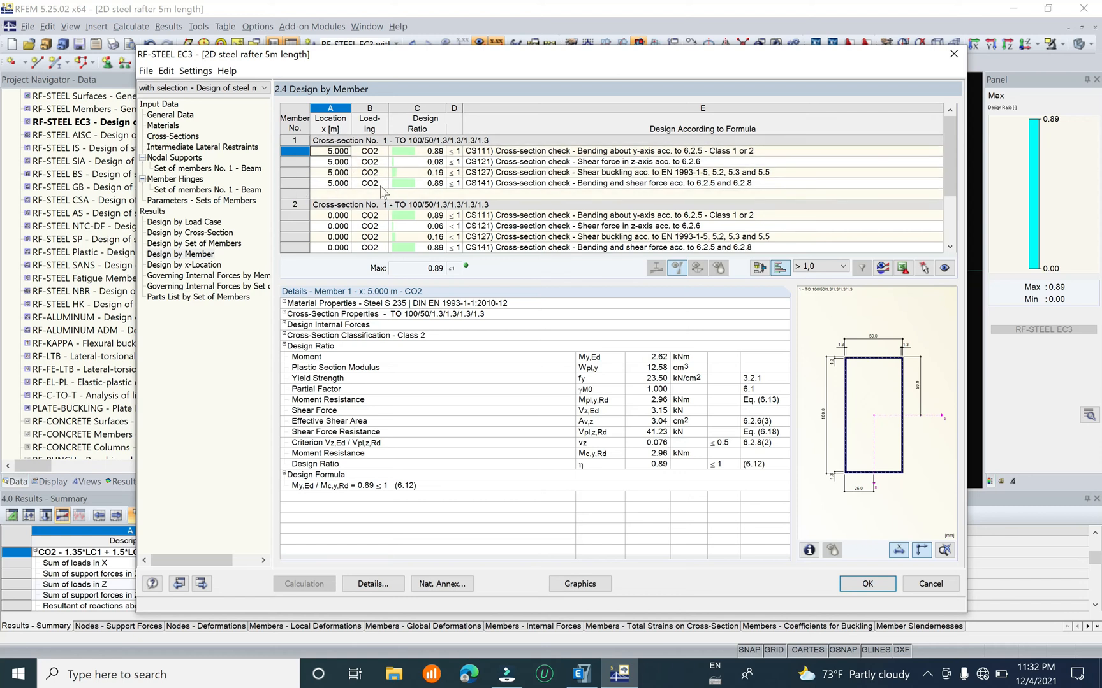
{"action": "scroll", "coordinate": [363, 185], "scroll_direction": "down", "scroll_amount": 2}
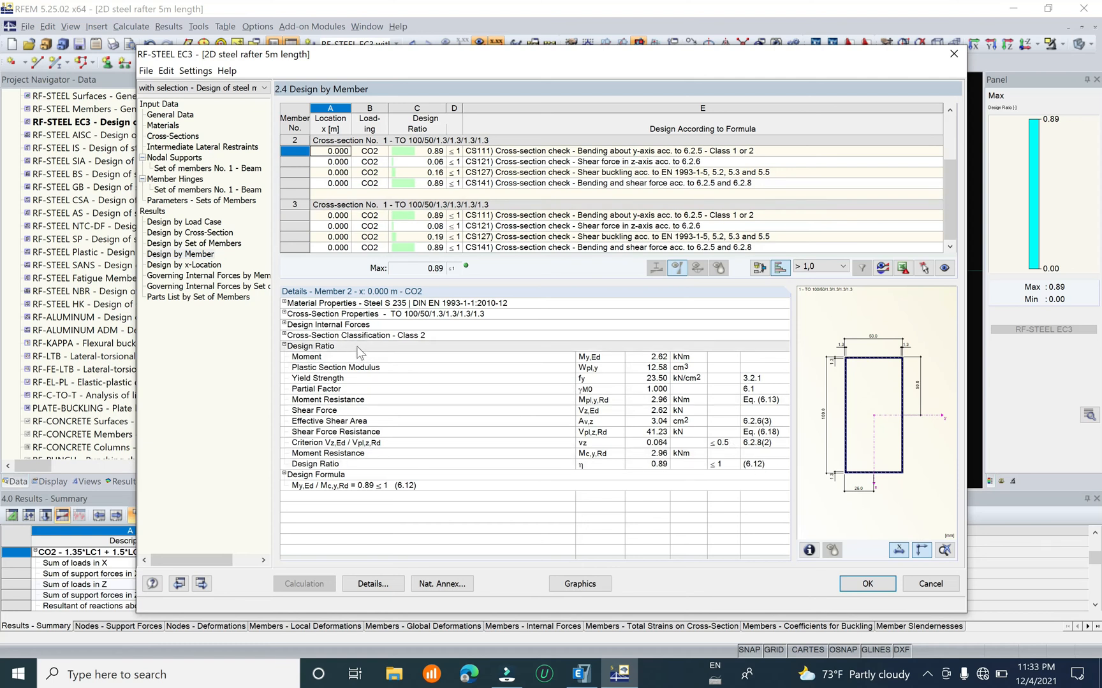
{"action": "left_click", "coordinate": [867, 583]}
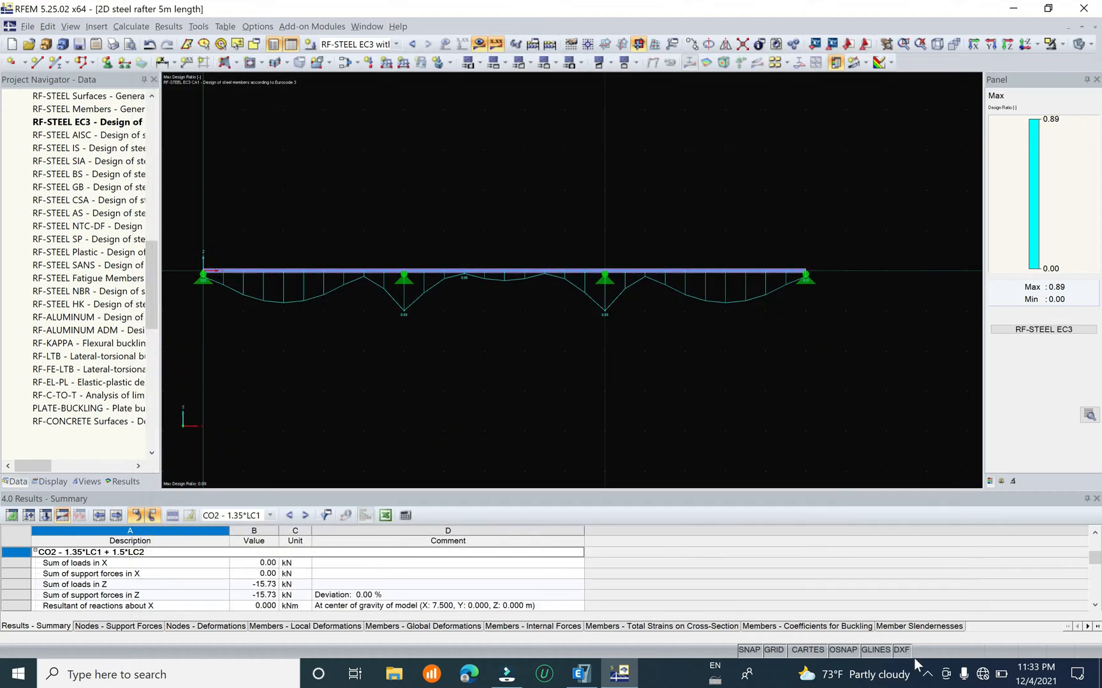
{"action": "left_click", "coordinate": [927, 673]}
{"action": "right_click", "coordinate": [912, 613]}
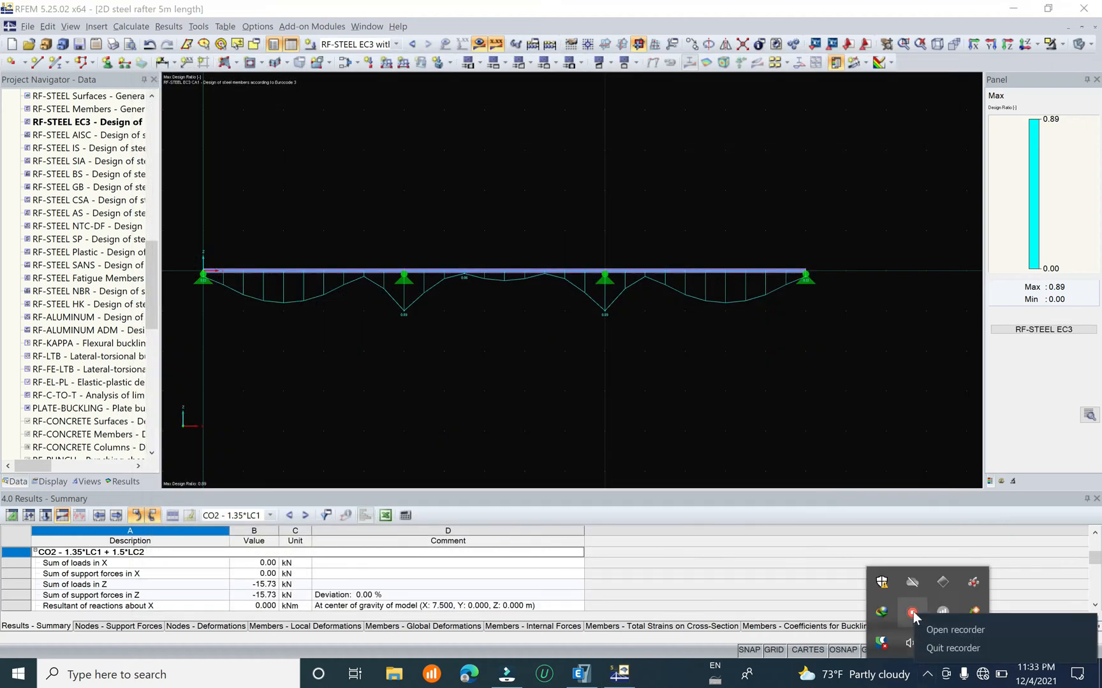
{"action": "left_click", "coordinate": [917, 650]}
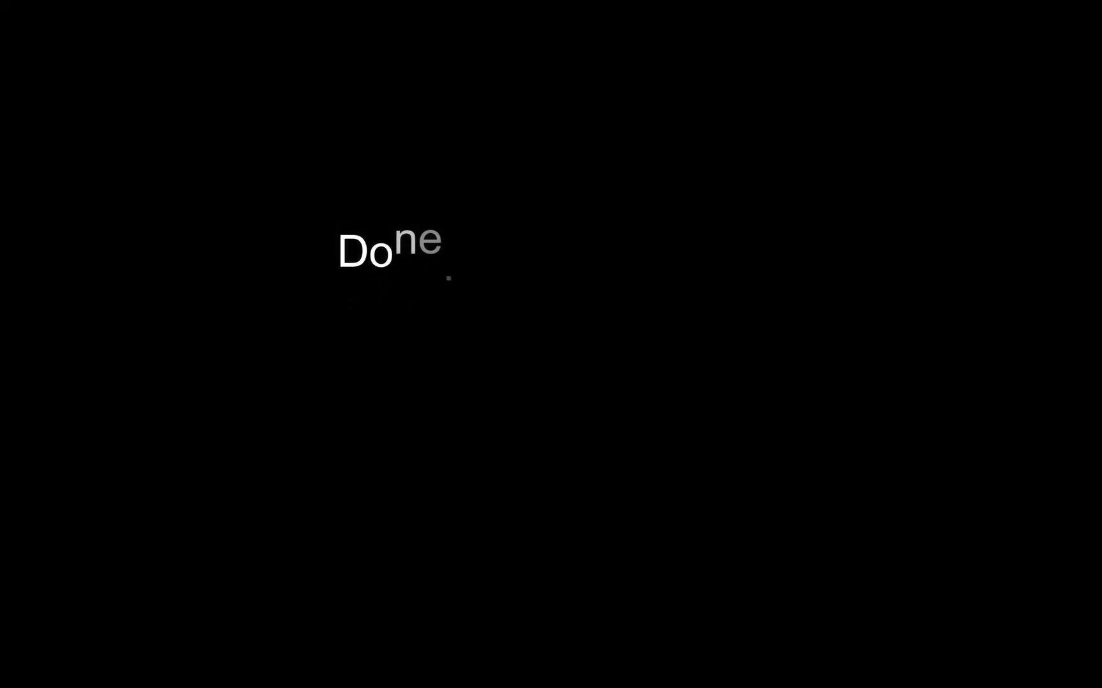